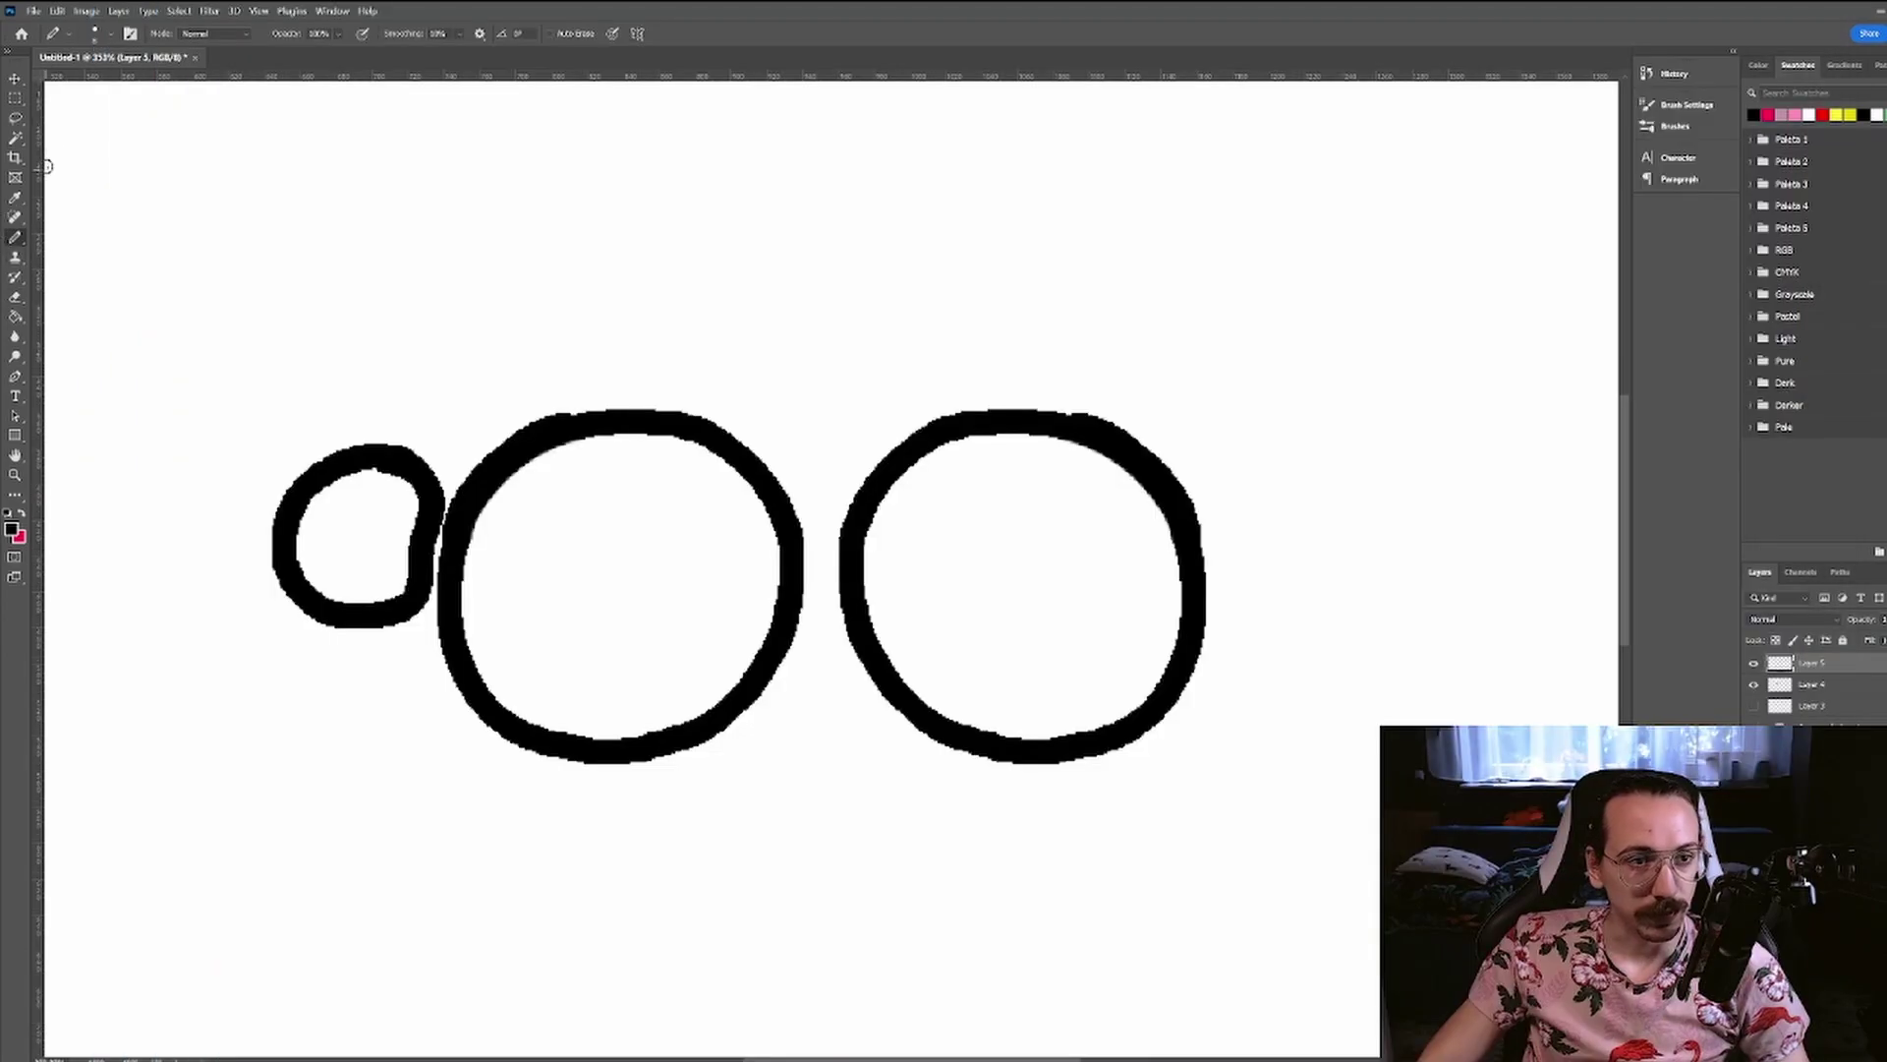
- Copy the small outer eye outline with a lasso selection and place its mirrored duplicate beside the opposite large eye
{"action": "left_click", "coordinate": [19, 120]}
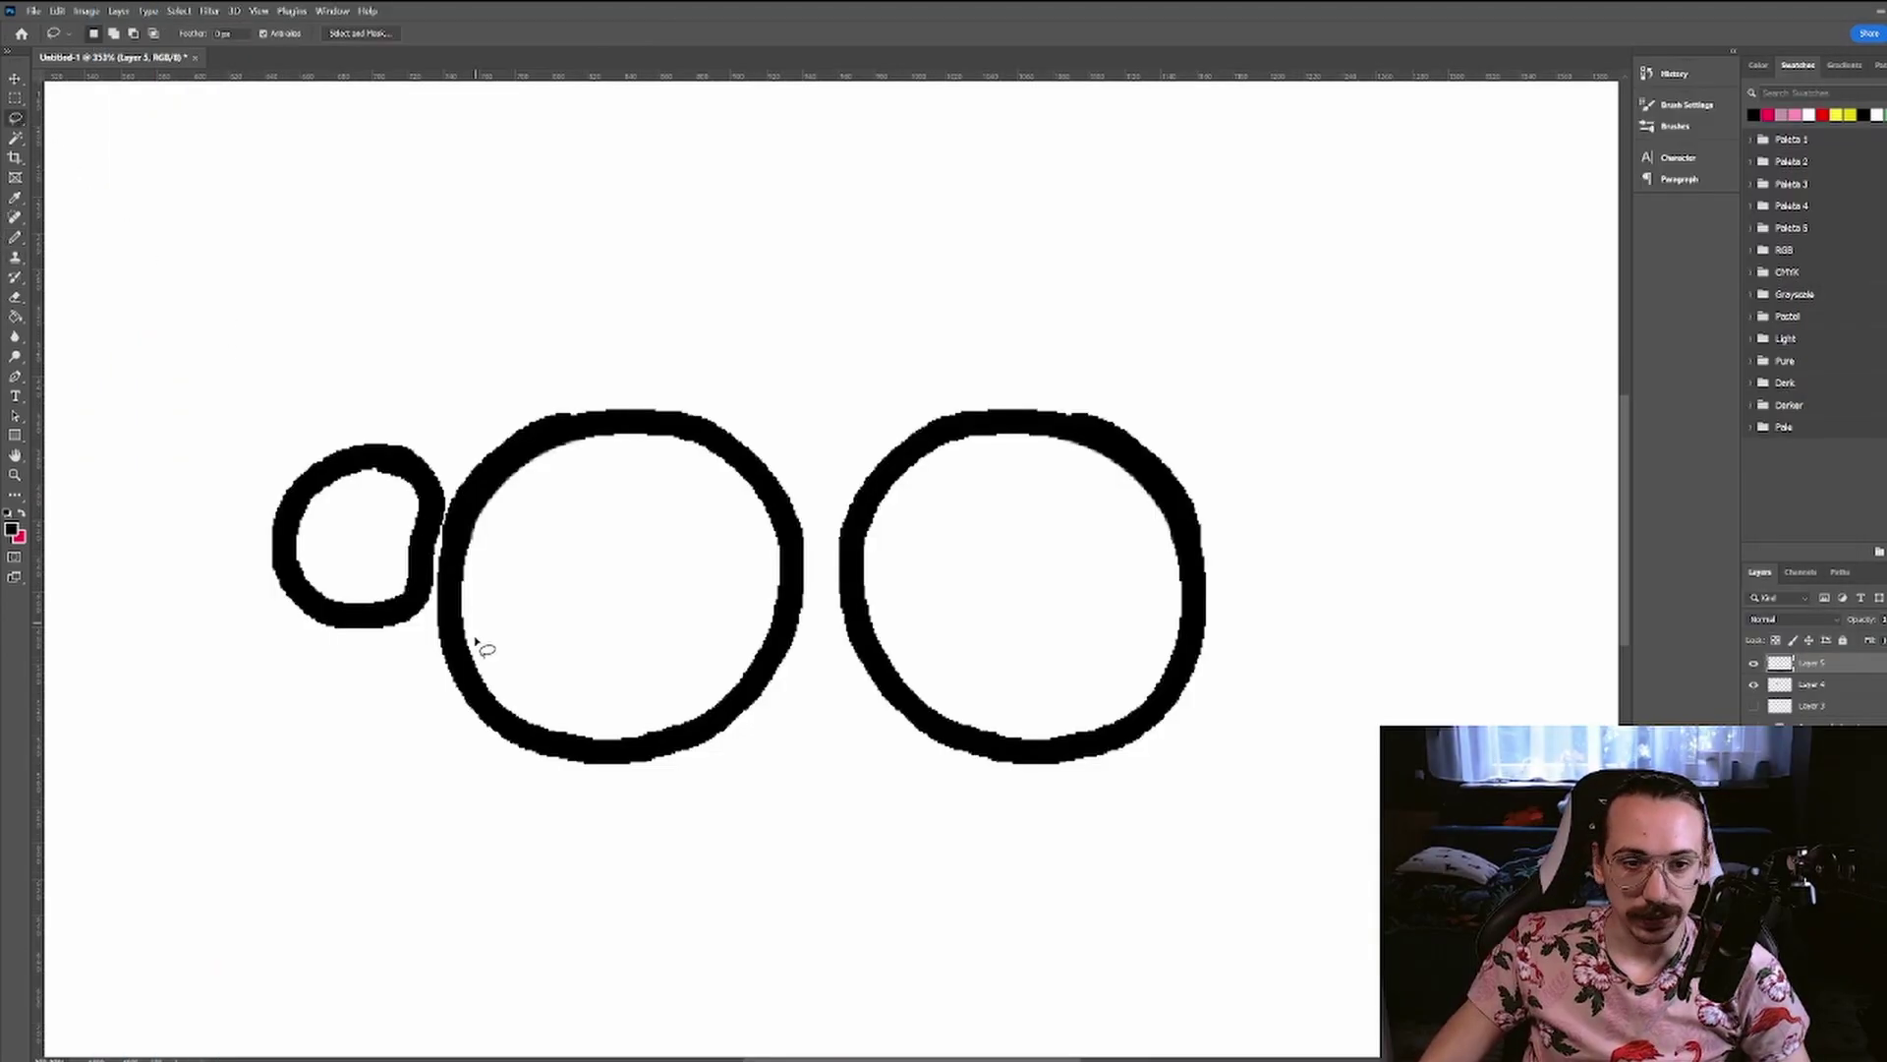
{"action": "mouse_move", "coordinate": [438, 592]}
{"action": "left_mouse_down"}
{"action": "mouse_move", "coordinate": [186, 573]}
{"action": "mouse_move", "coordinate": [425, 665]}
{"action": "left_mouse_up"}
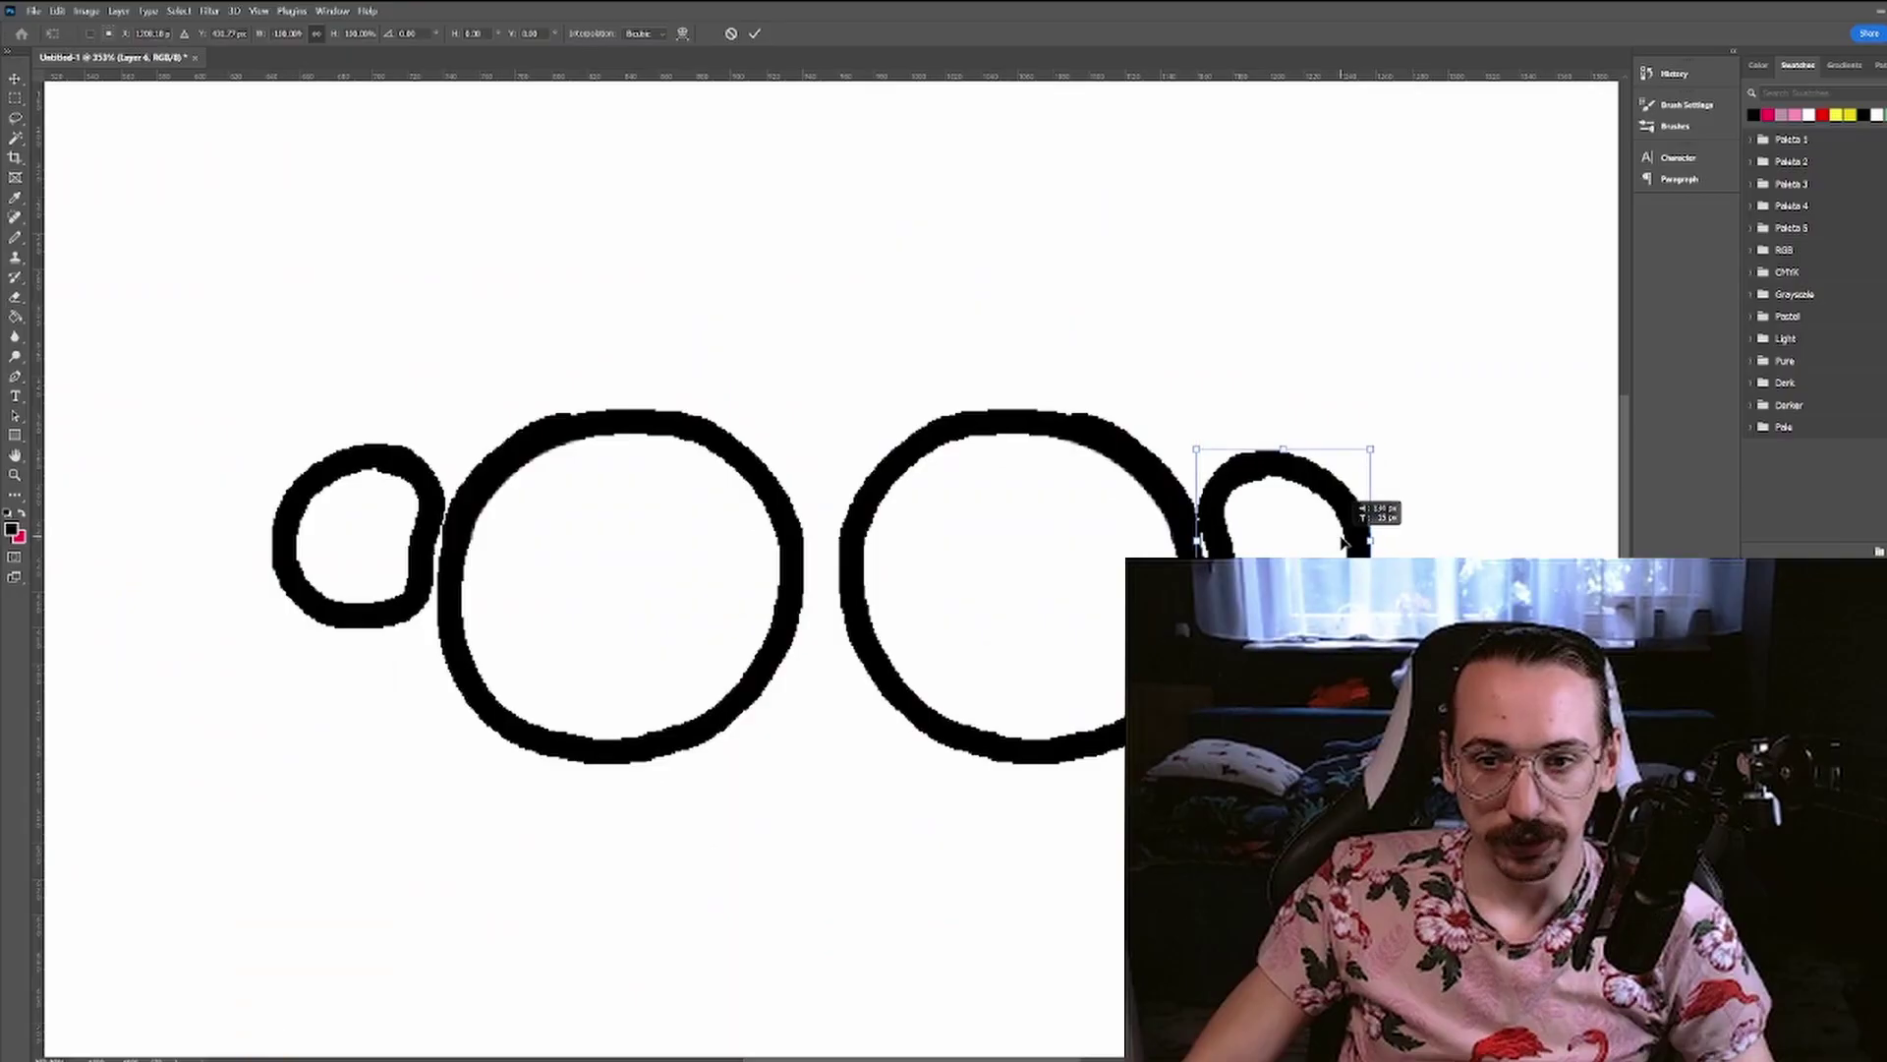
{"action": "left_click_drag", "start_coordinate": [1342, 531], "coordinate": [1356, 540]}
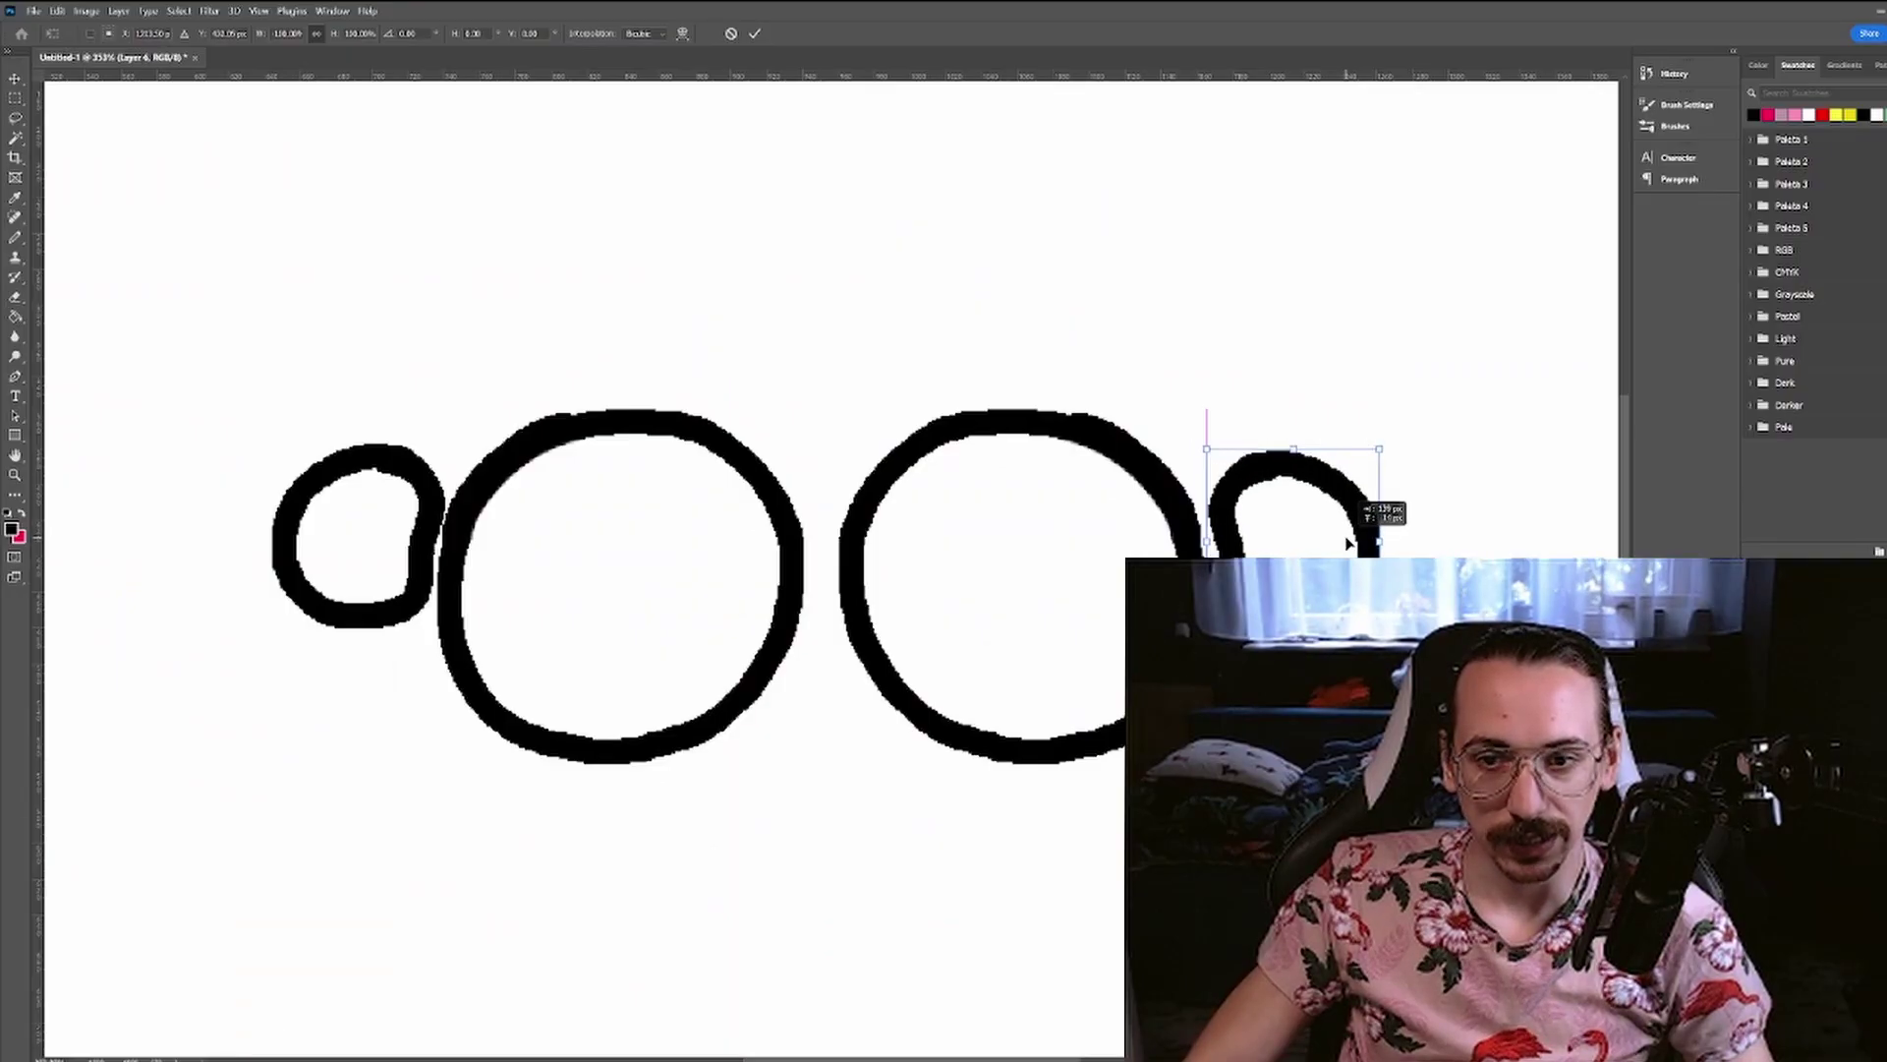
{"action": "key", "text": "Return"}
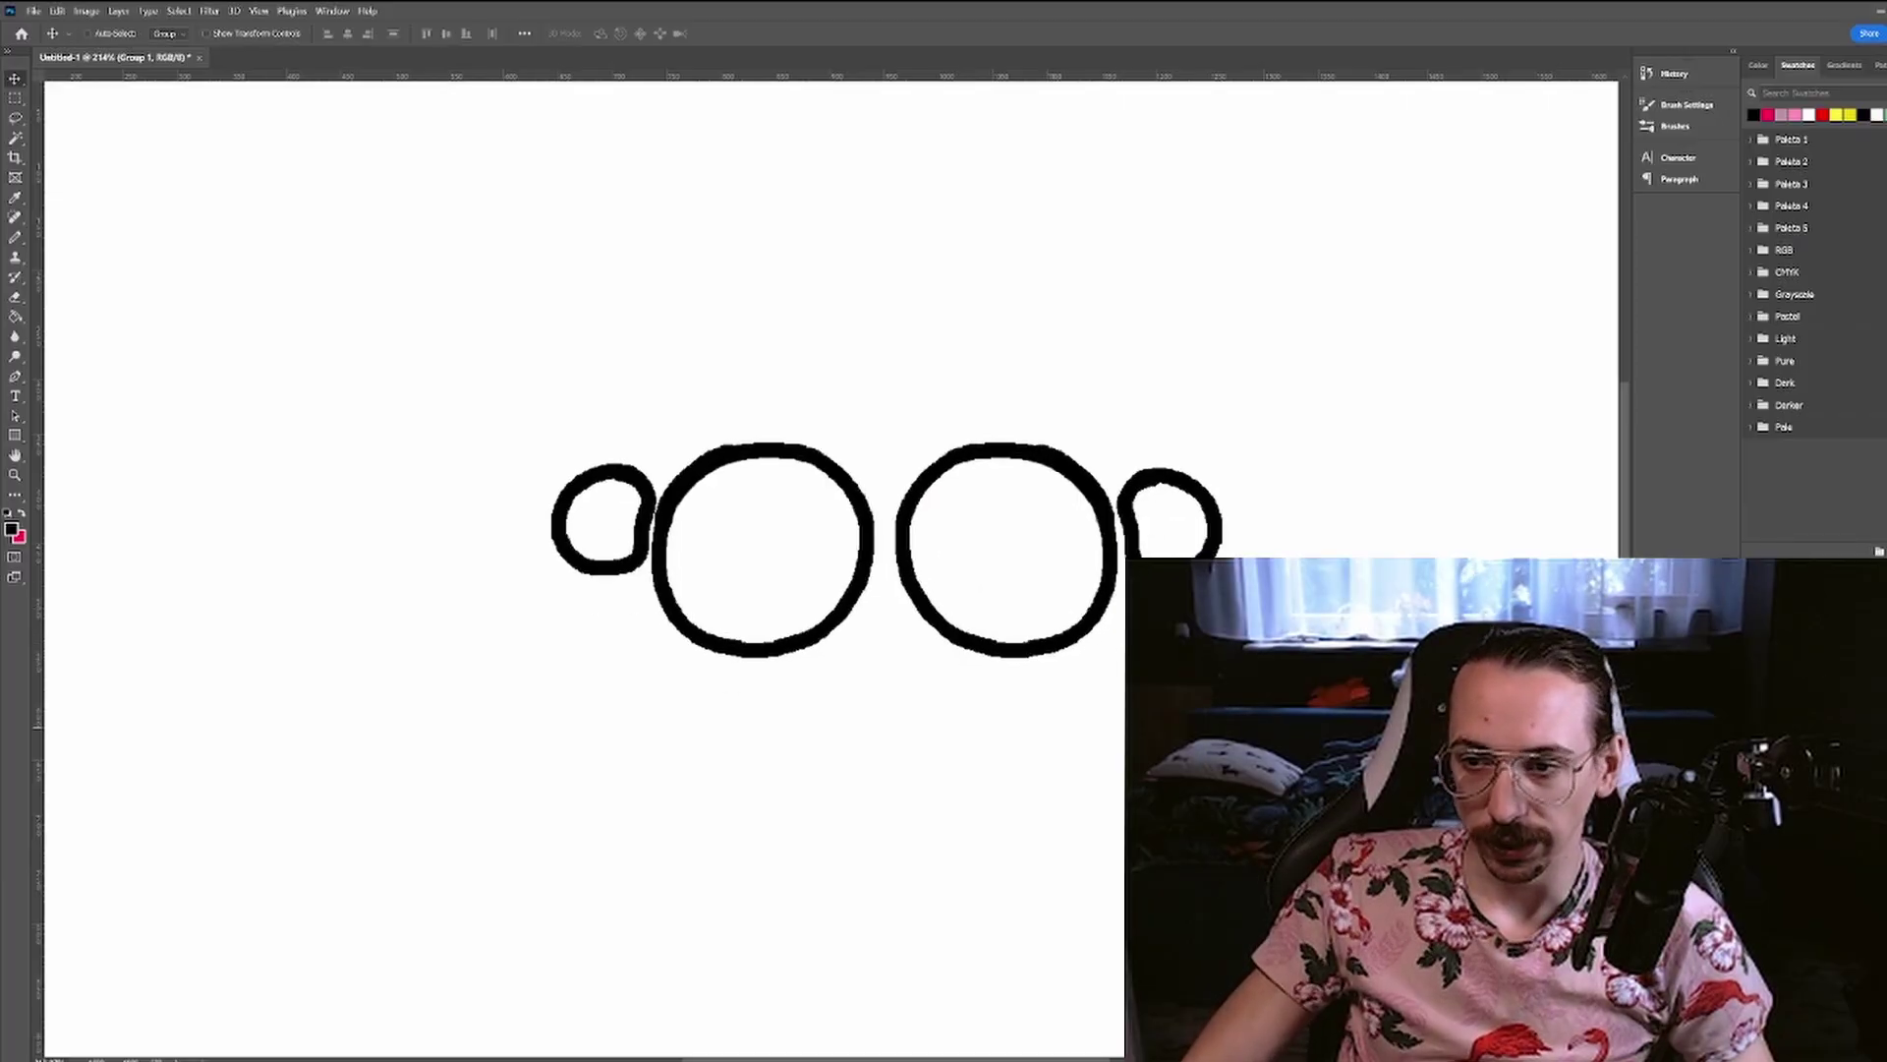
- Fill all four eyes with black and paint small white highlights near their upper edges with the Pencil
{"action": "scroll", "coordinate": [884, 550], "scroll_direction": "down", "scroll_amount": 3}
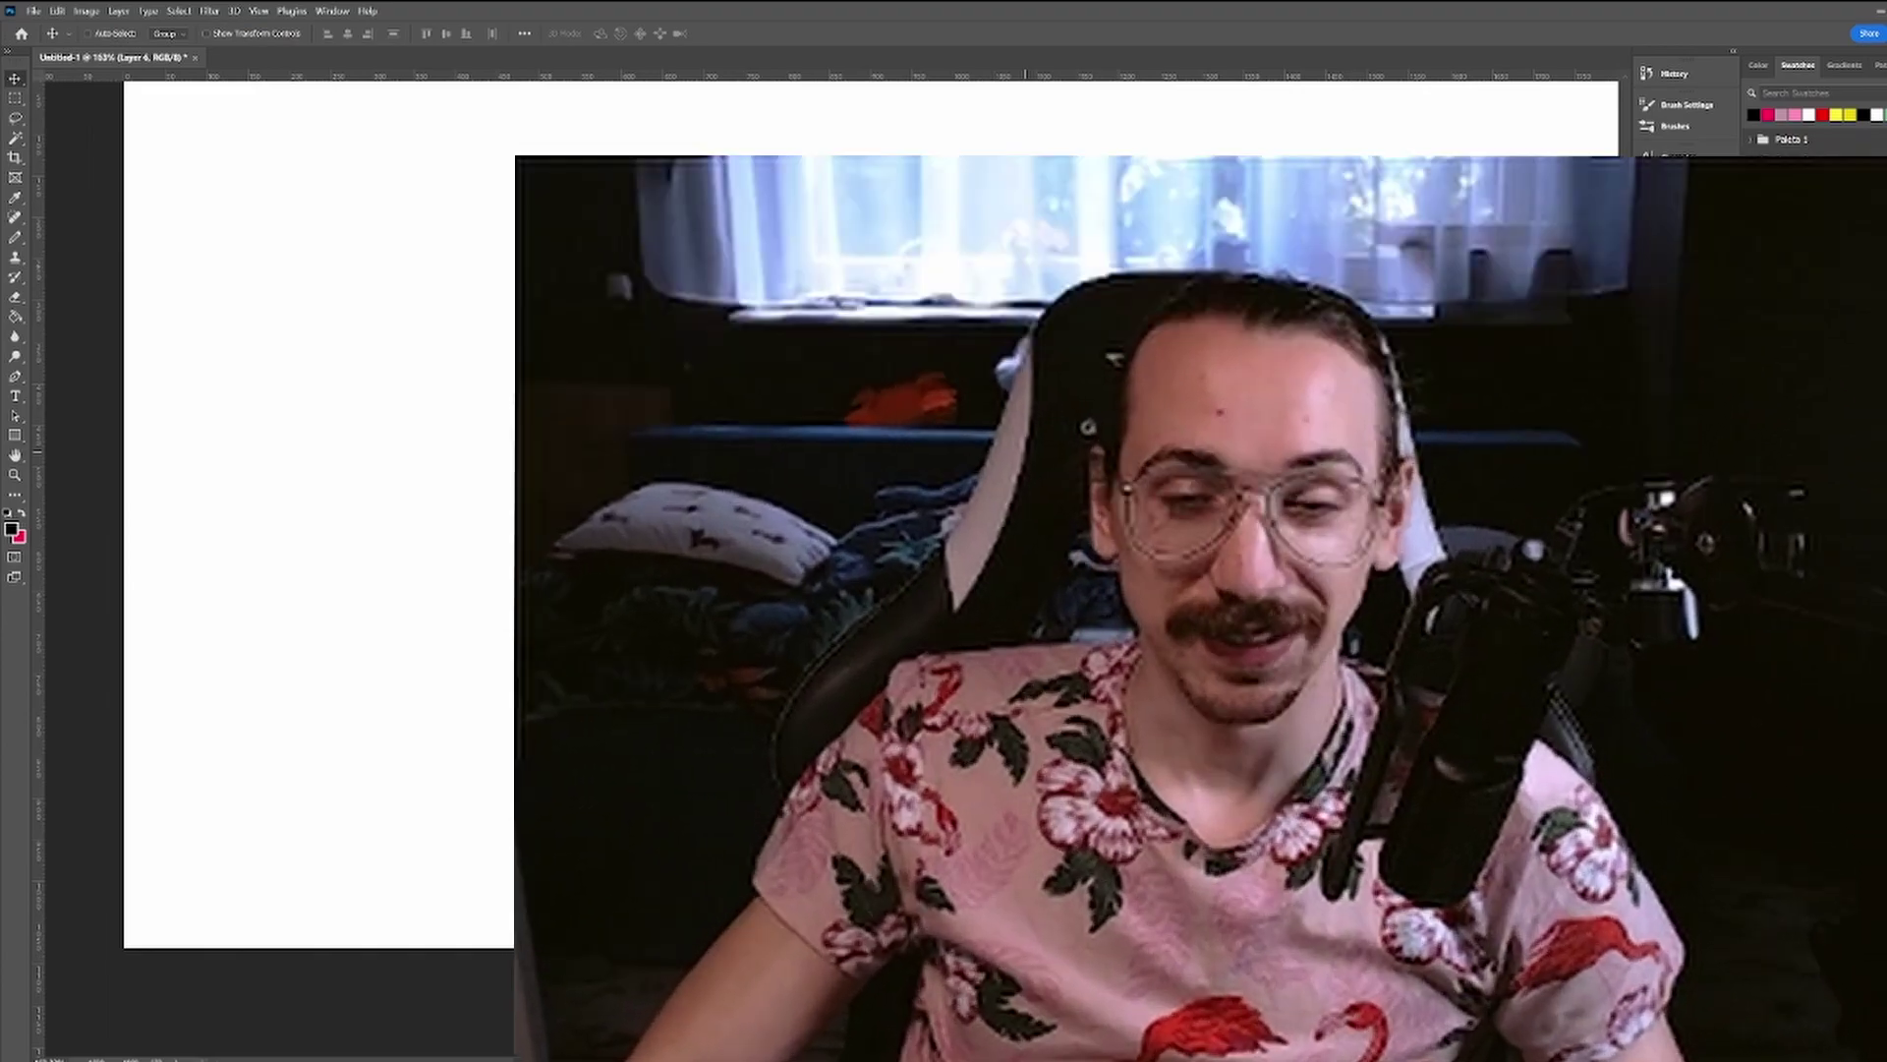
{"action": "scroll", "coordinate": [887, 508], "scroll_direction": "up", "scroll_amount": 3}
{"action": "key", "text": "b"}
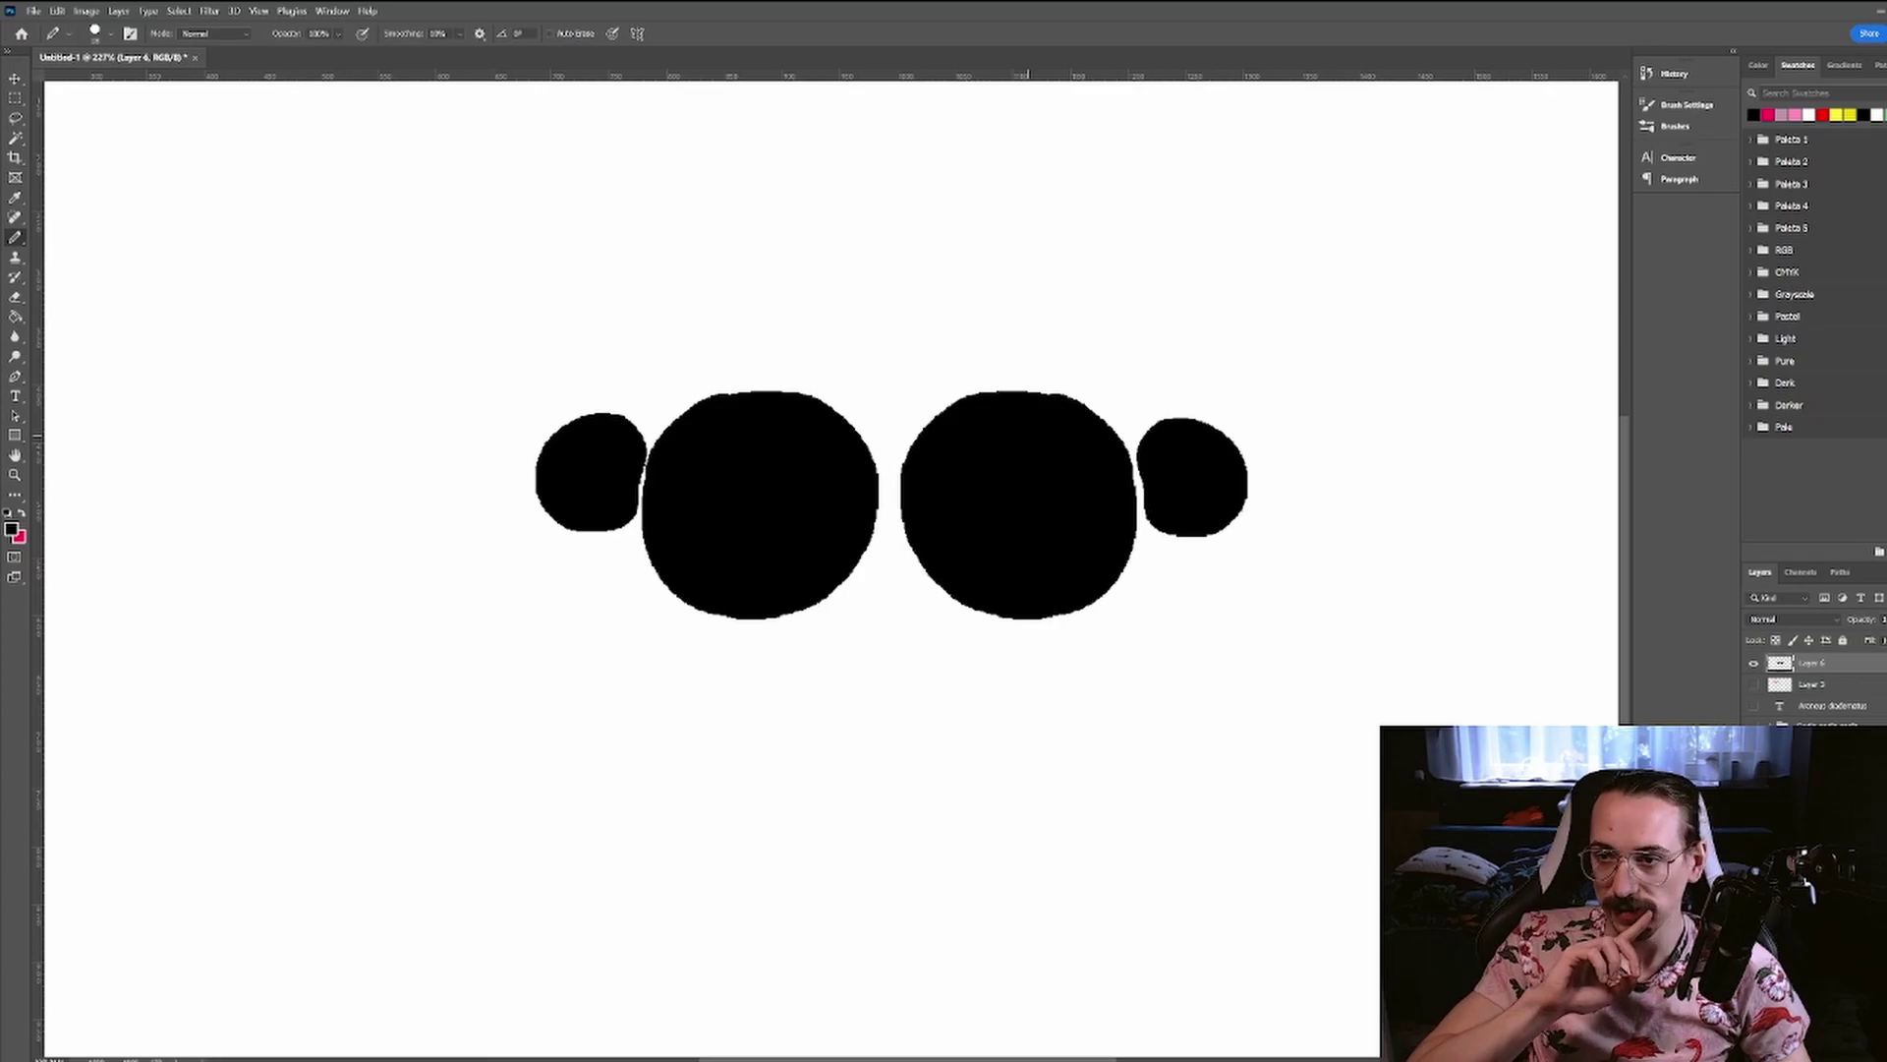
{"action": "scroll", "coordinate": [675, 455], "scroll_direction": "up", "scroll_amount": 2}
{"action": "right_click", "coordinate": [750, 428], "text": "alt"}
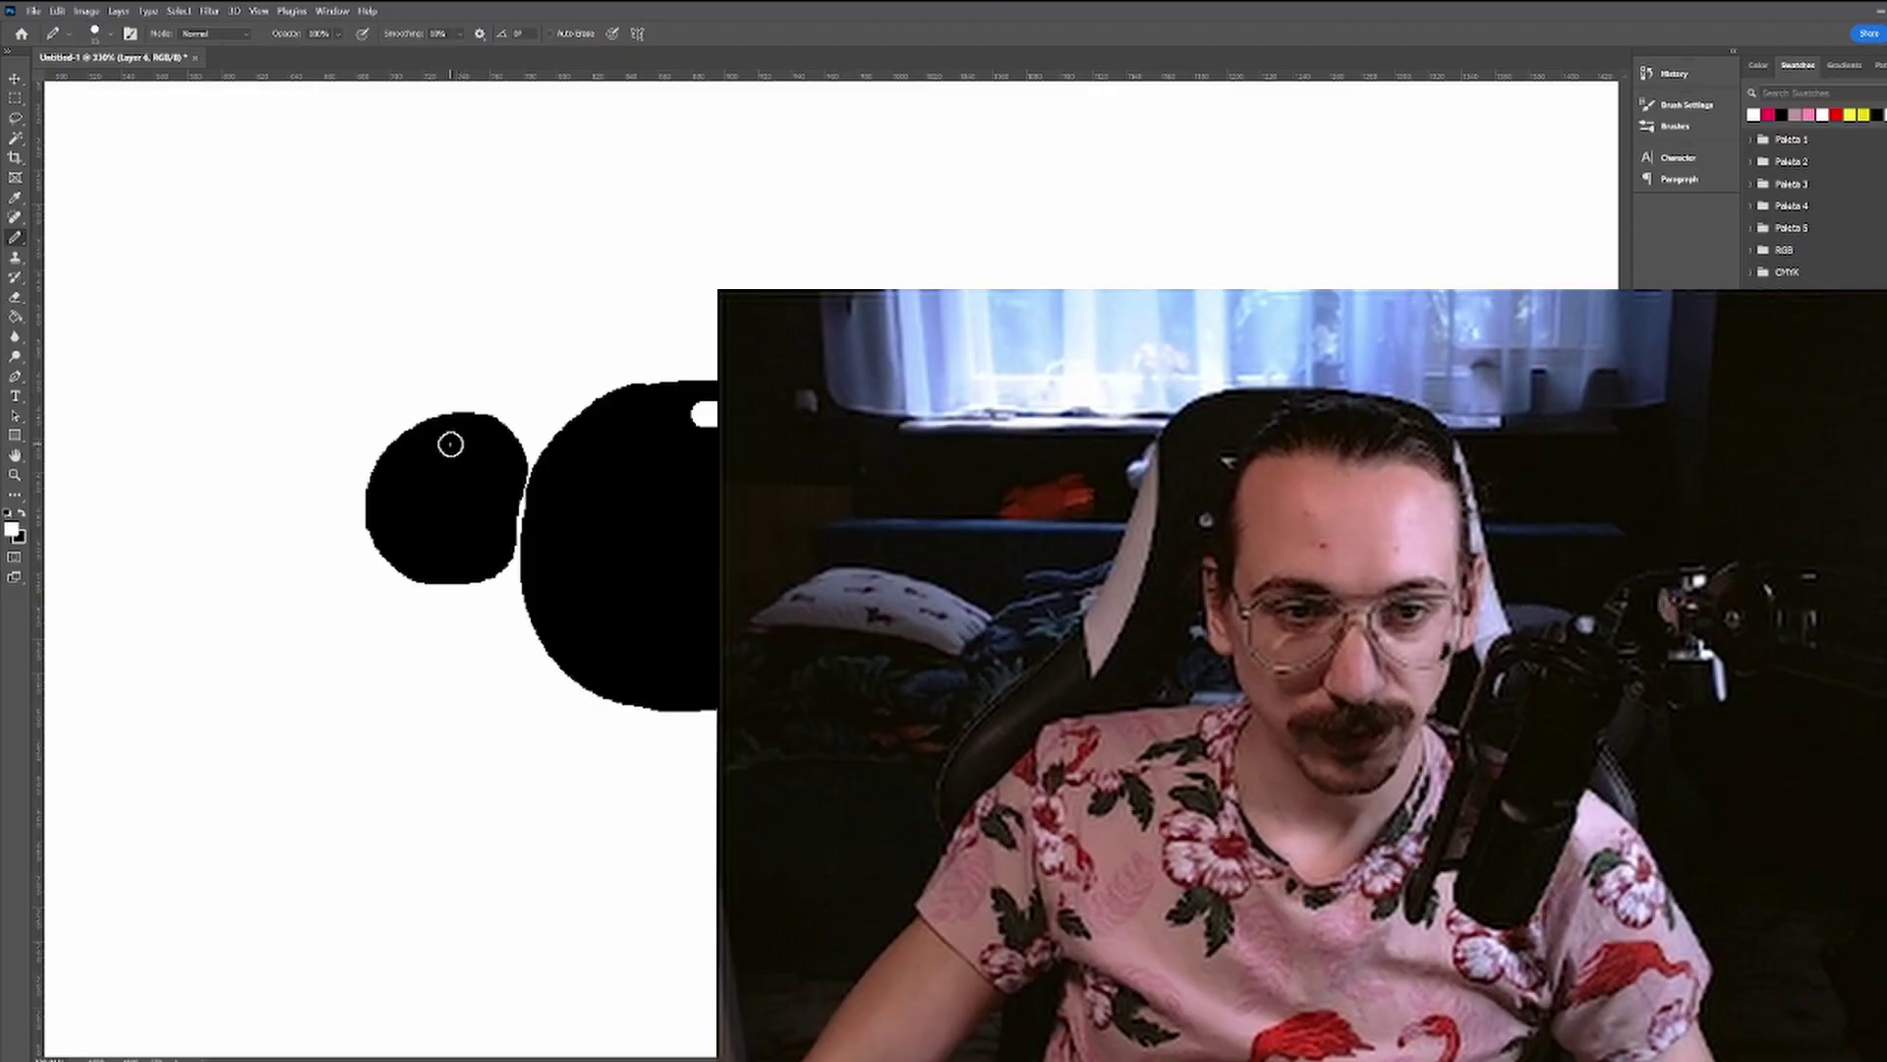
{"action": "mouse_move", "coordinate": [565, 378]}
{"action": "left_mouse_down"}
{"action": "mouse_move", "coordinate": [653, 303]}
{"action": "mouse_move", "coordinate": [1253, 288]}
{"action": "left_mouse_up"}
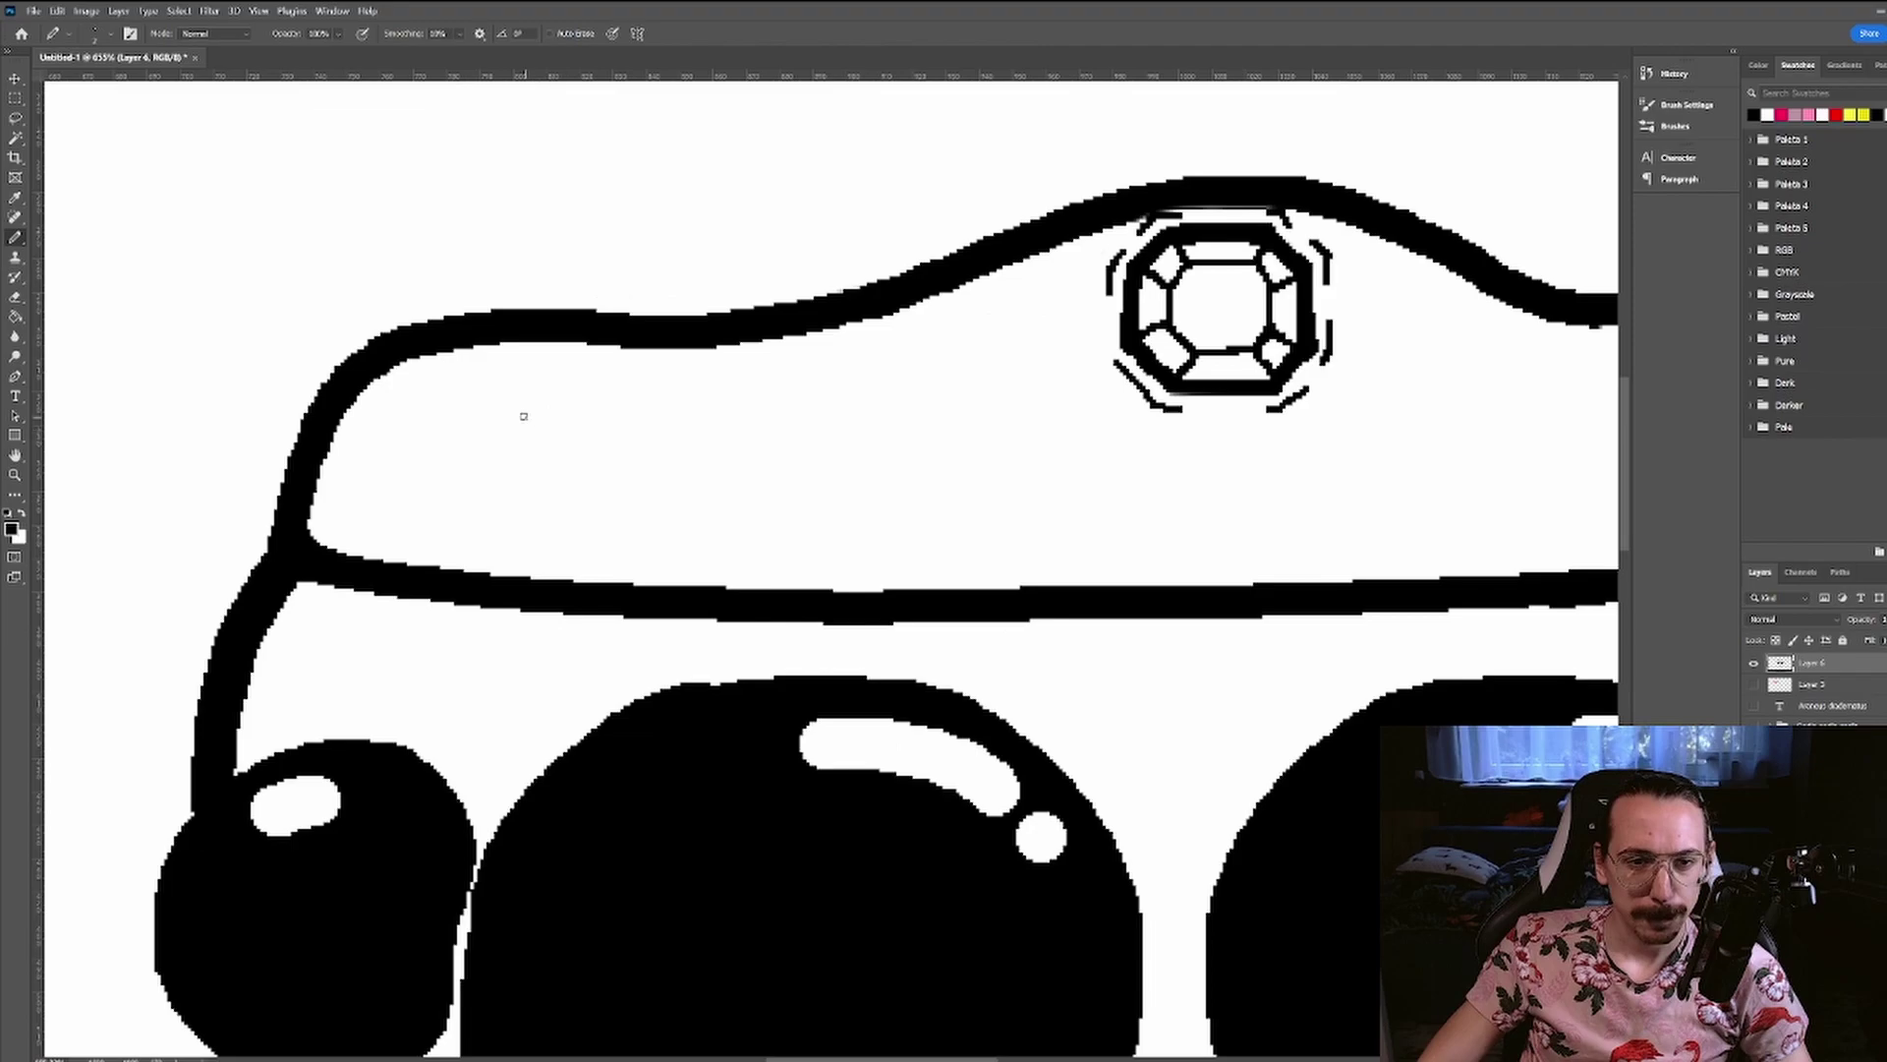
- Draw thin swirls and a moustache ornament on the jewelled headpiece, and outline two fangs below the eyes
{"action": "left_click_drag", "start_coordinate": [976, 489], "coordinate": [980, 523]}
{"action": "left_click_drag", "start_coordinate": [1085, 215], "coordinate": [1119, 237]}
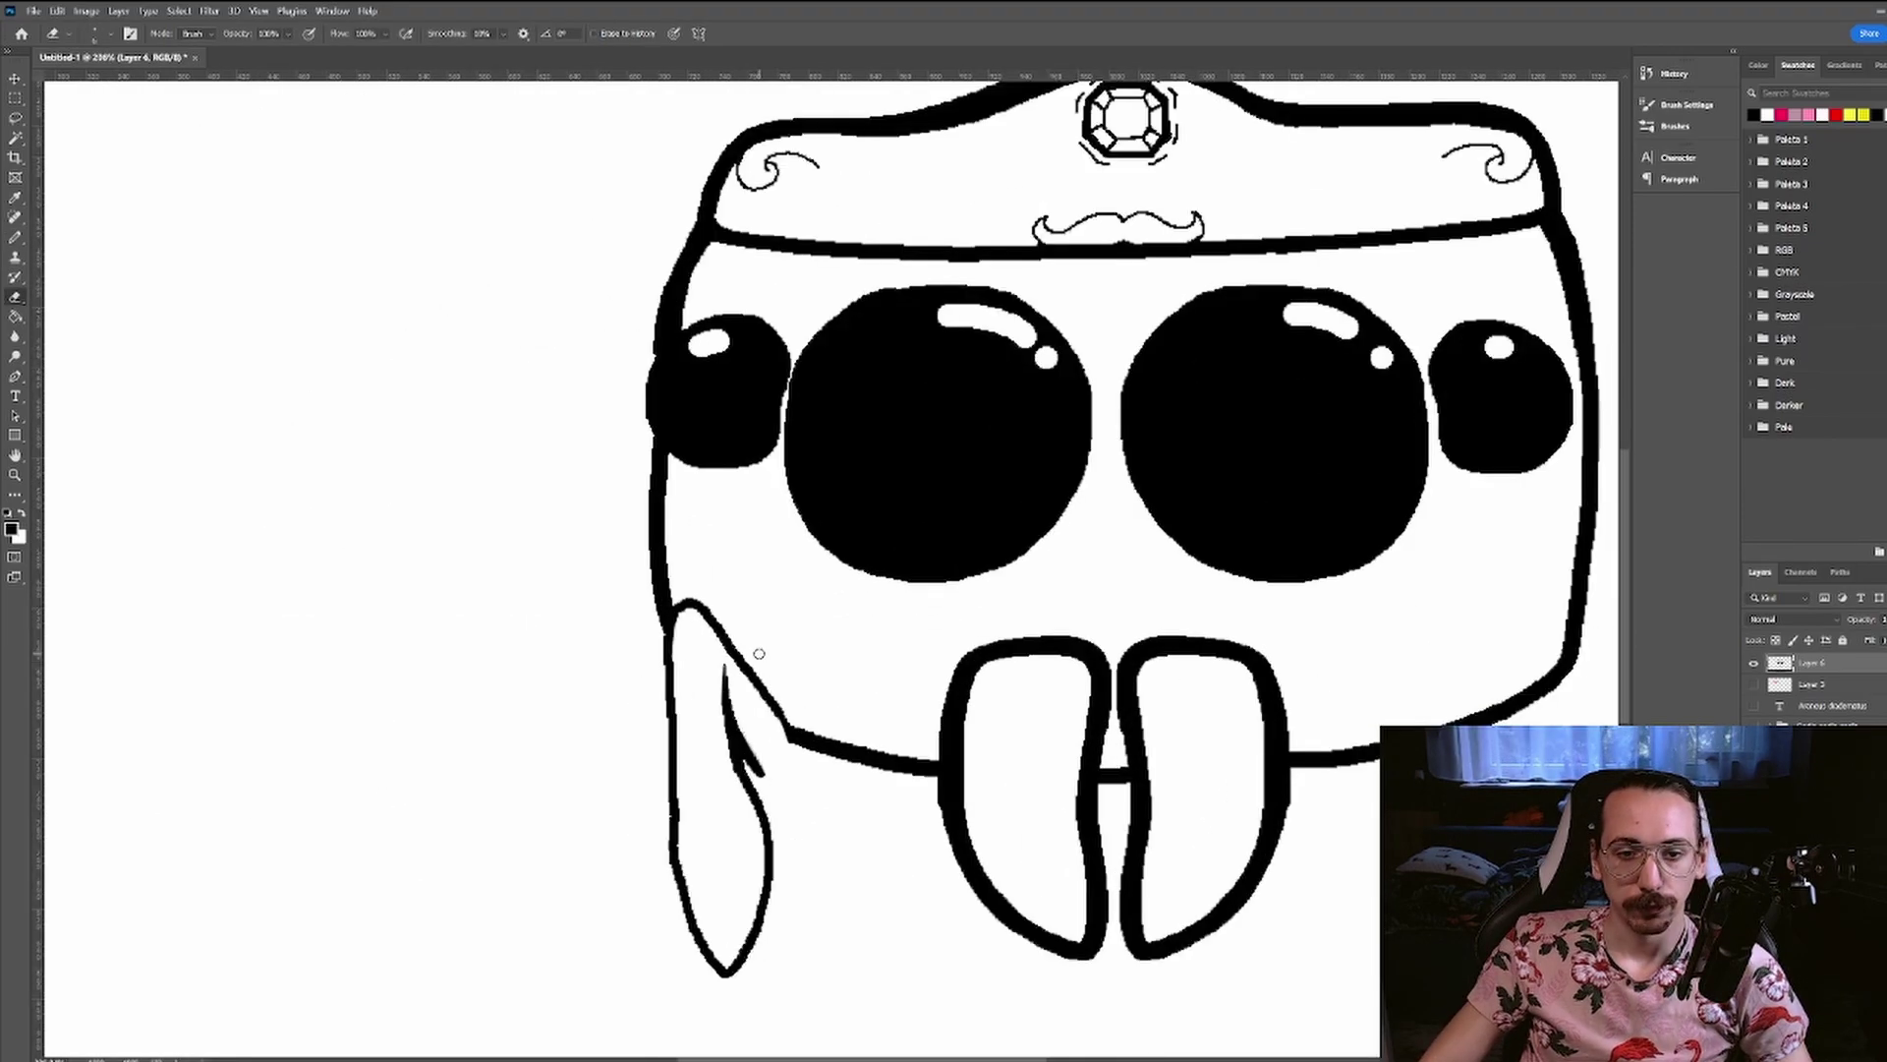
- Draw a curved line across the pointed tip of the left-hand appendage and erase the stray bit at its end
{"action": "scroll", "coordinate": [695, 835], "scroll_direction": "down", "scroll_amount": 2}
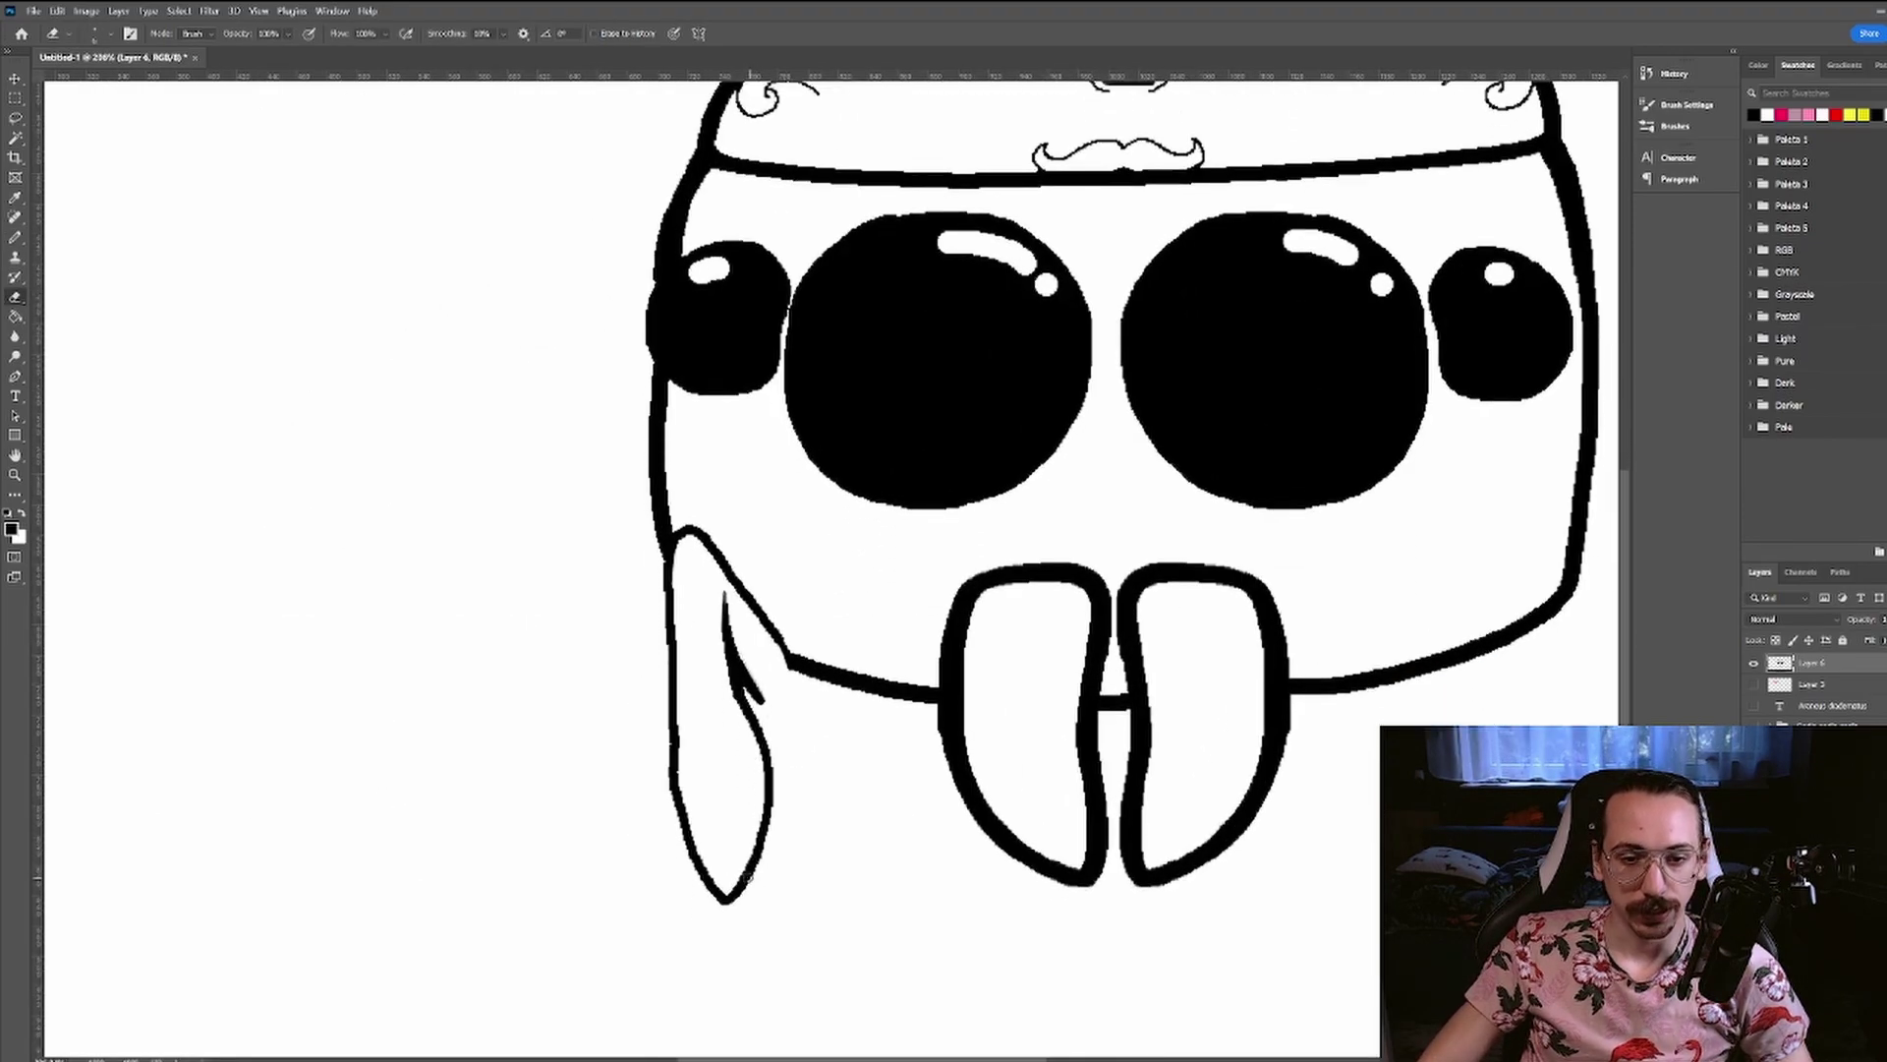
{"action": "scroll", "coordinate": [695, 835], "scroll_direction": "up", "scroll_amount": 5}
{"action": "mouse_move", "coordinate": [640, 796]}
{"action": "left_mouse_down"}
{"action": "mouse_move", "coordinate": [712, 746]}
{"action": "mouse_move", "coordinate": [824, 745]}
{"action": "left_mouse_up"}
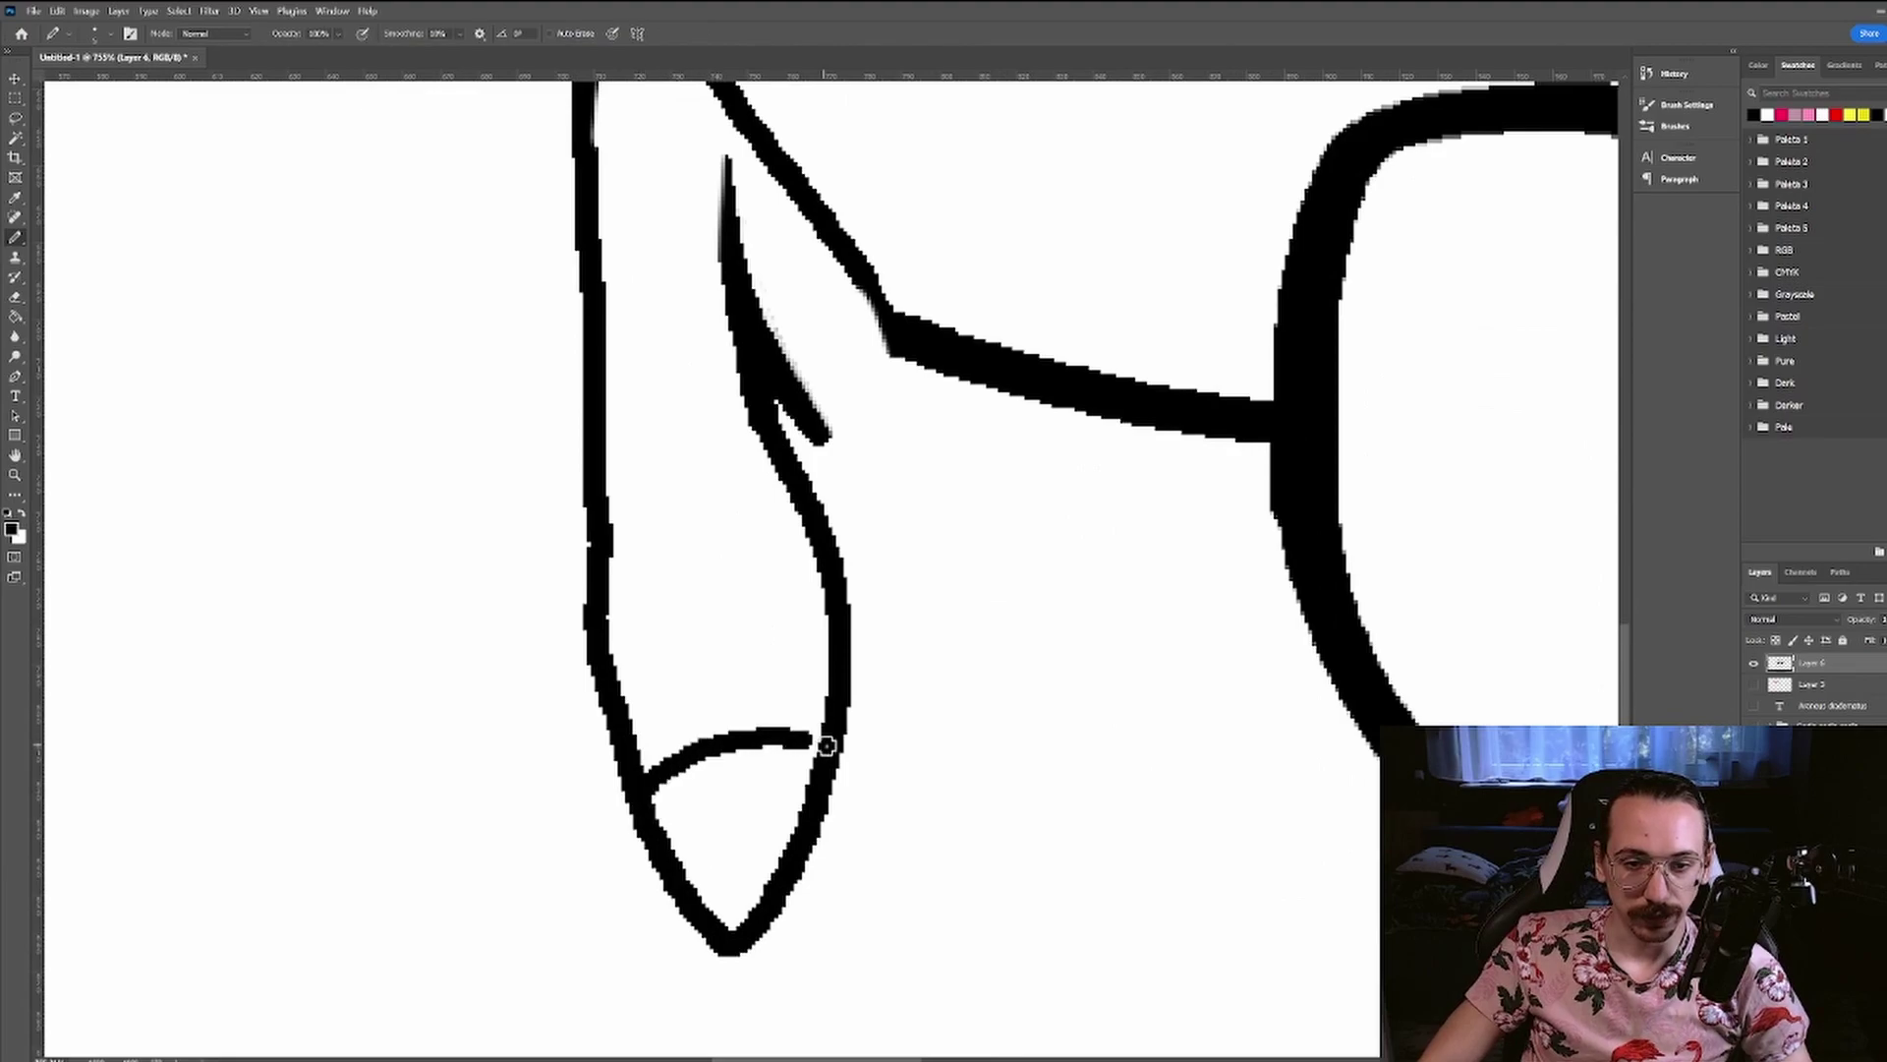
{"action": "key", "text": "ctrl+z"}
{"action": "mouse_move", "coordinate": [637, 776]}
{"action": "left_mouse_down"}
{"action": "mouse_move", "coordinate": [706, 755]}
{"action": "mouse_move", "coordinate": [830, 752]}
{"action": "left_mouse_up"}
{"action": "scroll", "coordinate": [737, 664], "scroll_direction": "up", "scroll_amount": 2}
{"action": "key", "text": "e"}
{"action": "left_click", "coordinate": [667, 772]}
{"action": "key", "text": "b"}
{"action": "scroll", "coordinate": [666, 782], "scroll_direction": "down", "scroll_amount": 5}
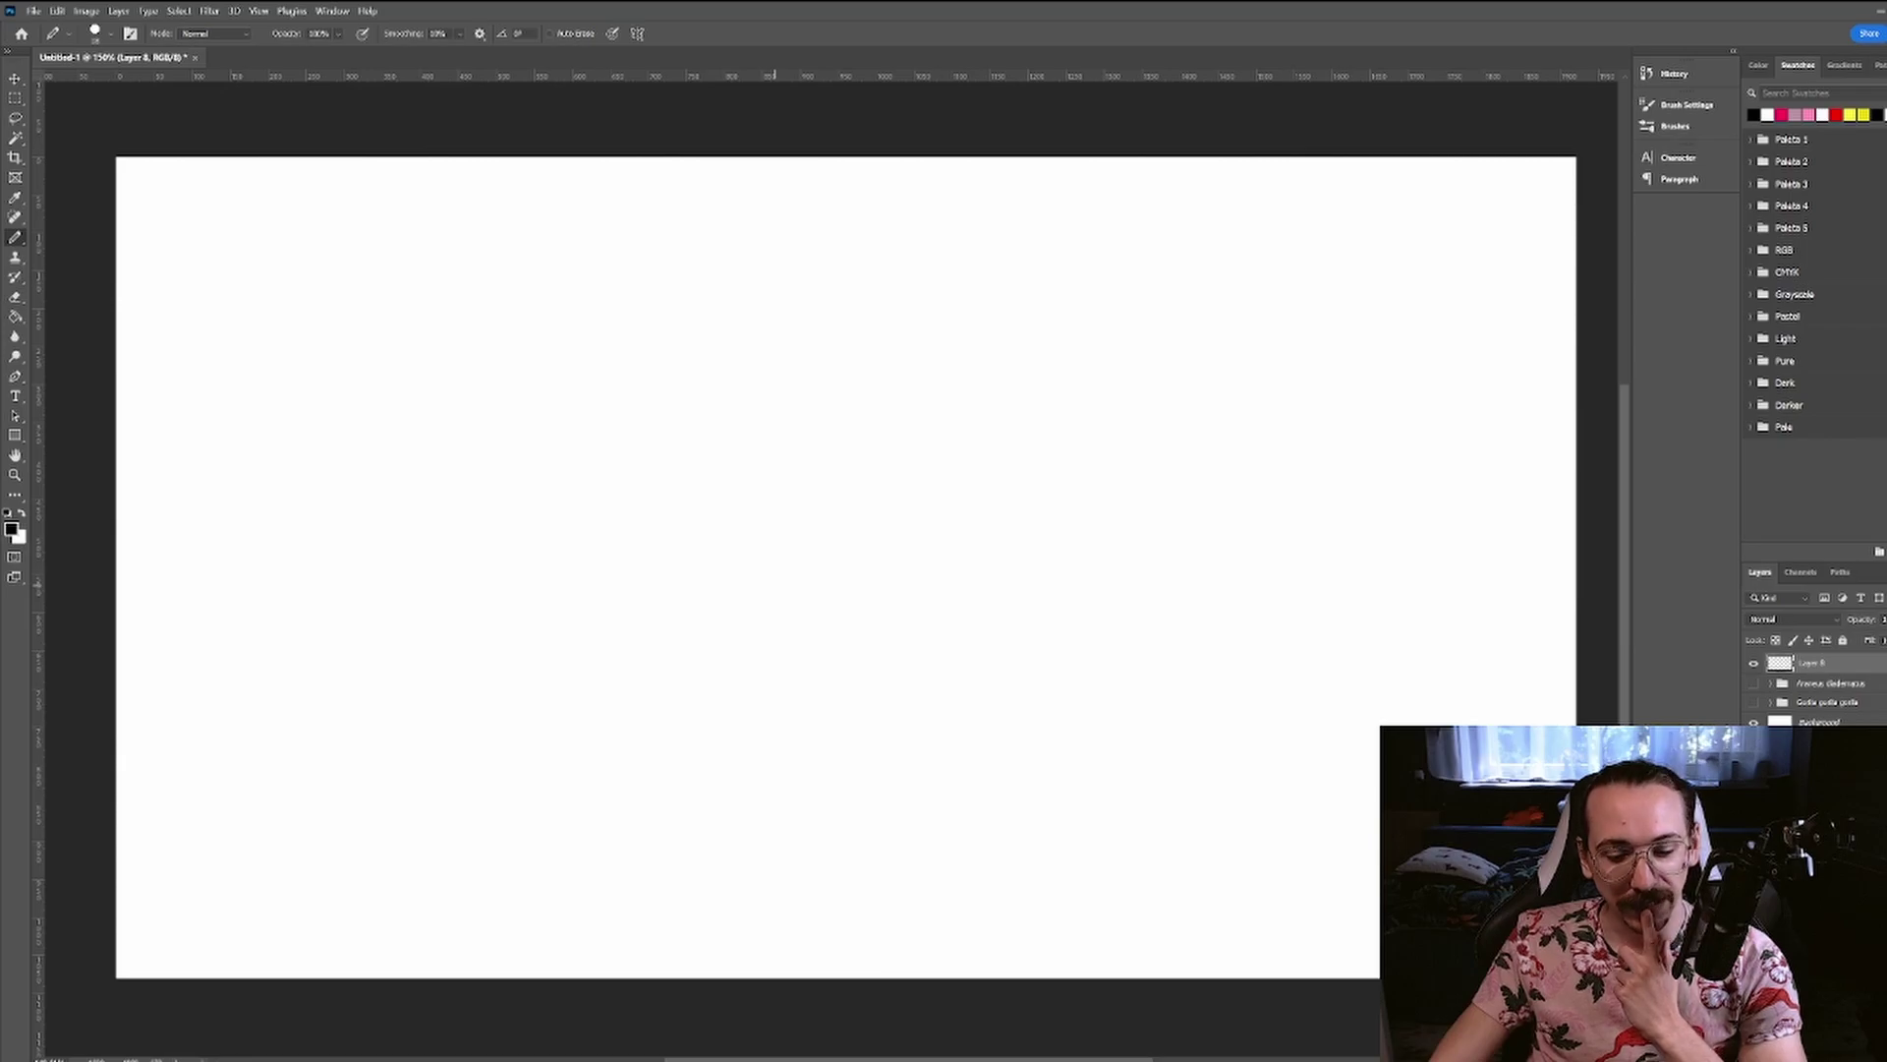
- Draw a thick tray outline with slanted sides, a curved lower edge and a slightly arched upper edge, cleaning up its corners
{"action": "left_click_drag", "start_coordinate": [634, 421], "coordinate": [1100, 676]}
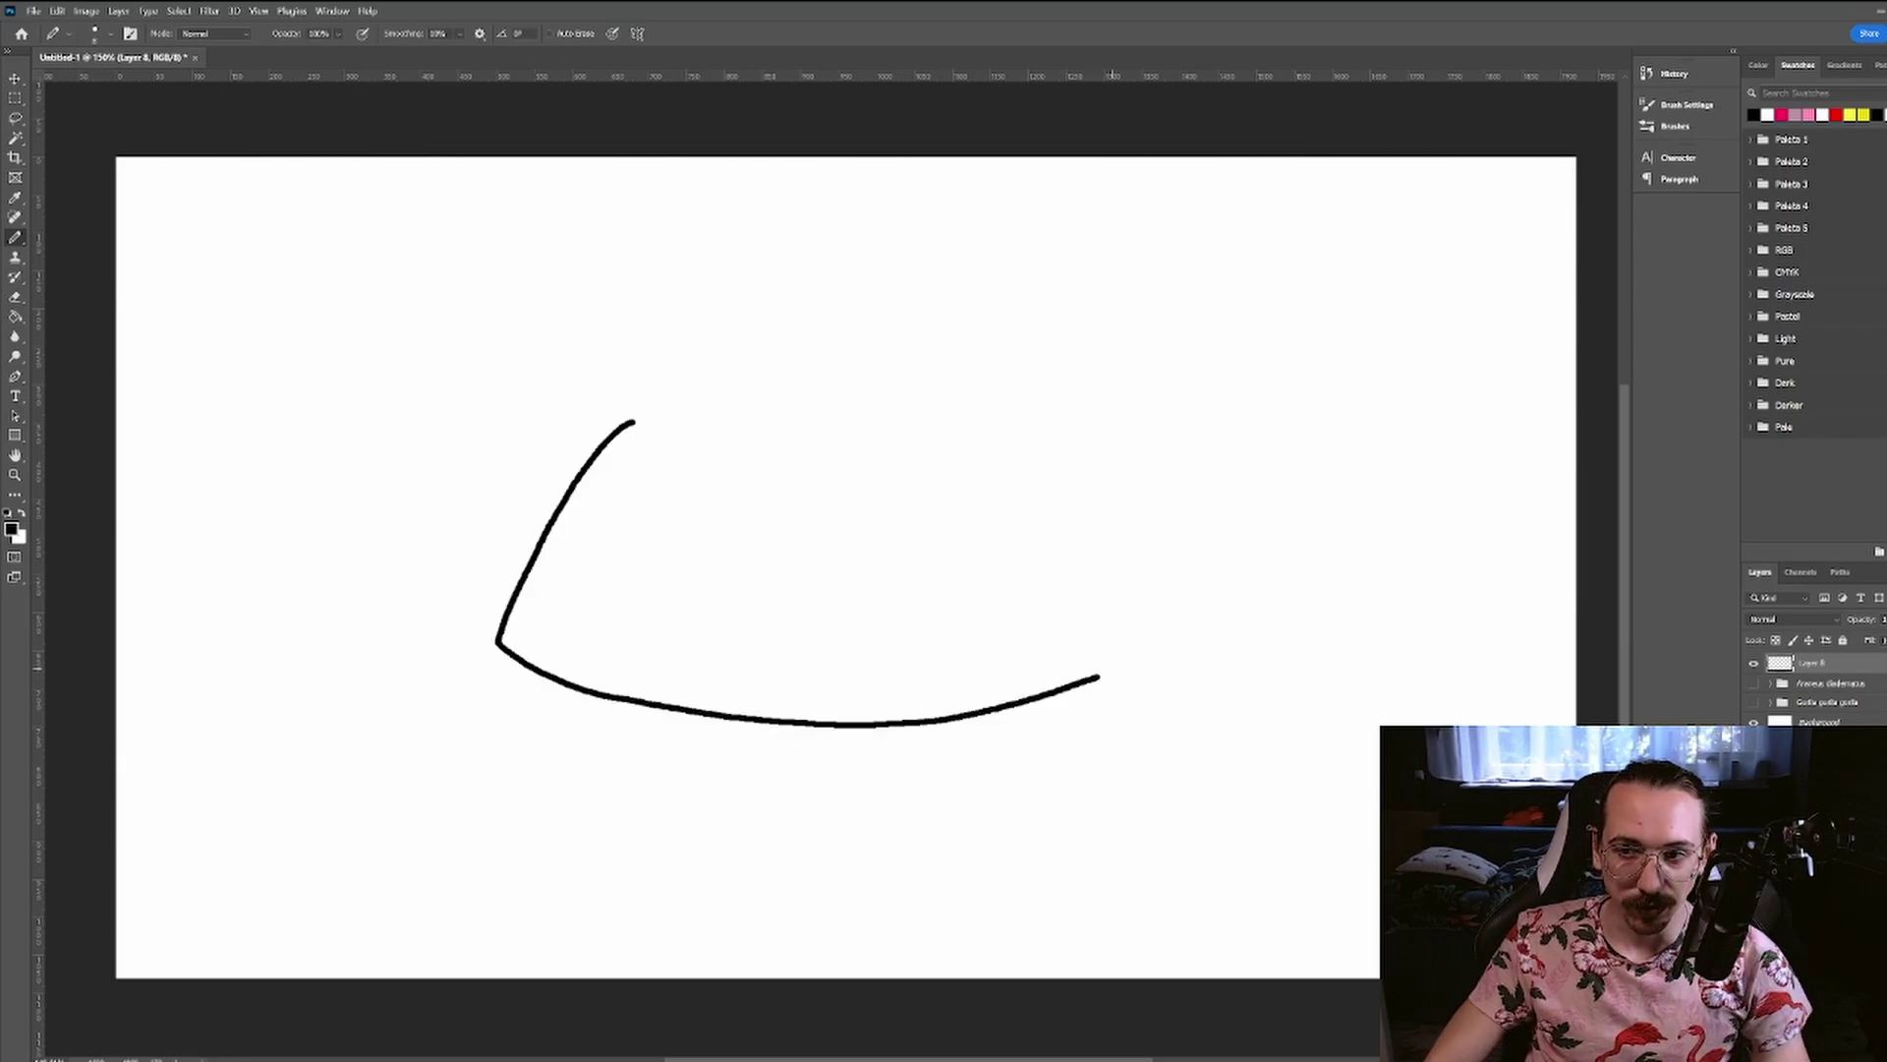
{"action": "scroll", "coordinate": [1054, 654], "scroll_direction": "up", "scroll_amount": 5}
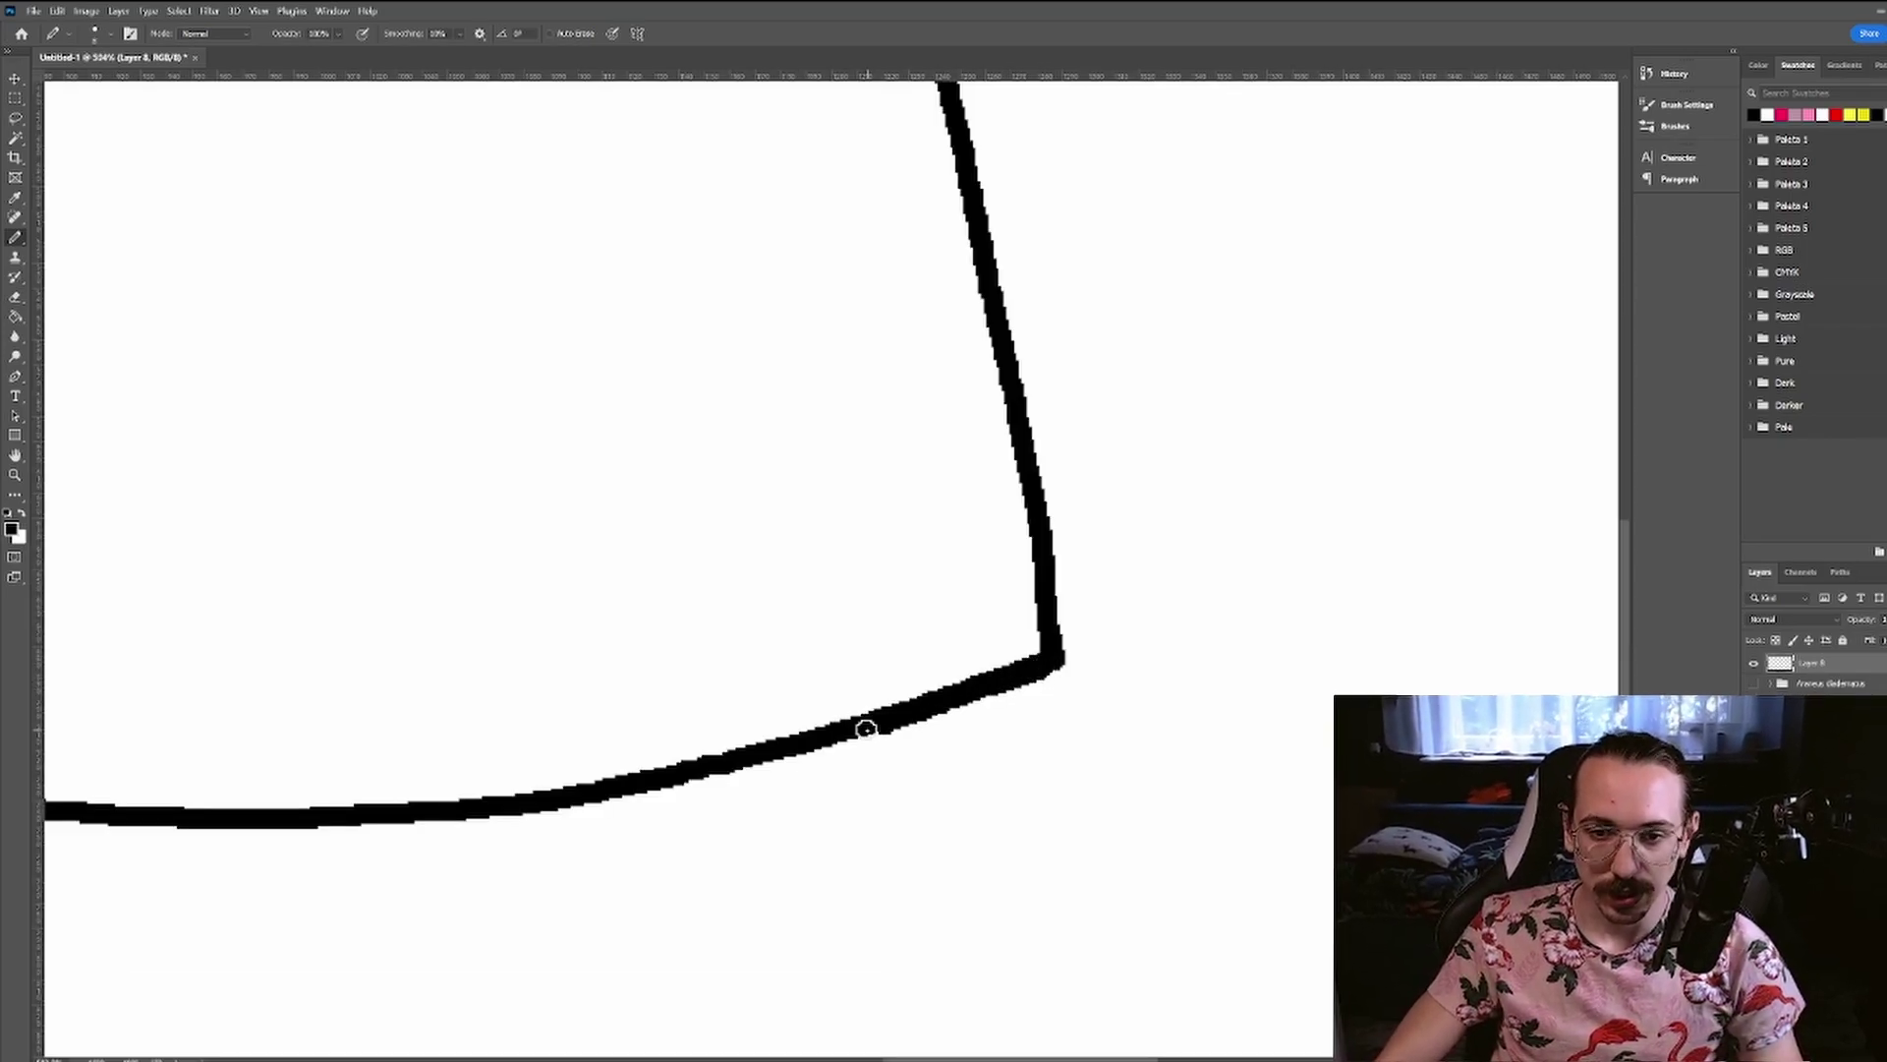
{"action": "scroll", "coordinate": [869, 725], "scroll_direction": "down", "scroll_amount": 5}
{"action": "scroll", "coordinate": [982, 758], "scroll_direction": "up", "scroll_amount": 2}
{"action": "key", "text": "e"}
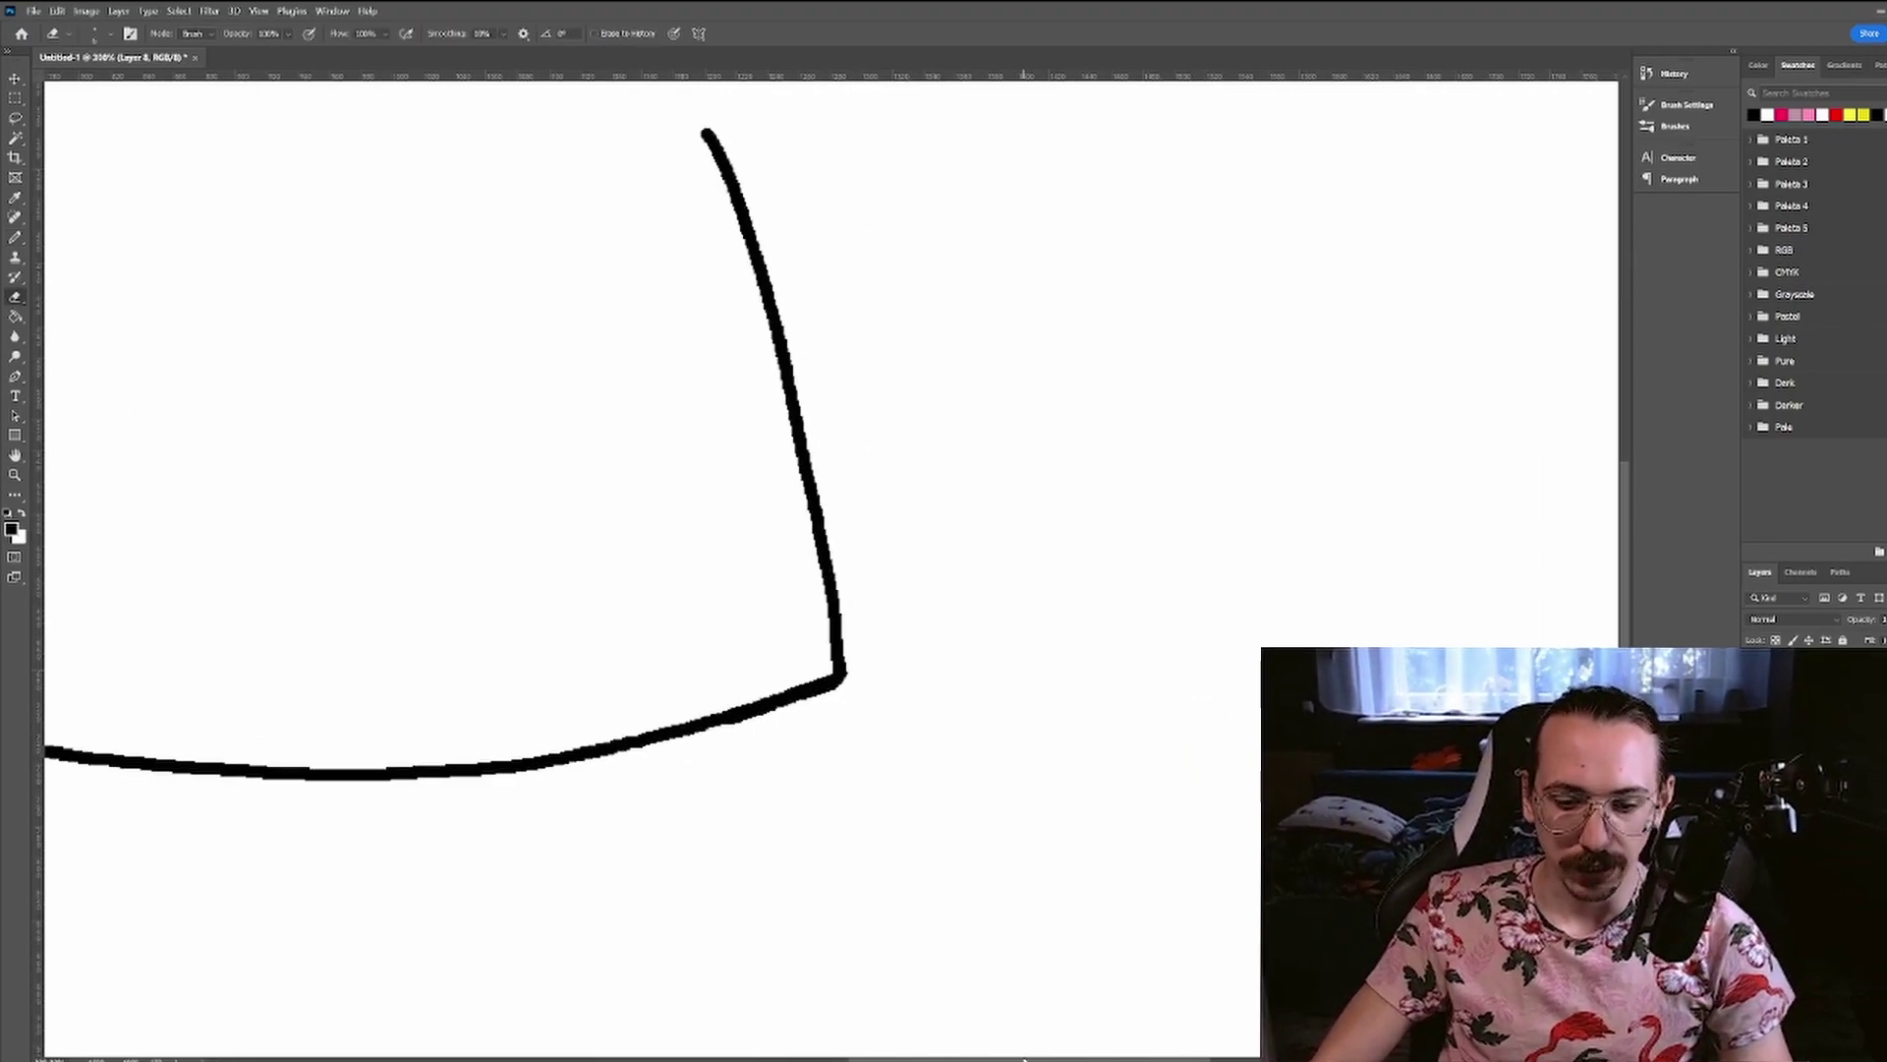
{"action": "scroll", "coordinate": [851, 844], "scroll_direction": "left", "scroll_amount": 5}
{"action": "scroll", "coordinate": [430, 371], "scroll_direction": "up", "scroll_amount": 3}
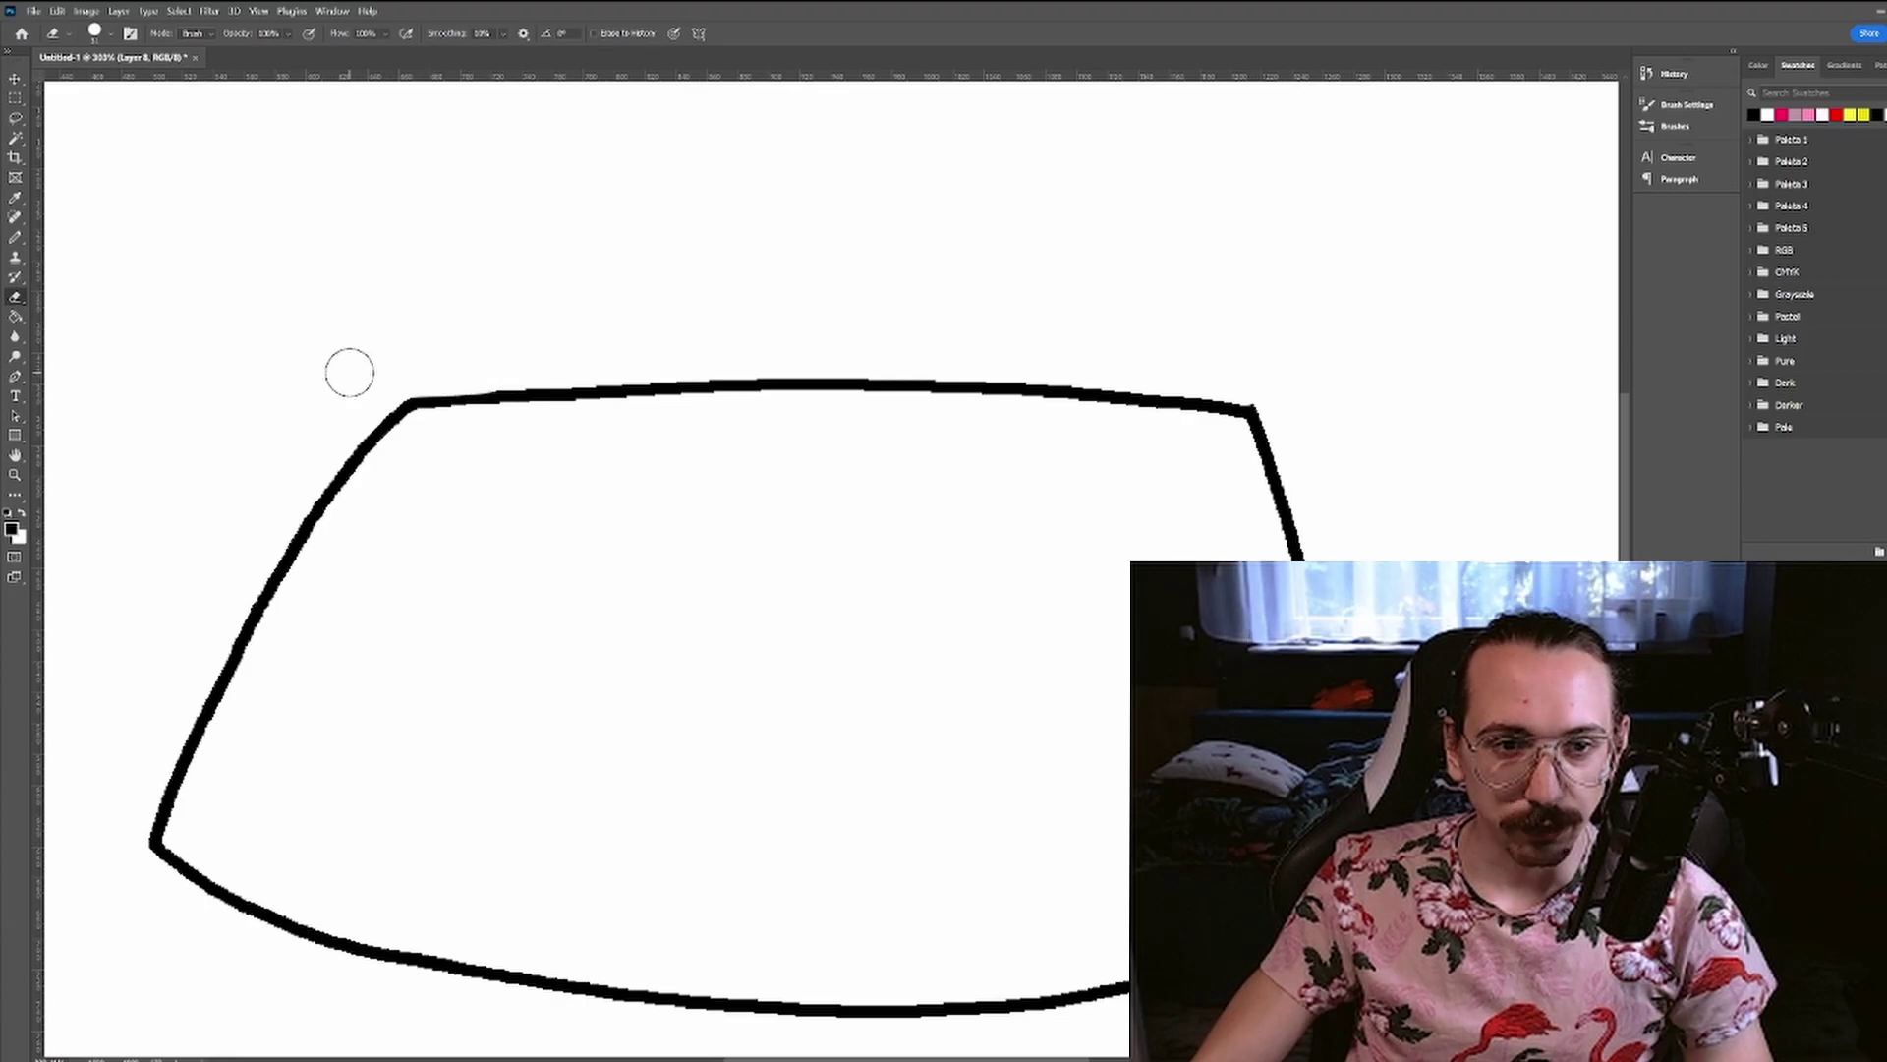
- Draw two overlapping thick slices inside the tray, with short dashed lines across the side of the rear one
{"action": "key", "text": "b"}
{"action": "scroll", "coordinate": [1230, 325], "scroll_direction": "down", "scroll_amount": 1}
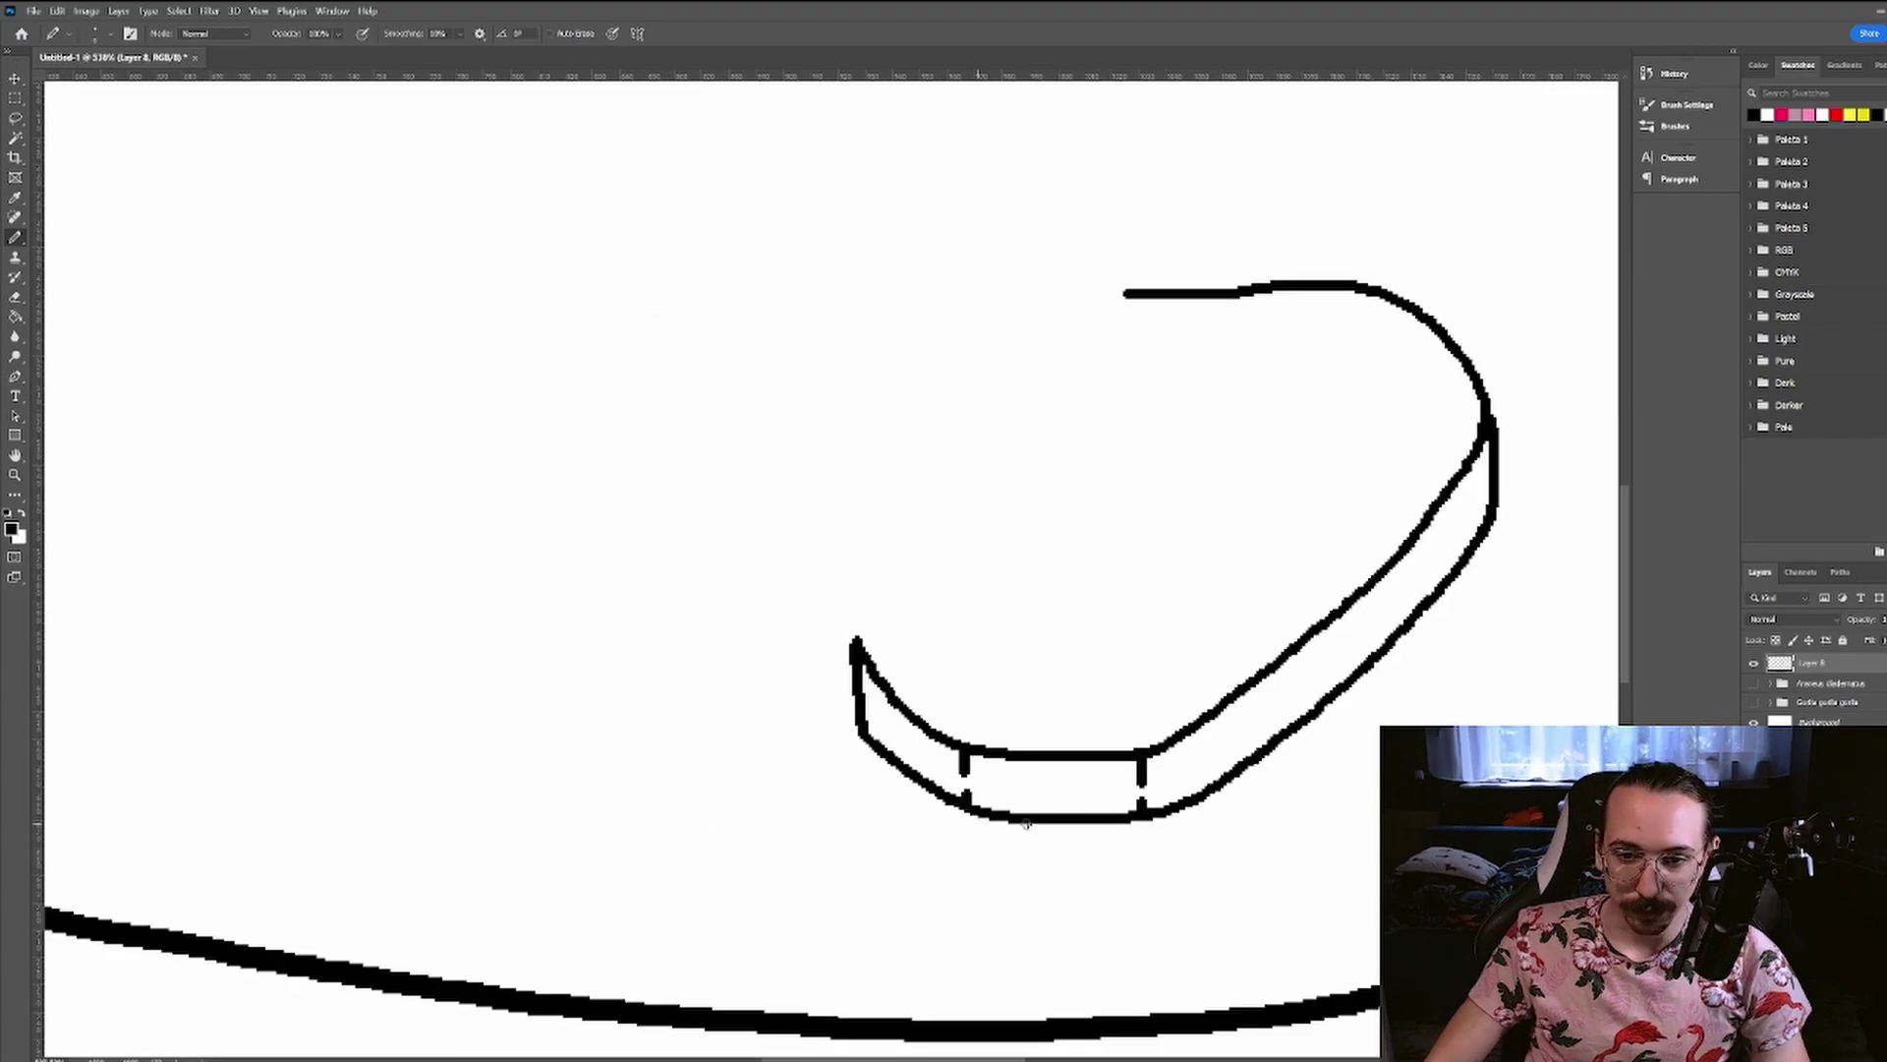
{"action": "scroll", "coordinate": [1421, 547], "scroll_direction": "down", "scroll_amount": 1}
{"action": "scroll", "coordinate": [1421, 548], "scroll_direction": "up", "scroll_amount": 1}
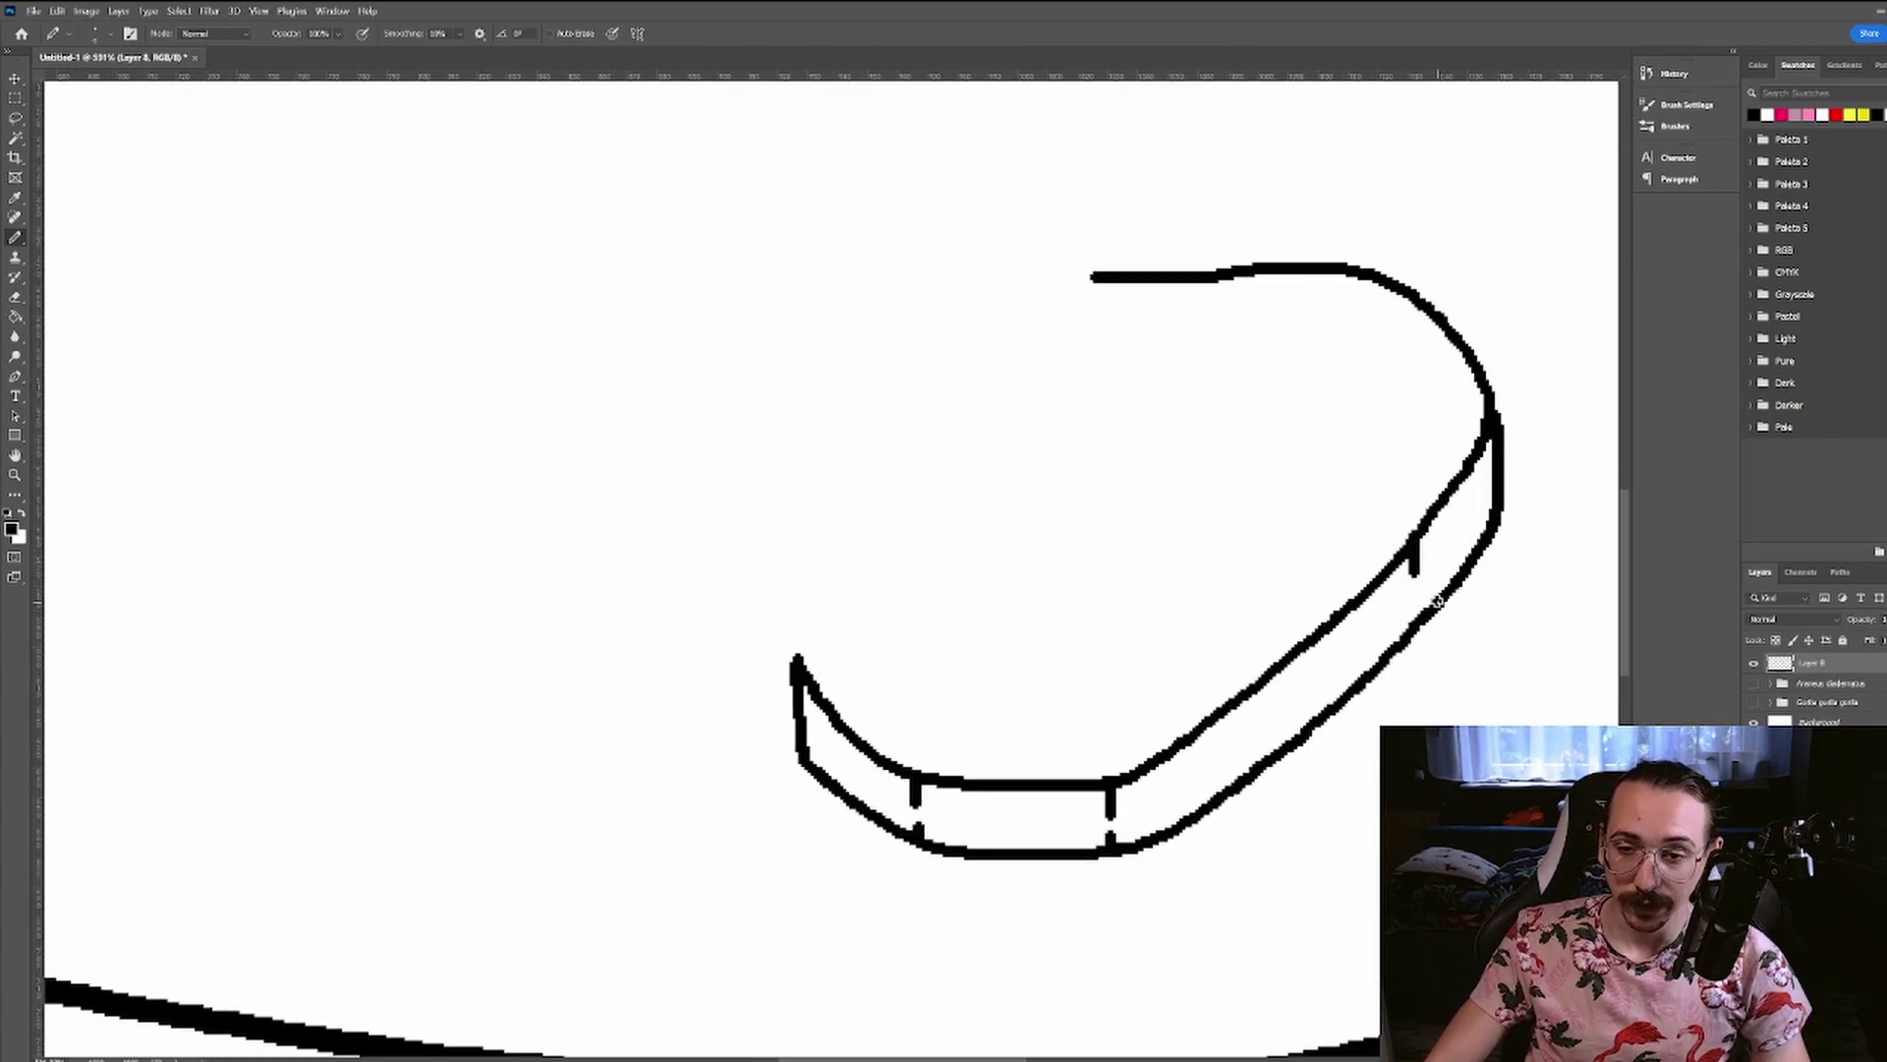
{"action": "scroll", "coordinate": [1467, 541], "scroll_direction": "down", "scroll_amount": 1}
{"action": "scroll", "coordinate": [1439, 538], "scroll_direction": "up", "scroll_amount": 1}
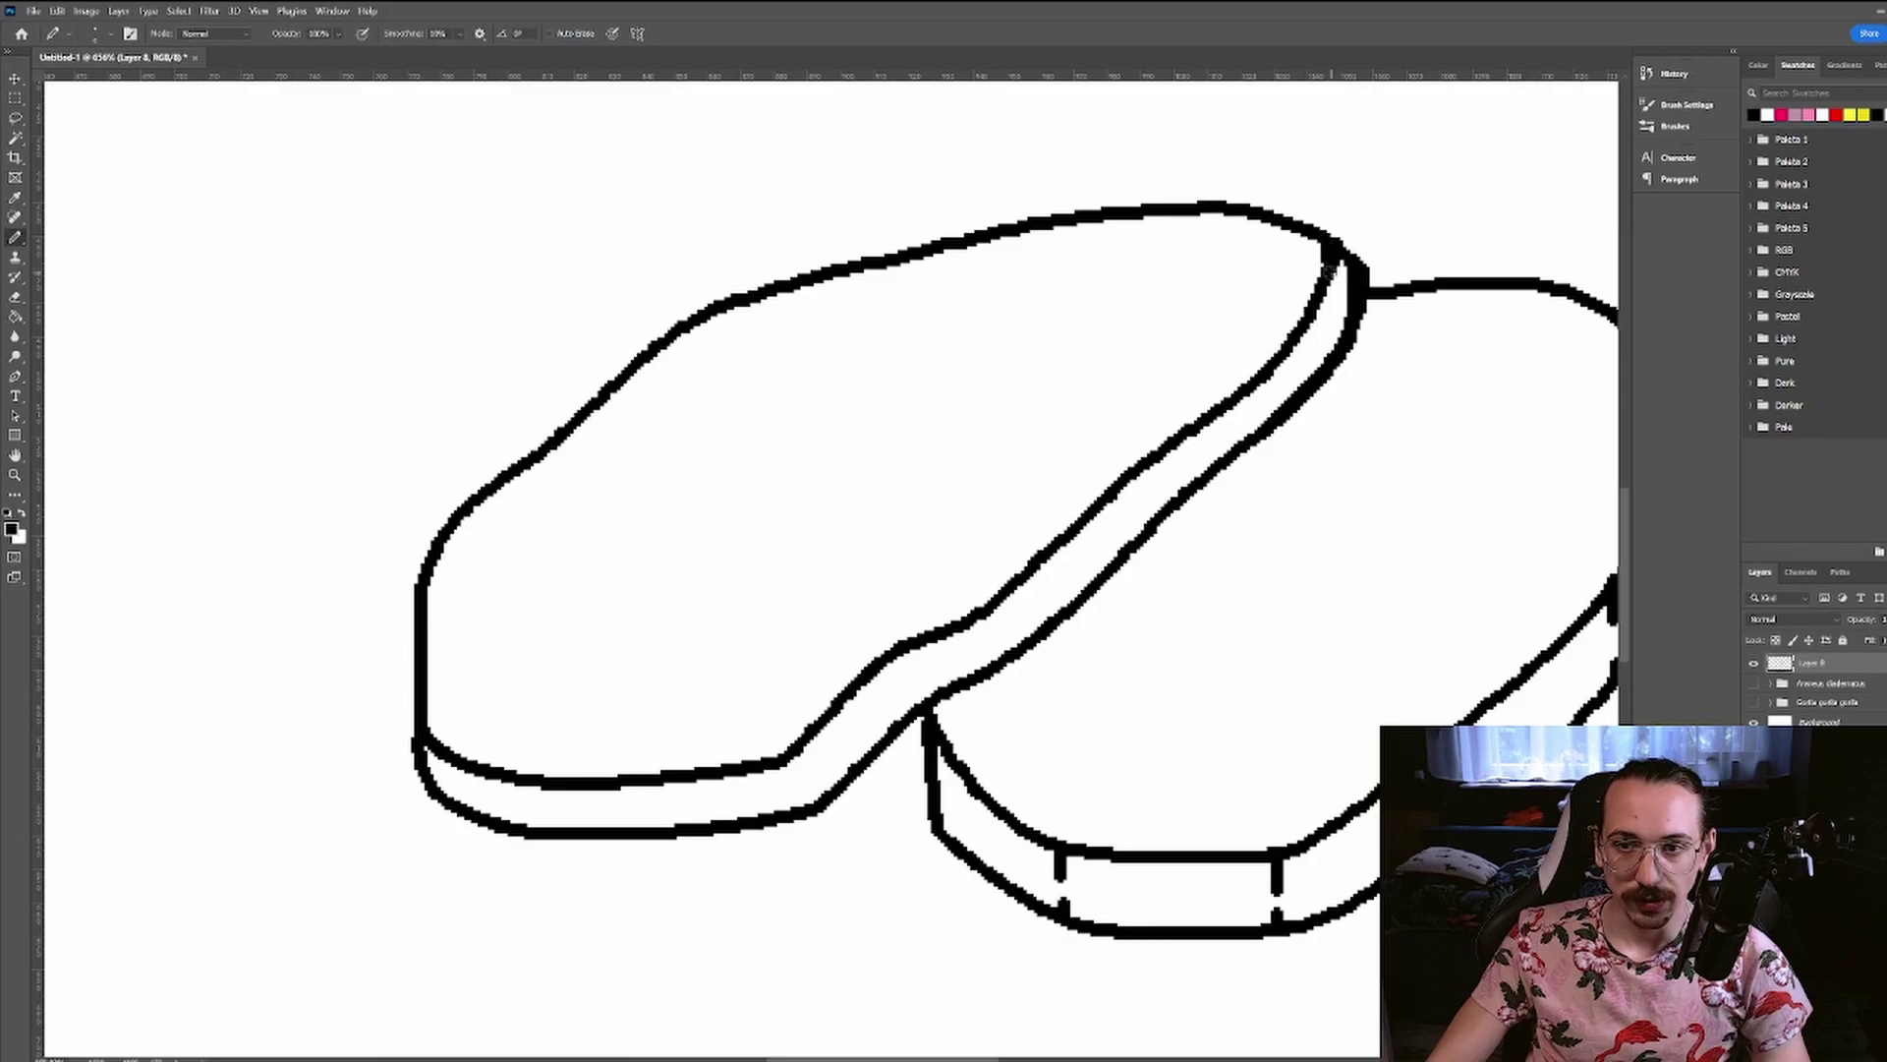
- Draw a thin rim line below the tray's upper edge and small surface marks on the front slice
{"action": "key", "text": "b"}
{"action": "scroll", "coordinate": [1176, 546], "scroll_direction": "down", "scroll_amount": 2}
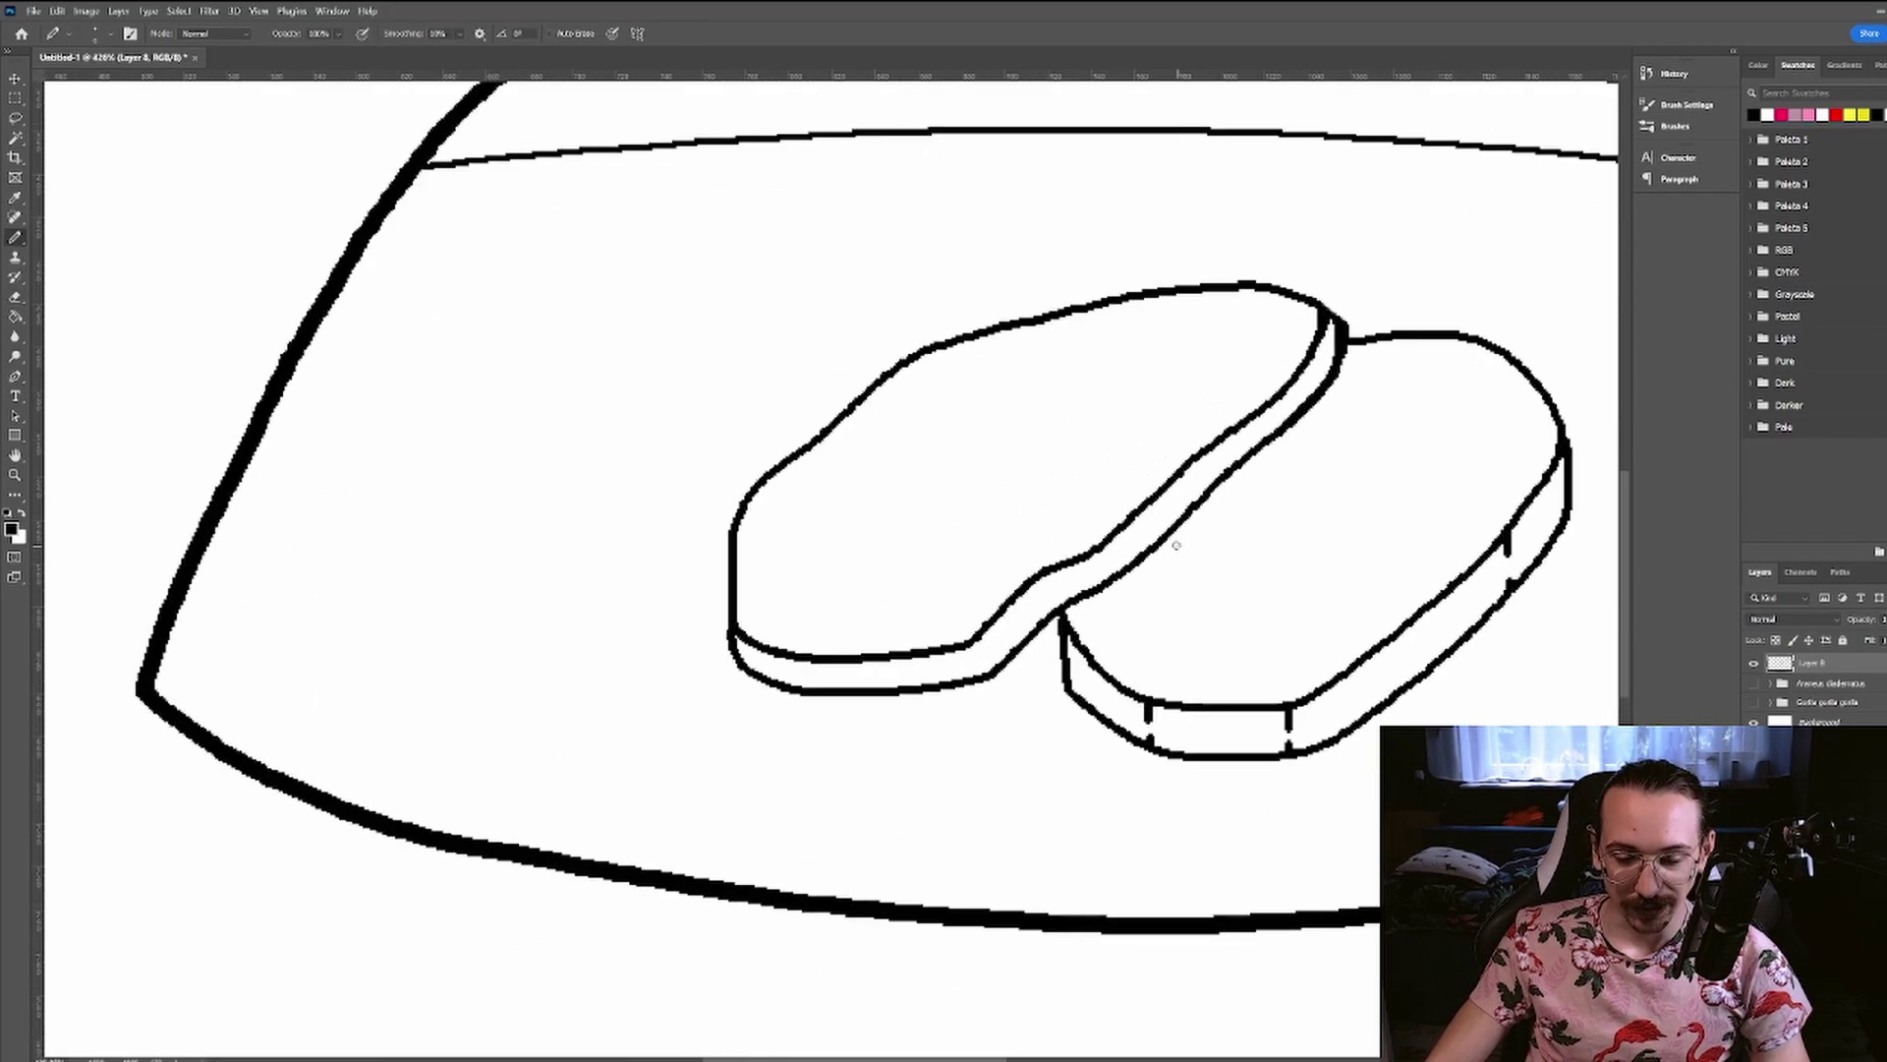
{"action": "scroll", "coordinate": [934, 515], "scroll_direction": "down", "scroll_amount": 2}
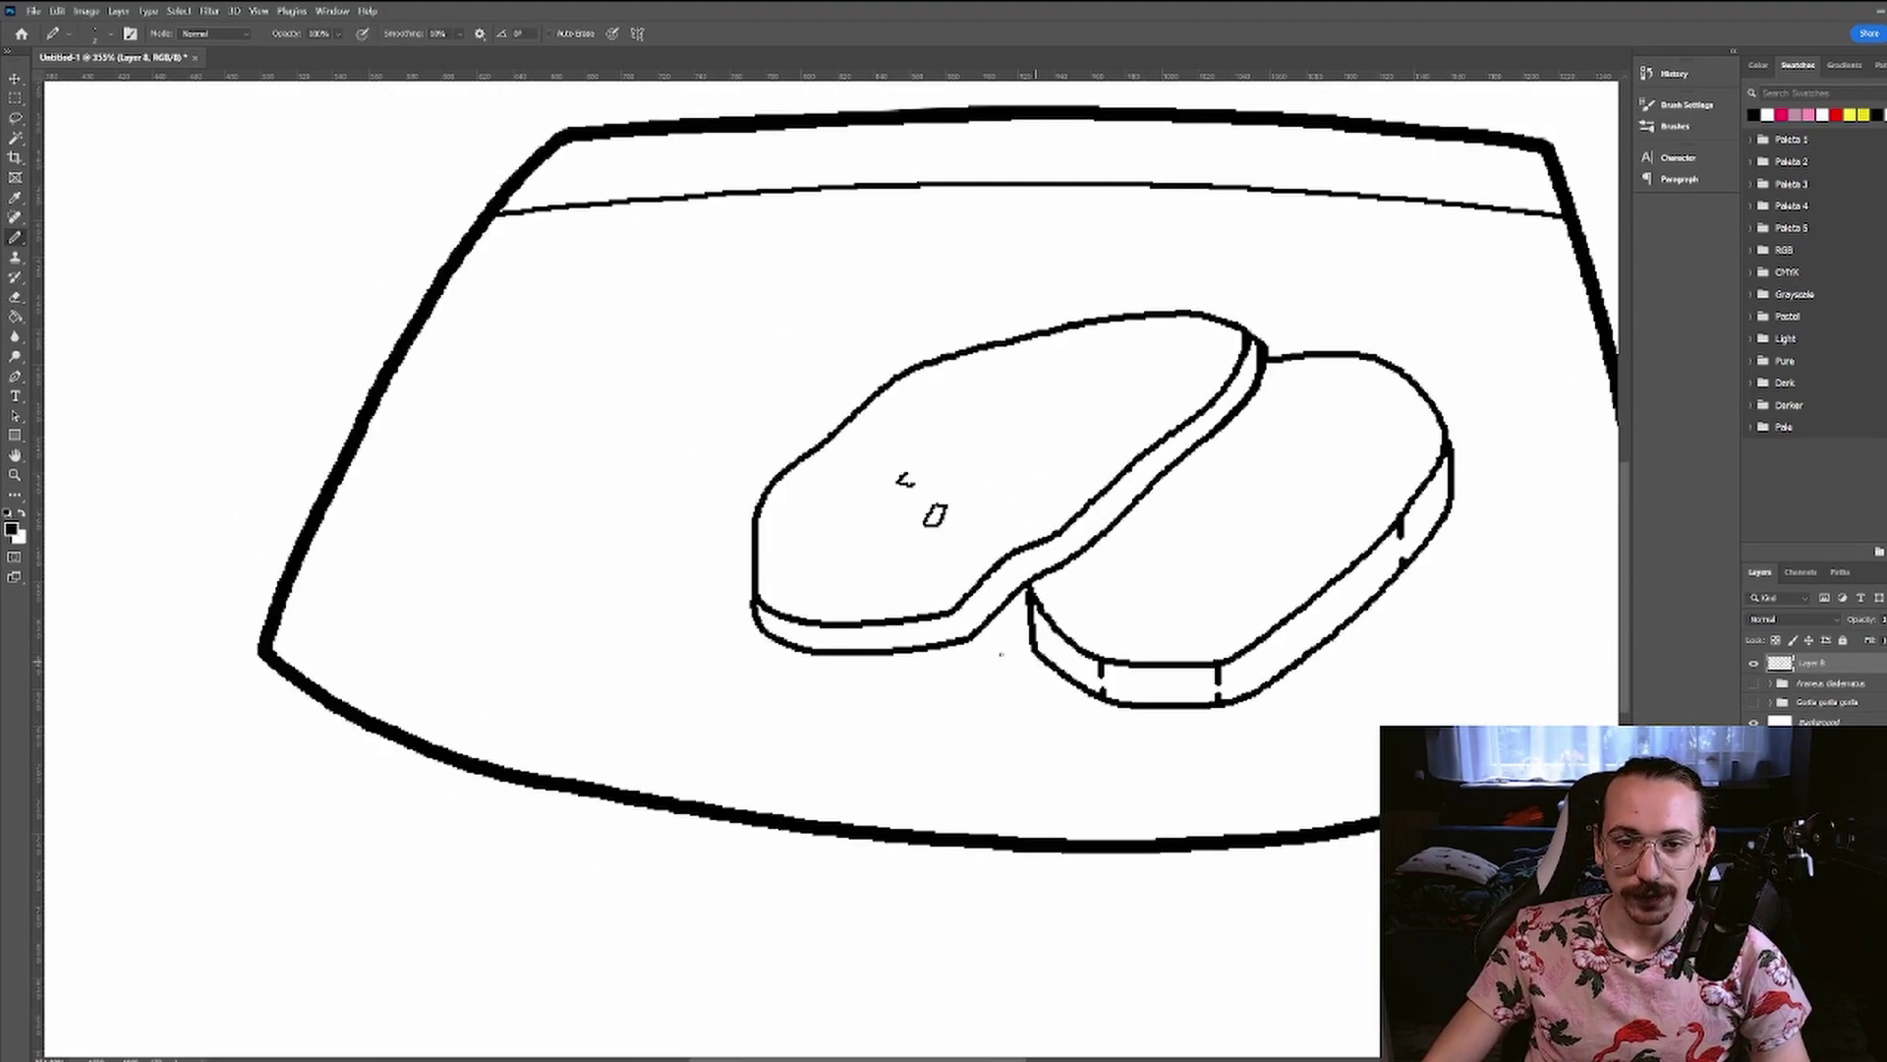
{"action": "scroll", "coordinate": [812, 650], "scroll_direction": "up", "scroll_amount": 2}
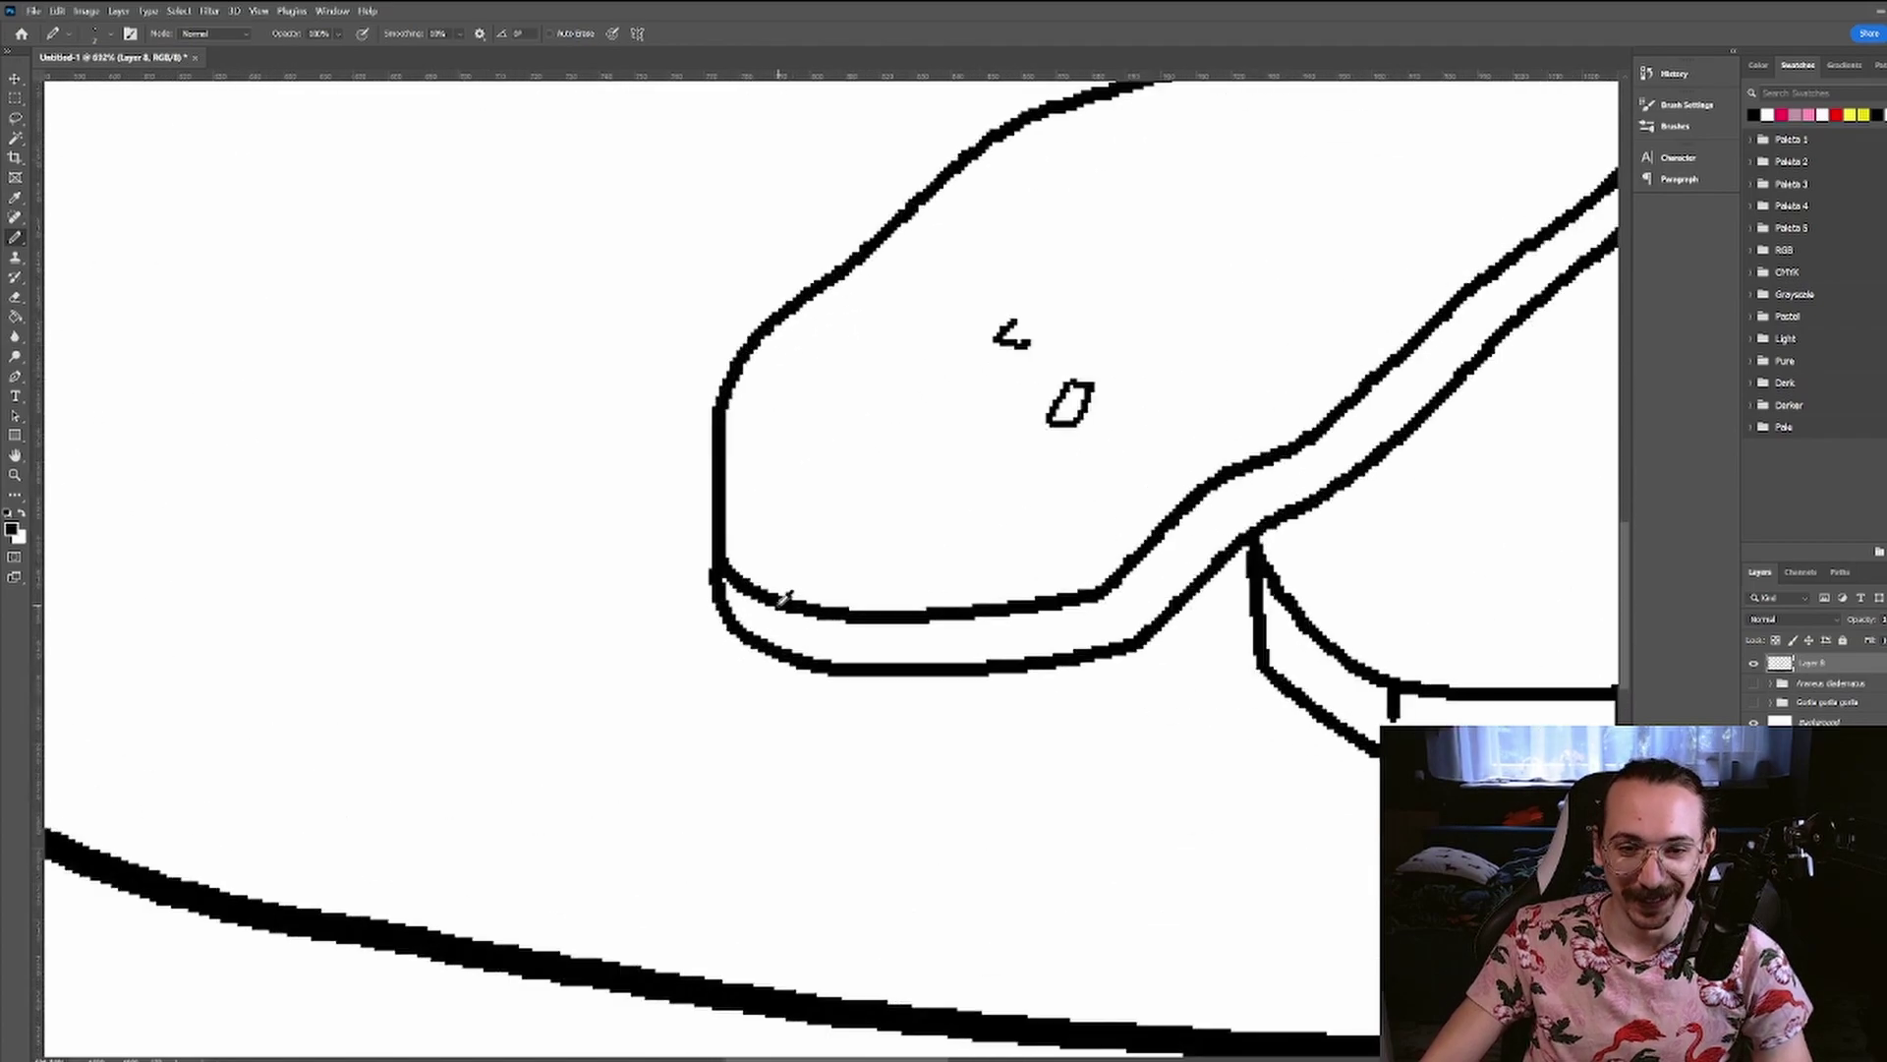
- Draw a wavy puddle around the slices and a ragged garnish behind them, adding small detail marks
{"action": "left_click_drag", "start_coordinate": [1097, 363], "coordinate": [1165, 355]}
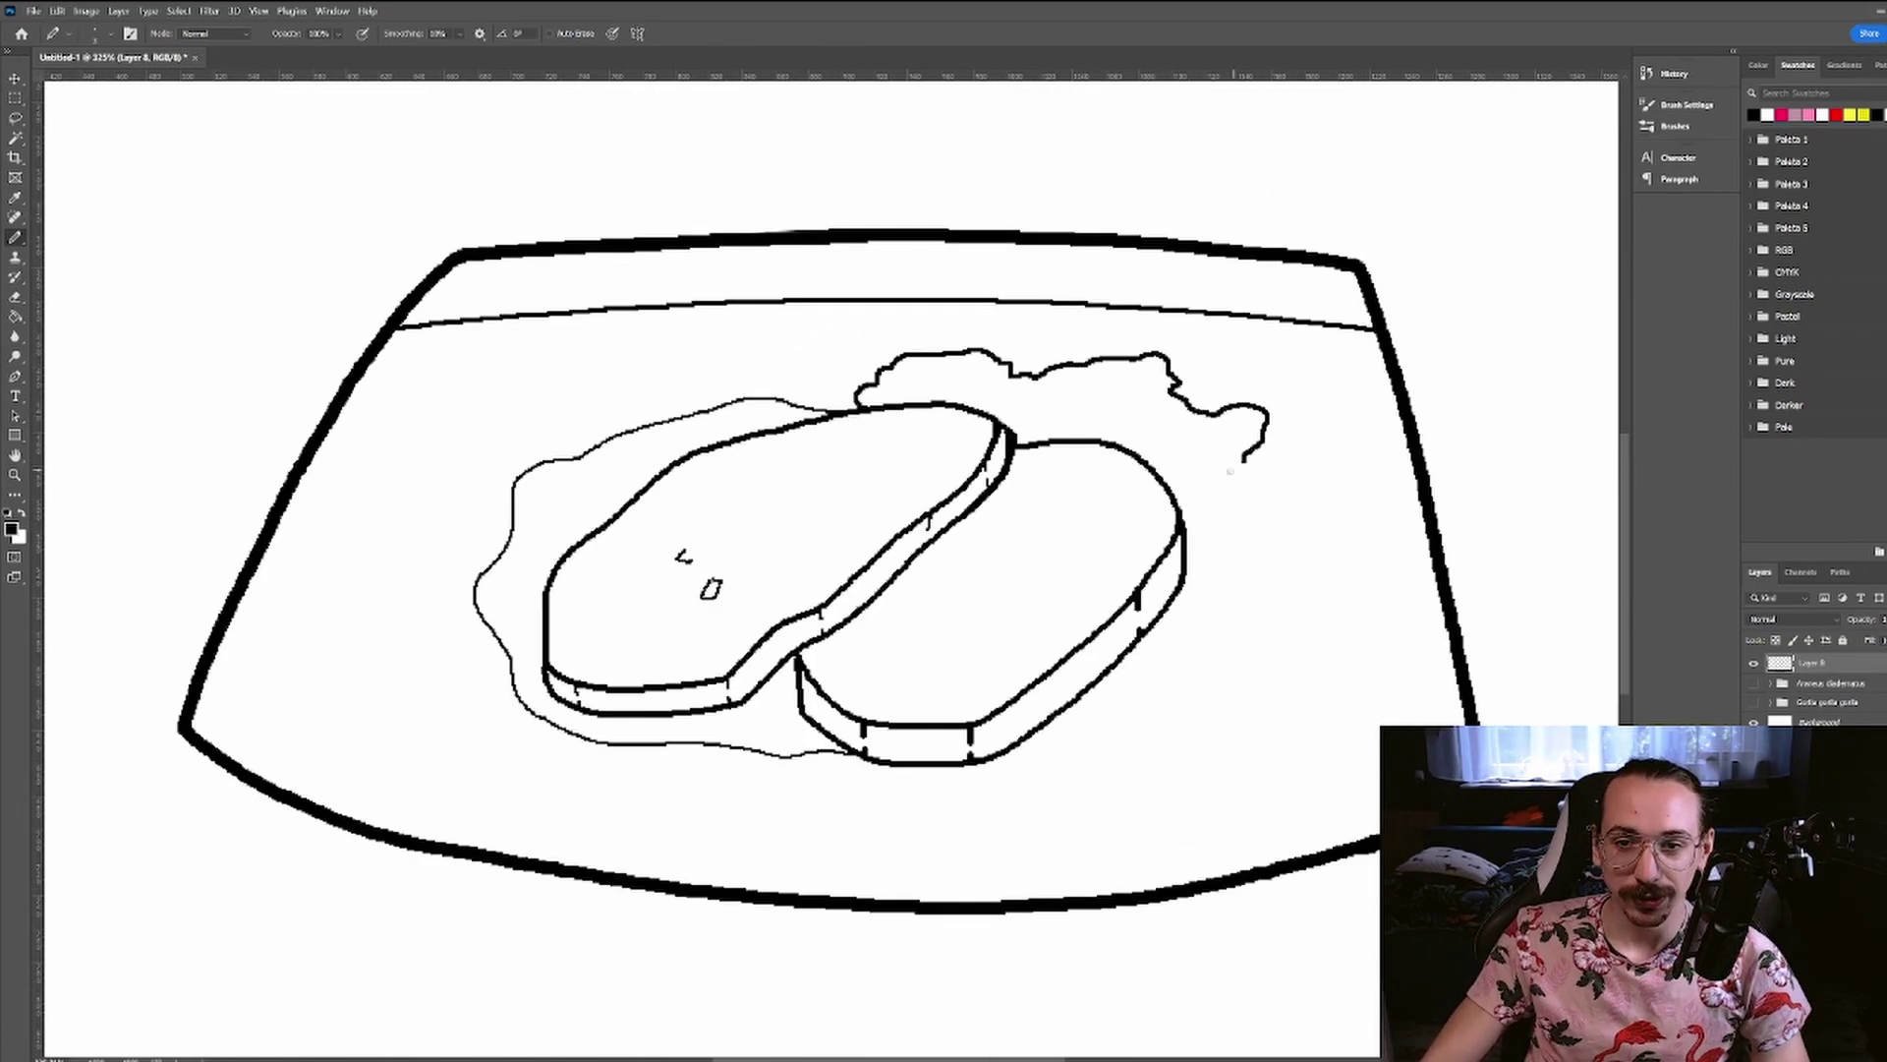
{"action": "left_click_drag", "start_coordinate": [1228, 472], "coordinate": [1182, 509]}
{"action": "scroll", "coordinate": [1241, 430], "scroll_direction": "up", "scroll_amount": 2}
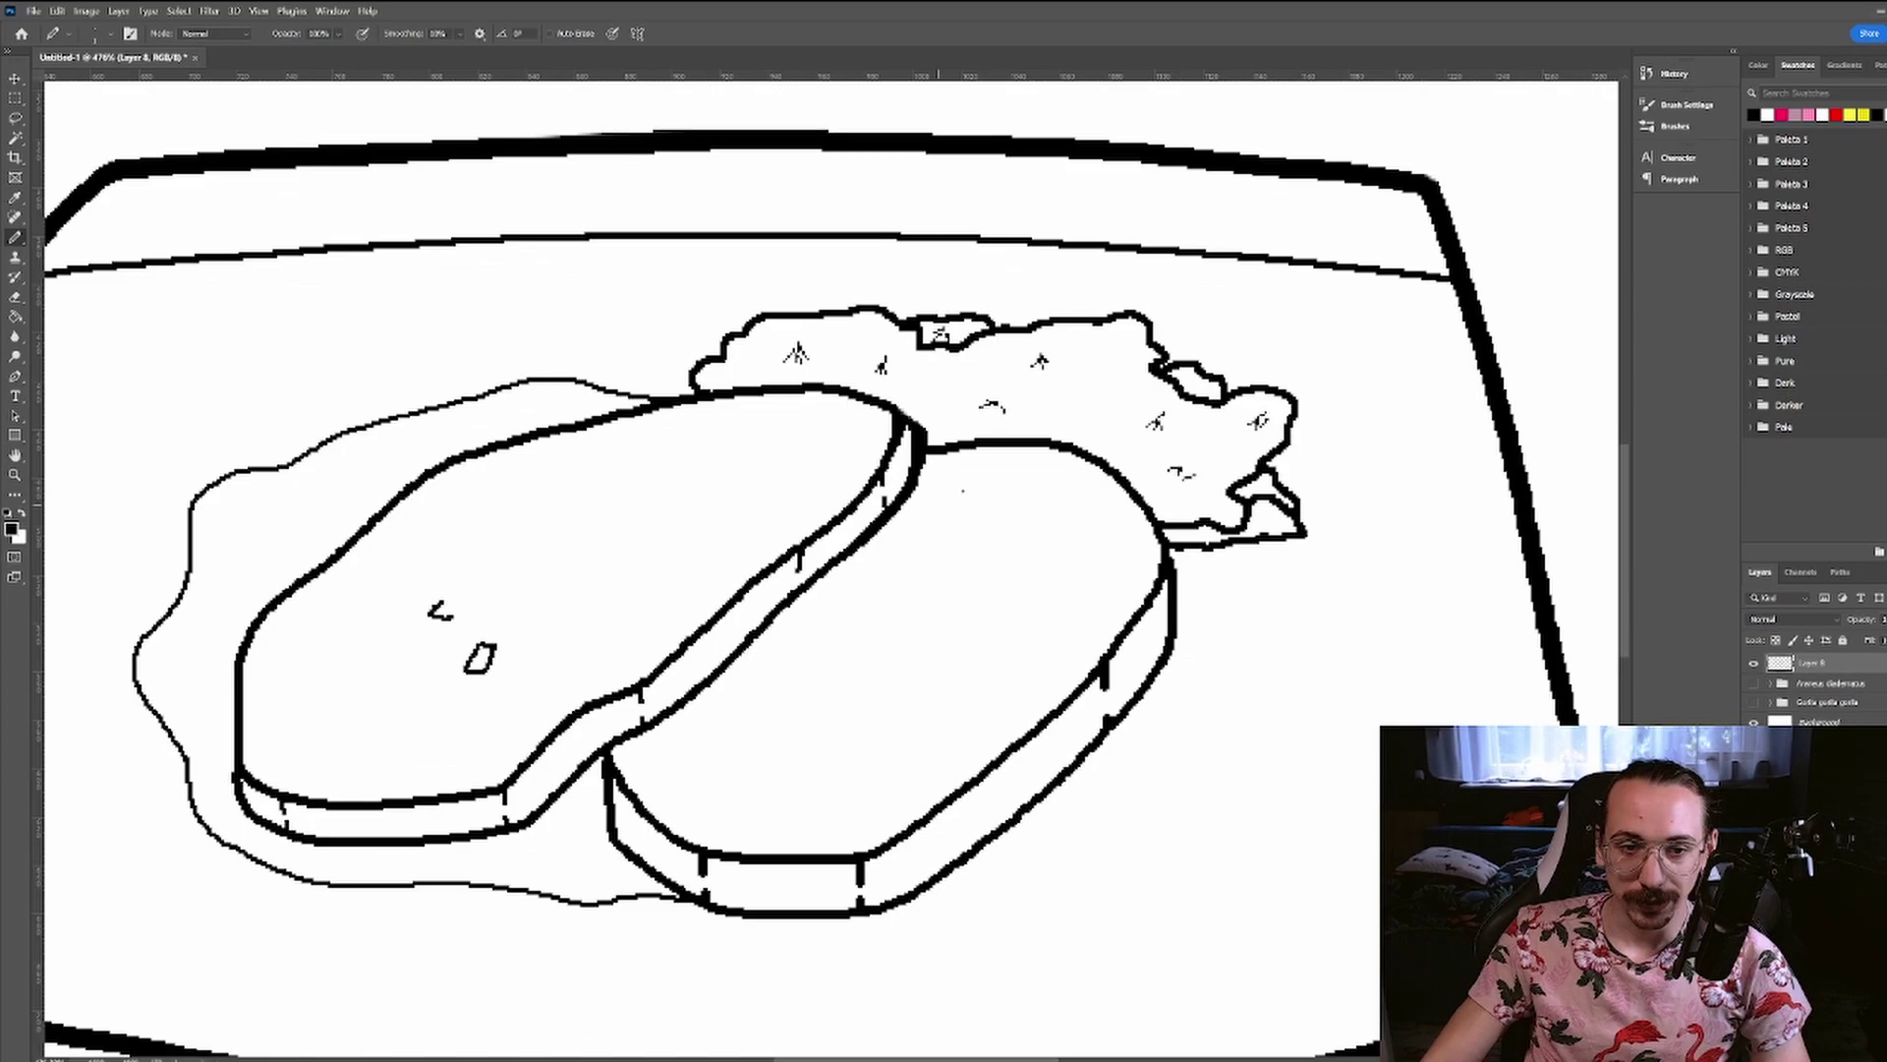
{"action": "left_click_drag", "start_coordinate": [652, 446], "coordinate": [655, 462]}
{"action": "left_click_drag", "start_coordinate": [977, 531], "coordinate": [987, 546]}
- Draw a small floret beside the slices and a labelled bottle beyond the tray, and clear the lasso selection
{"action": "scroll", "coordinate": [983, 541], "scroll_direction": "down", "scroll_amount": 3}
{"action": "scroll", "coordinate": [1265, 682], "scroll_direction": "up", "scroll_amount": 1}
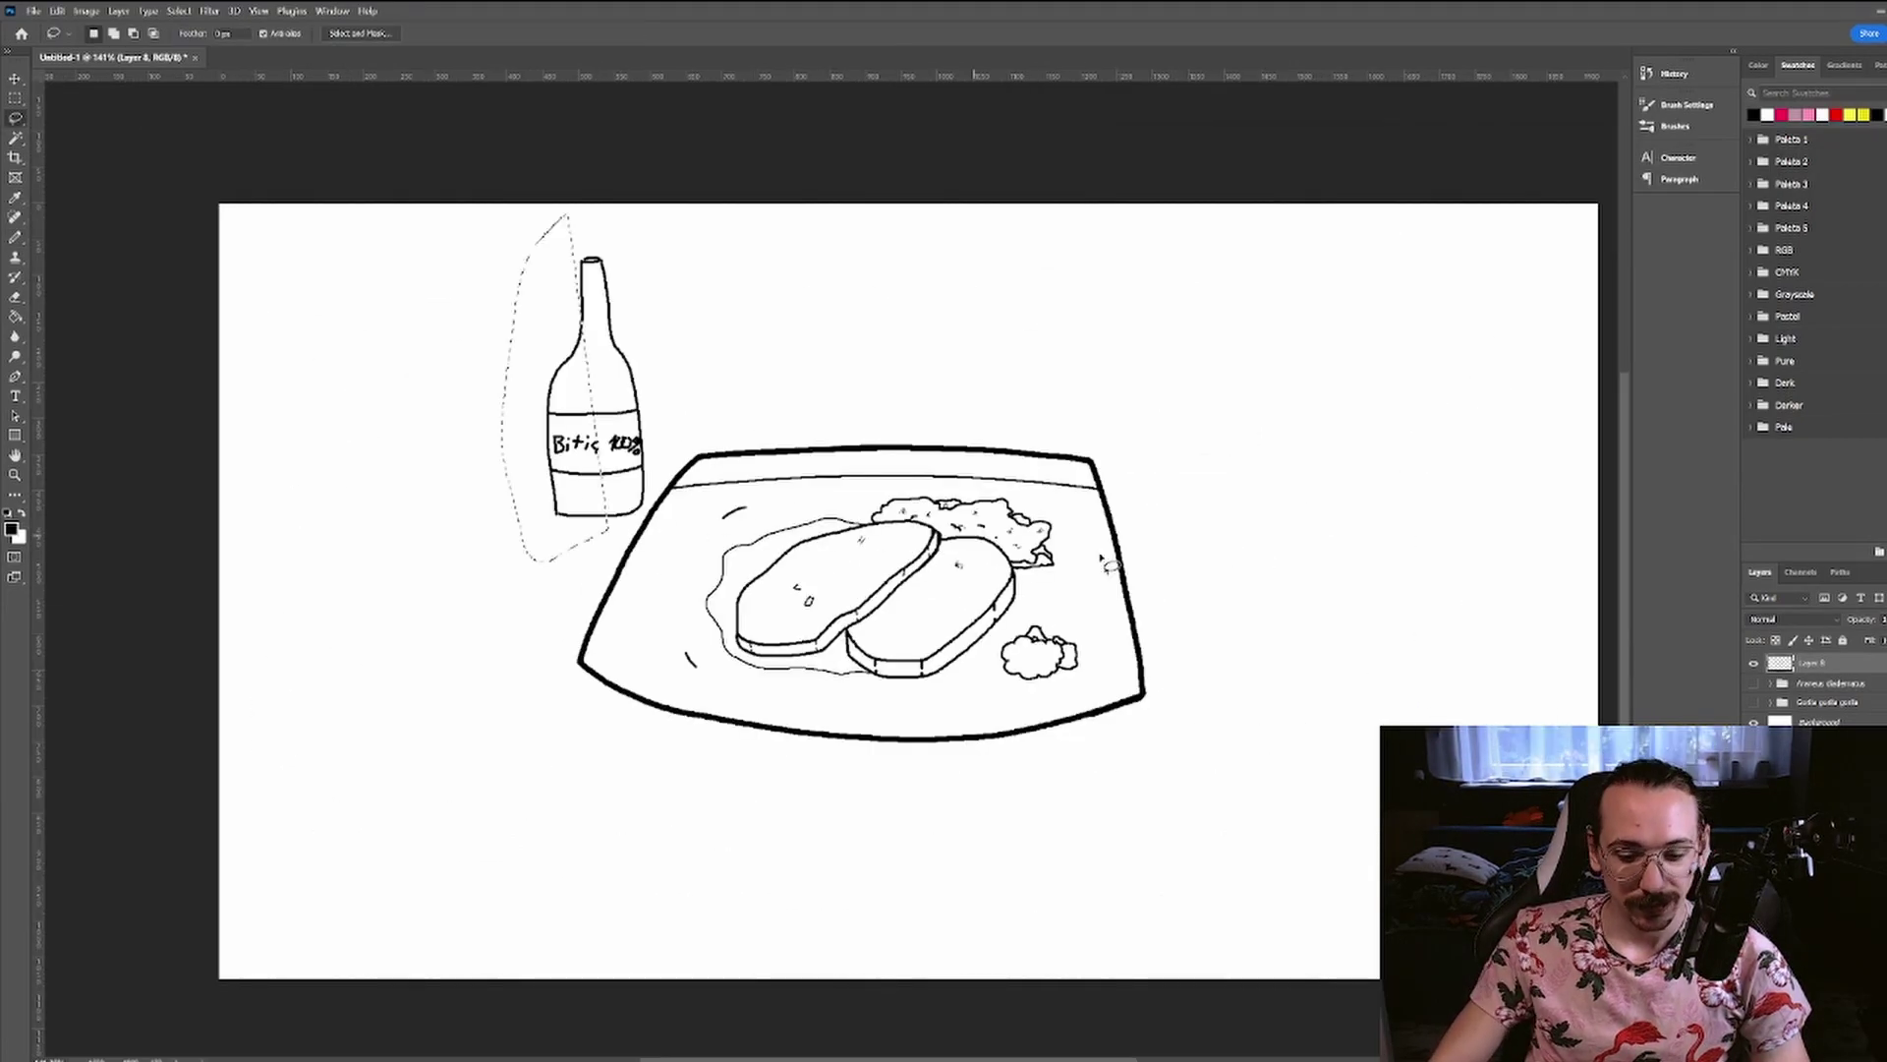
{"action": "key", "text": "ctrl+d"}
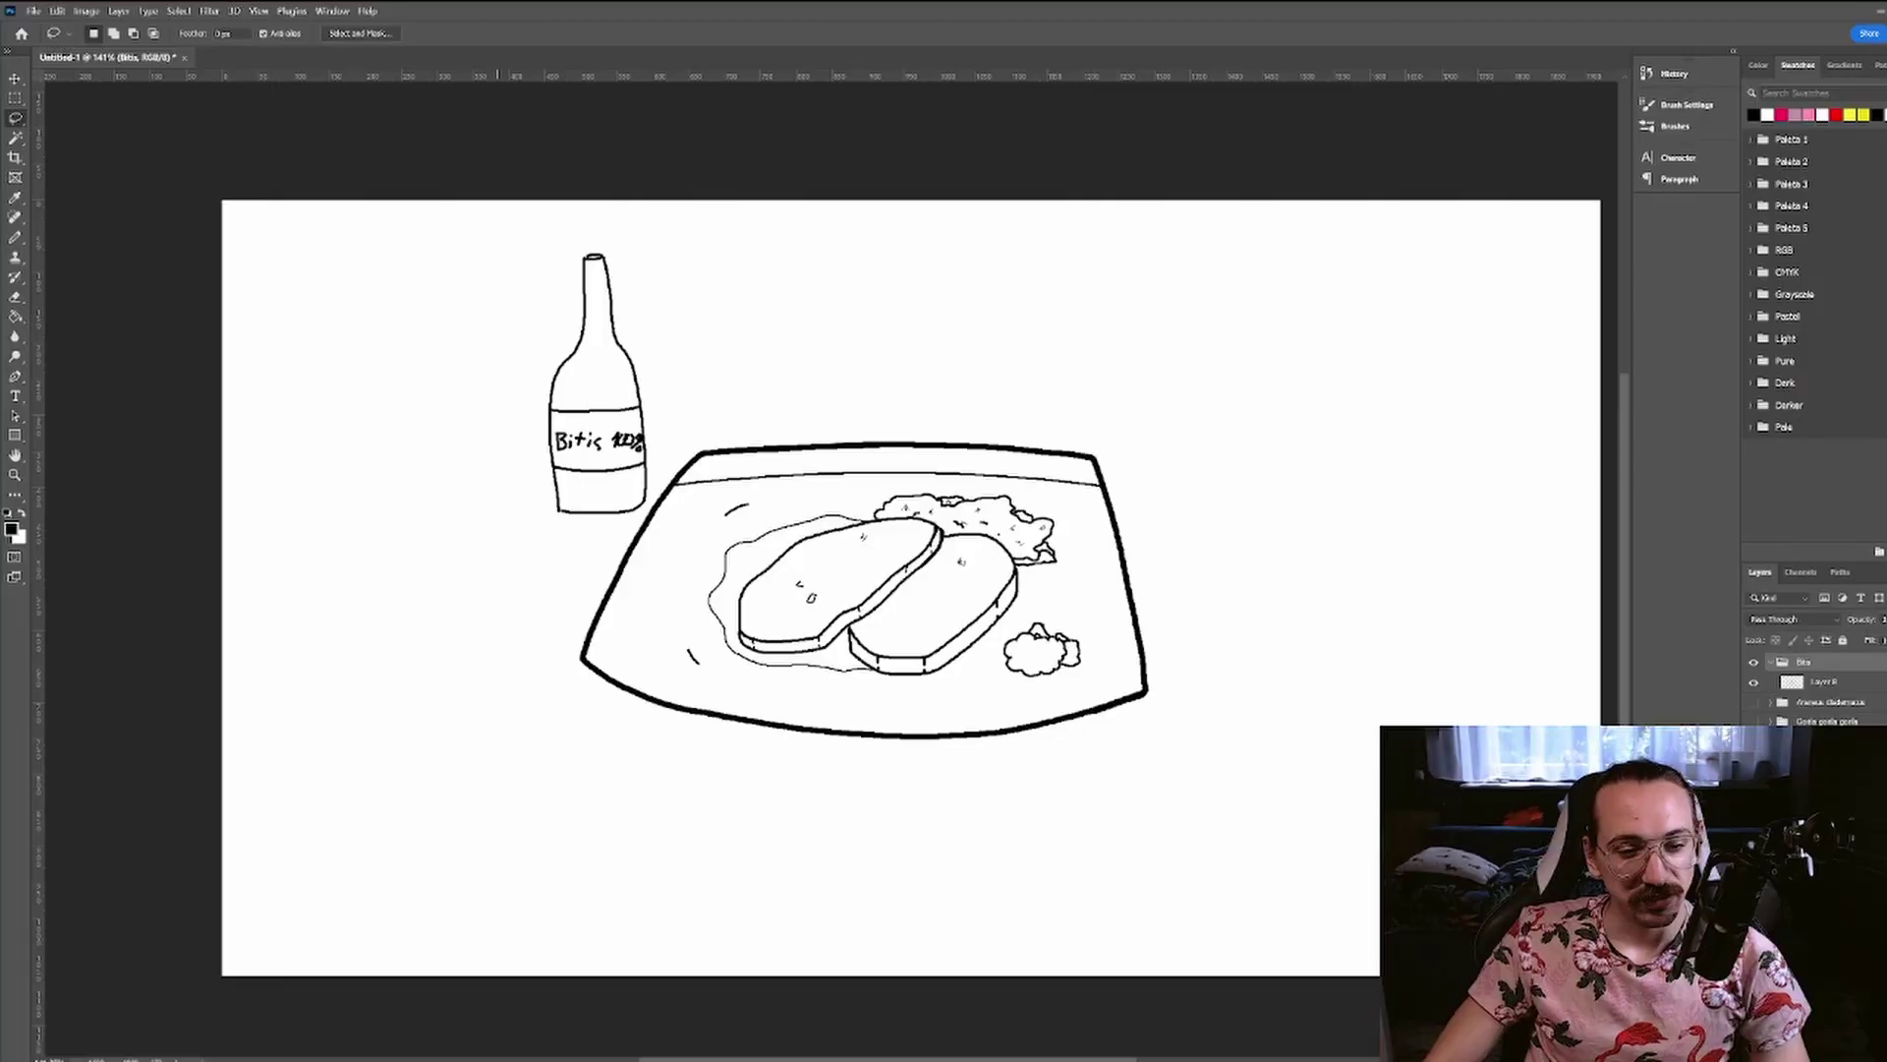
- Add a new layer to the food drawing's group and place the title text "Psychrolutes marcidus" near the canvas's upper edge
{"action": "key", "text": "ctrl+shift+alt+n"}
{"action": "key", "text": "v"}
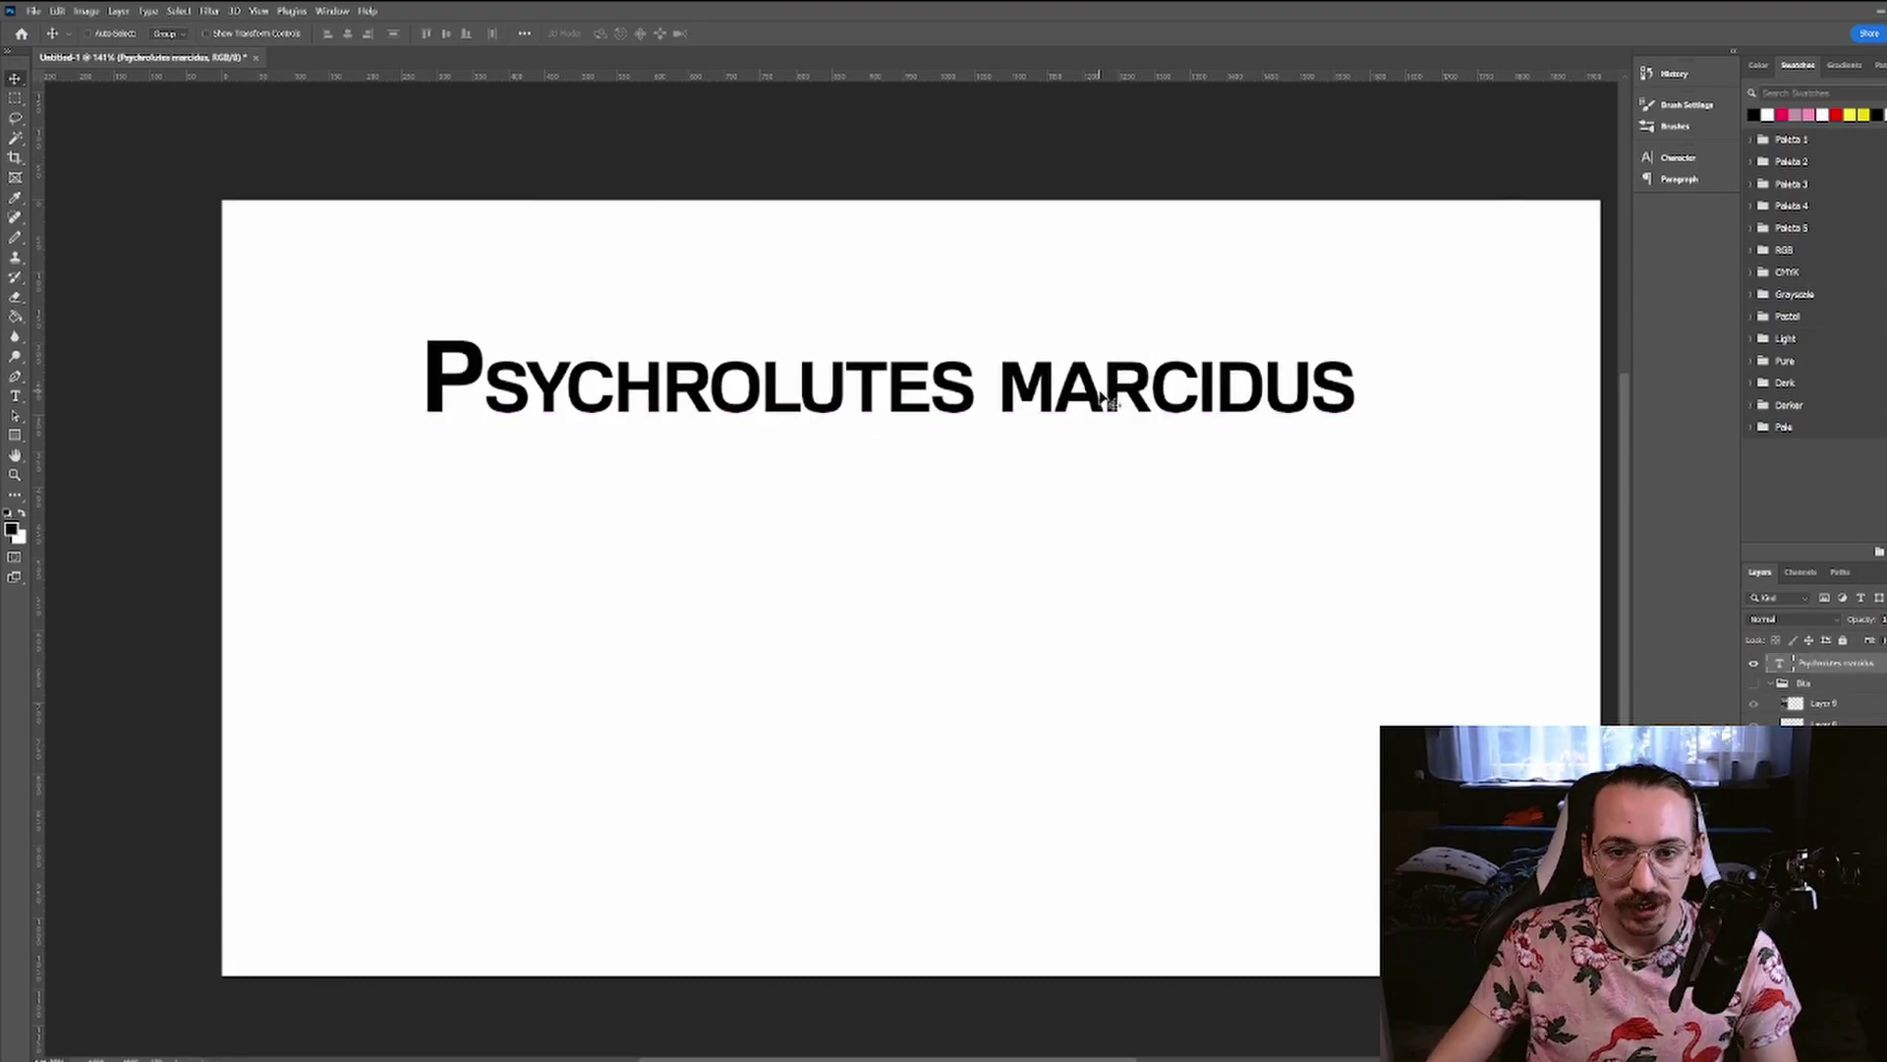
- Draw a face with brows, a long nose, a half-closed eye and a large black eye surrounded by broken wrinkle lines
{"action": "scroll", "coordinate": [1239, 449], "scroll_direction": "down", "scroll_amount": 2}
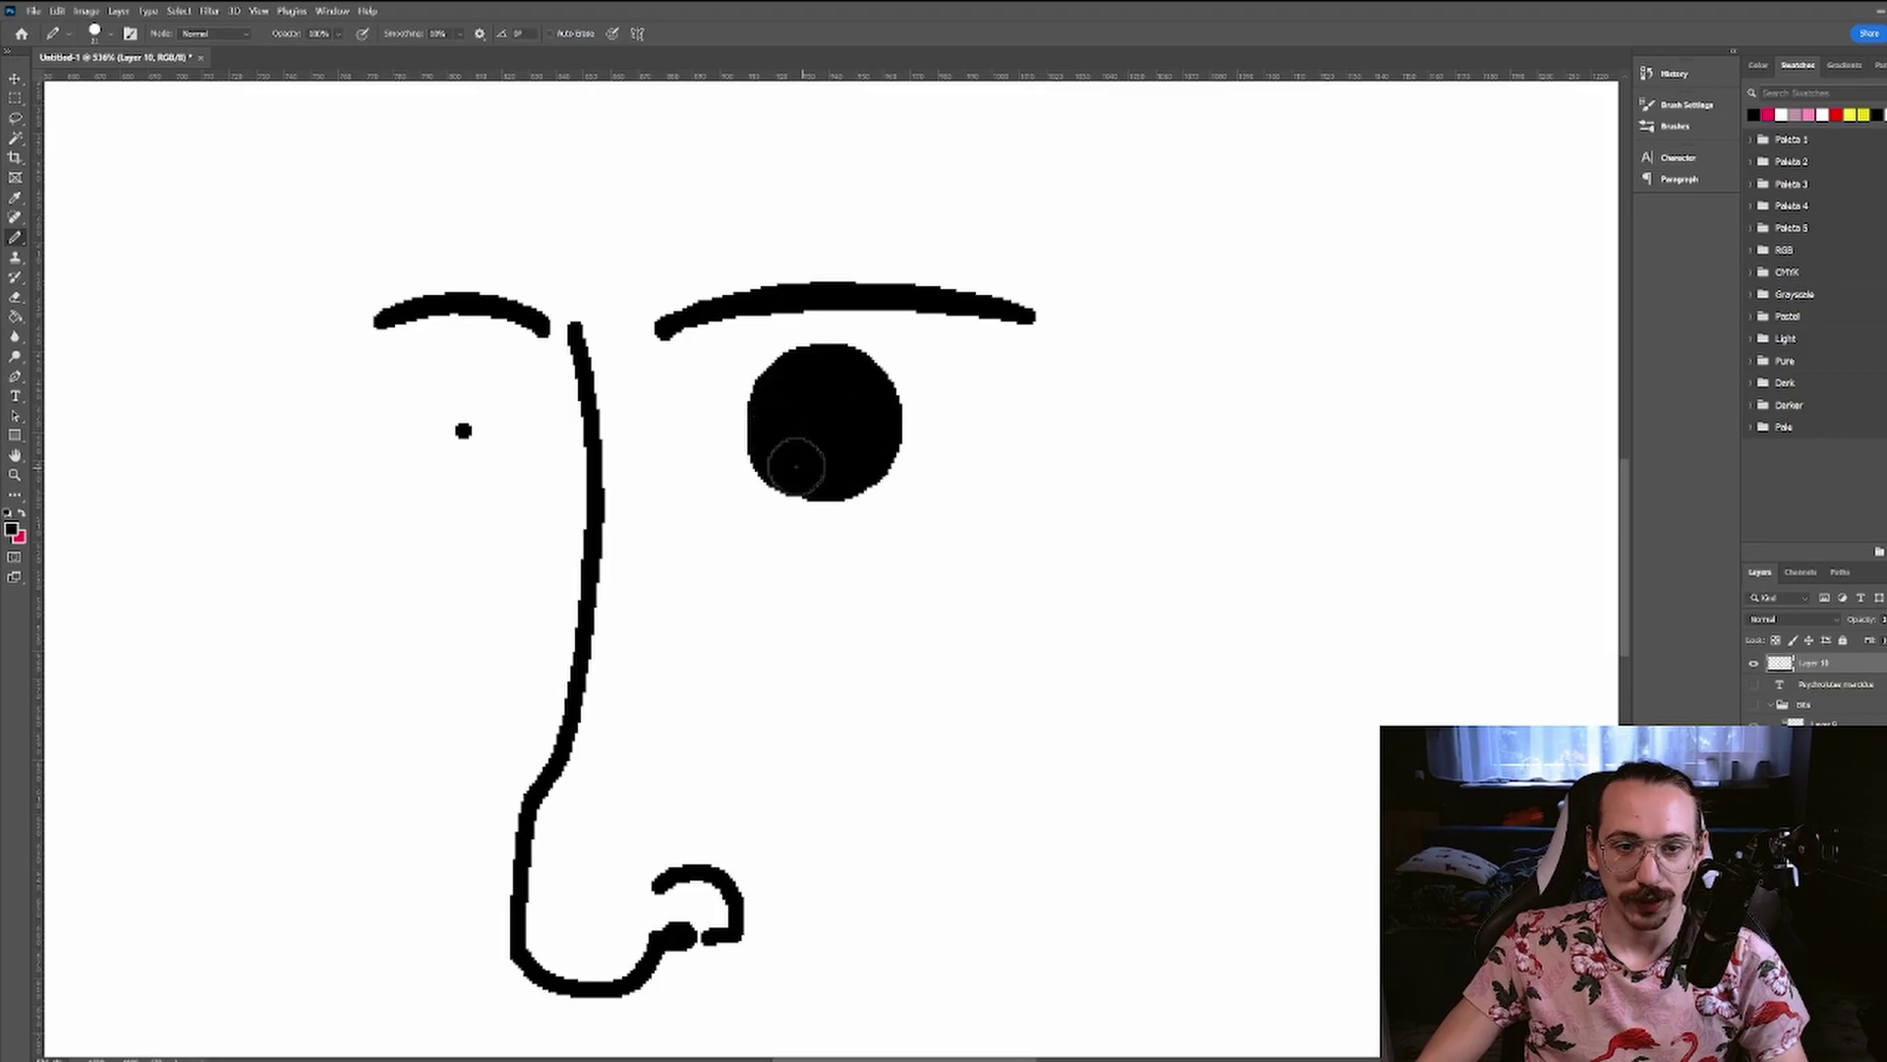
{"action": "right_click", "coordinate": [463, 422], "text": "alt"}
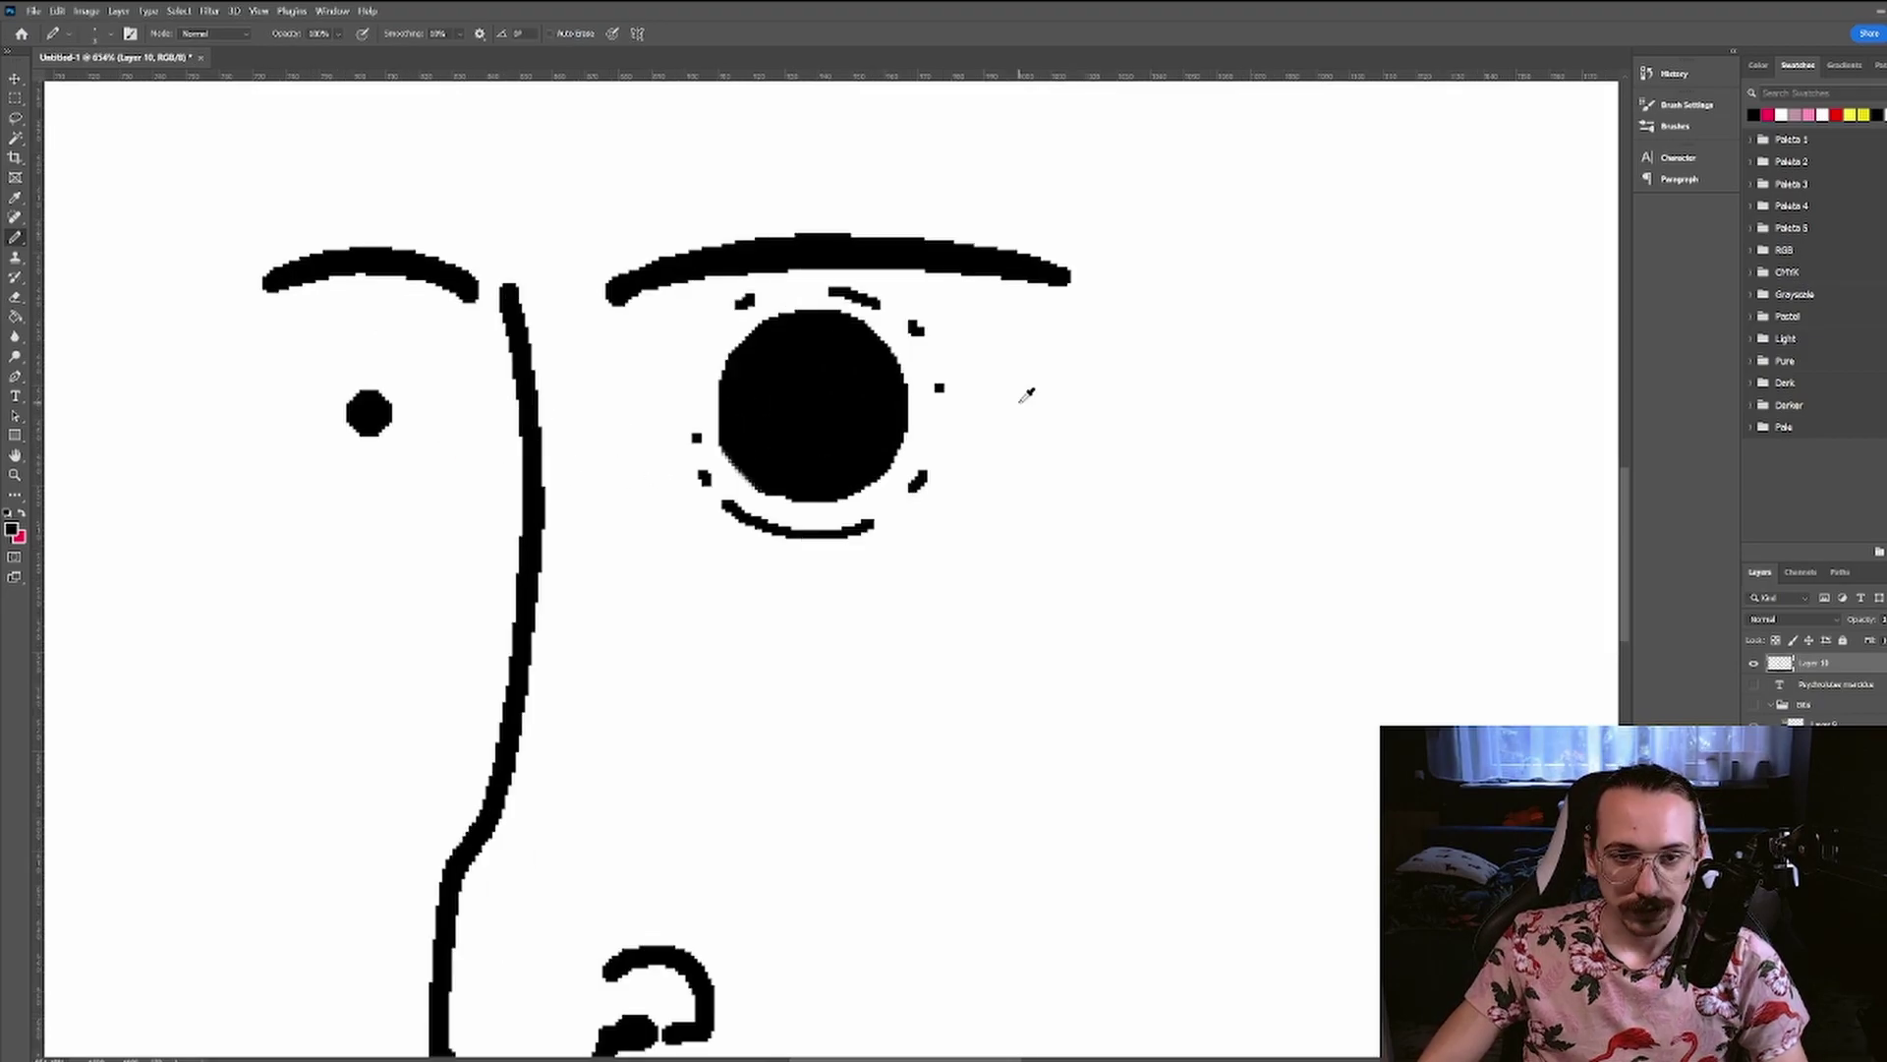
{"action": "scroll", "coordinate": [1023, 387], "scroll_direction": "down", "scroll_amount": 2}
{"action": "scroll", "coordinate": [948, 391], "scroll_direction": "up", "scroll_amount": 4}
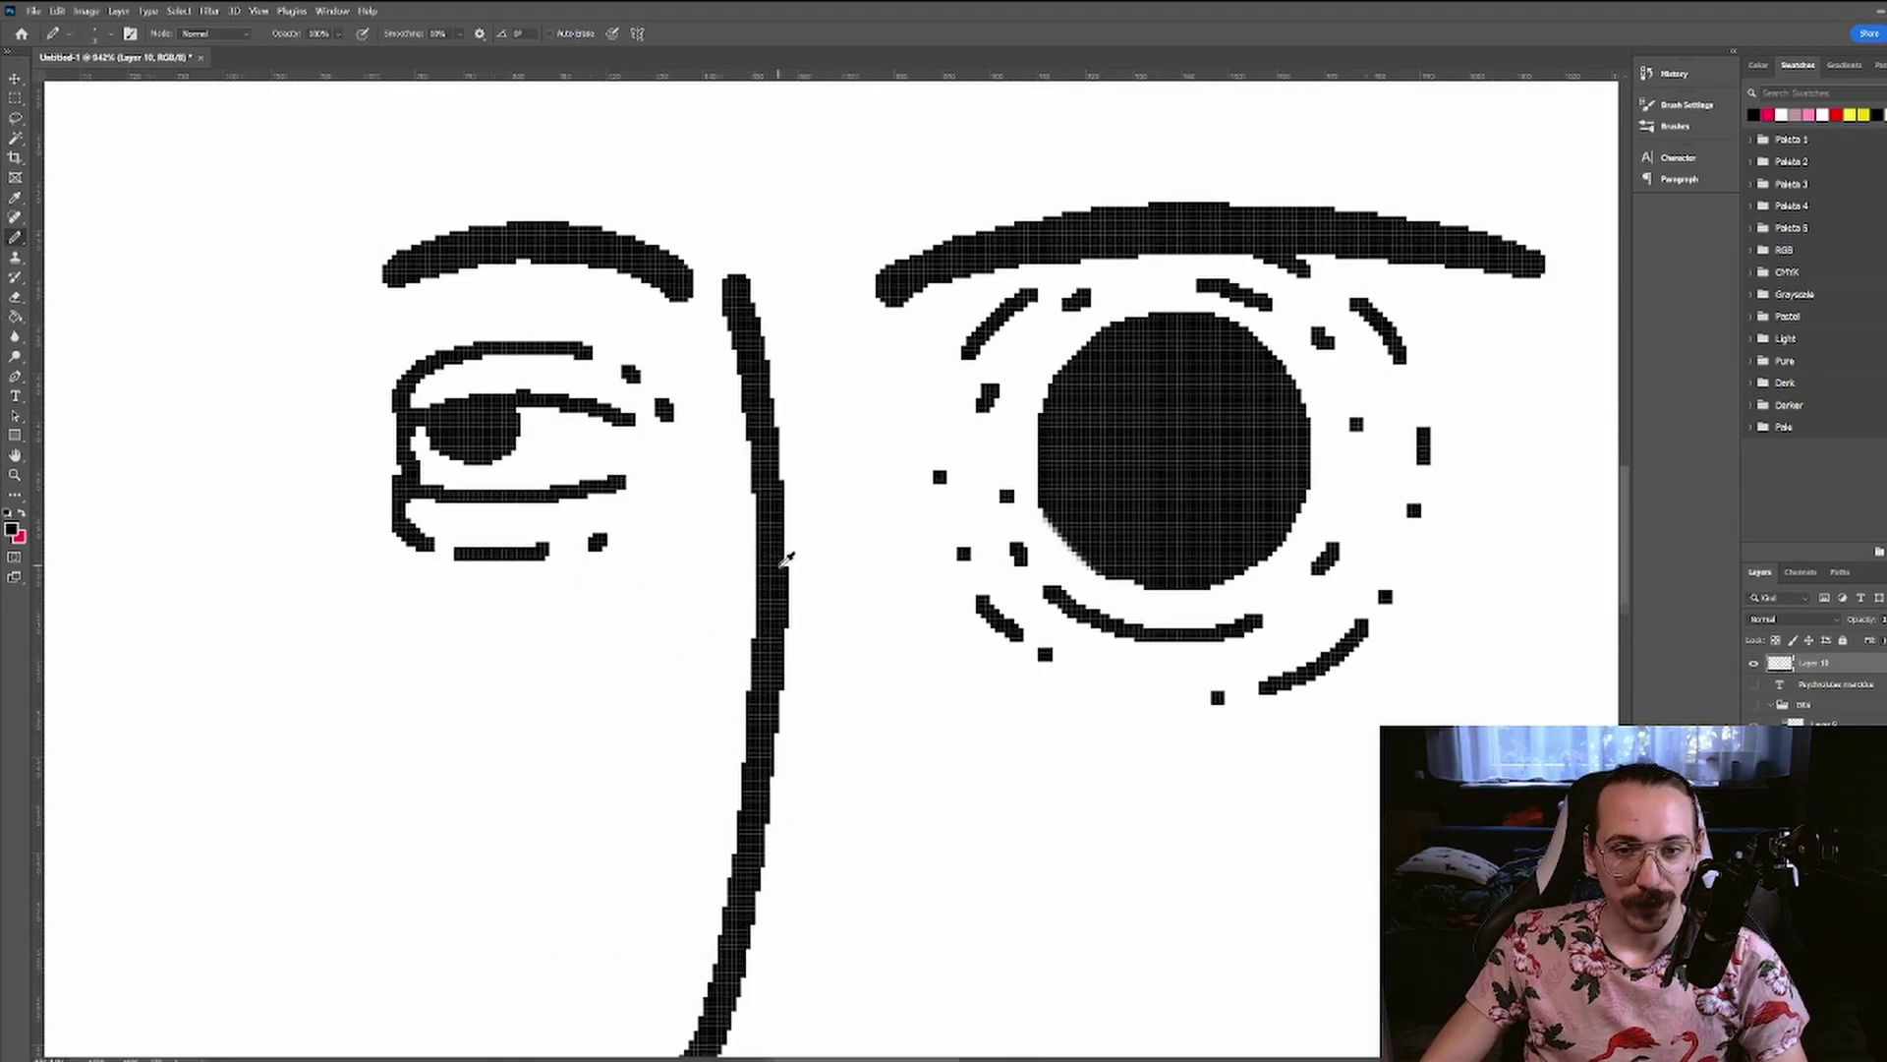
{"action": "scroll", "coordinate": [1020, 683], "scroll_direction": "down", "scroll_amount": 4}
{"action": "scroll", "coordinate": [1004, 726], "scroll_direction": "up", "scroll_amount": 2}
{"action": "scroll", "coordinate": [959, 722], "scroll_direction": "down", "scroll_amount": 2}
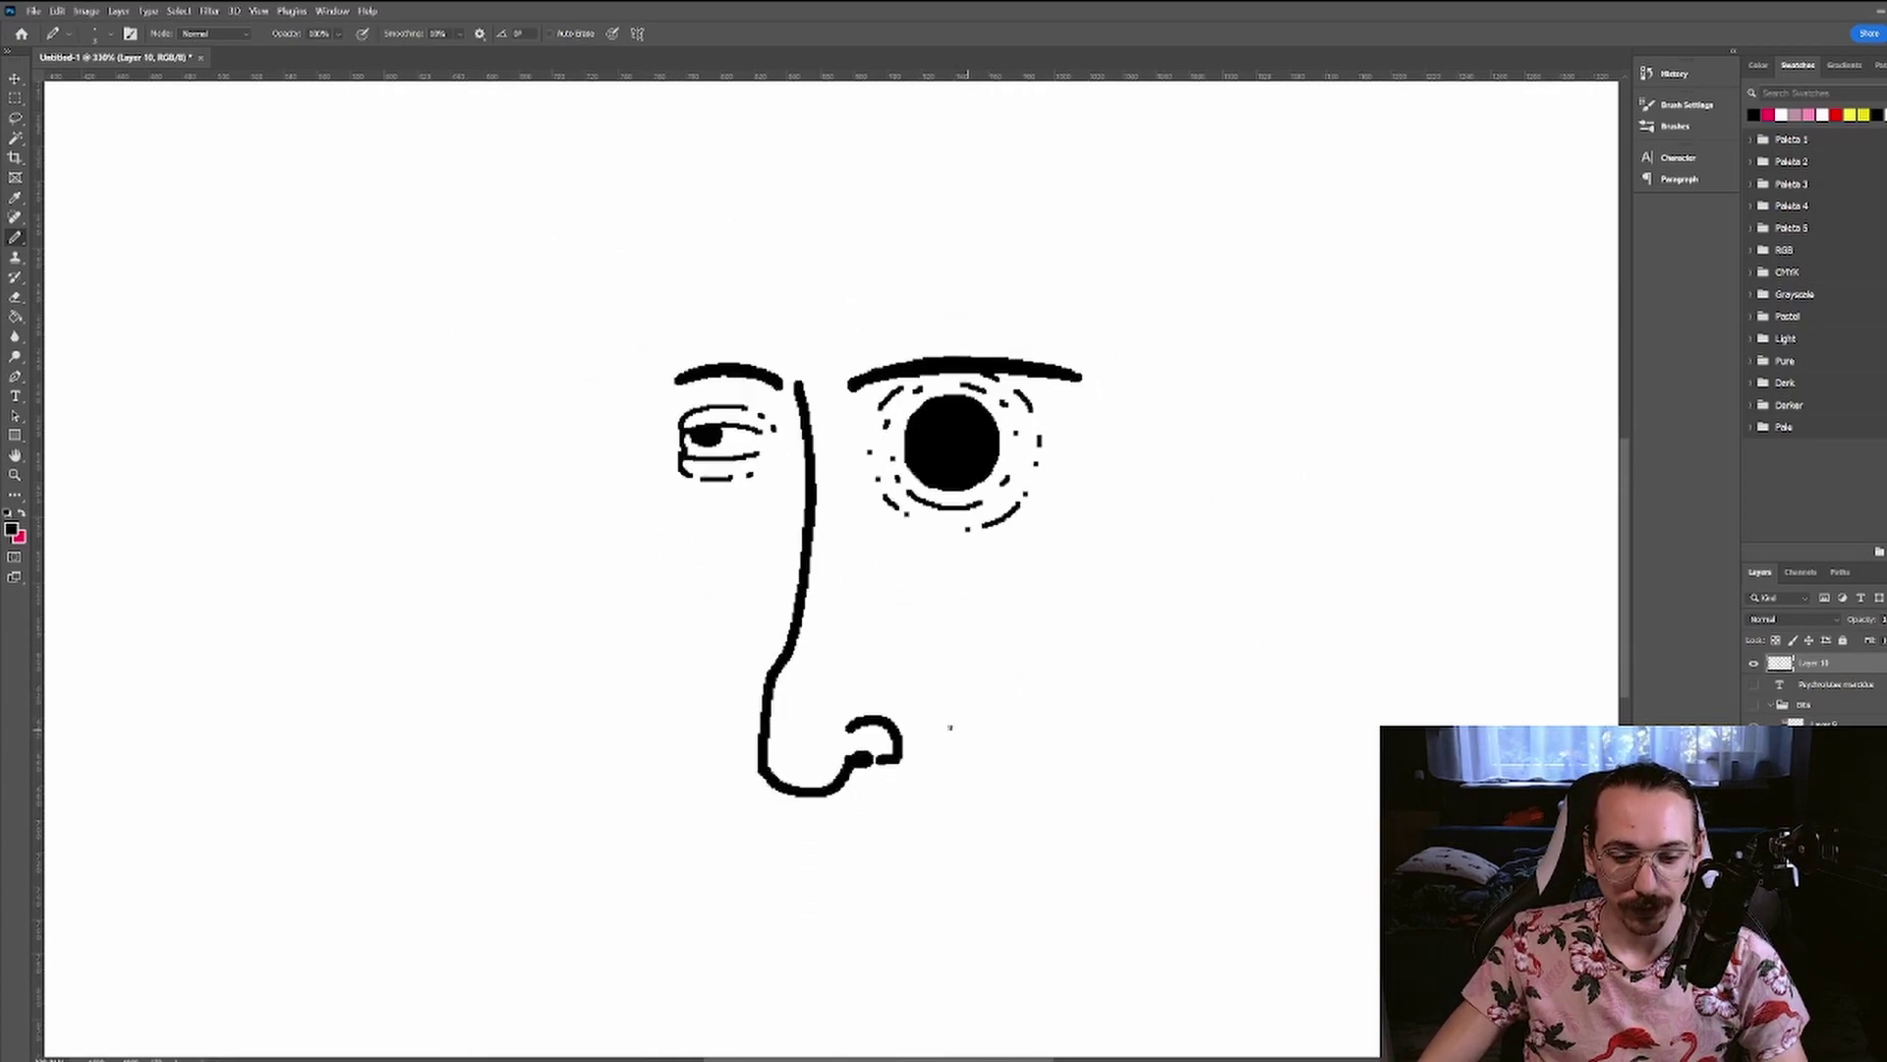
{"action": "scroll", "coordinate": [739, 570], "scroll_direction": "up", "scroll_amount": 3}
{"action": "left_click_drag", "start_coordinate": [659, 438], "coordinate": [563, 612]}
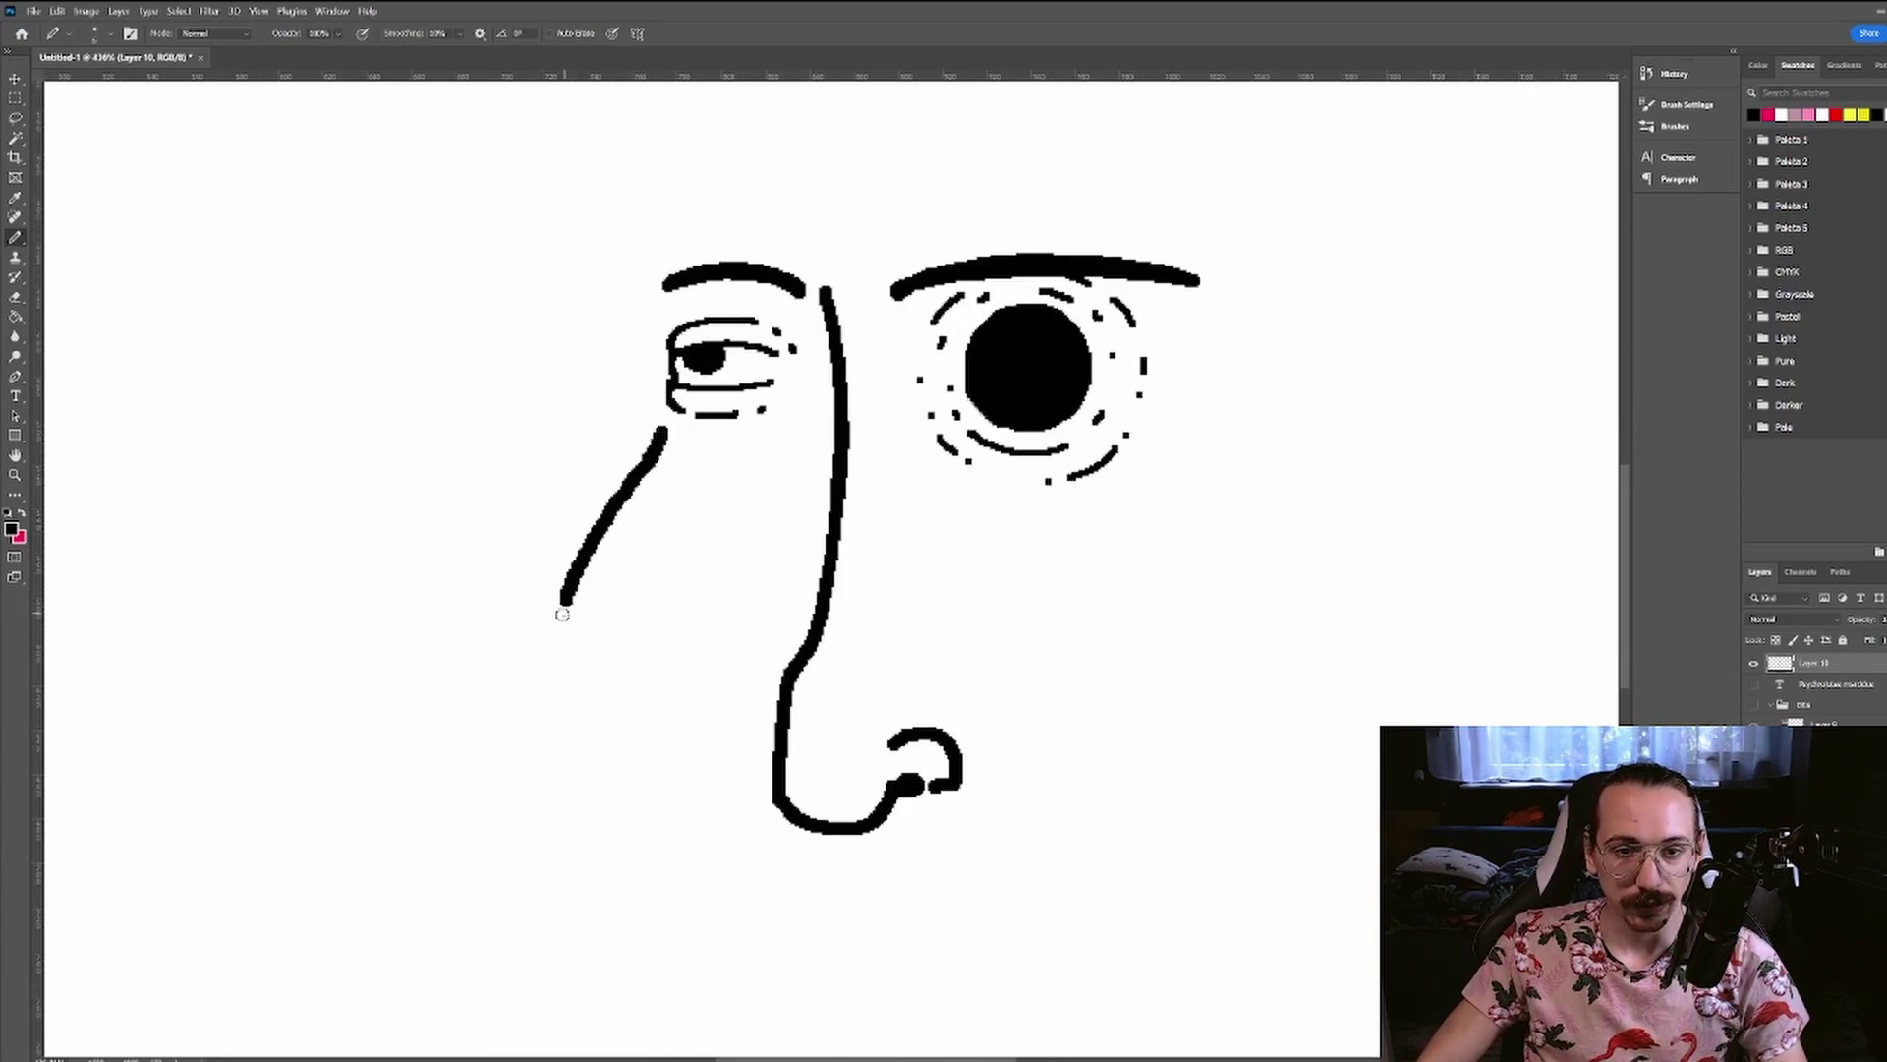
{"action": "scroll", "coordinate": [637, 651], "scroll_direction": "up", "scroll_amount": 2}
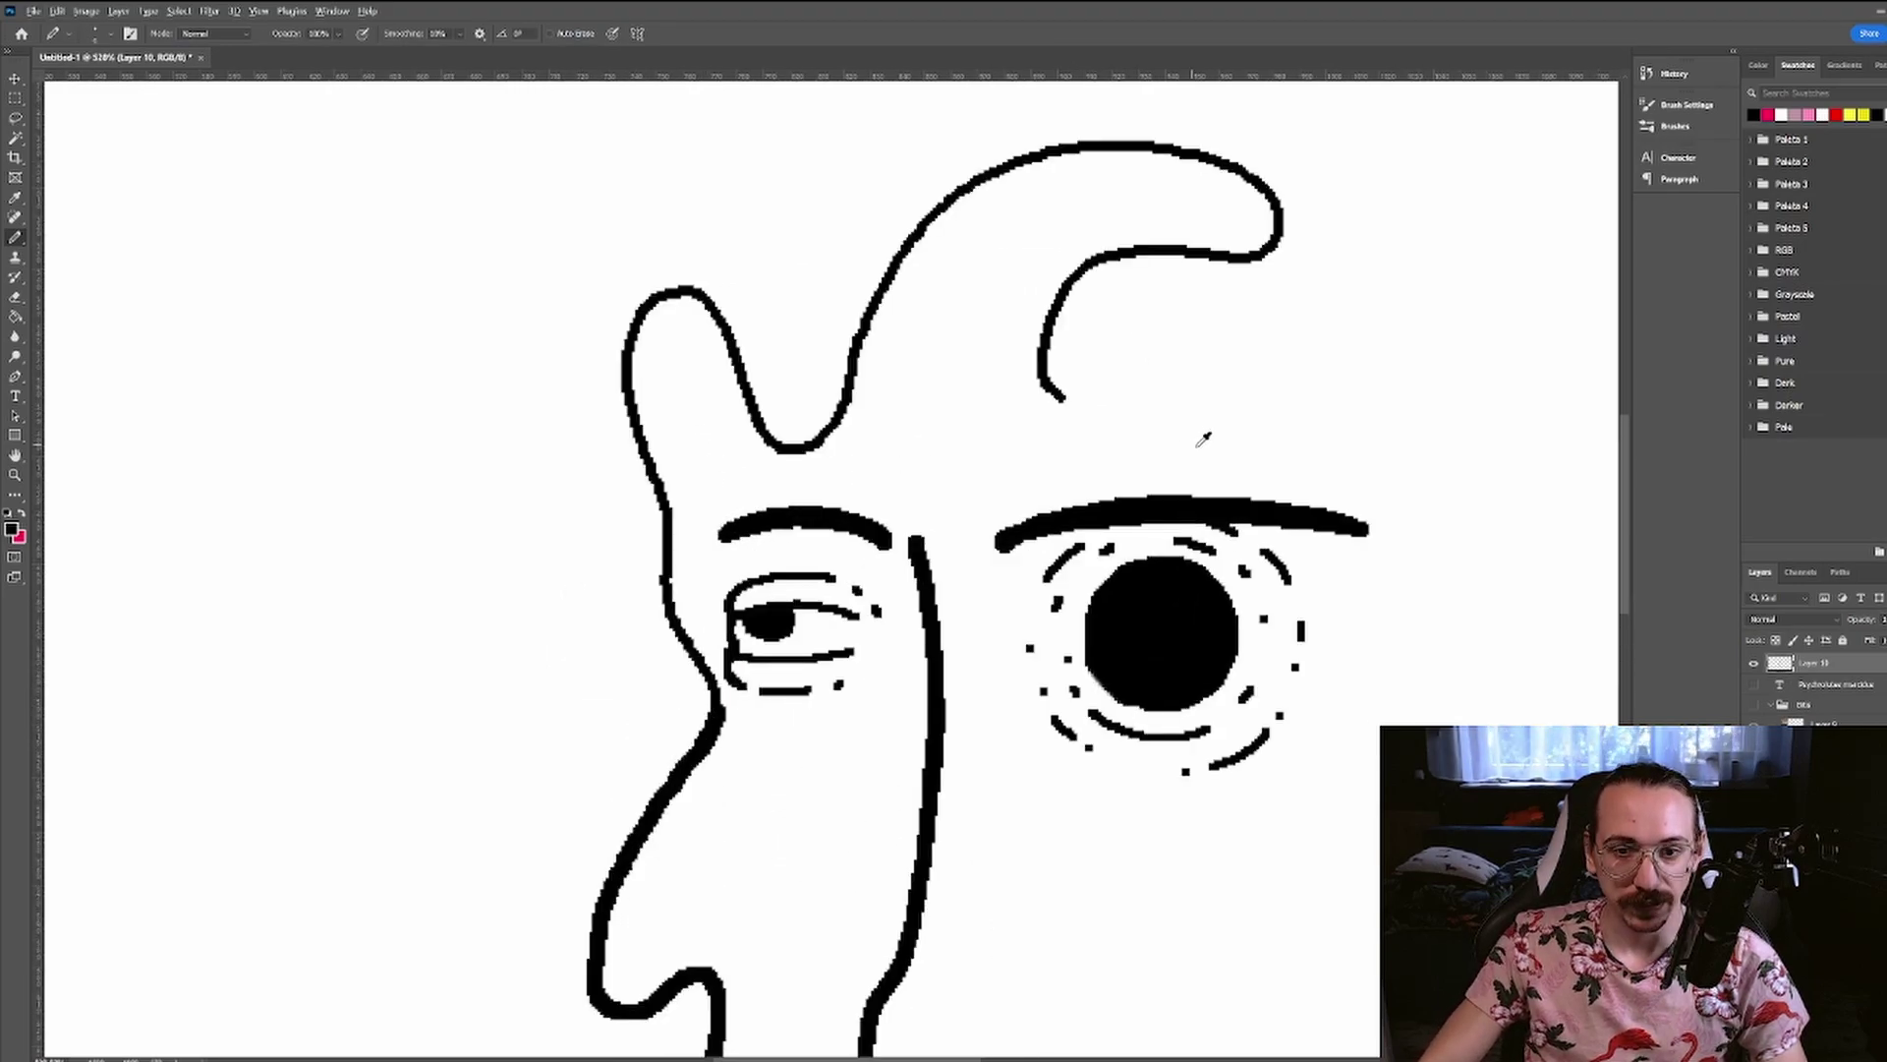
{"action": "scroll", "coordinate": [1200, 429], "scroll_direction": "down", "scroll_amount": 2}
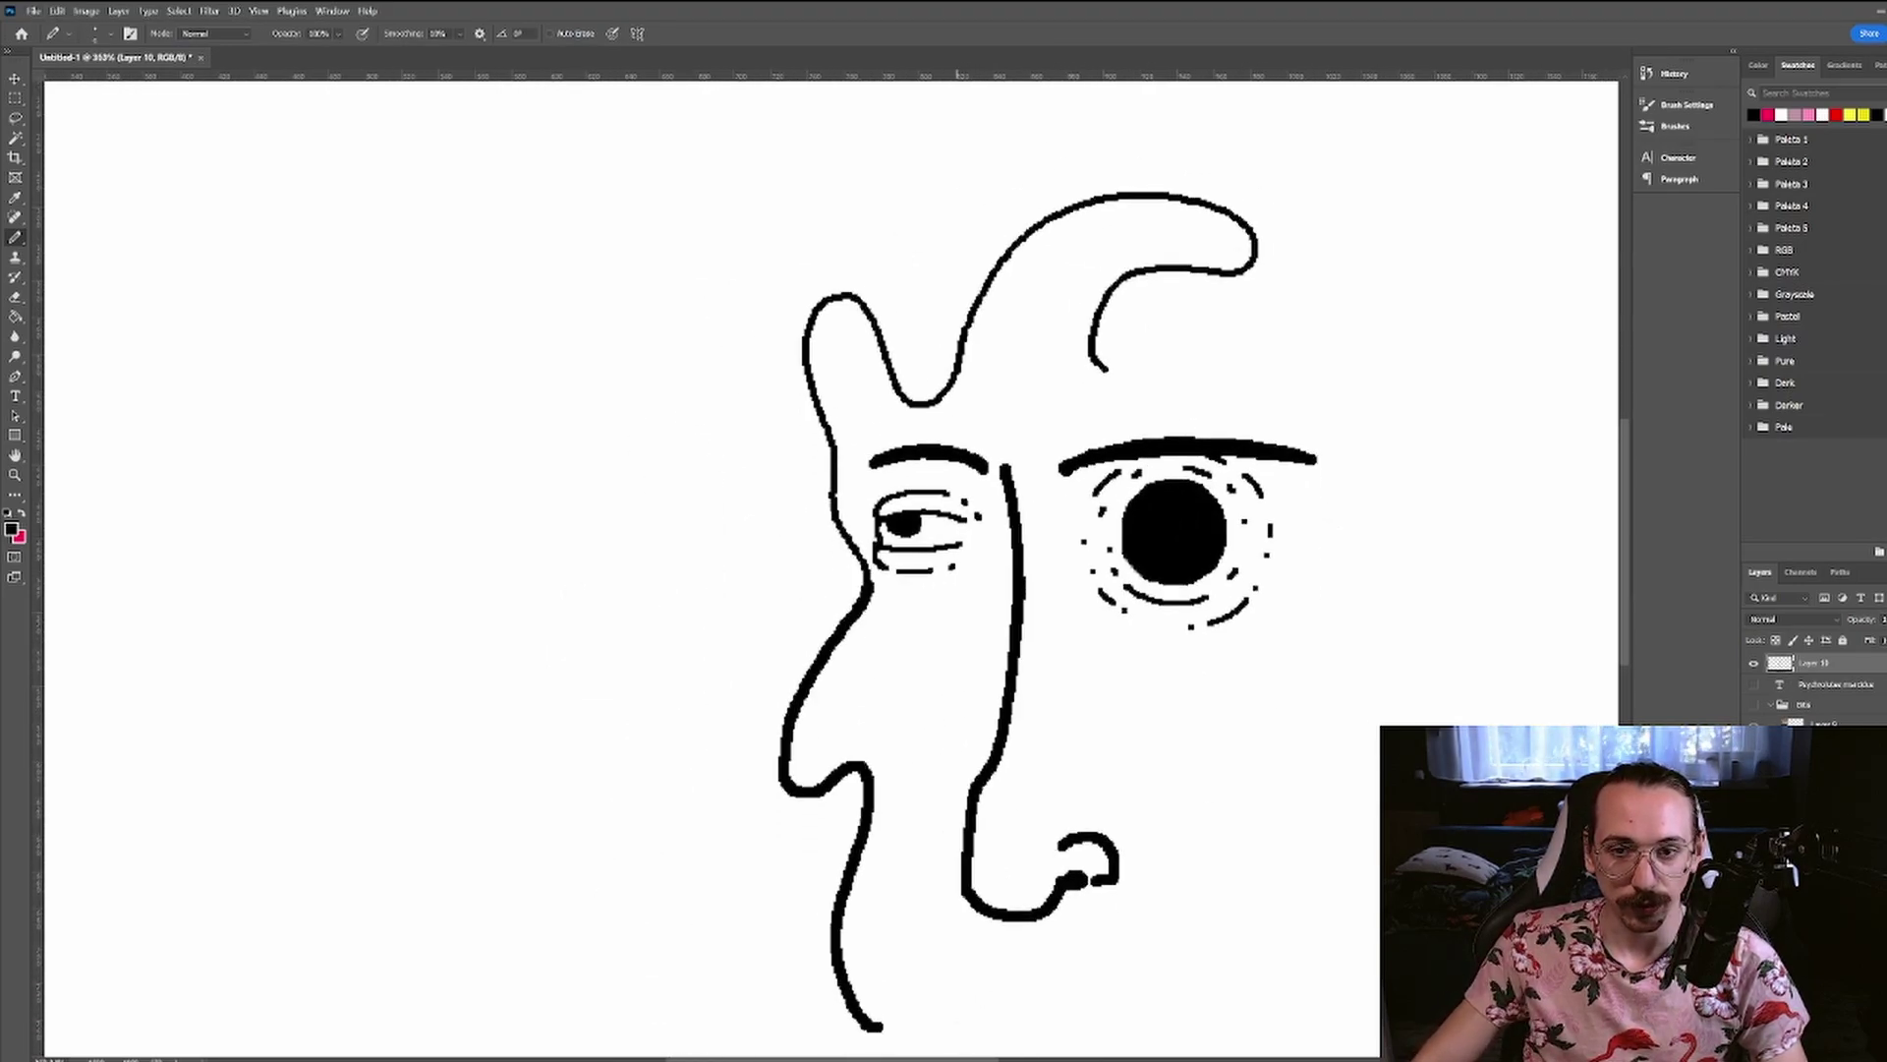
- Fill the oval nostril beside the long nose with black and draw a short crease around its lower edge
{"action": "scroll", "coordinate": [1042, 629], "scroll_direction": "down", "scroll_amount": 2}
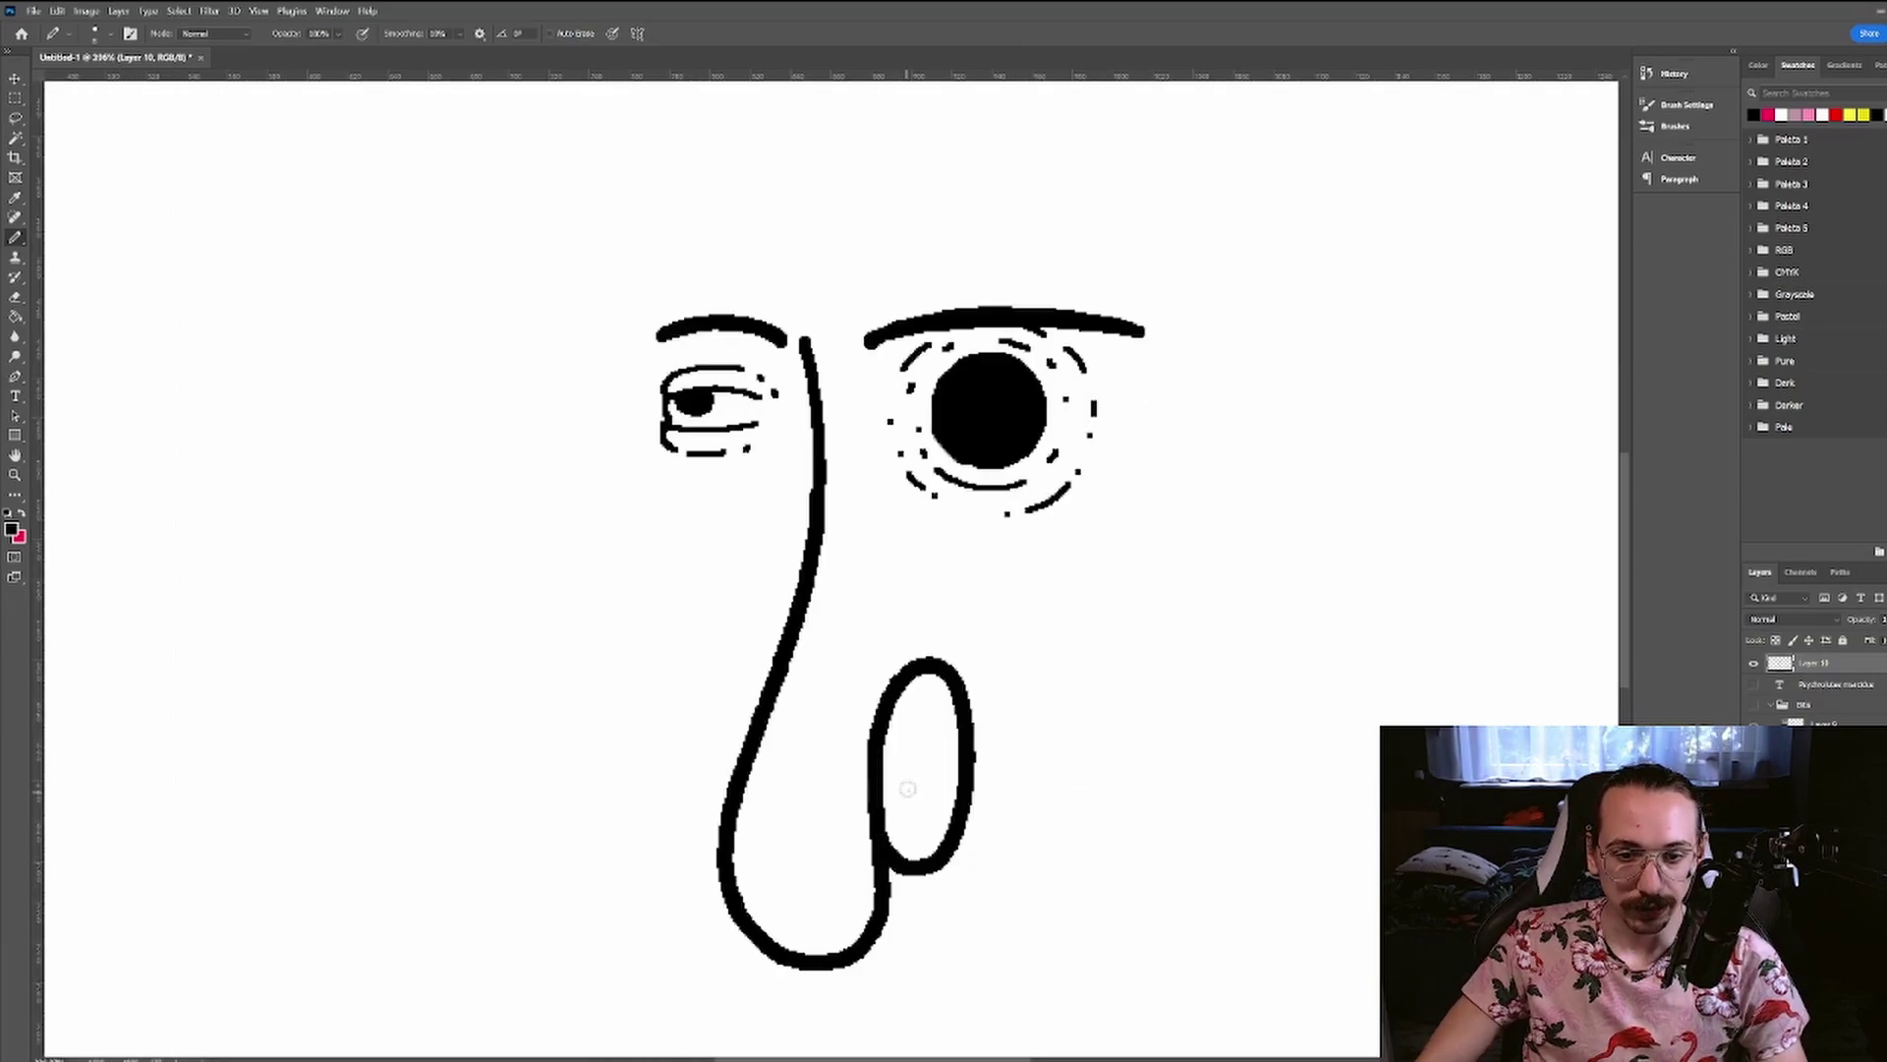
{"action": "left_click", "coordinate": [908, 789]}
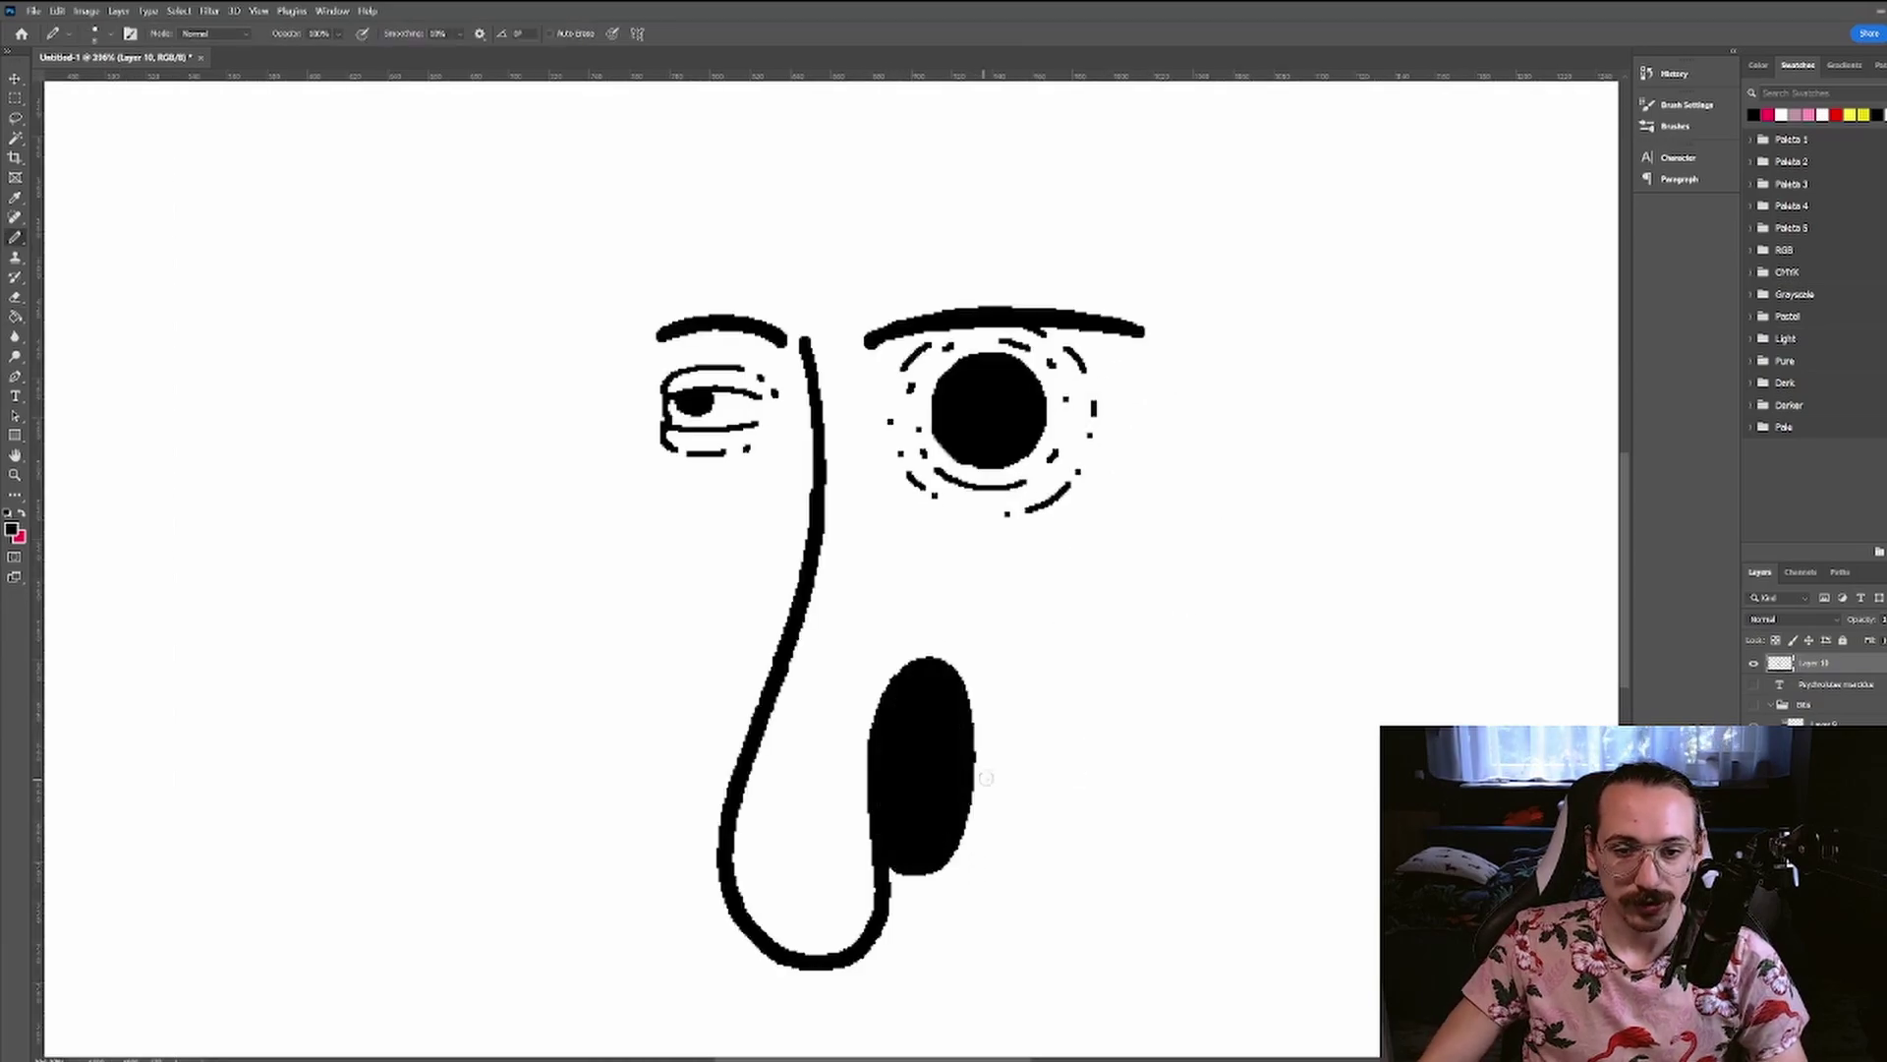
{"action": "key", "text": "ctrl+z"}
{"action": "left_click_drag", "start_coordinate": [937, 885], "coordinate": [980, 861]}
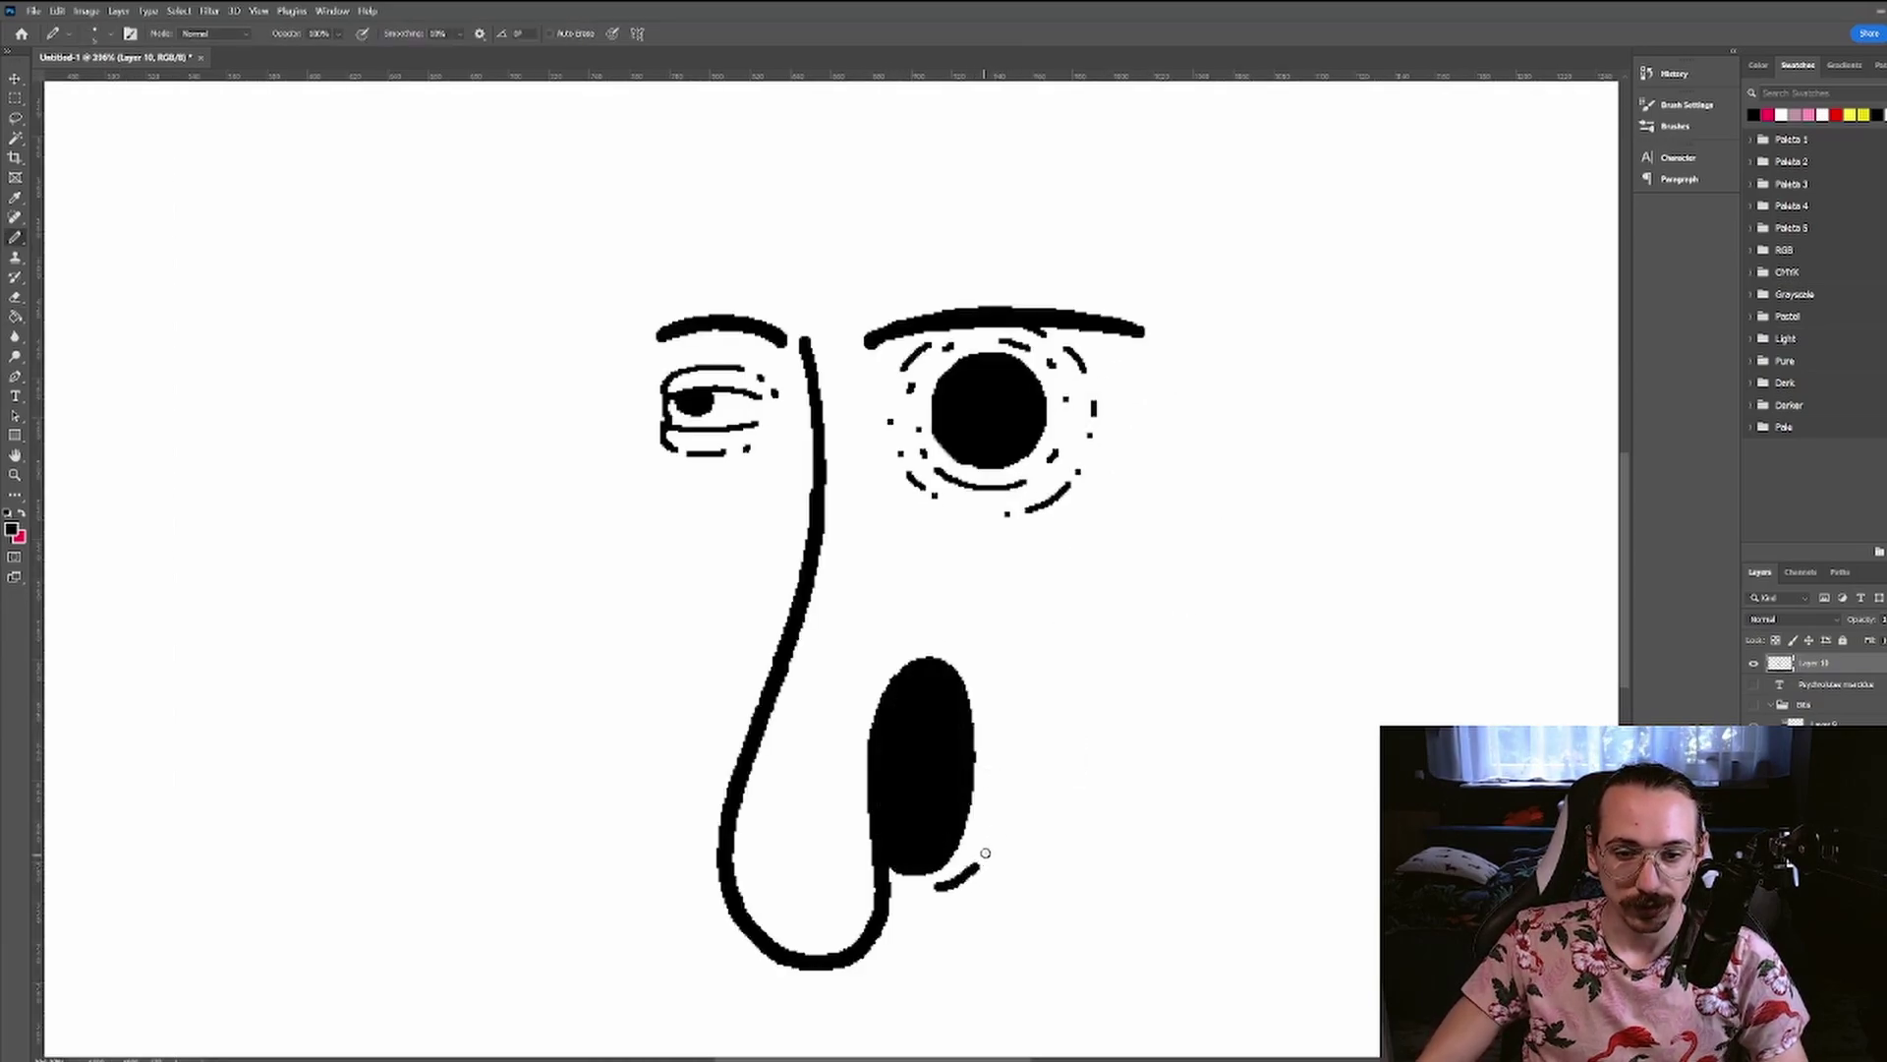
{"action": "scroll", "coordinate": [1018, 660], "scroll_direction": "up", "scroll_amount": 2}
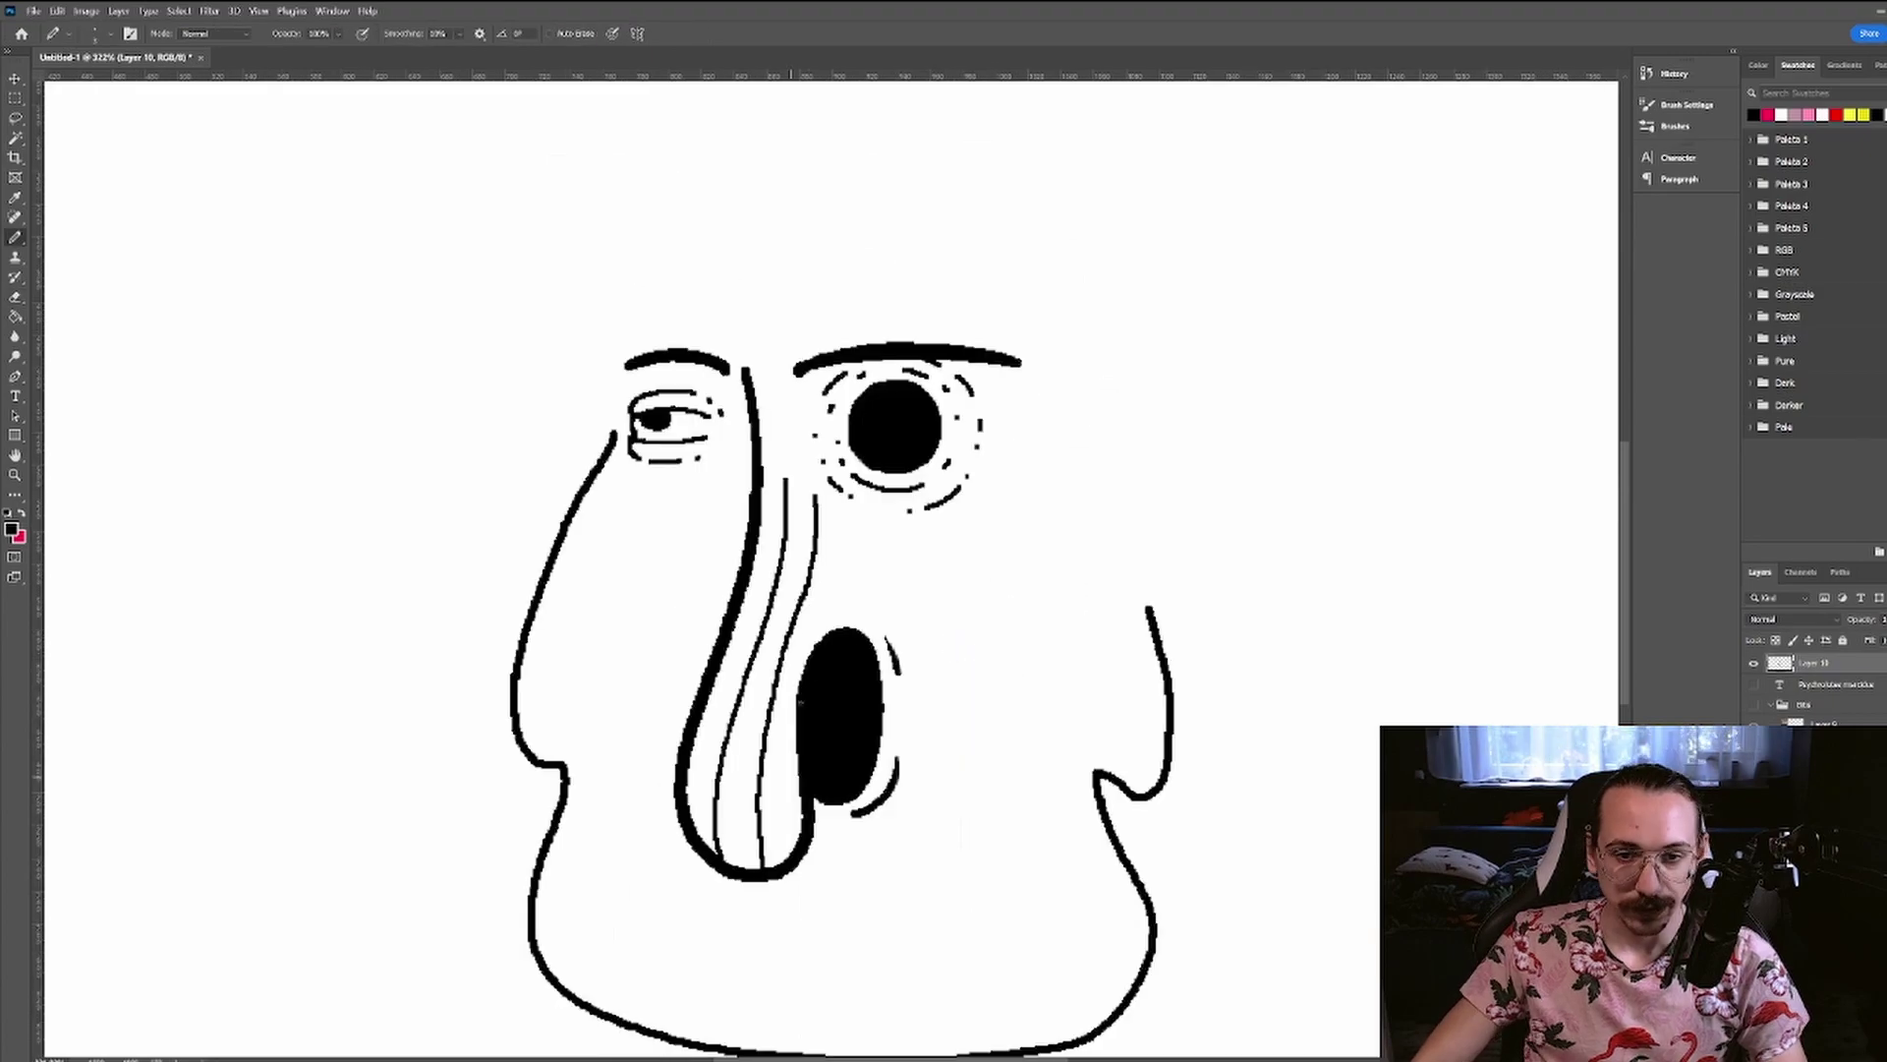
- Extend a thin wrinkle line from the nose bridge up between the brows and add a short vertical stroke to the face
{"action": "scroll", "coordinate": [789, 294], "scroll_direction": "up", "scroll_amount": 2}
{"action": "left_click_drag", "start_coordinate": [782, 525], "coordinate": [733, 320]}
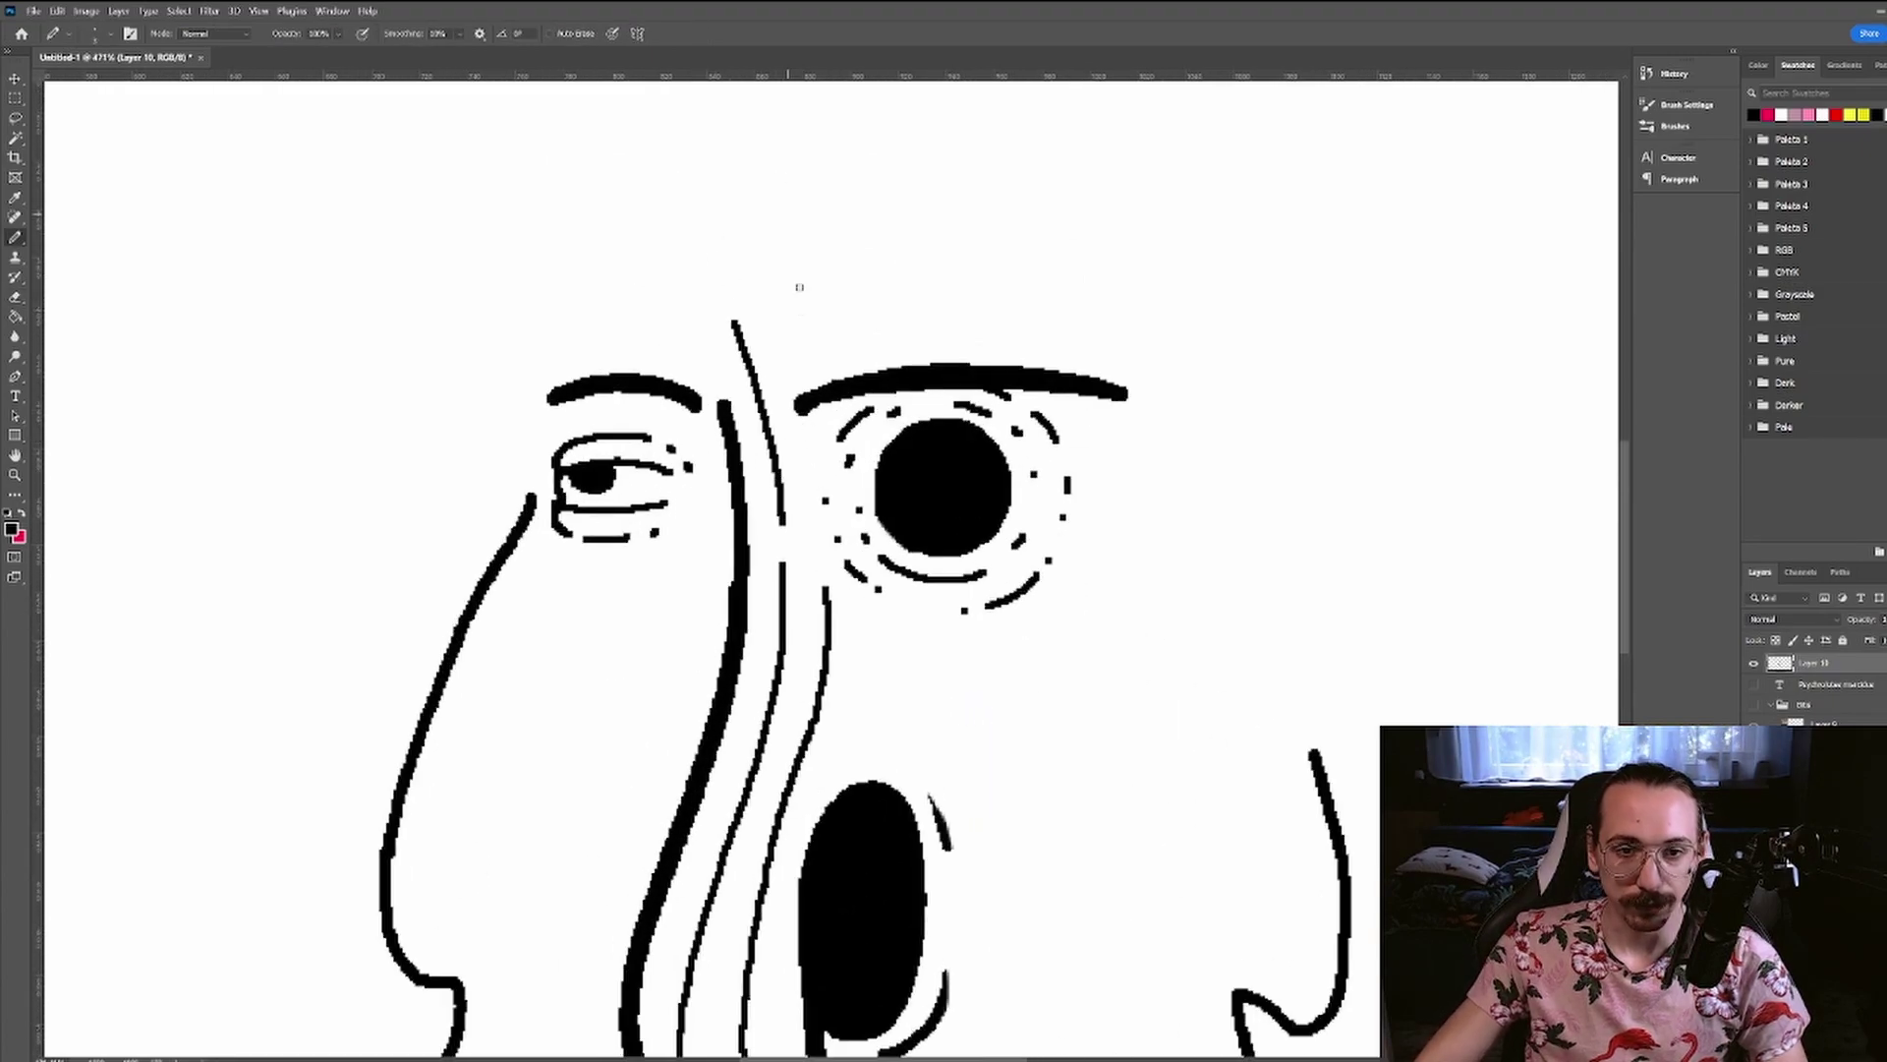
{"action": "scroll", "coordinate": [826, 583], "scroll_direction": "down", "scroll_amount": 3}
{"action": "left_click_drag", "start_coordinate": [888, 521], "coordinate": [889, 570]}
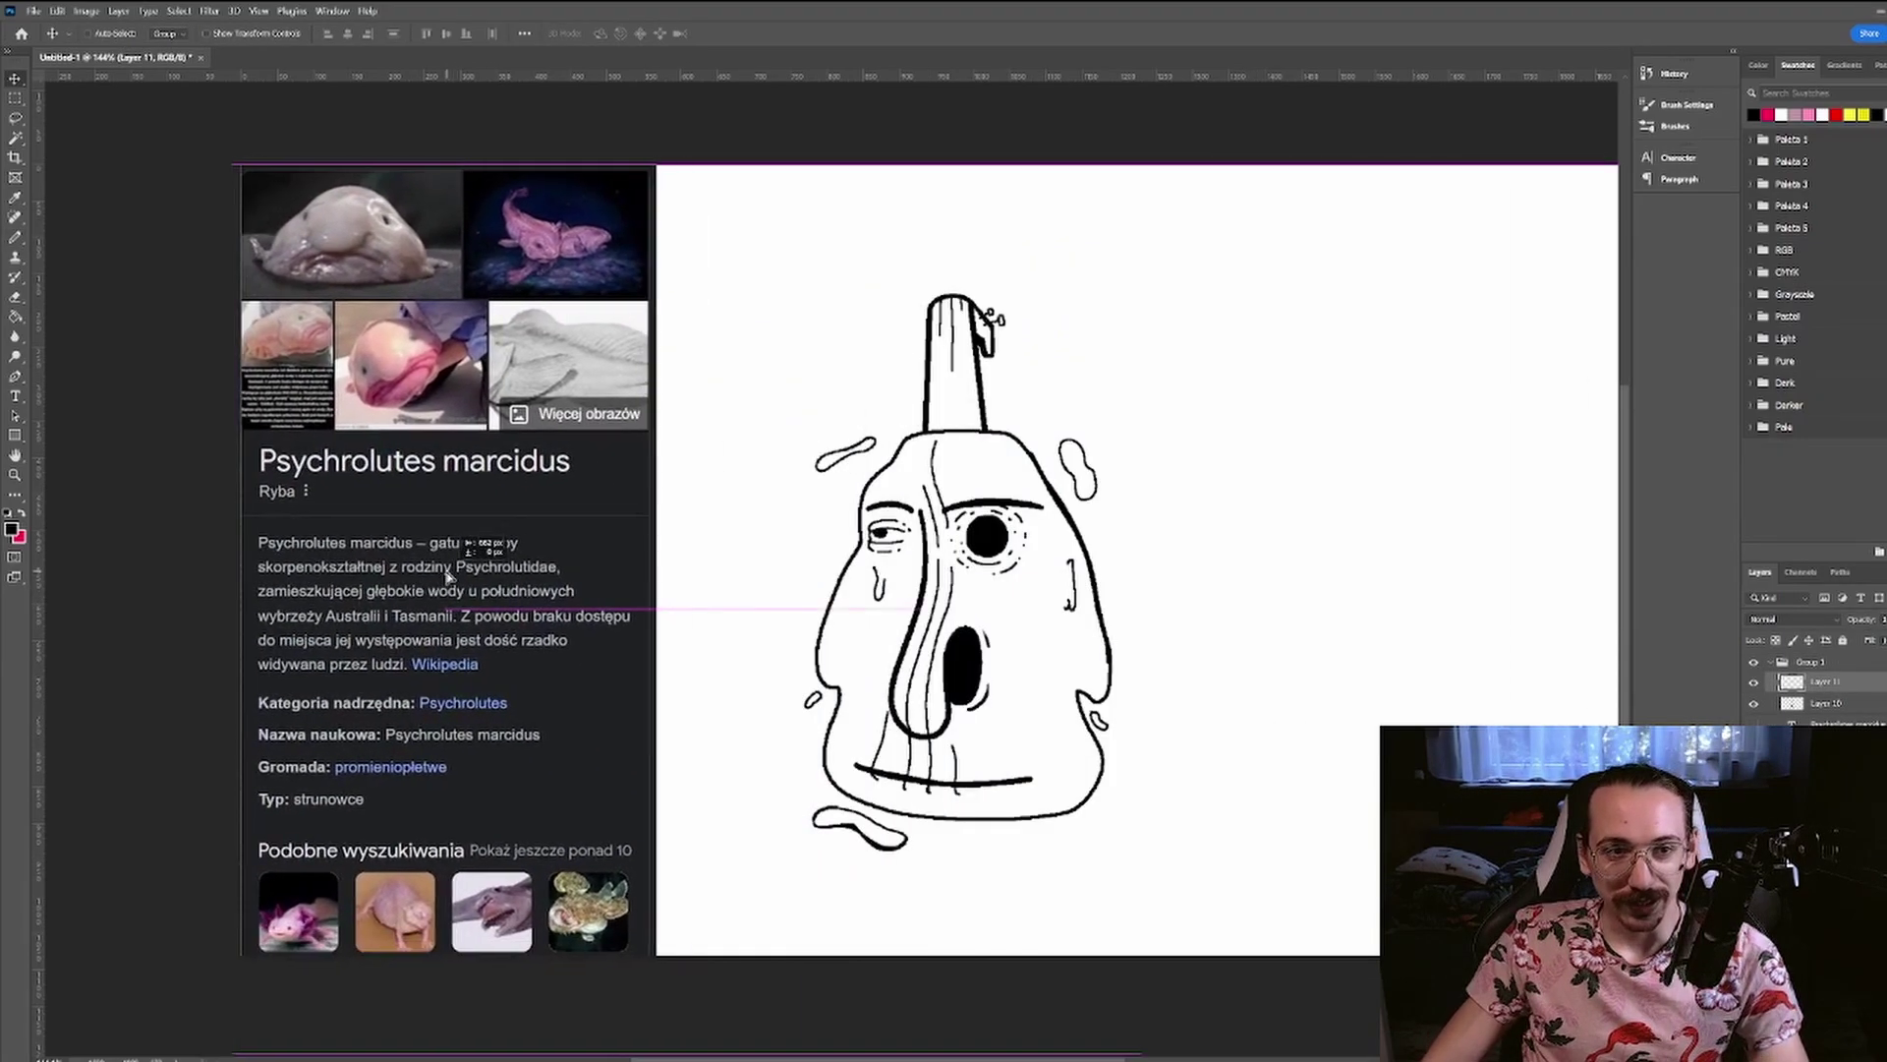
{"action": "scroll", "coordinate": [374, 340], "scroll_direction": "up", "scroll_amount": 2}
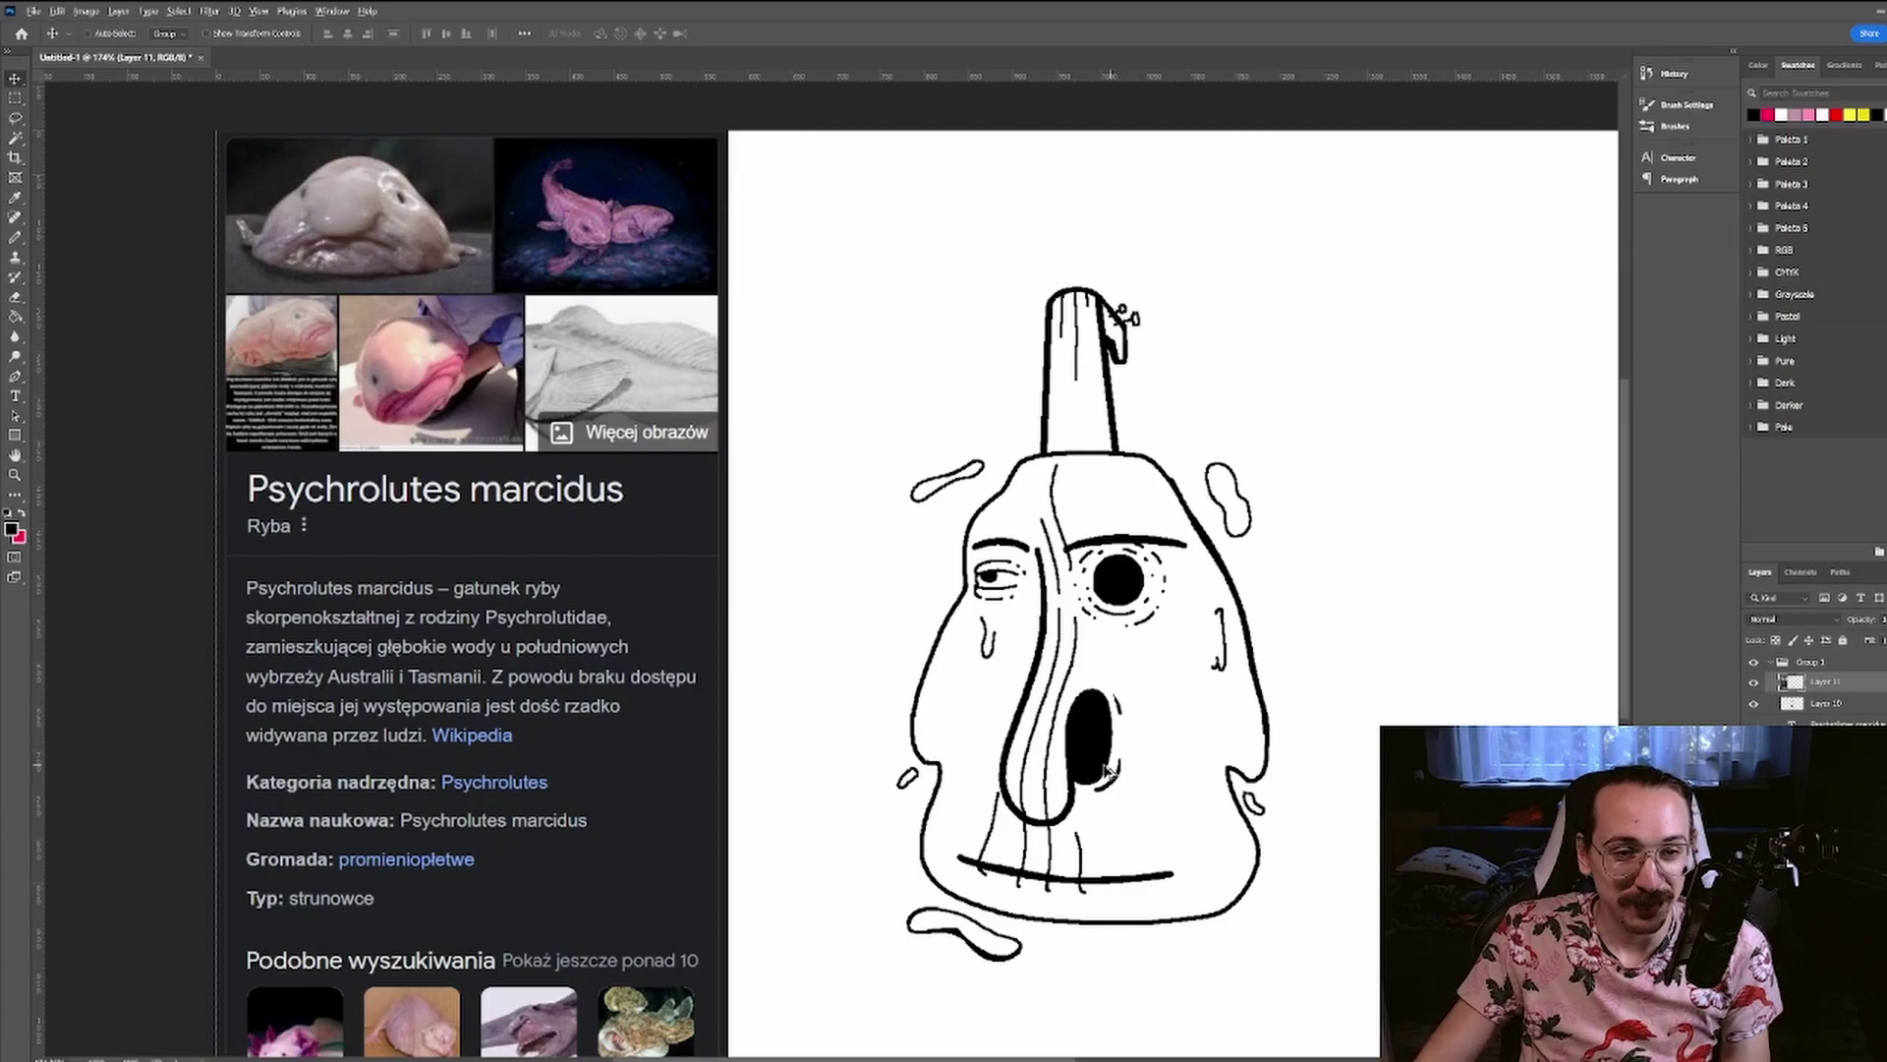
{"action": "scroll", "coordinate": [1111, 772], "scroll_direction": "down", "scroll_amount": 4}
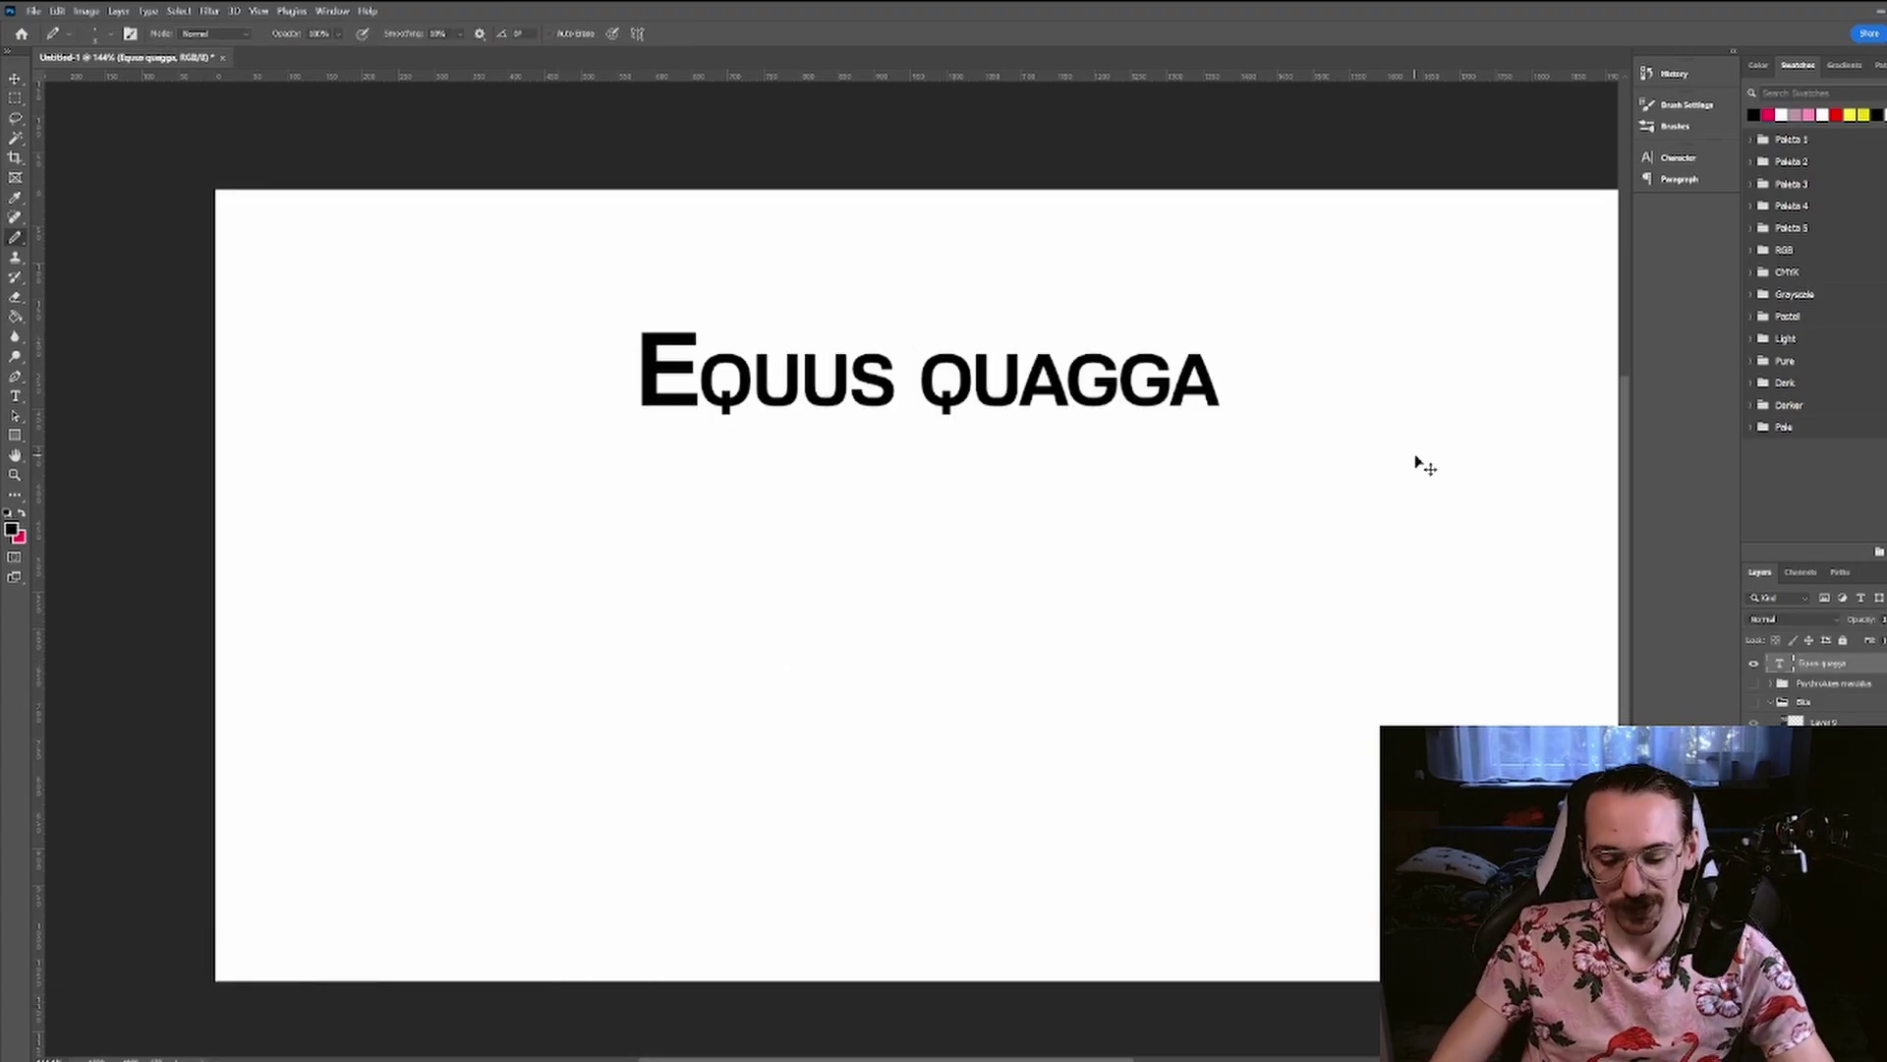
- Add a new layer above the title "Equus quagga" and mark up the title's words in red
{"action": "key", "text": "ctrl+shift+alt+n"}
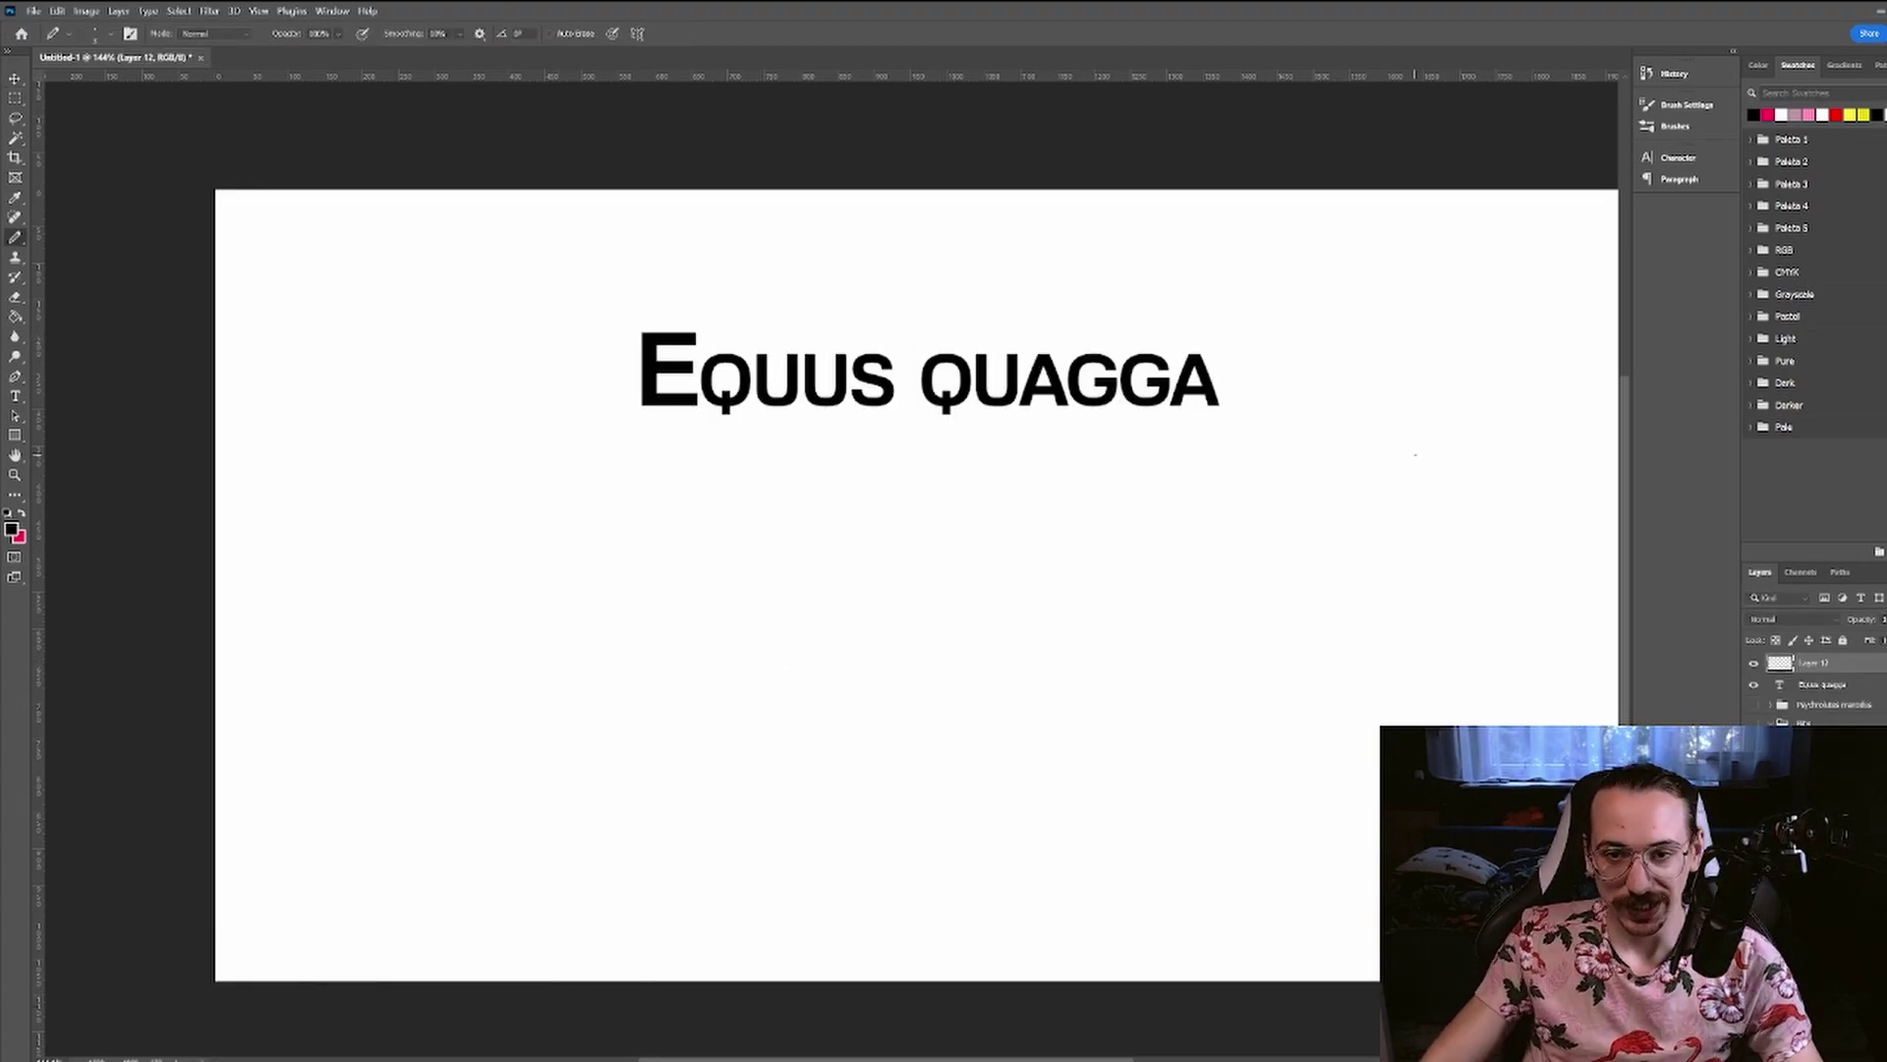
{"action": "key", "text": "x"}
{"action": "left_click_drag", "start_coordinate": [1236, 424], "coordinate": [911, 330]}
{"action": "left_click_drag", "start_coordinate": [627, 318], "coordinate": [634, 408]}
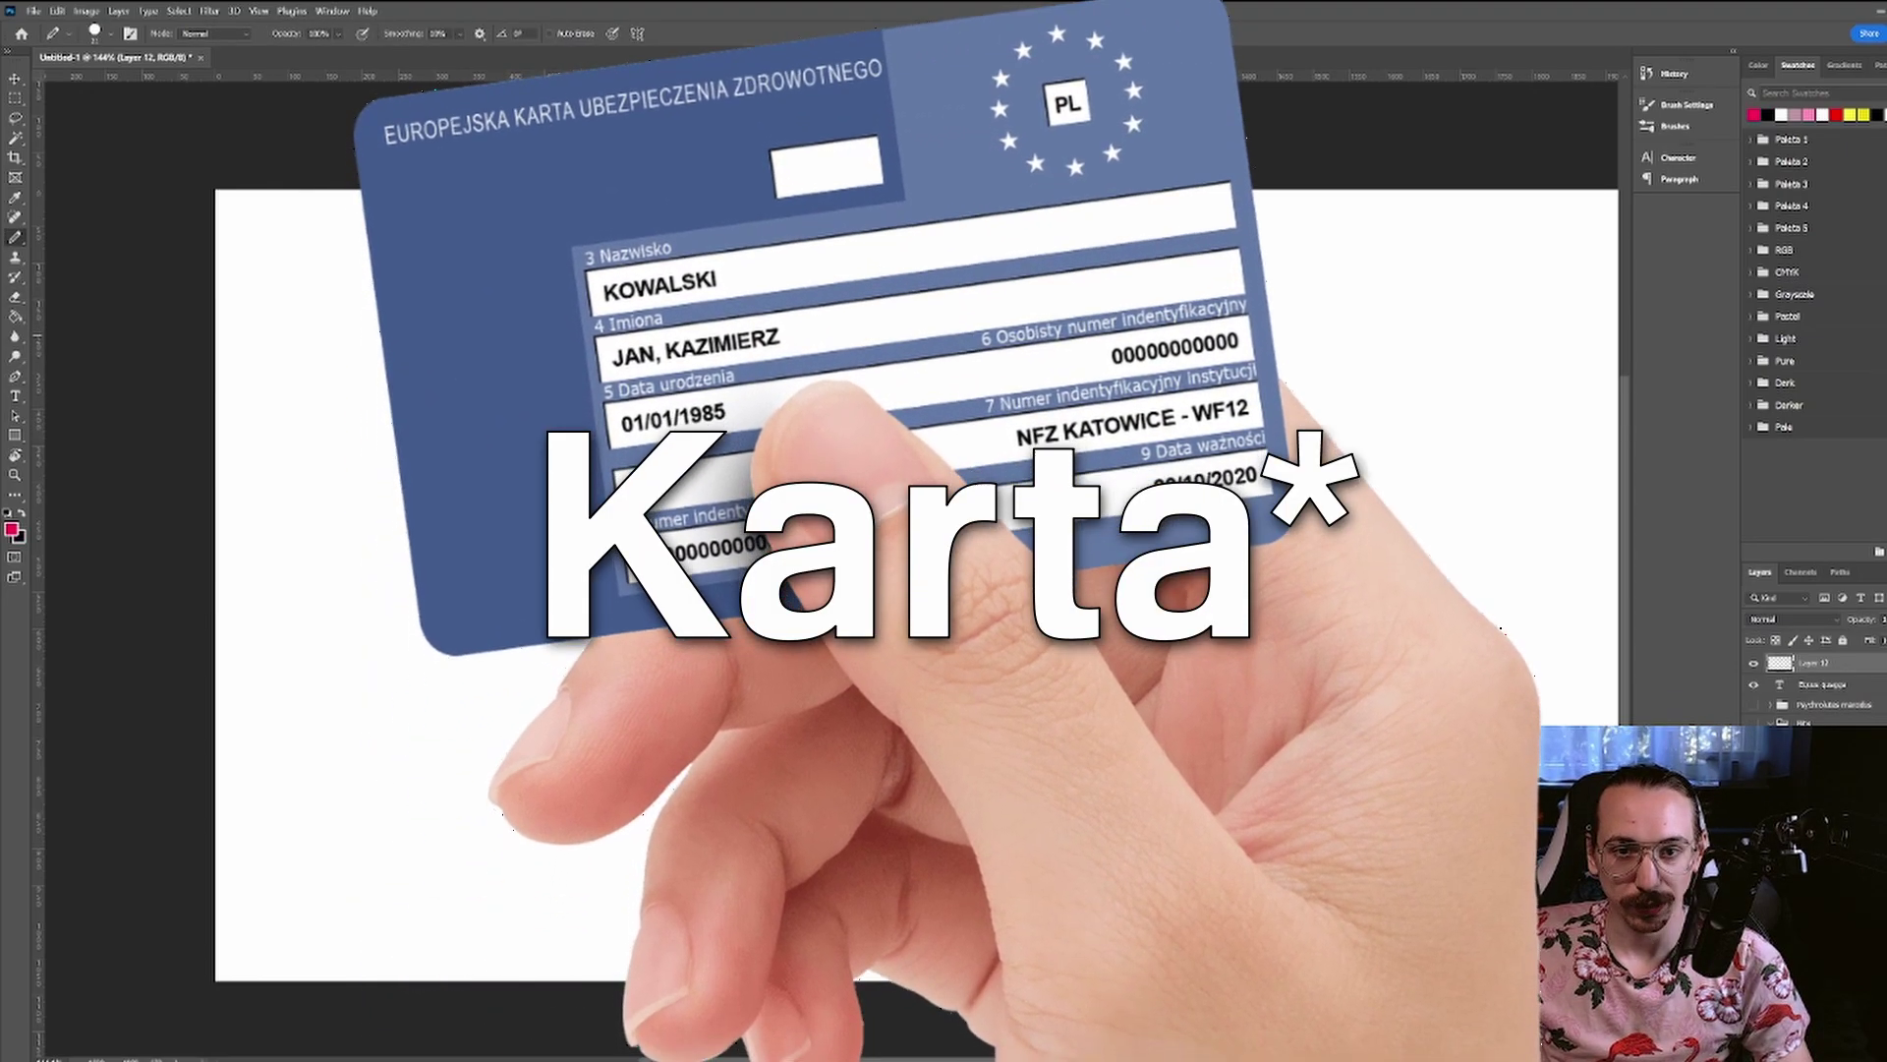
{"action": "key", "text": "e"}
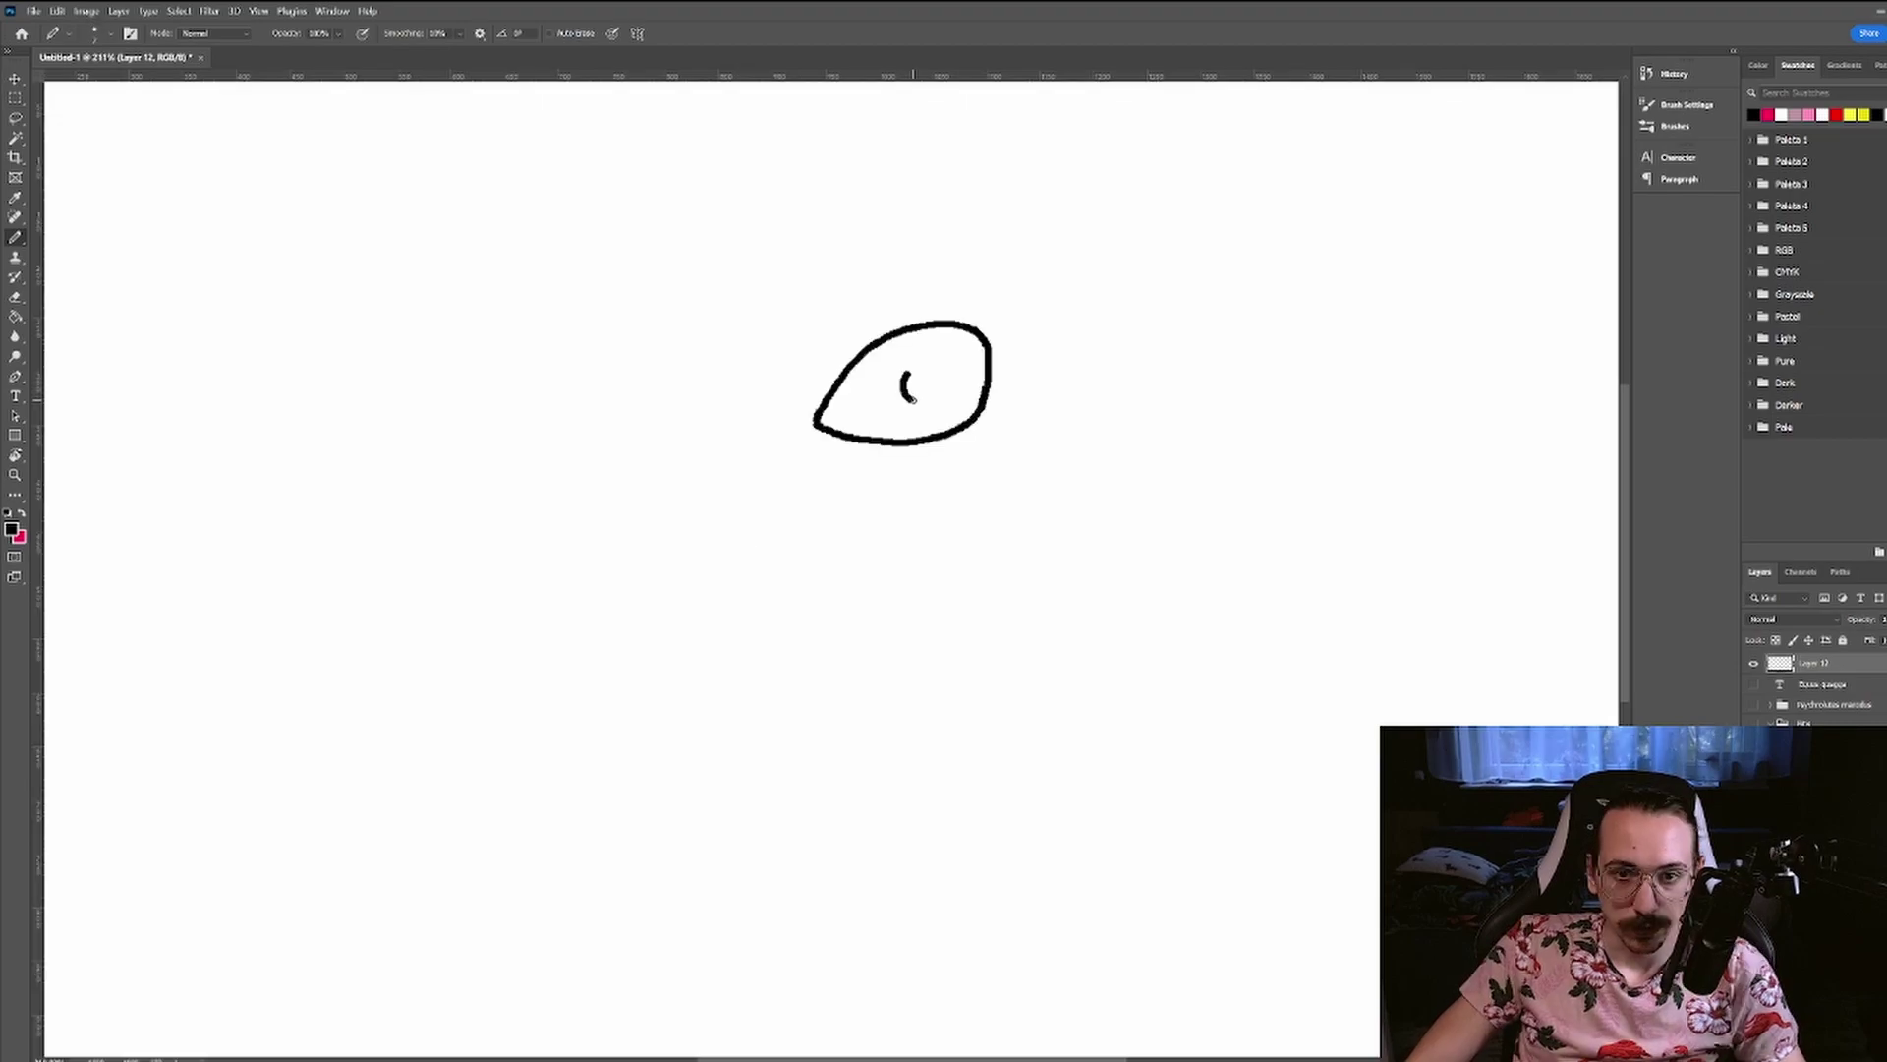
- Draw the bird eye's pupil and two jagged rows of spikes, inside the tongue and along its upper edge
{"action": "left_click_drag", "start_coordinate": [921, 371], "coordinate": [916, 397]}
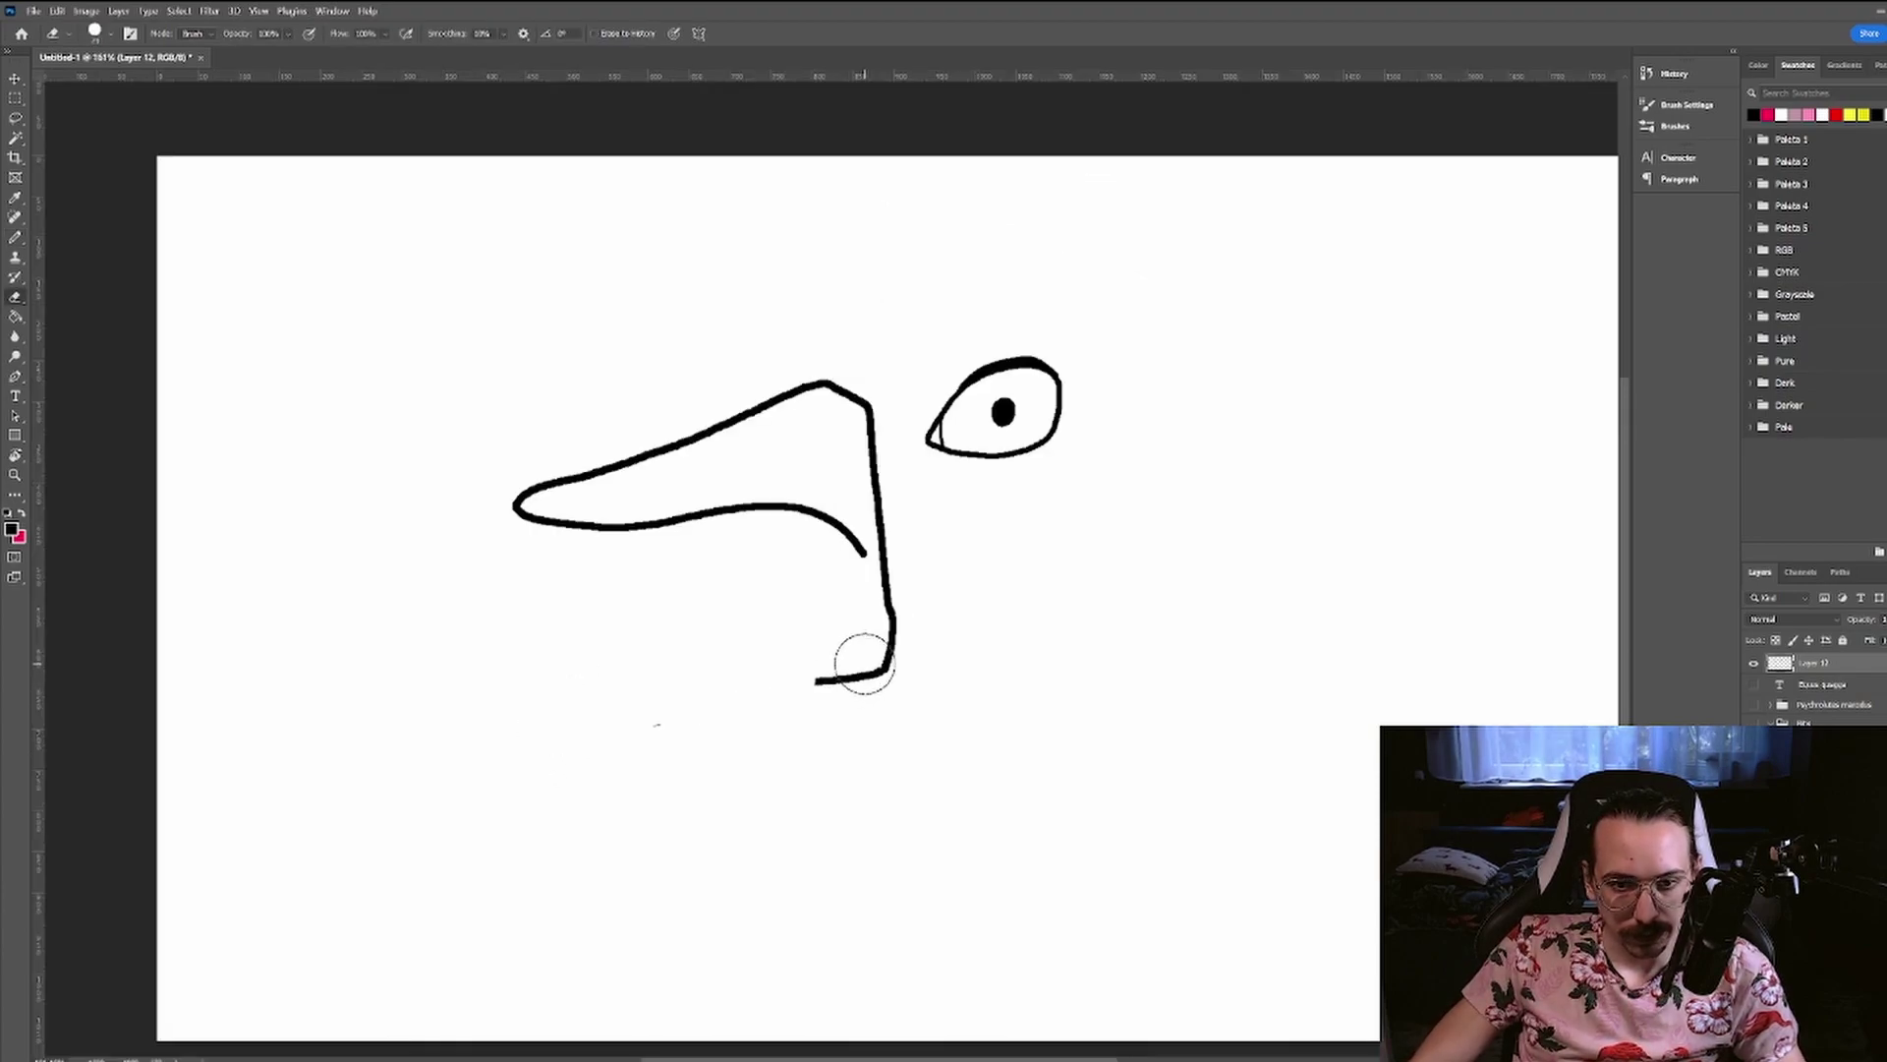
{"action": "key", "text": "ctrl+z"}
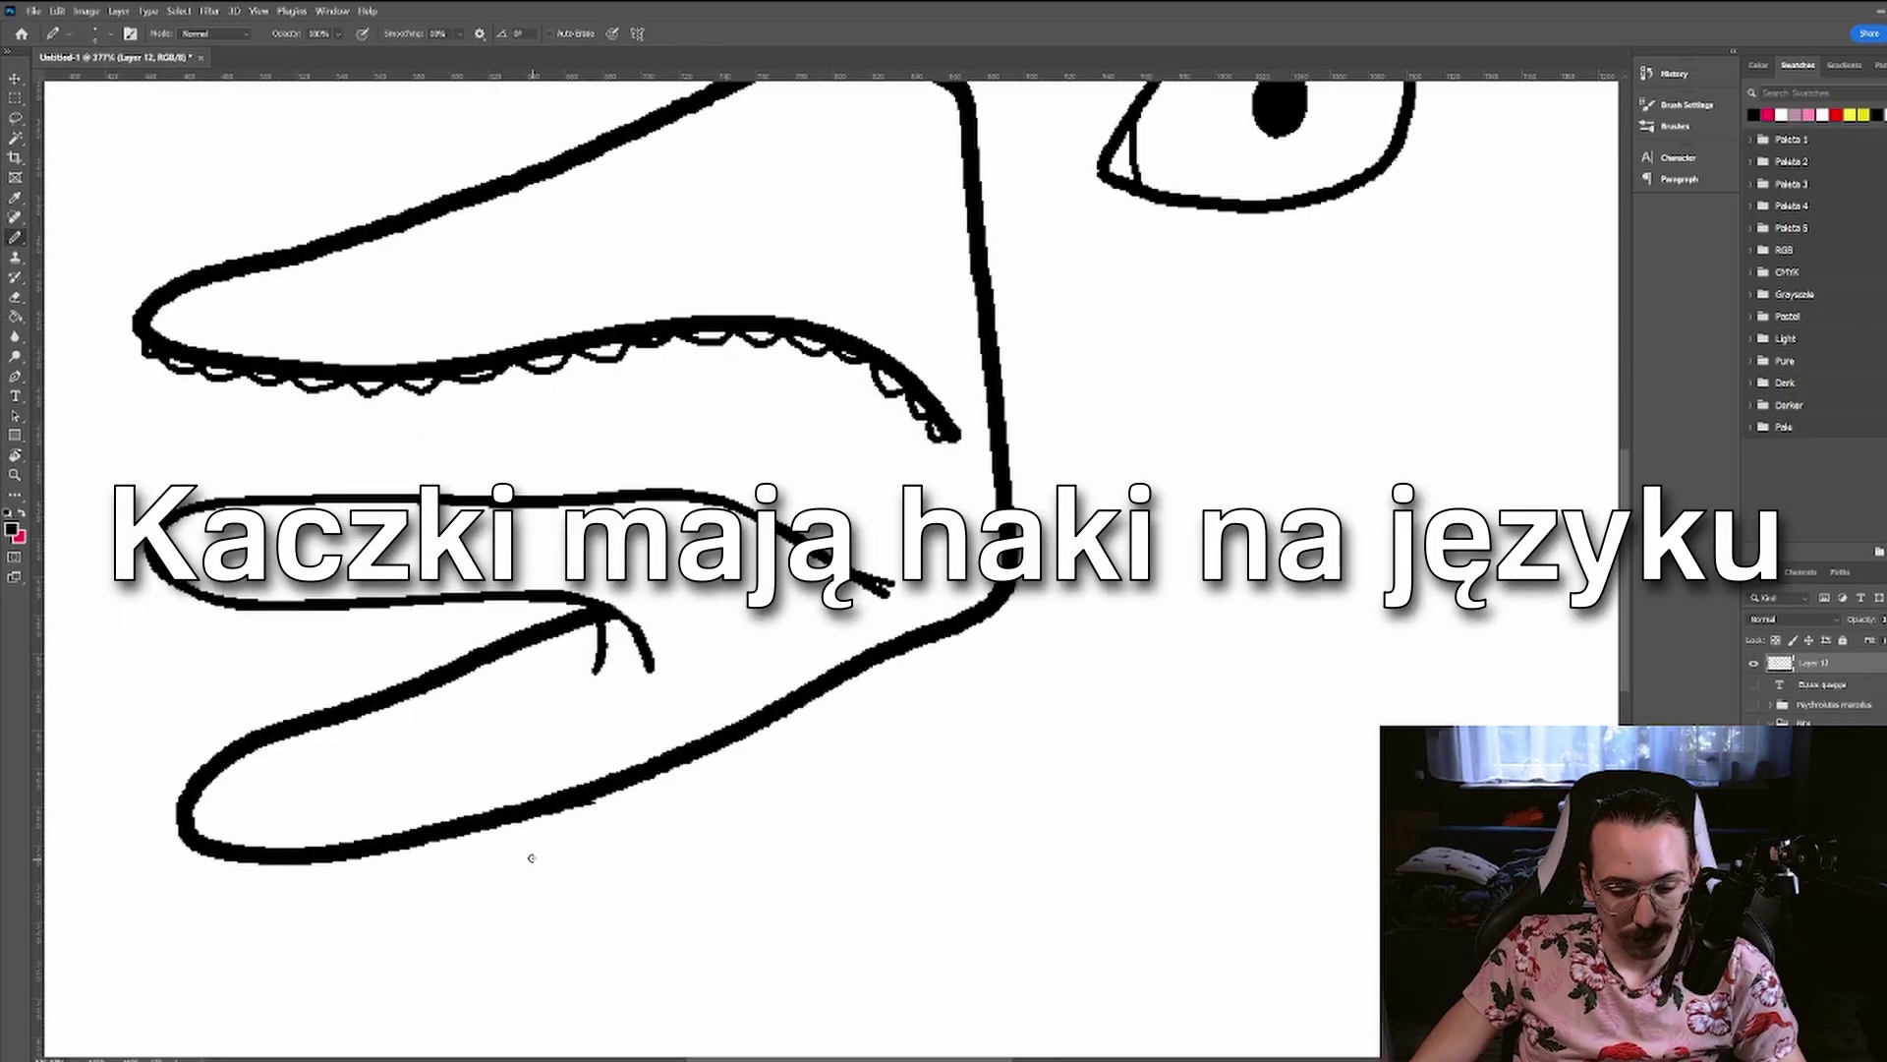
{"action": "mouse_move", "coordinate": [407, 513]}
{"action": "left_mouse_down"}
{"action": "mouse_move", "coordinate": [419, 529]}
{"action": "mouse_move", "coordinate": [688, 523]}
{"action": "left_mouse_up"}
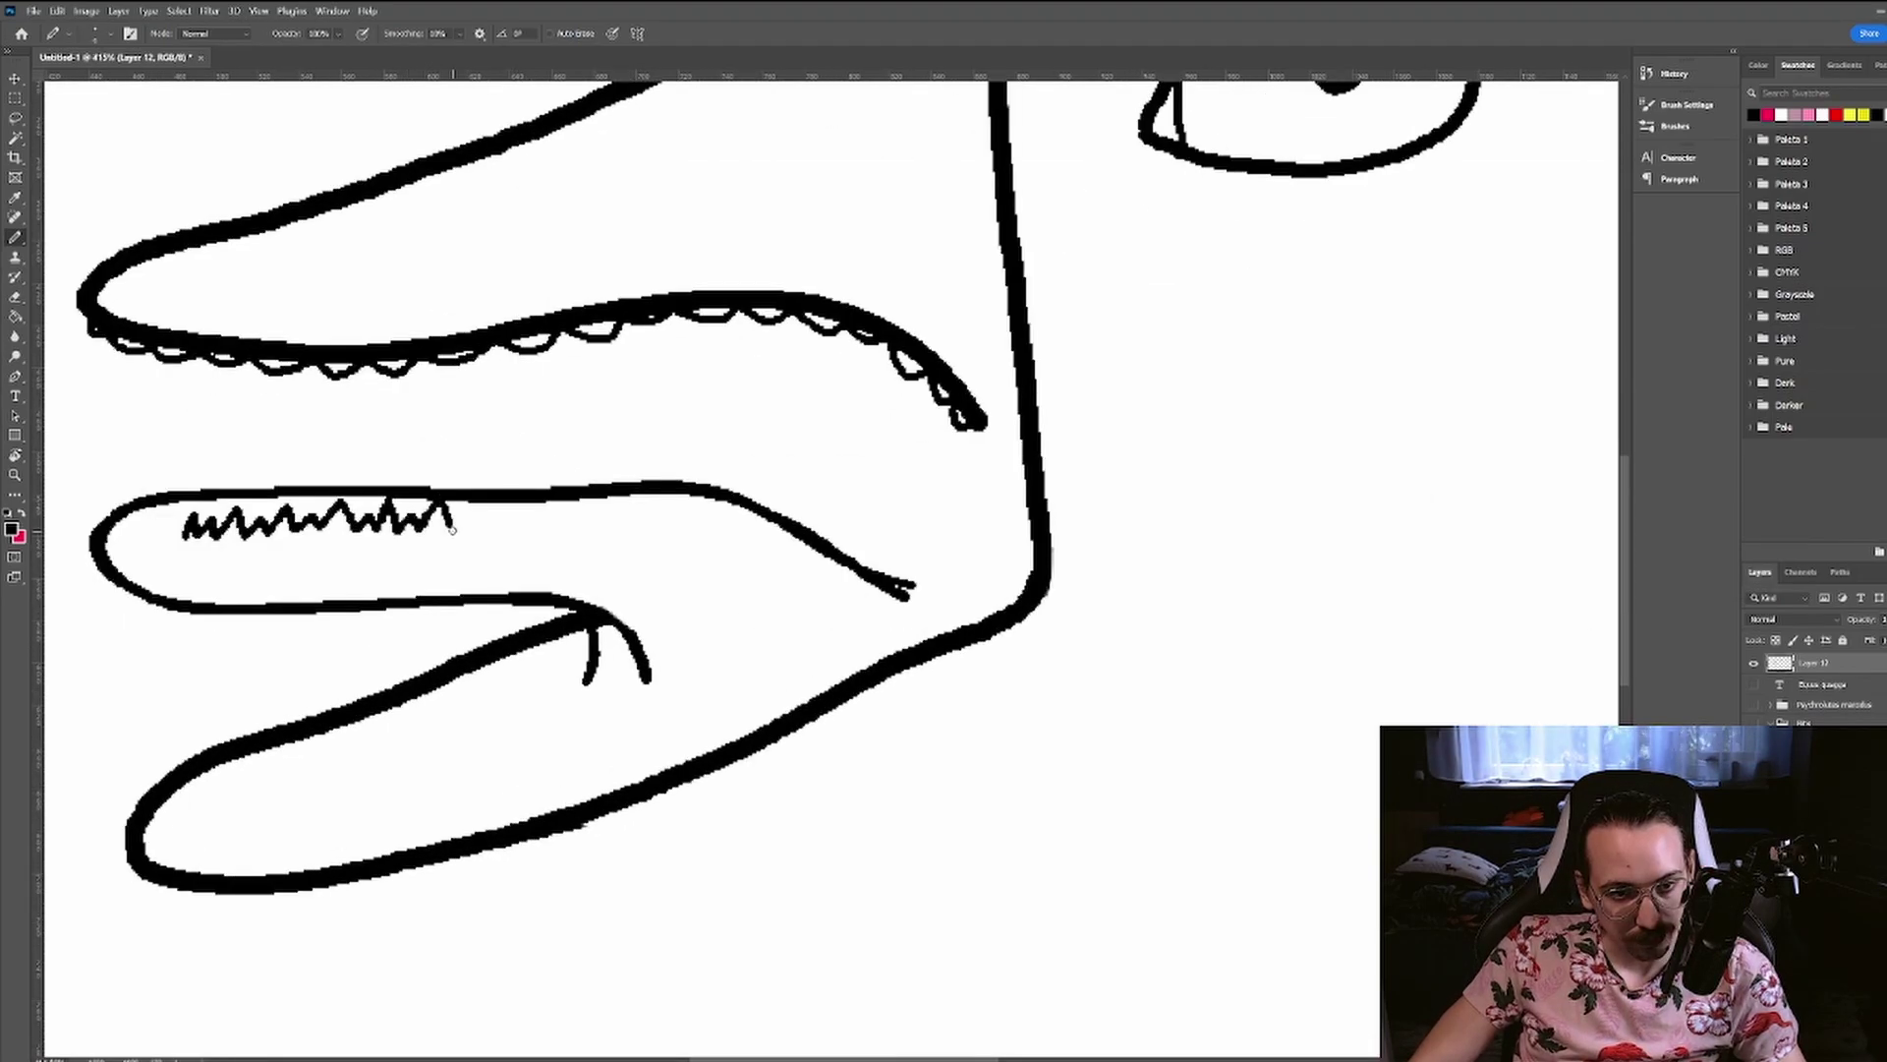
{"action": "mouse_move", "coordinate": [191, 487]}
{"action": "left_mouse_down"}
{"action": "mouse_move", "coordinate": [218, 459]}
{"action": "mouse_move", "coordinate": [266, 447]}
{"action": "left_mouse_up"}
{"action": "key", "text": "ctrl+z"}
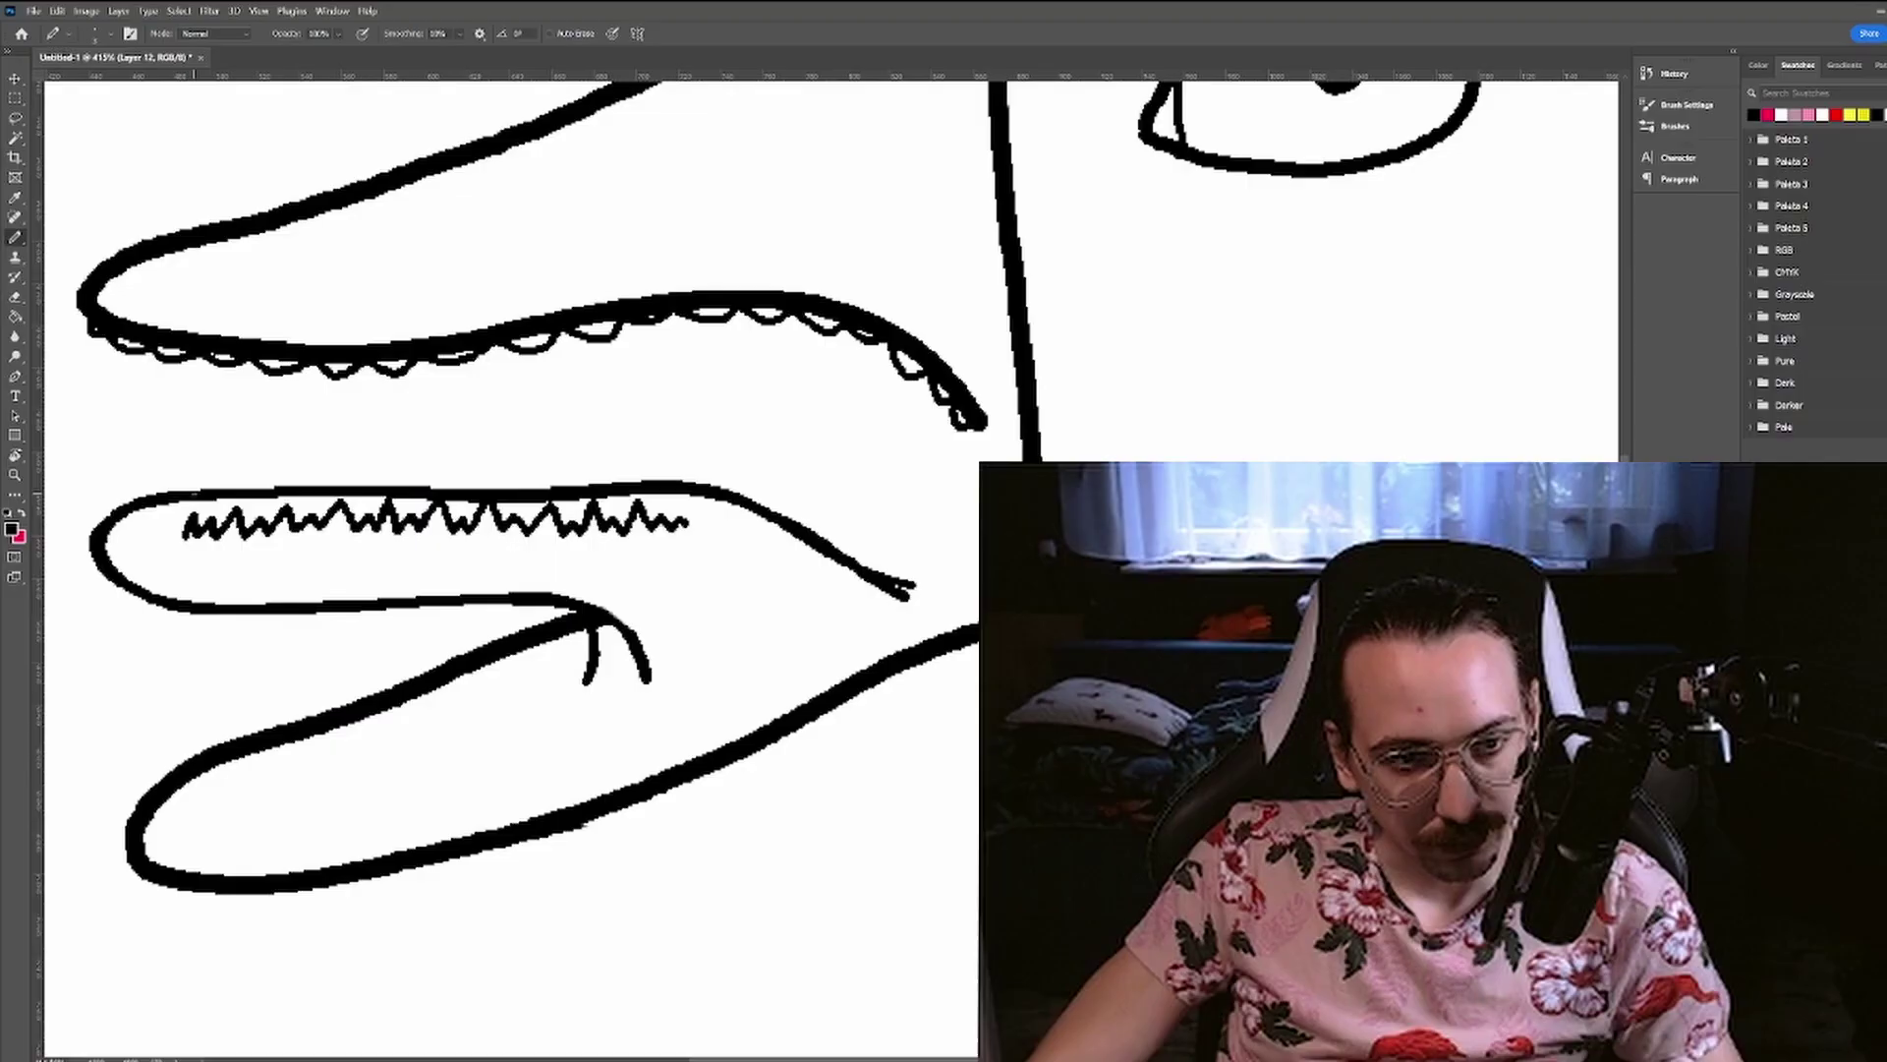
{"action": "left_click_drag", "start_coordinate": [212, 486], "coordinate": [277, 480]}
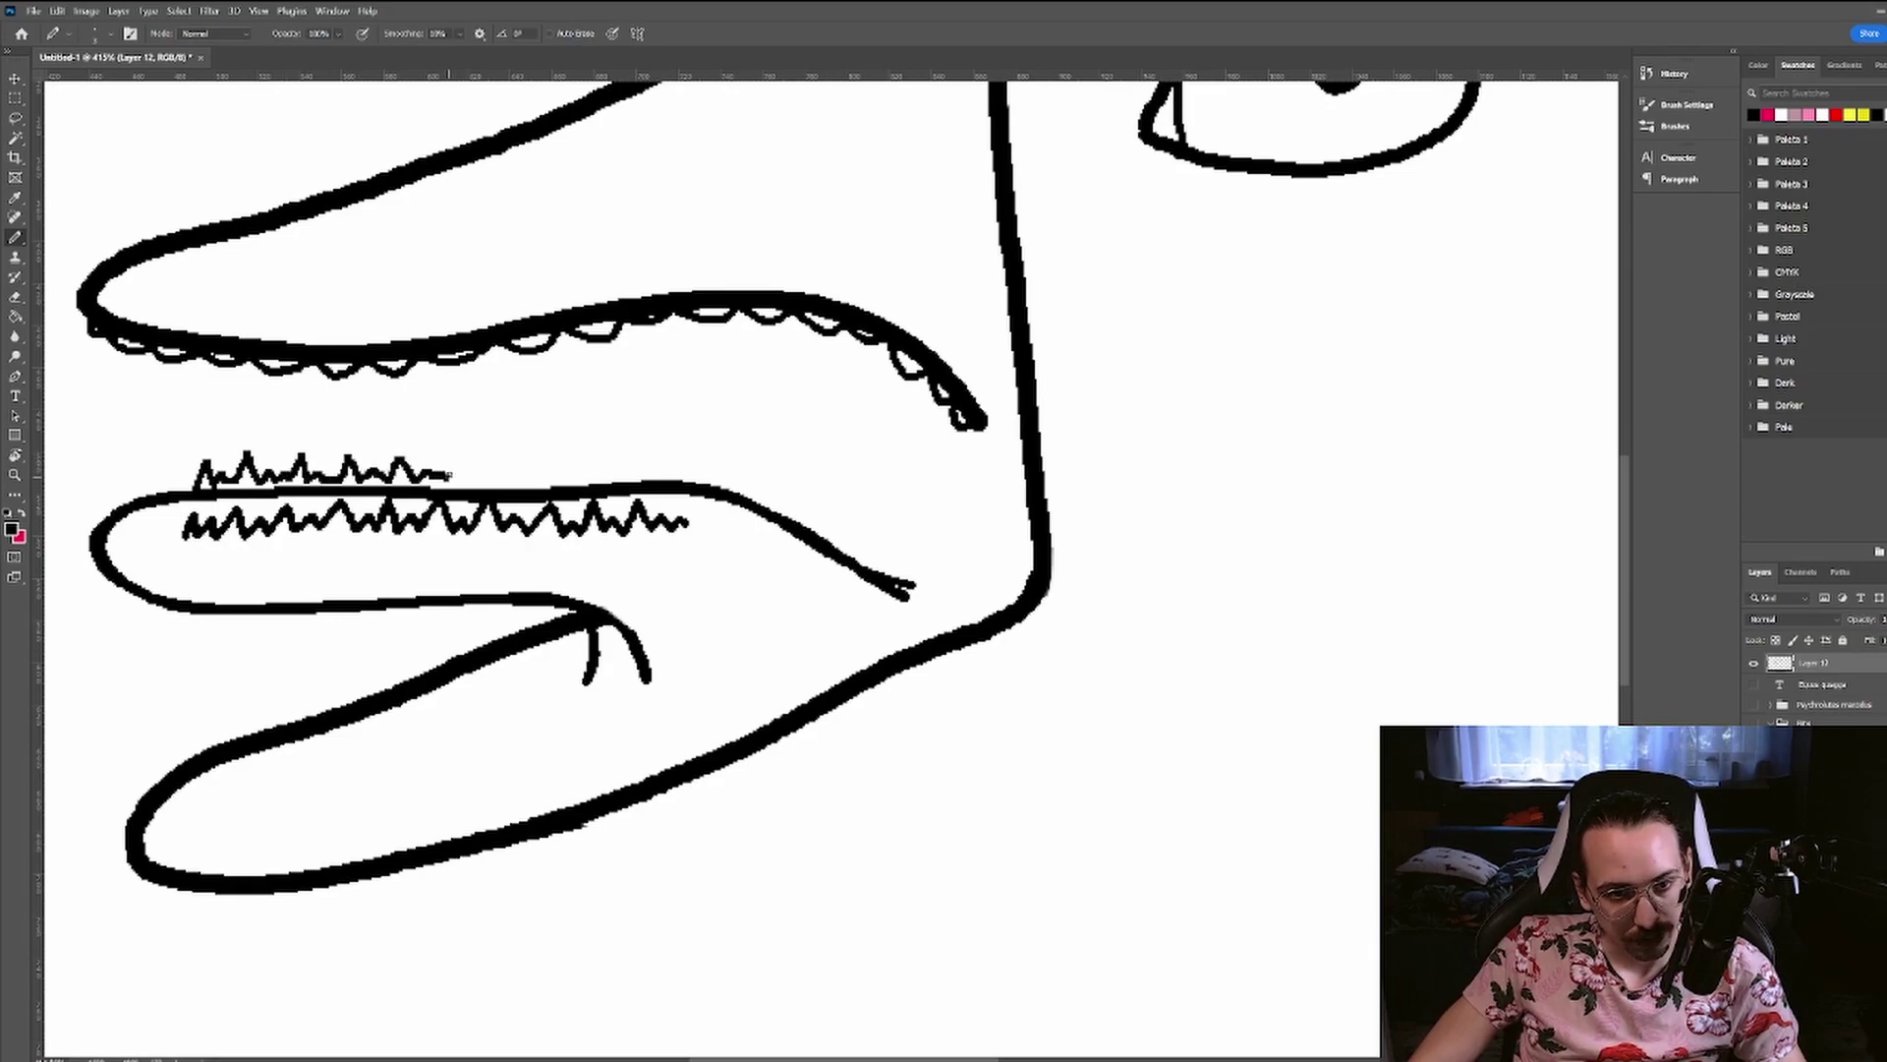
{"action": "left_click_drag", "start_coordinate": [466, 479], "coordinate": [539, 476]}
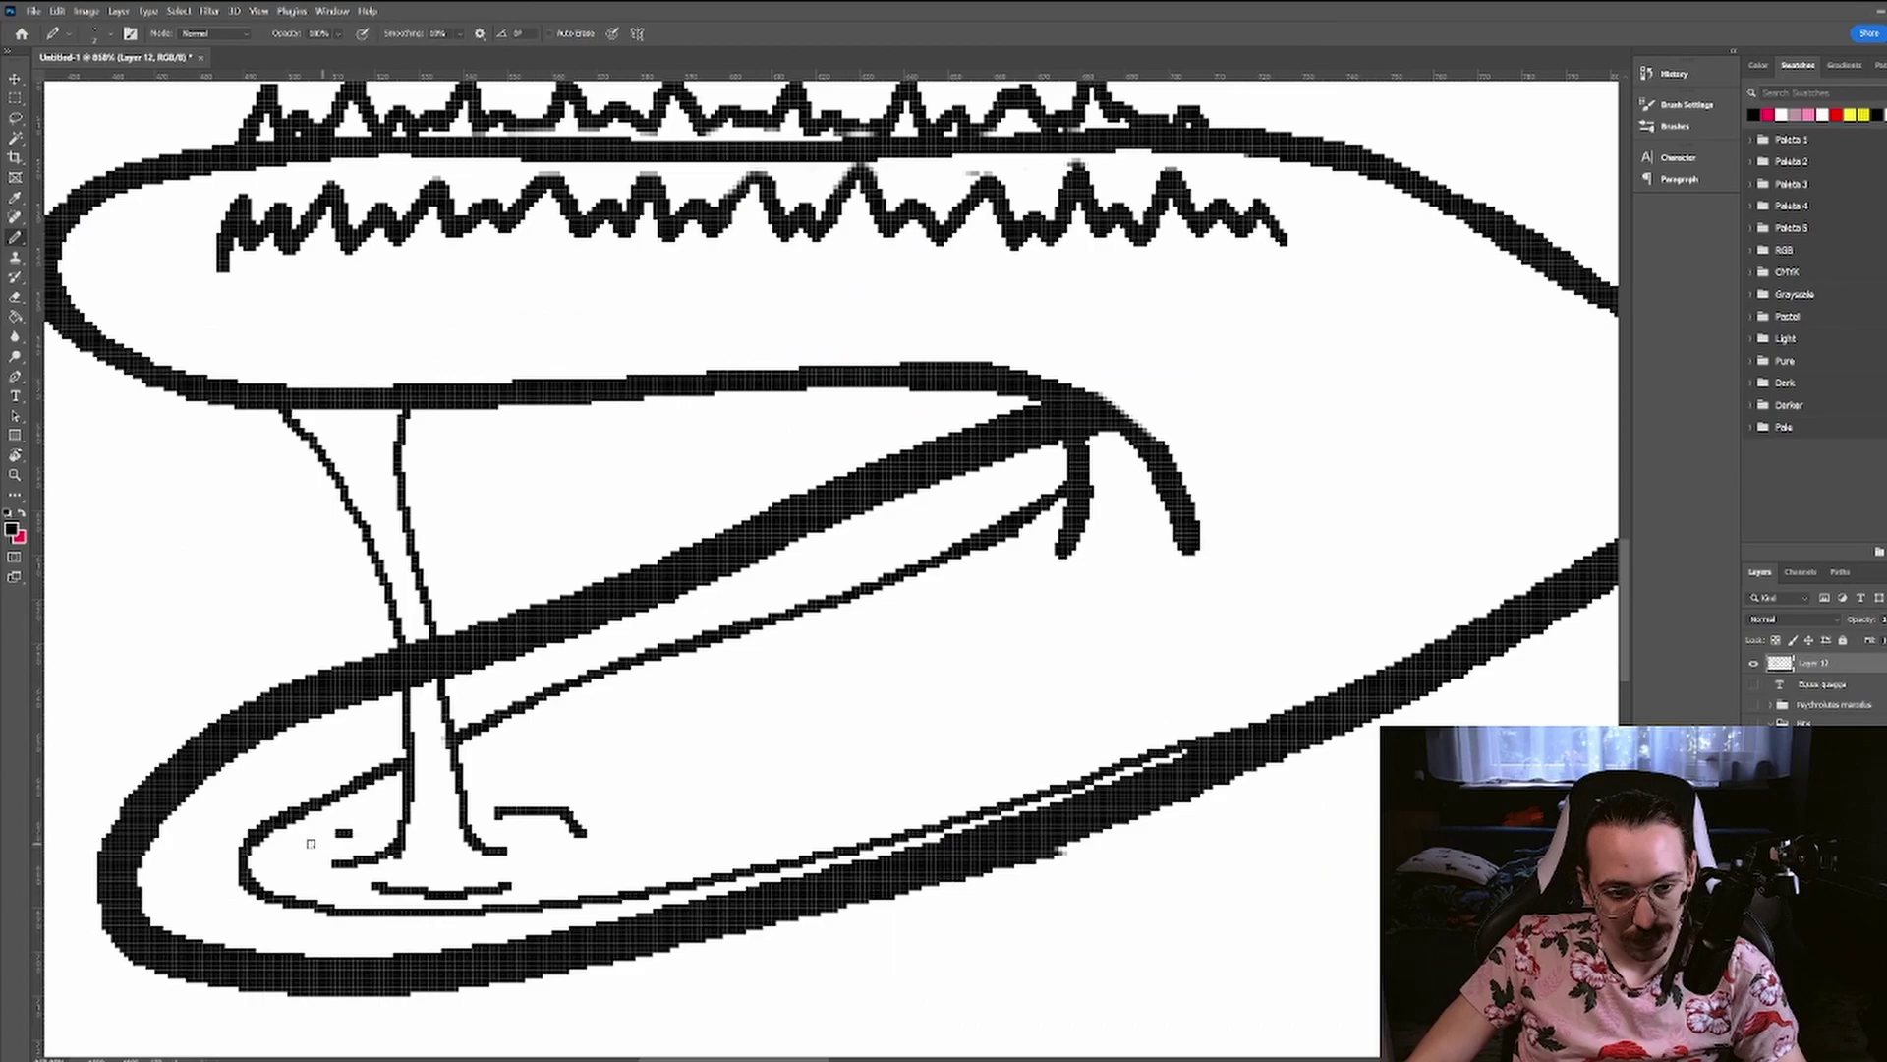
- Draw an outer contour beneath the lower beak and a thick curve at the back of the open mouth
{"action": "scroll", "coordinate": [843, 843], "scroll_direction": "down", "scroll_amount": 2}
{"action": "scroll", "coordinate": [844, 845], "scroll_direction": "down", "scroll_amount": 3}
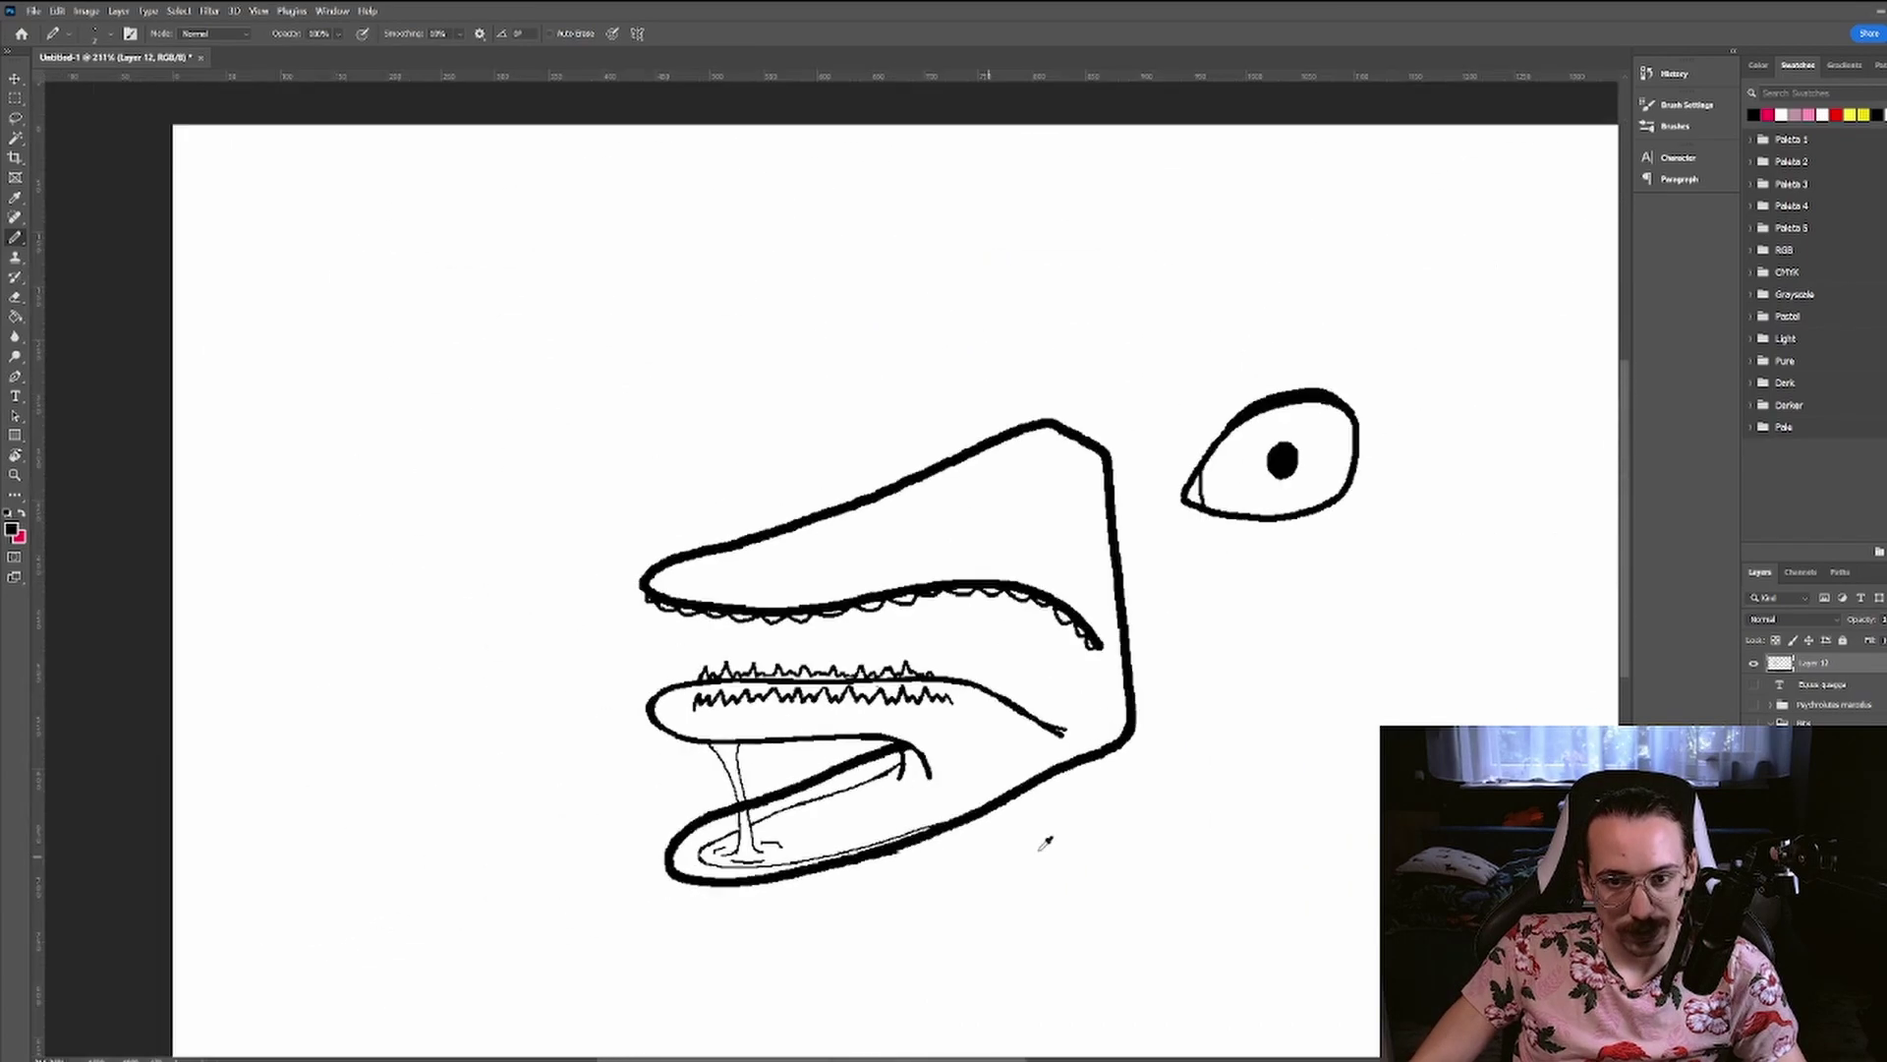
{"action": "mouse_move", "coordinate": [997, 606]}
{"action": "left_mouse_down"}
{"action": "mouse_move", "coordinate": [1222, 496]}
{"action": "mouse_move", "coordinate": [1136, 717]}
{"action": "left_mouse_up"}
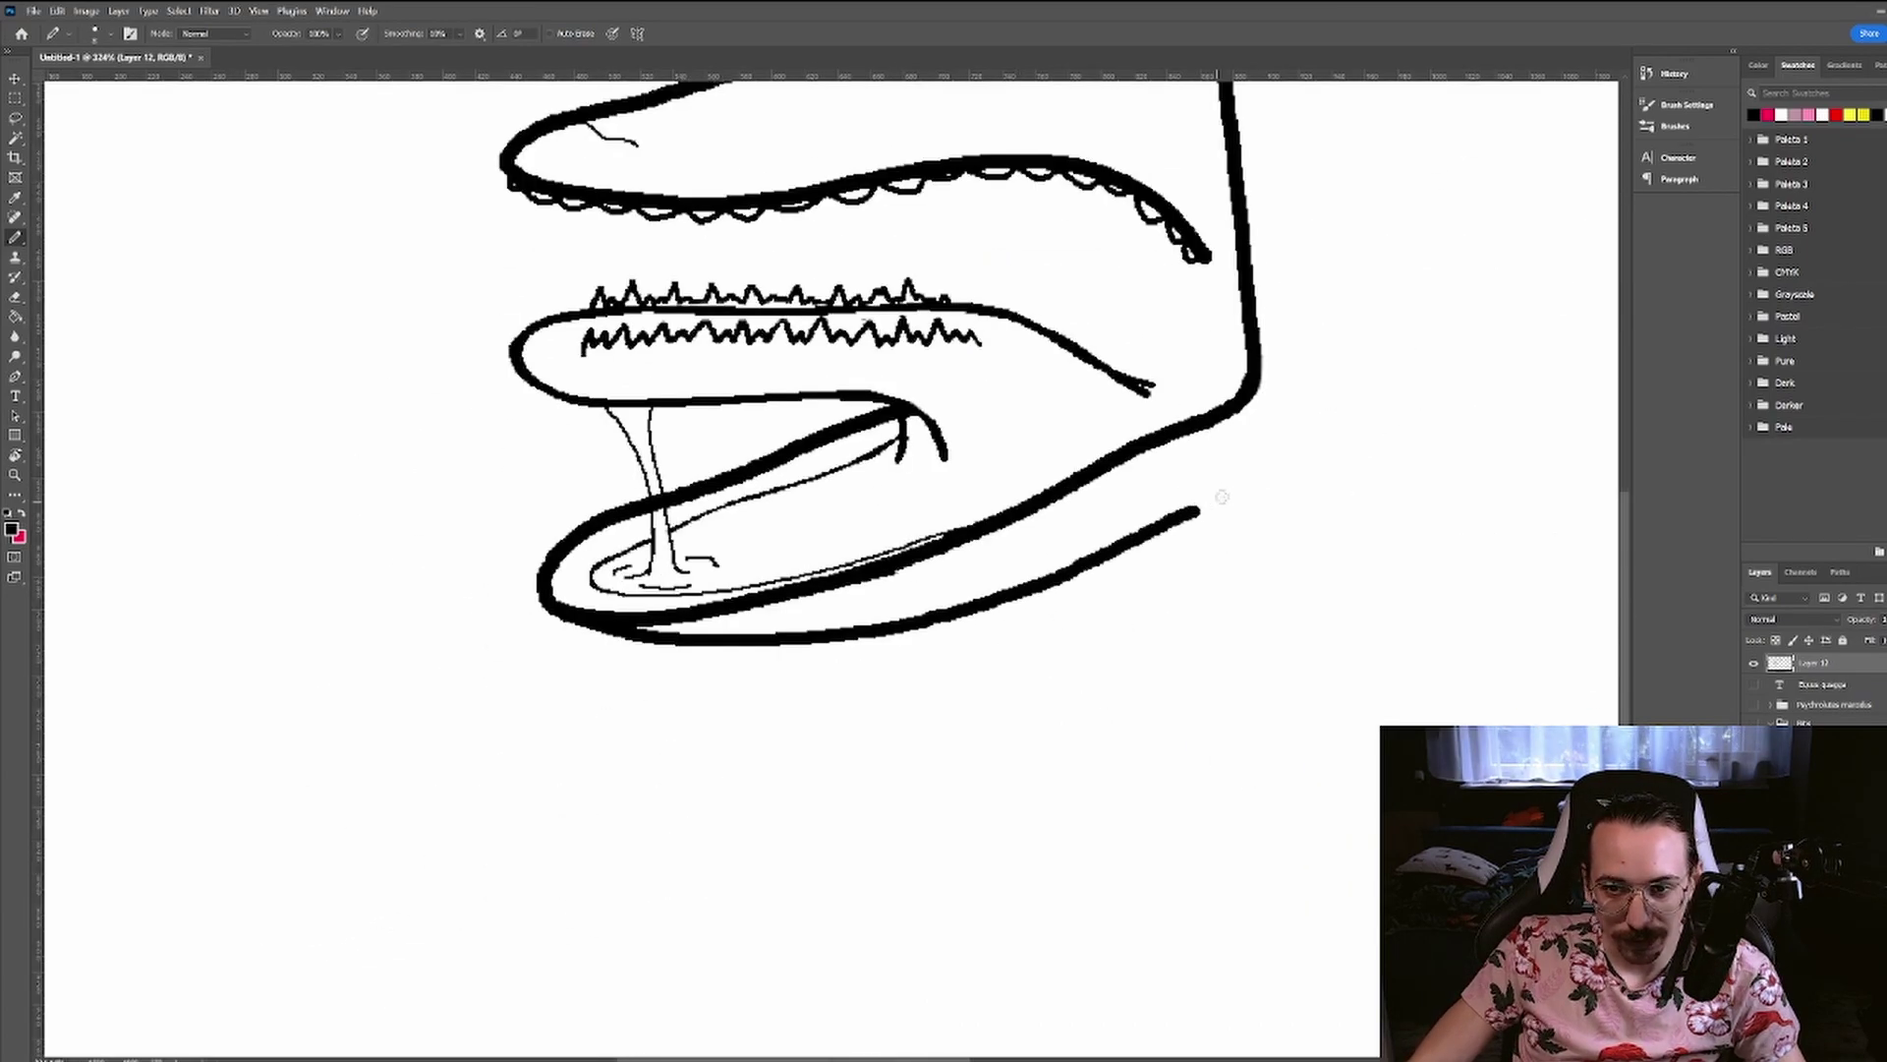
{"action": "scroll", "coordinate": [1317, 496], "scroll_direction": "down", "scroll_amount": 2}
{"action": "scroll", "coordinate": [1268, 295], "scroll_direction": "up", "scroll_amount": 3}
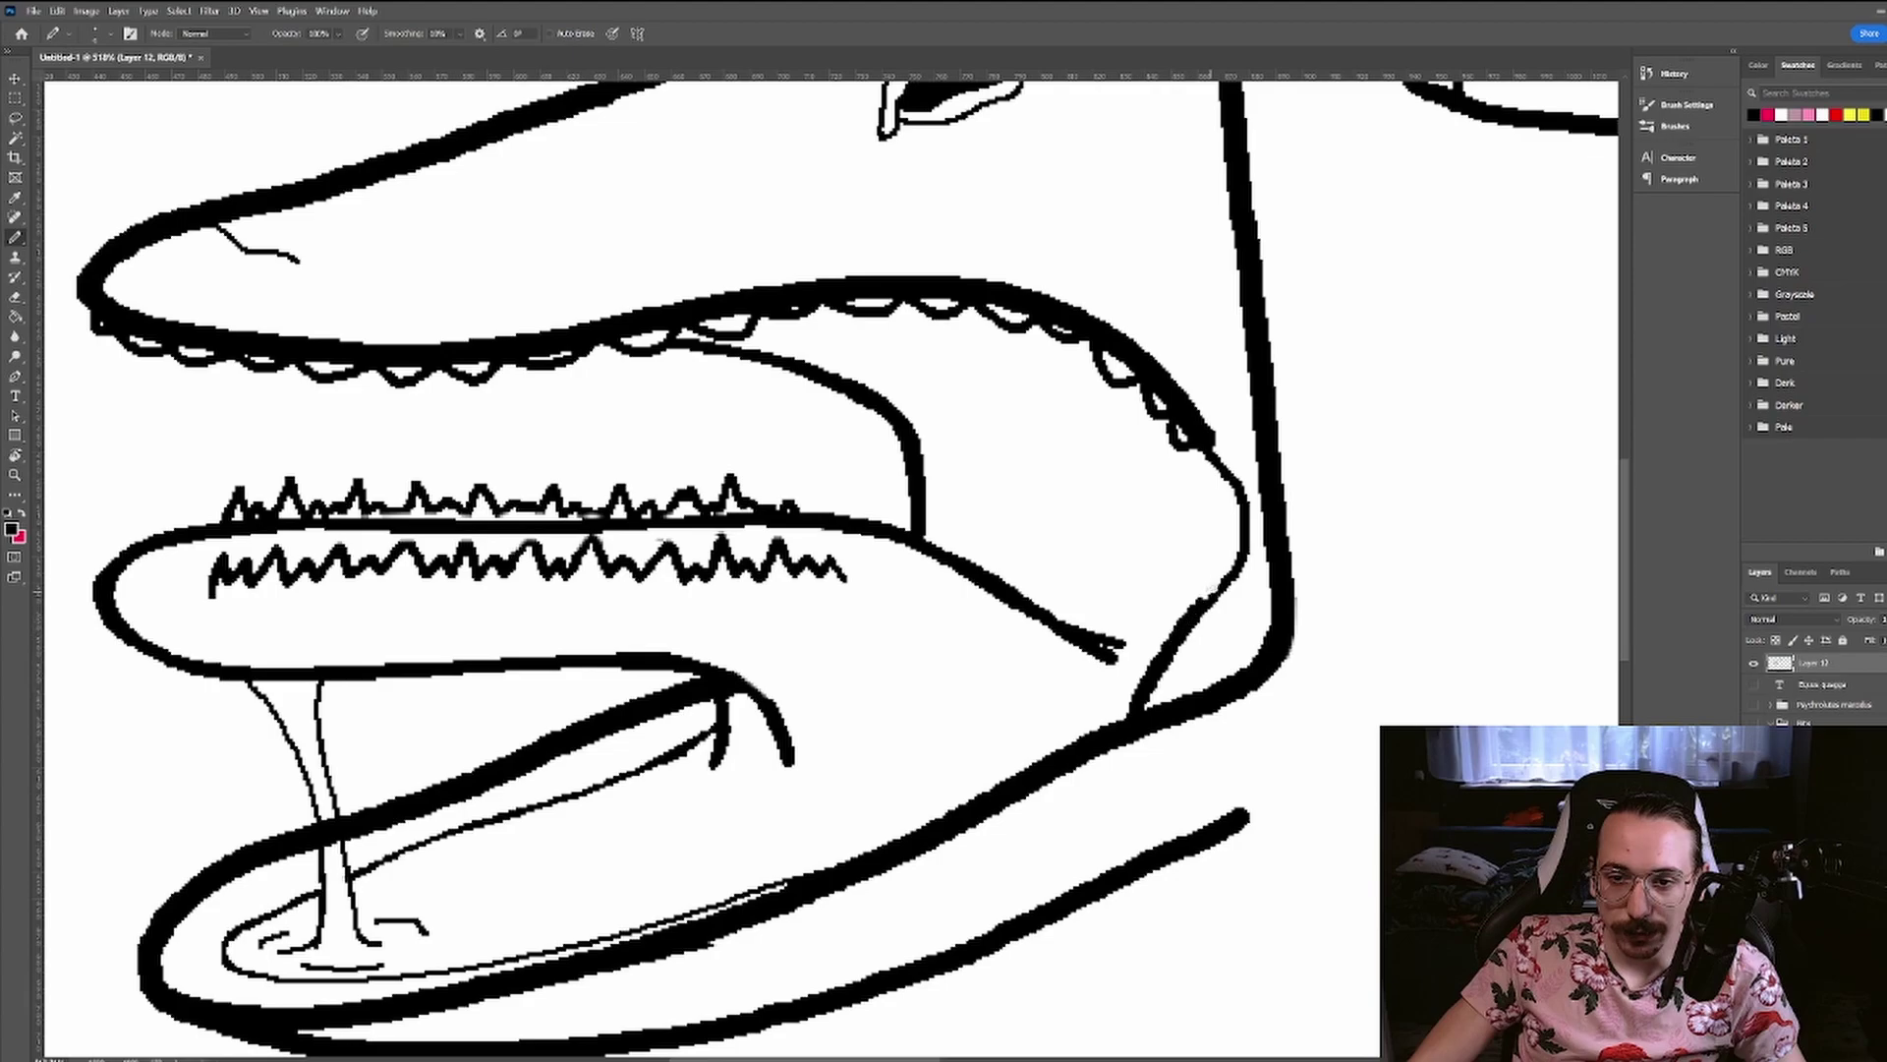
{"action": "left_click_drag", "start_coordinate": [1217, 449], "coordinate": [1255, 519]}
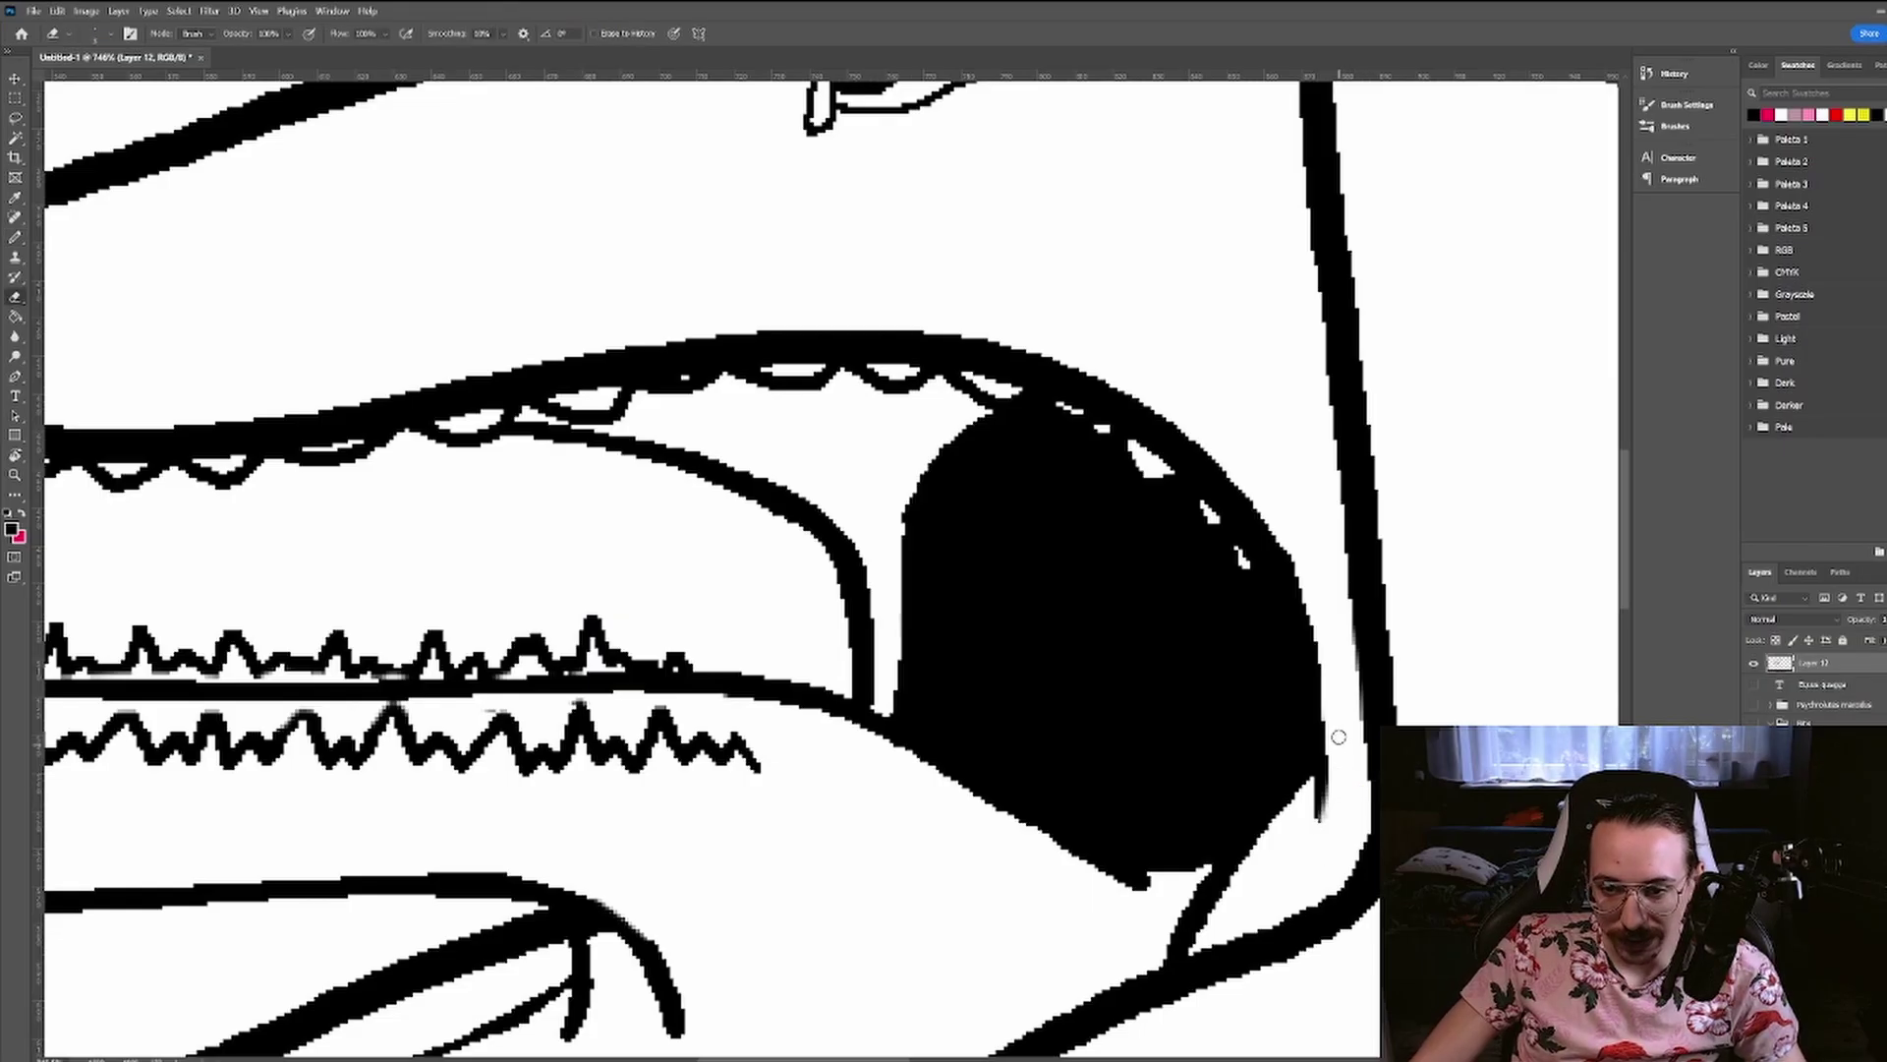
{"action": "scroll", "coordinate": [1322, 812], "scroll_direction": "down", "scroll_amount": 8}
{"action": "key", "text": "b"}
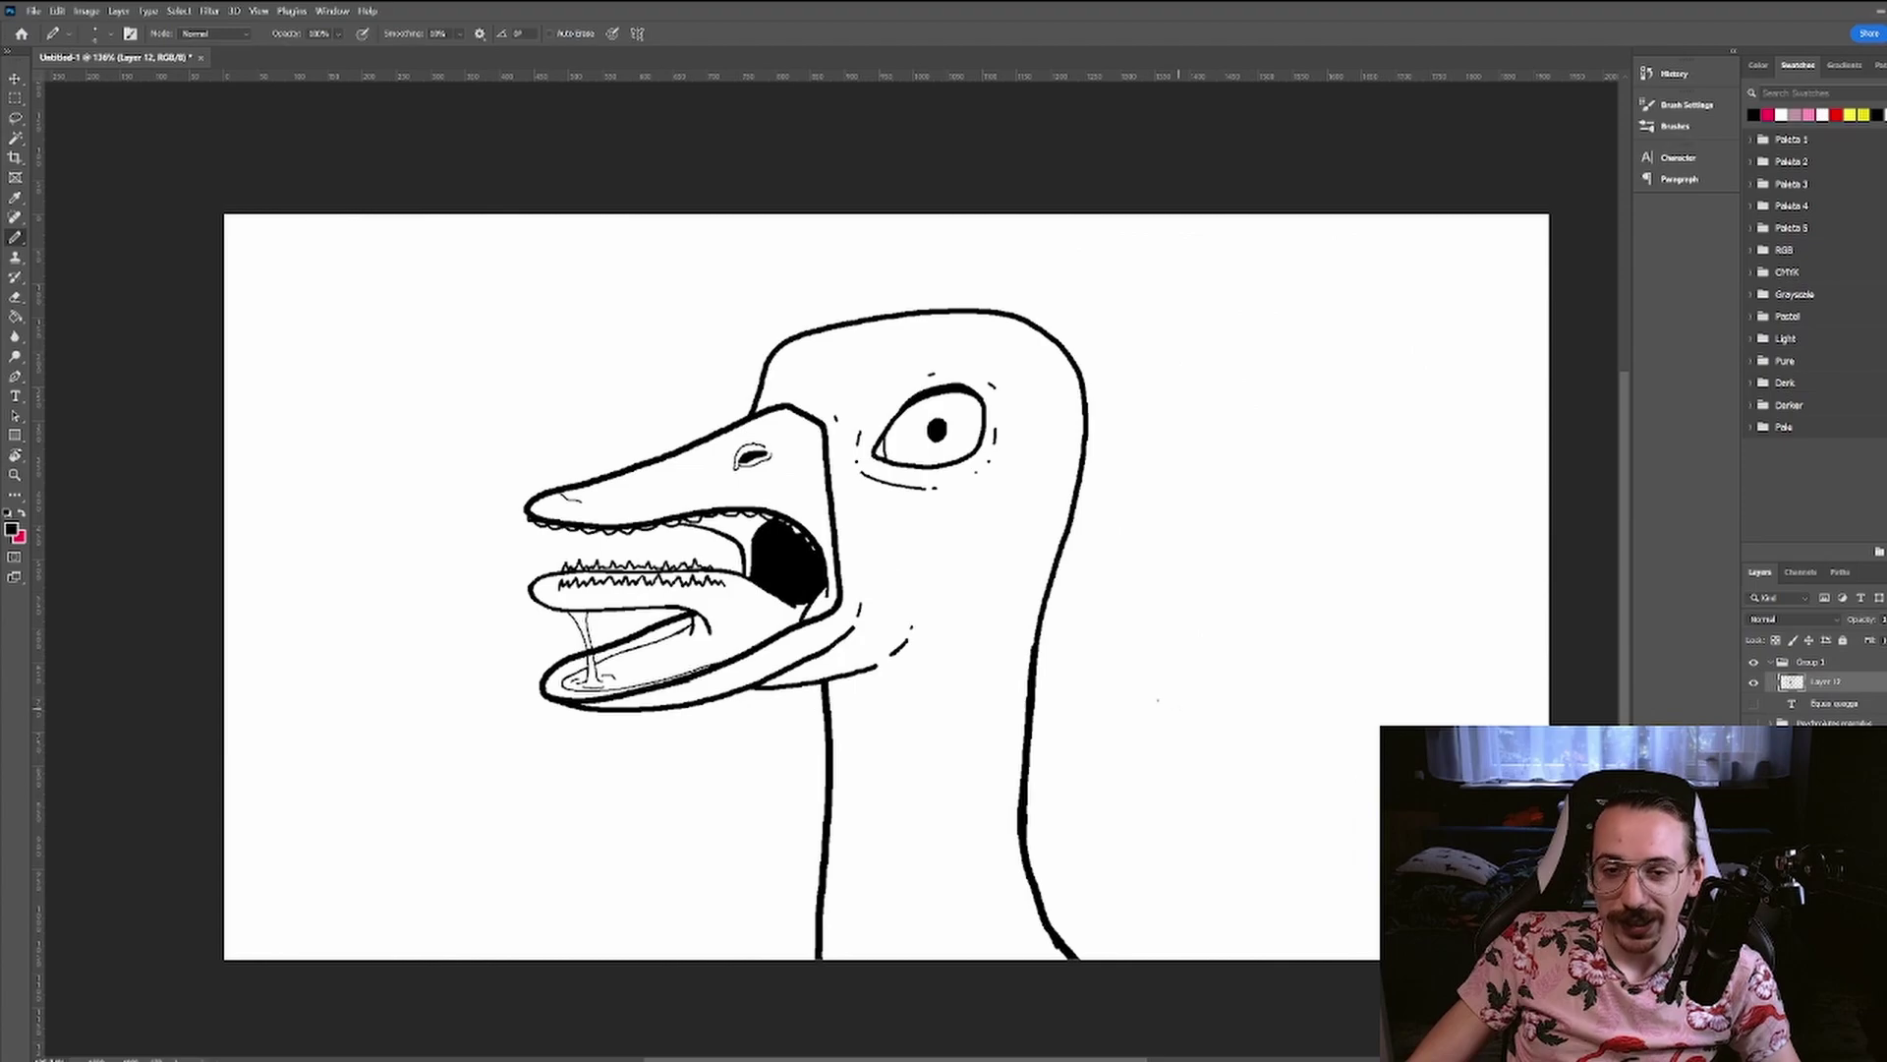
- Move the finished bird drawing horizontally towards the canvas's right edge
{"action": "key", "text": "v"}
{"action": "left_click_drag", "start_coordinate": [787, 590], "coordinate": [929, 590]}
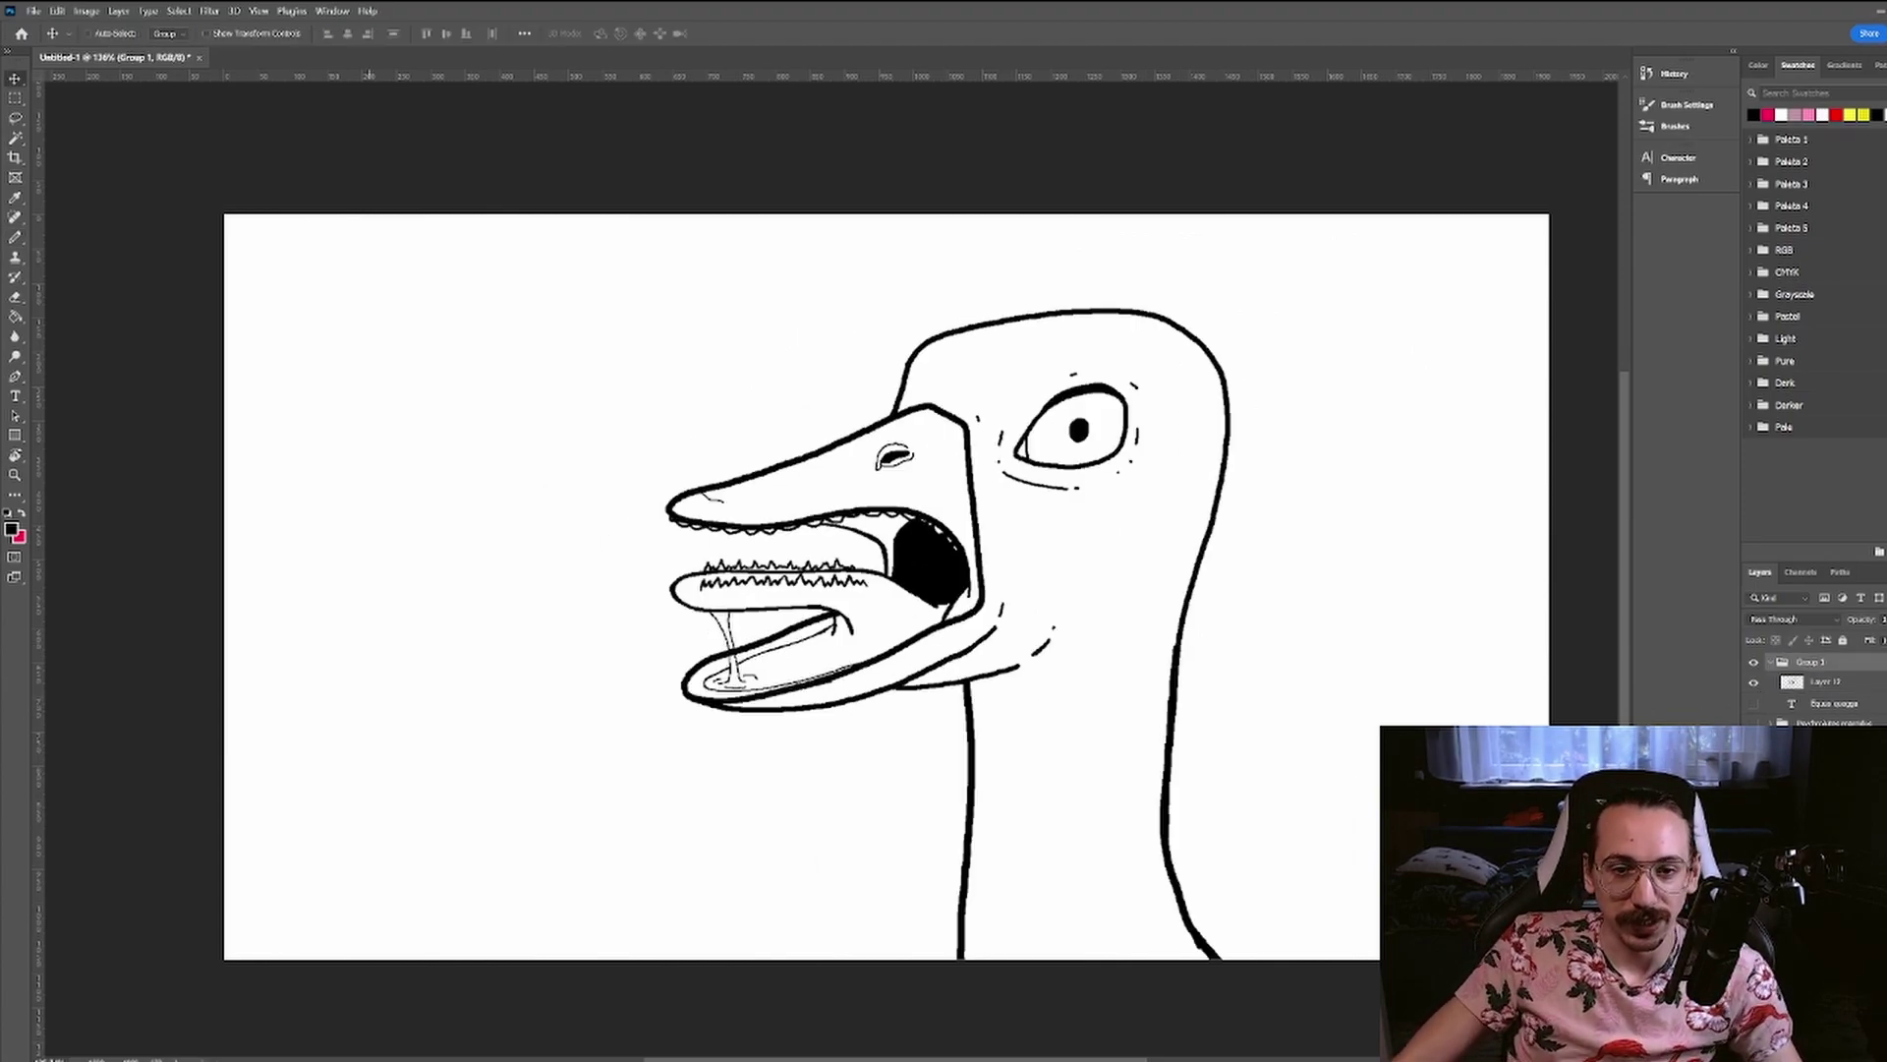
{"action": "scroll", "coordinate": [924, 566], "scroll_direction": "down", "scroll_amount": 3}
- Box the word parts of the title "AILUROPODA MELANOLUEACA" in red on a new layer and clear the markings
{"action": "key", "text": "ctrl+shift+alt+n"}
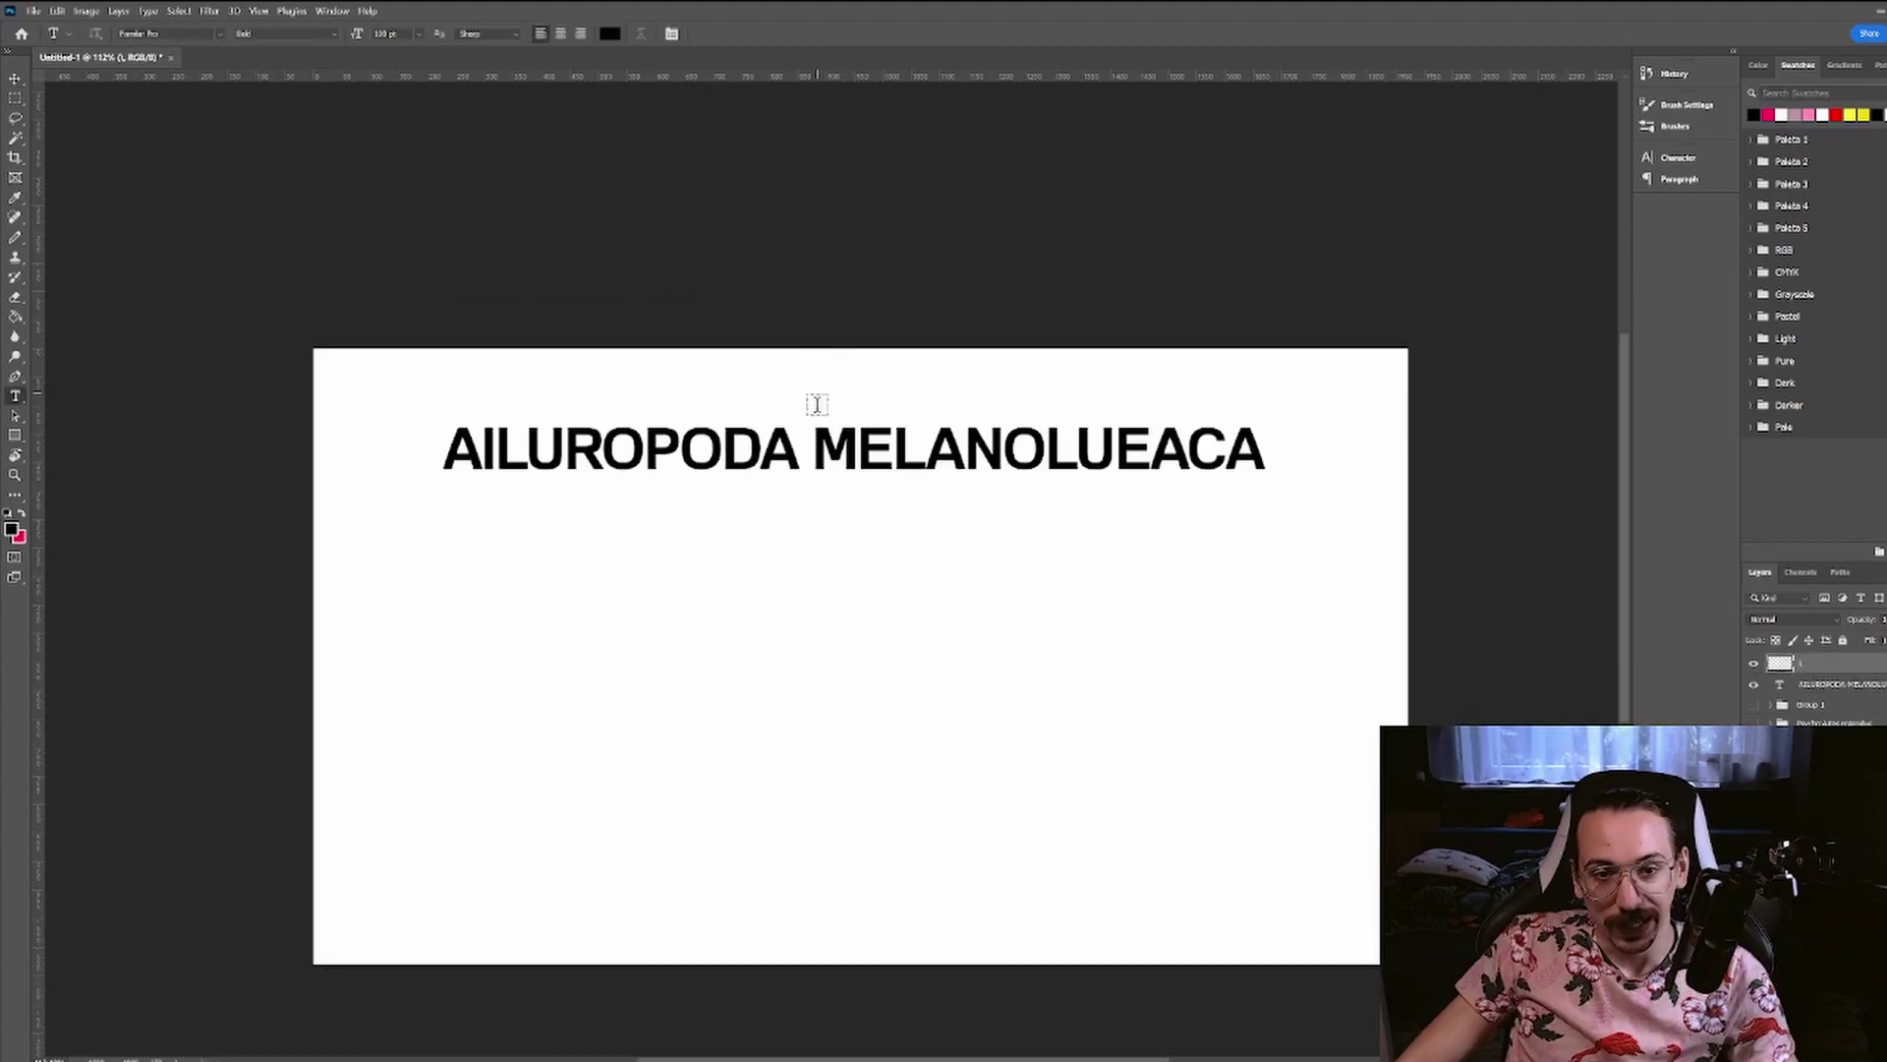
{"action": "scroll", "coordinate": [802, 457], "scroll_direction": "up", "scroll_amount": 2}
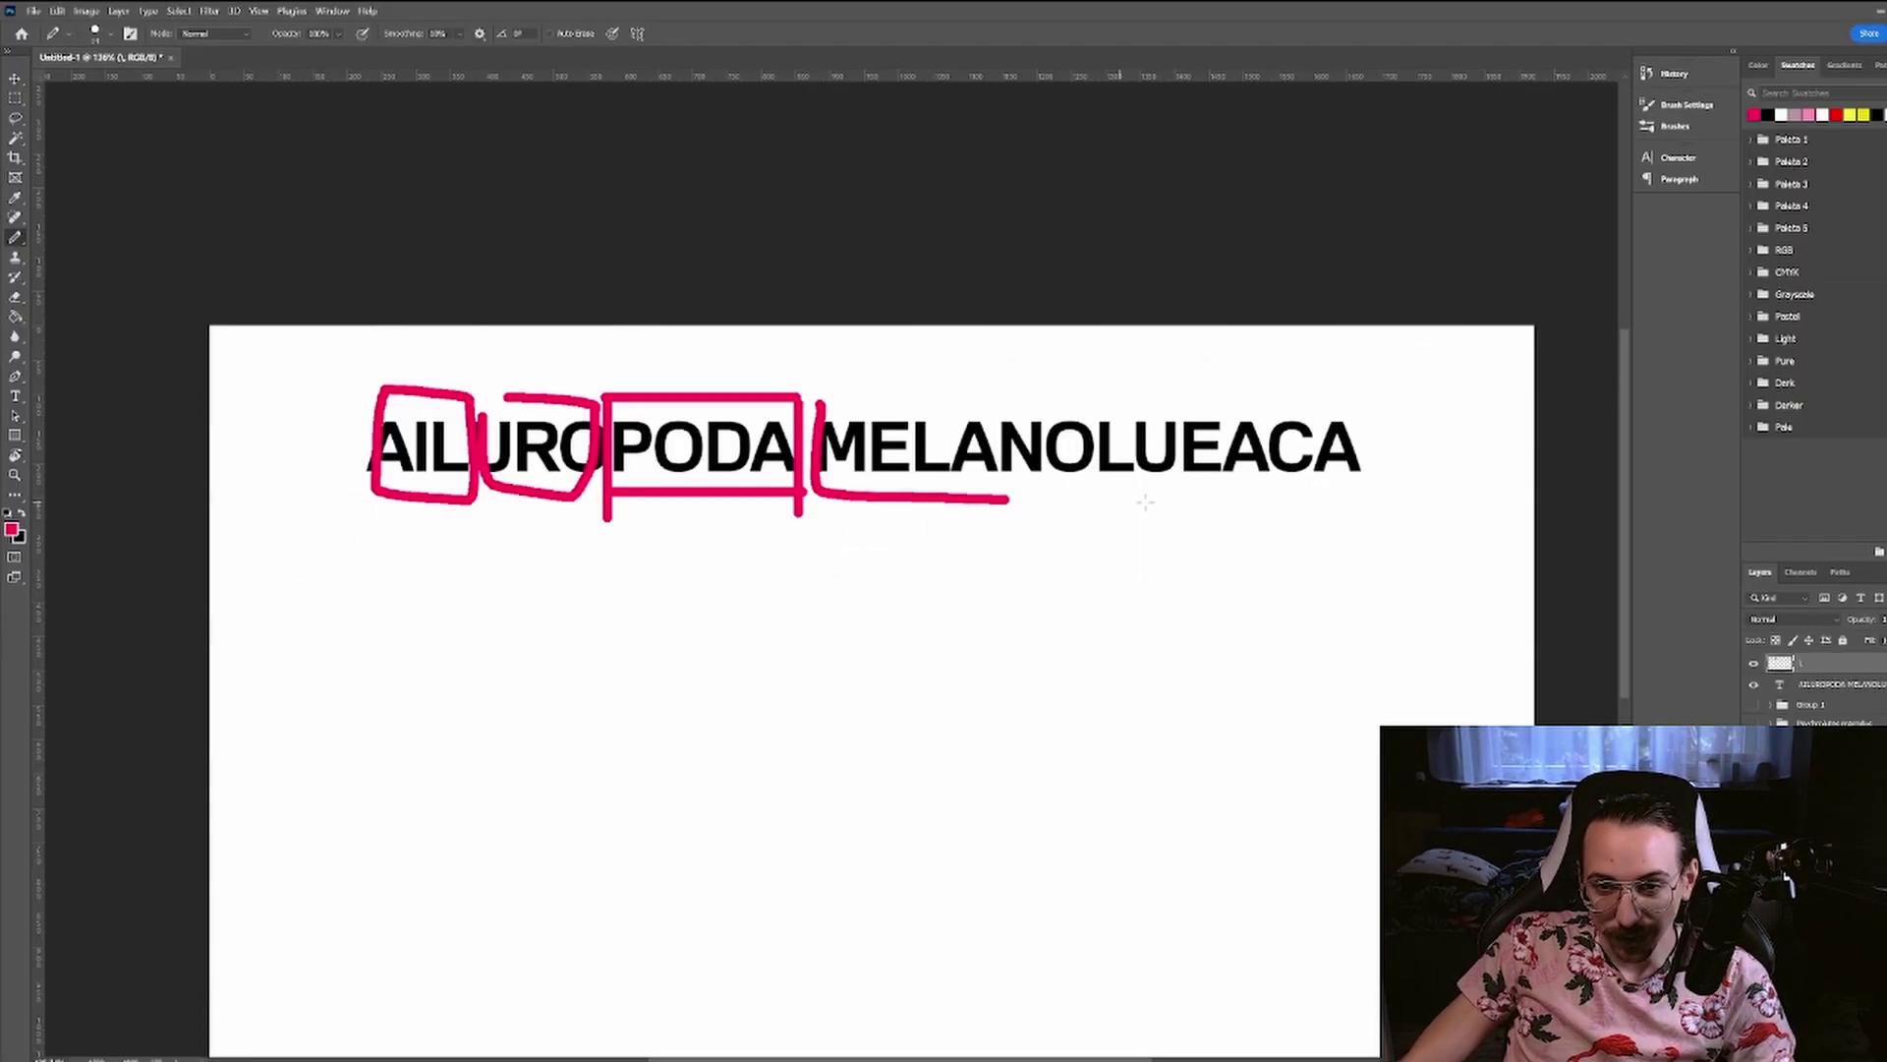
{"action": "mouse_move", "coordinate": [1145, 503]}
{"action": "left_mouse_down"}
{"action": "mouse_move", "coordinate": [1359, 385]}
{"action": "mouse_move", "coordinate": [863, 404]}
{"action": "left_mouse_up"}
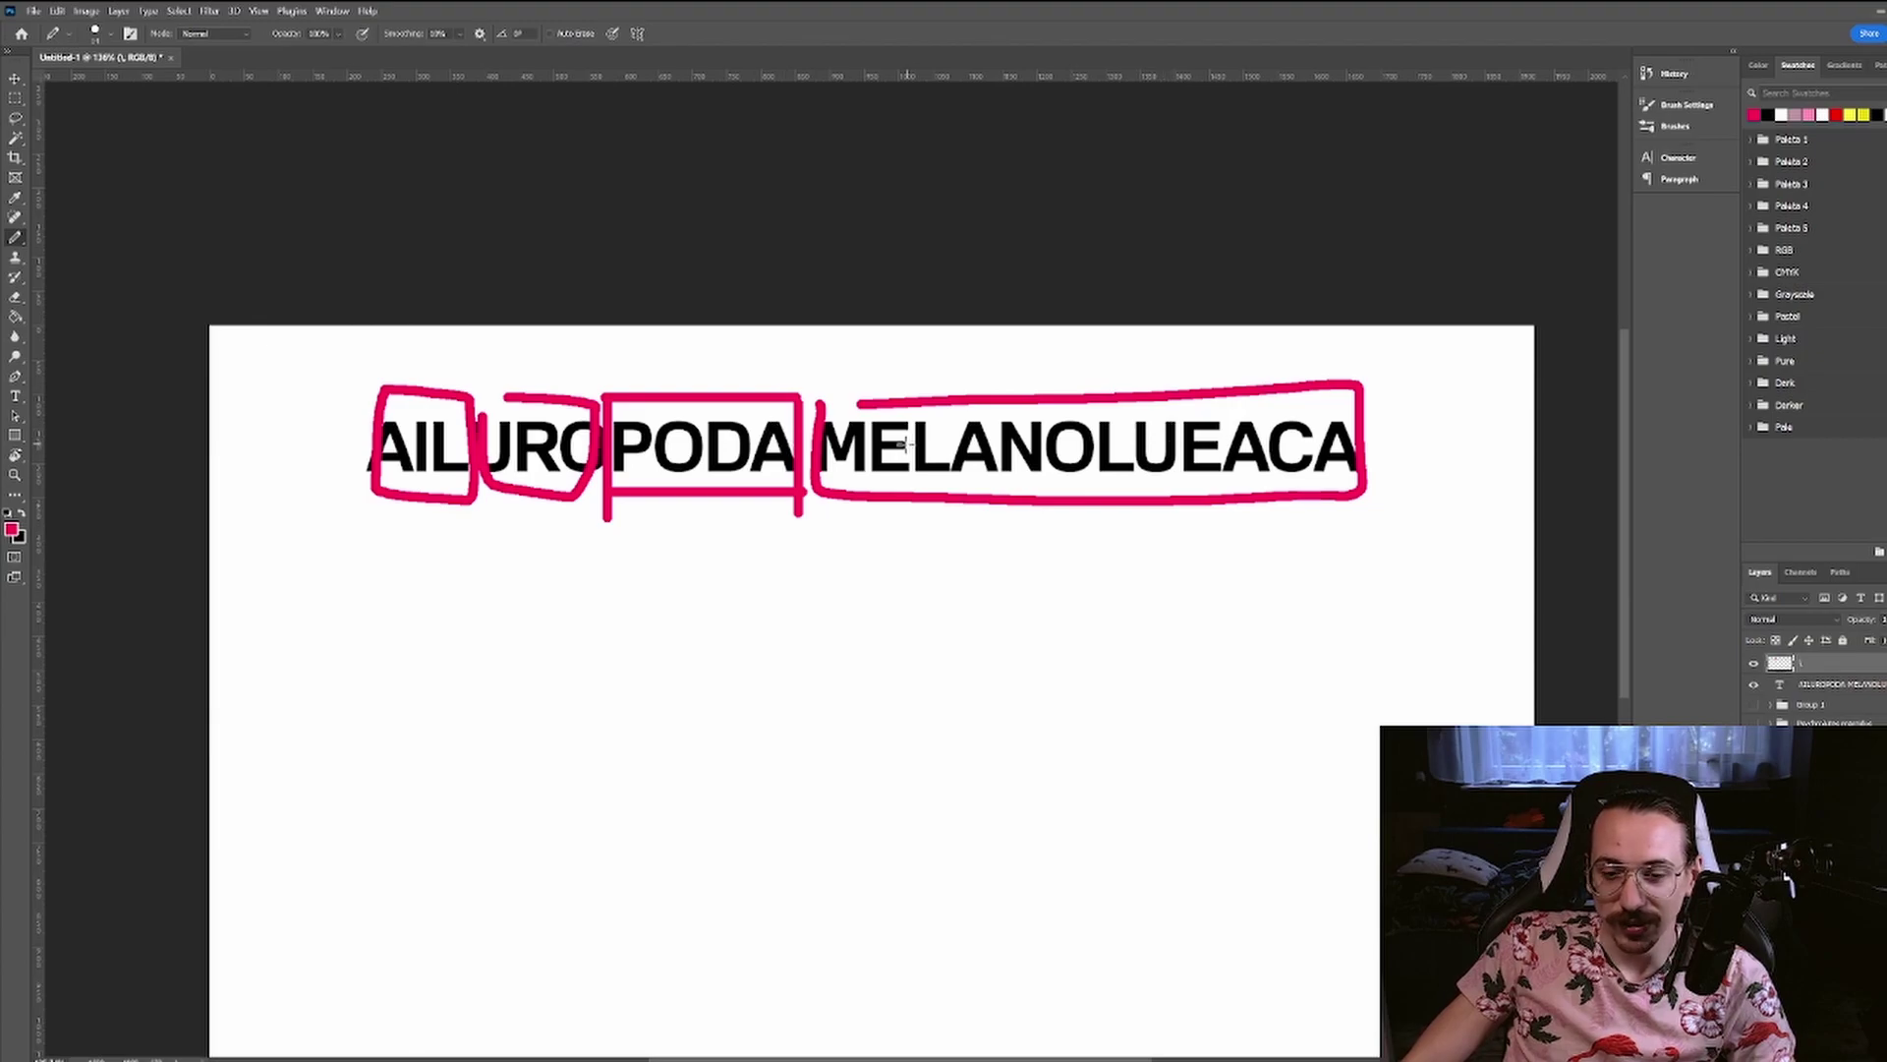
{"action": "key", "text": "Delete"}
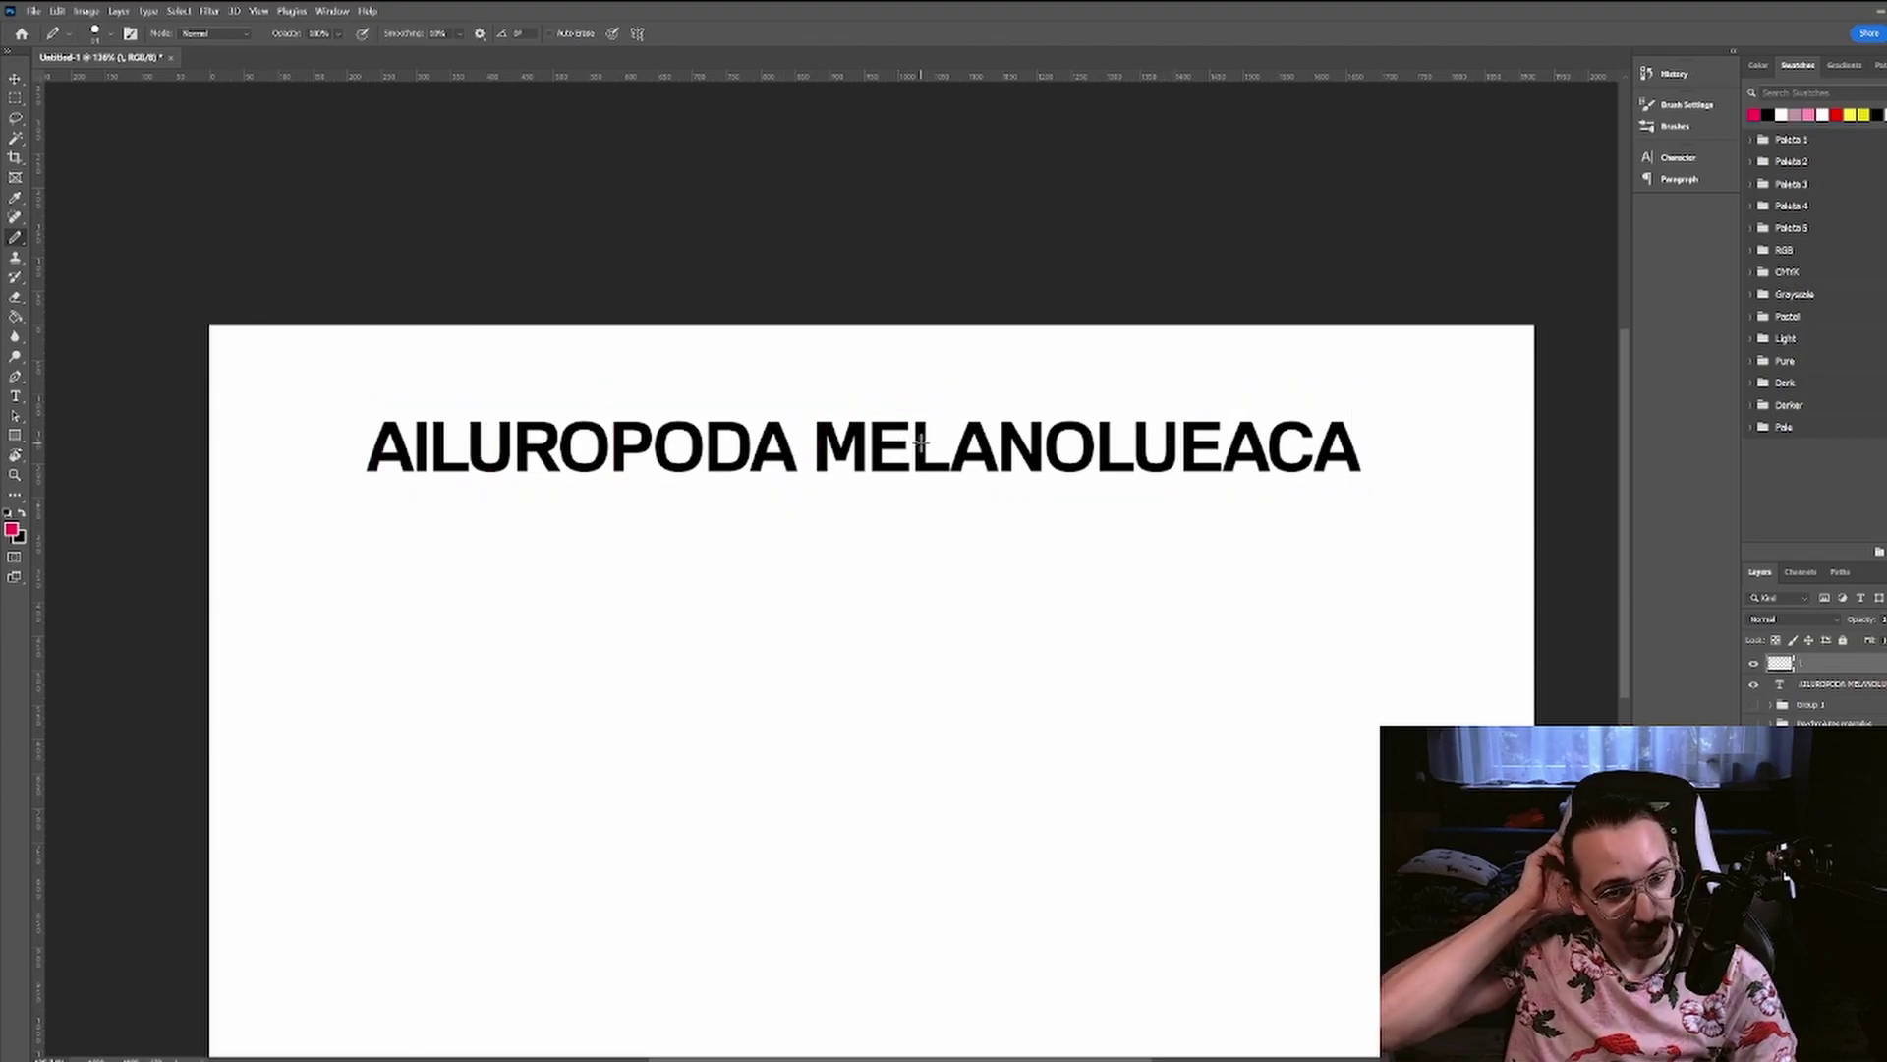
- Hide the "AILUROPODA MELANOLUEACA" title and draw the outline of an arching worm-like body with a rounded head
{"action": "left_click", "coordinate": [1754, 684]}
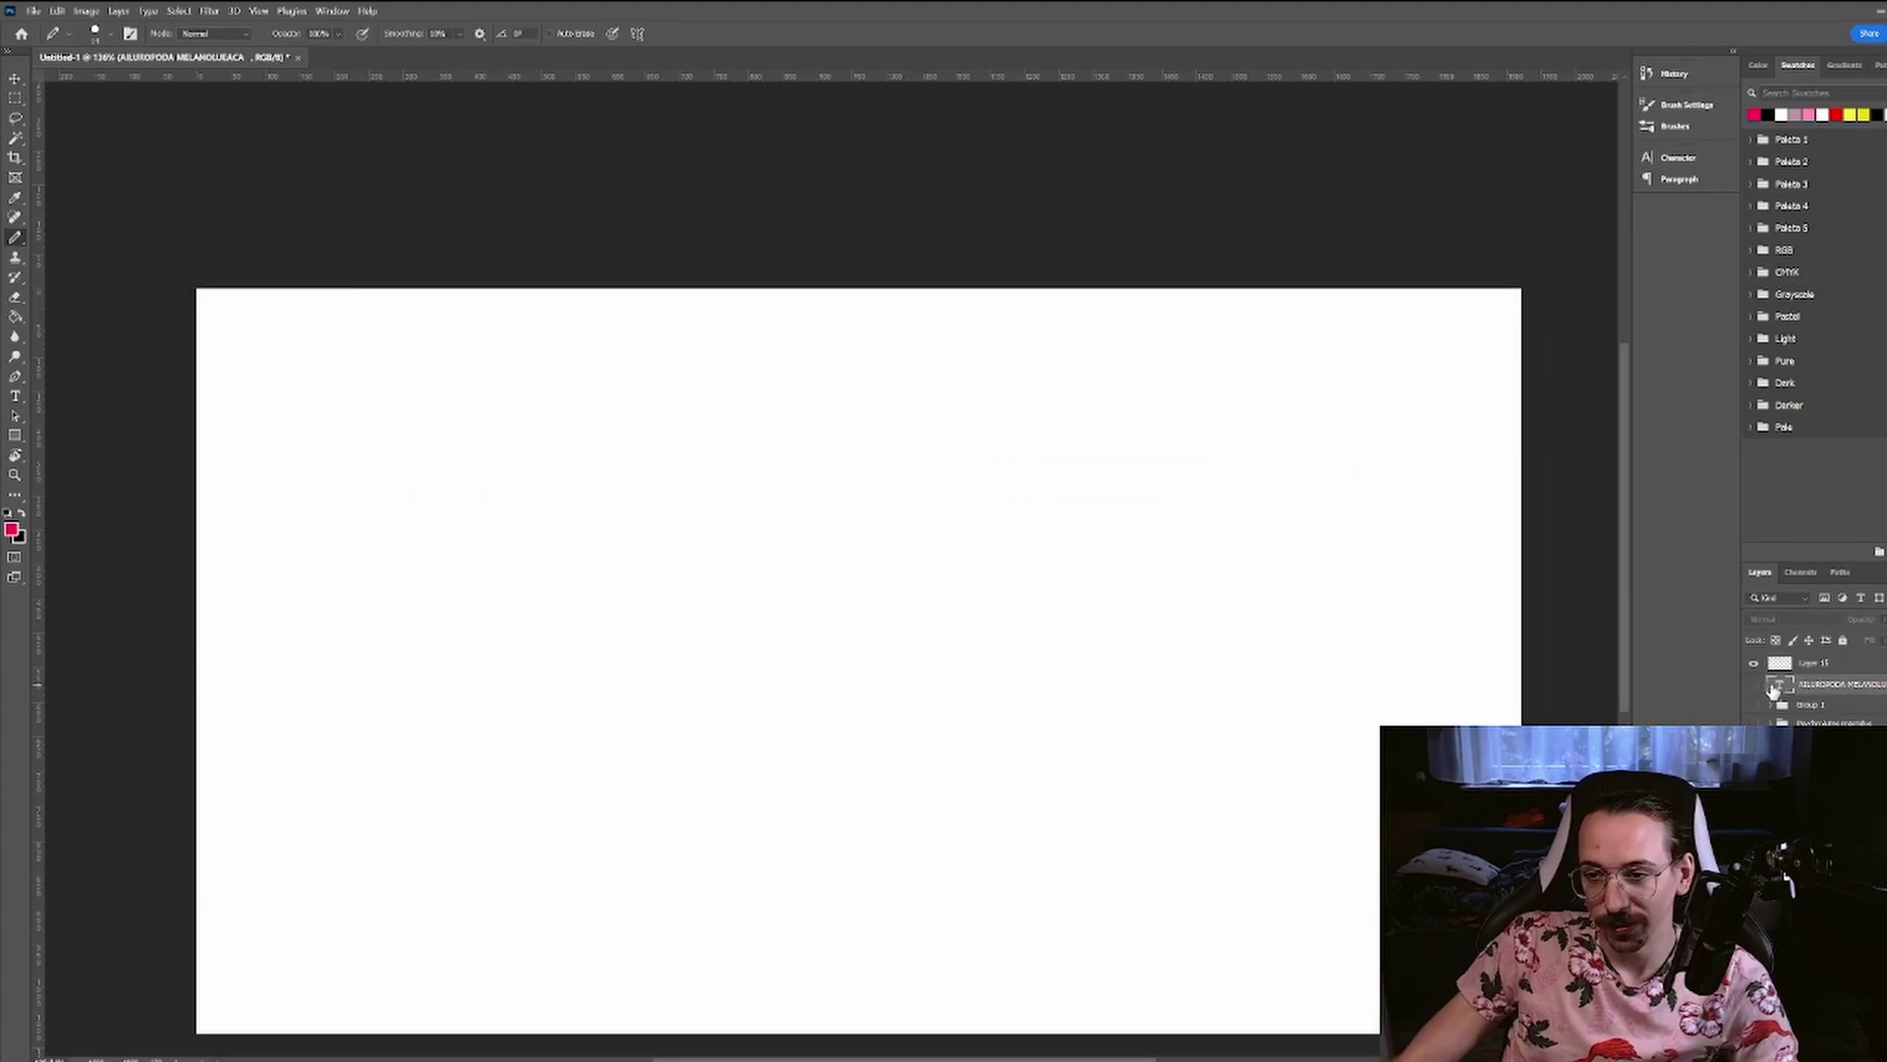
{"action": "scroll", "coordinate": [1192, 675], "scroll_direction": "down", "scroll_amount": 1}
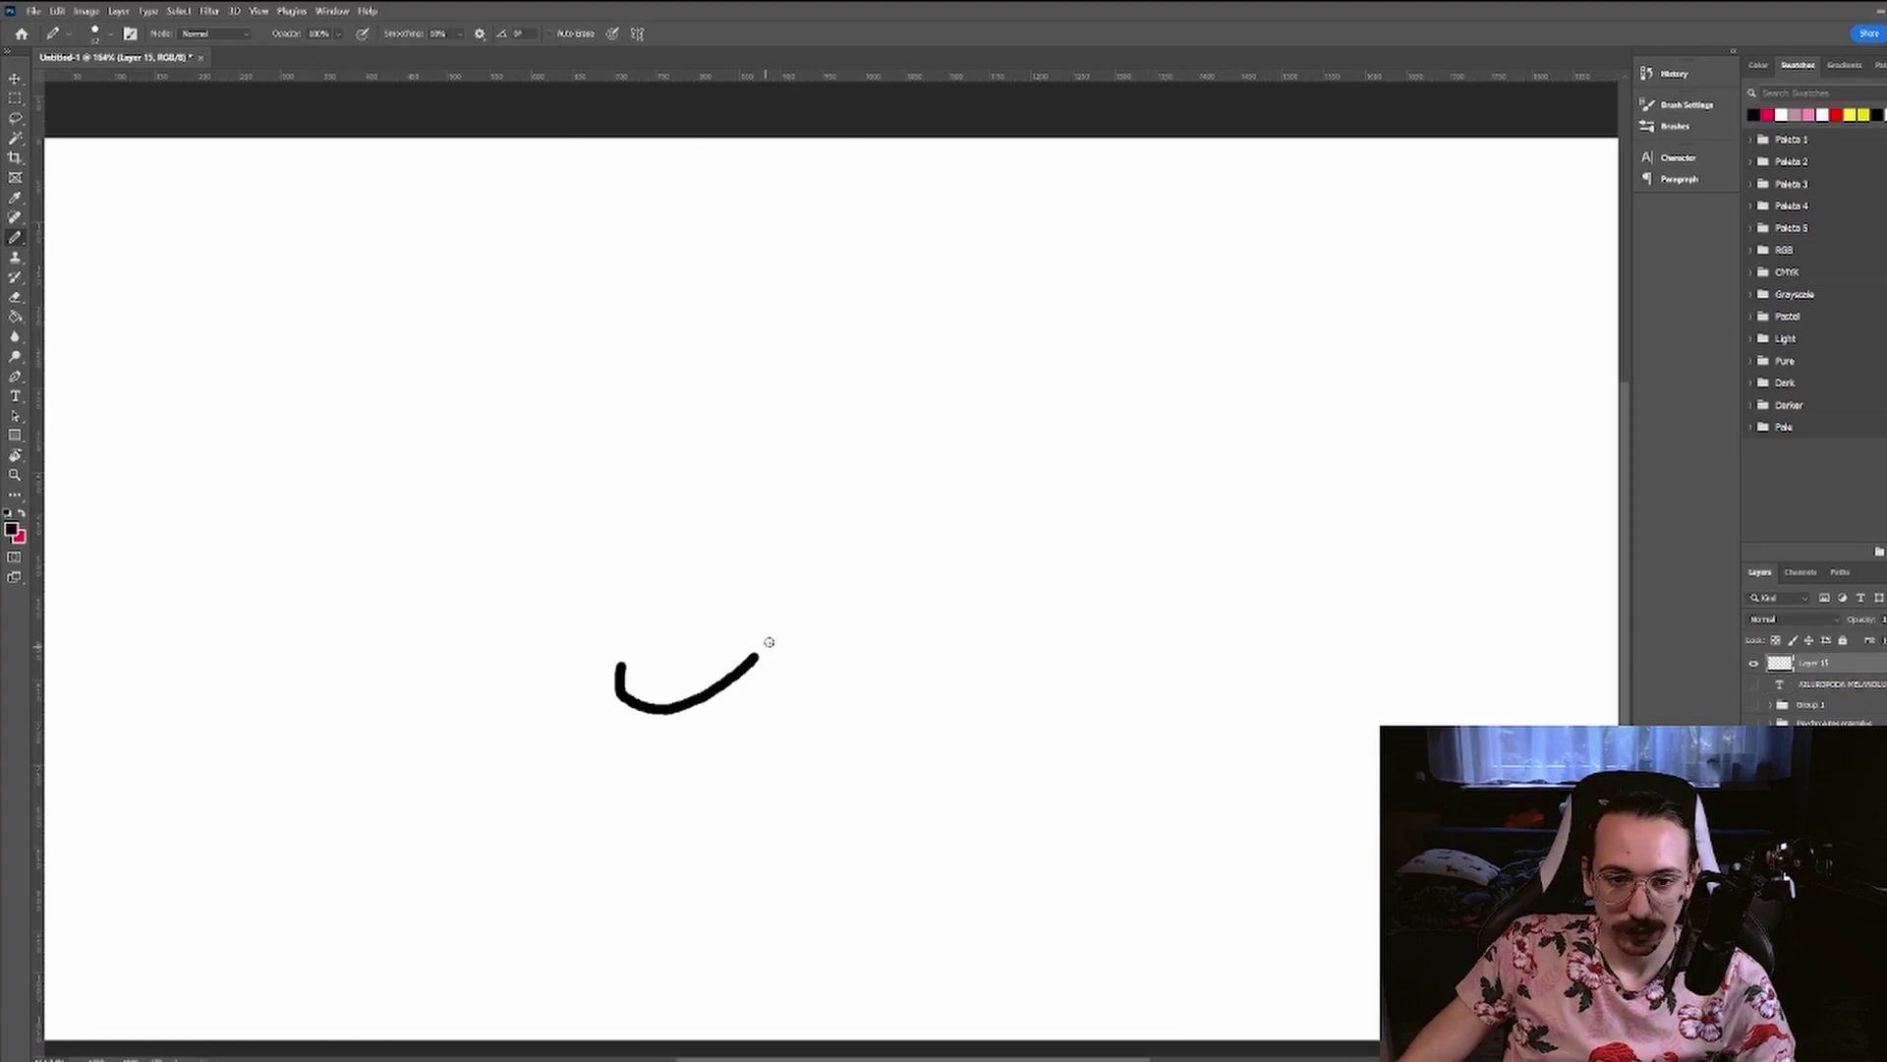
{"action": "left_click_drag", "start_coordinate": [769, 642], "coordinate": [884, 541]}
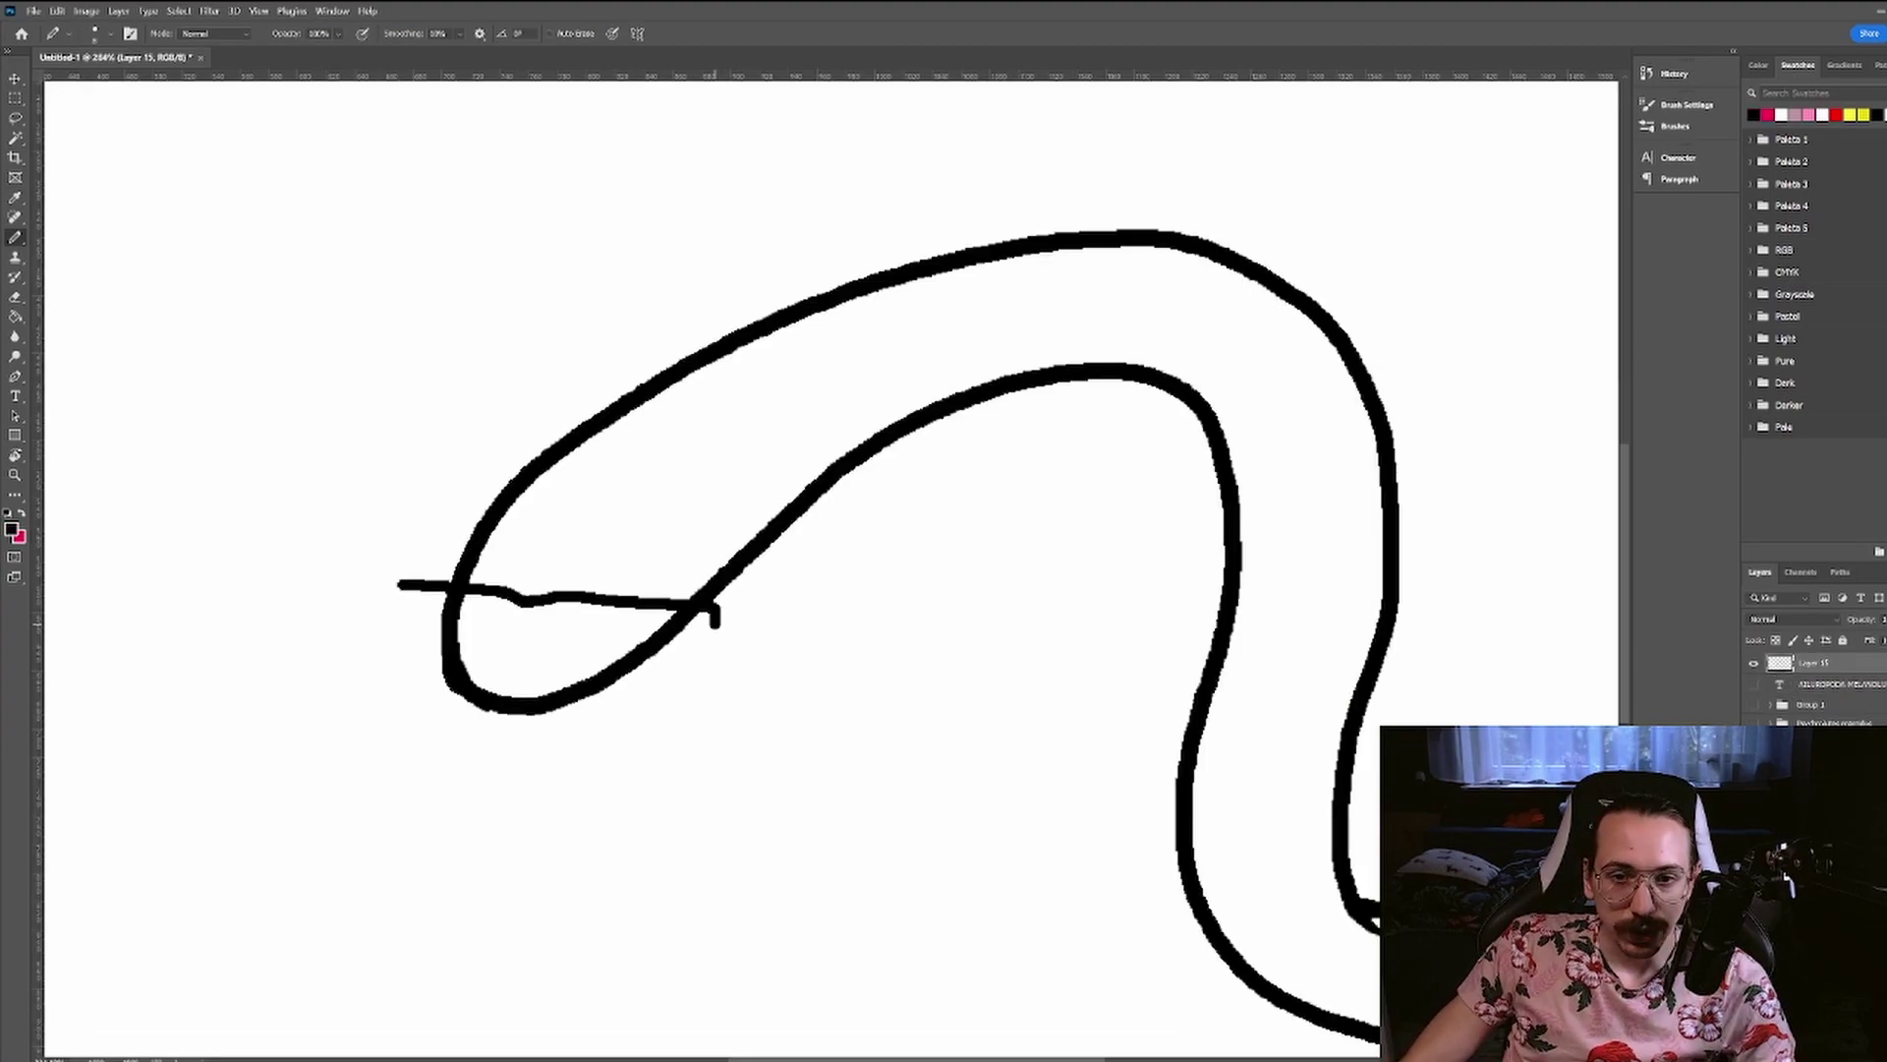
- Draw the far lens of the rectangular glasses across the worm's head and undo the last two strokes below them
{"action": "scroll", "coordinate": [722, 611], "scroll_direction": "up", "scroll_amount": 2}
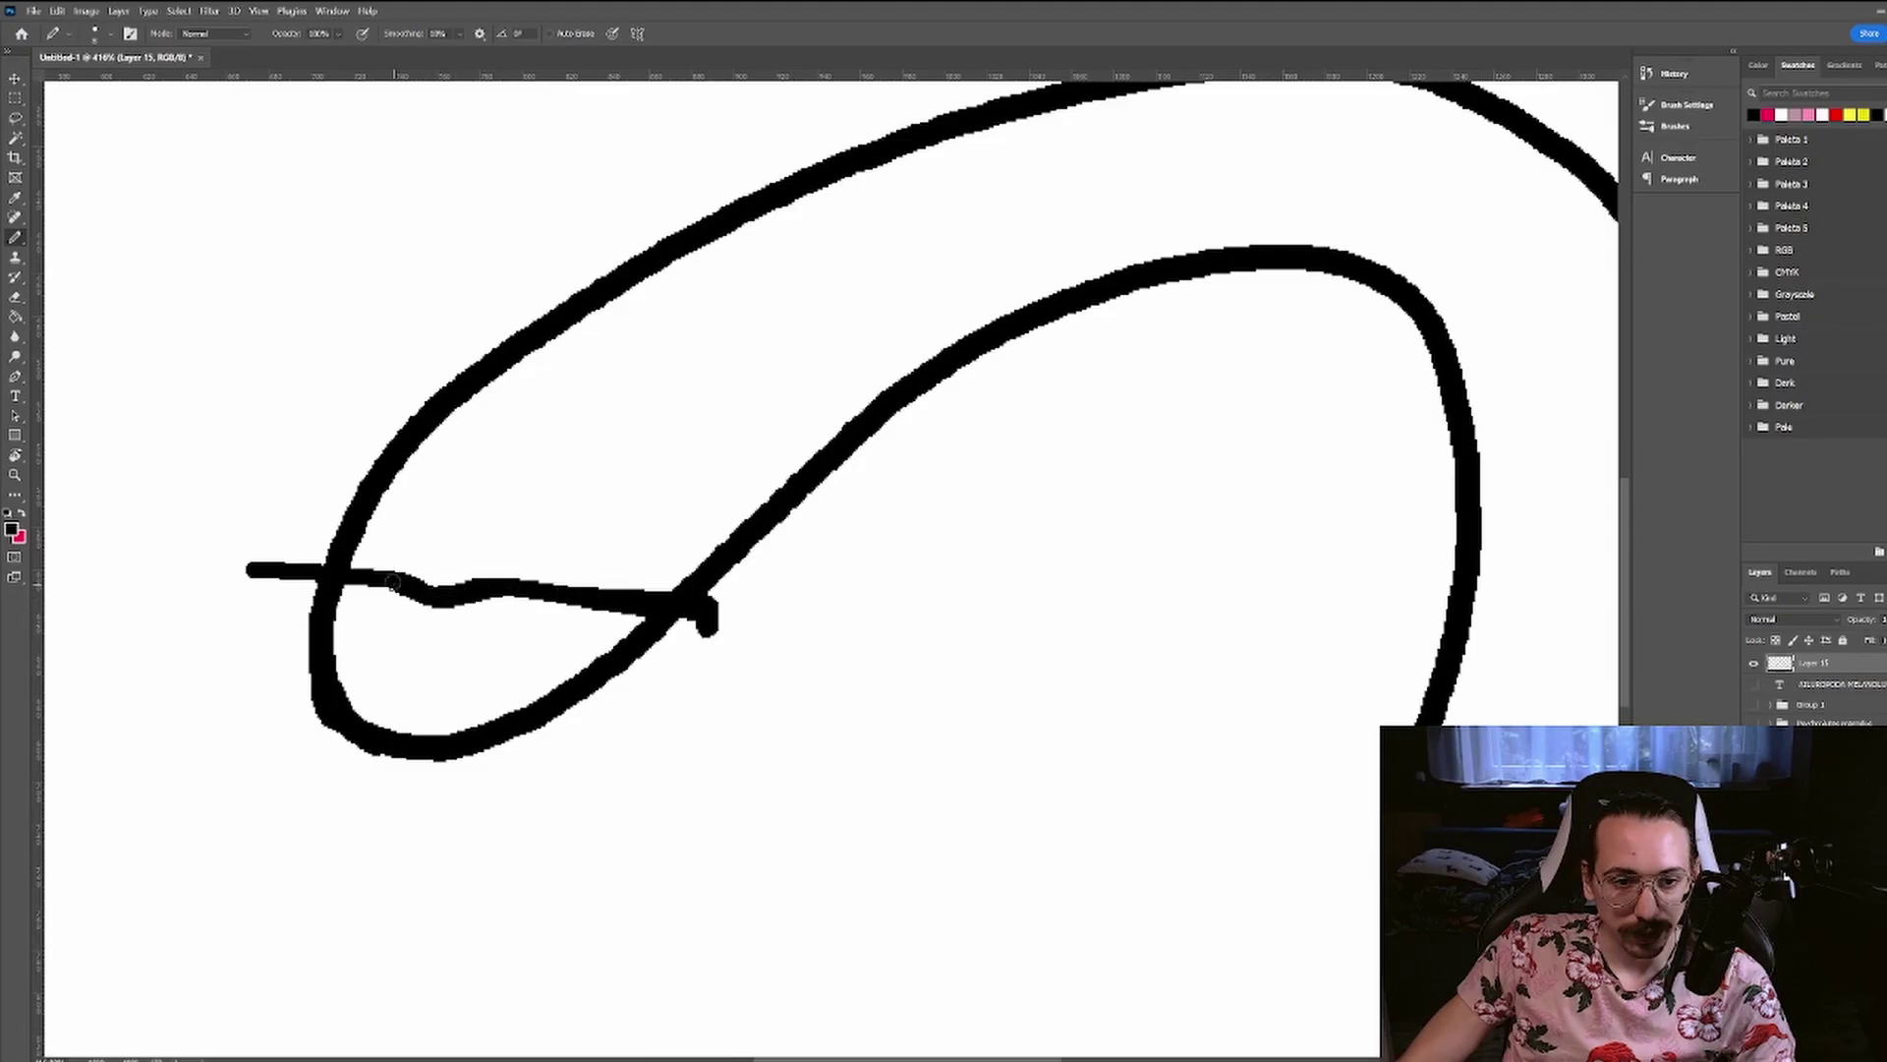
{"action": "left_click_drag", "start_coordinate": [243, 568], "coordinate": [395, 644]}
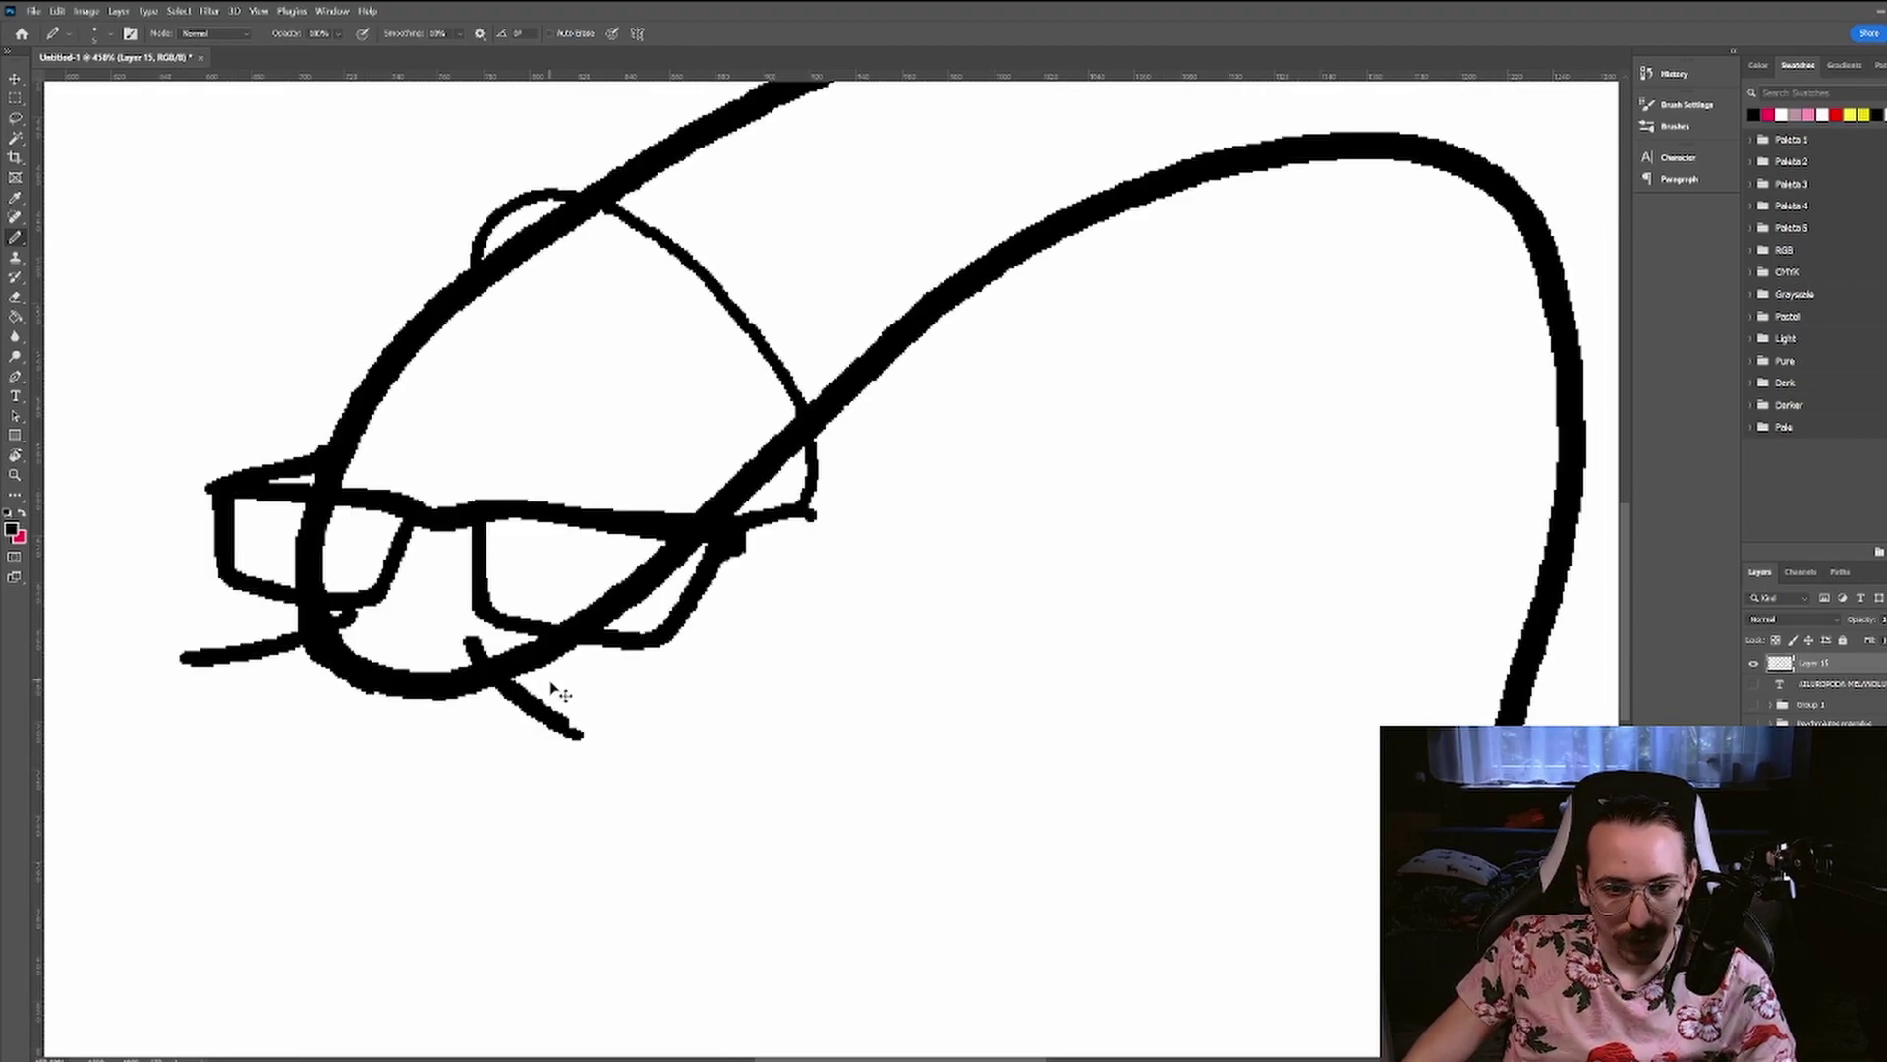
{"action": "key", "text": "ctrl+z"}
{"action": "key", "text": "ctrl+z"}
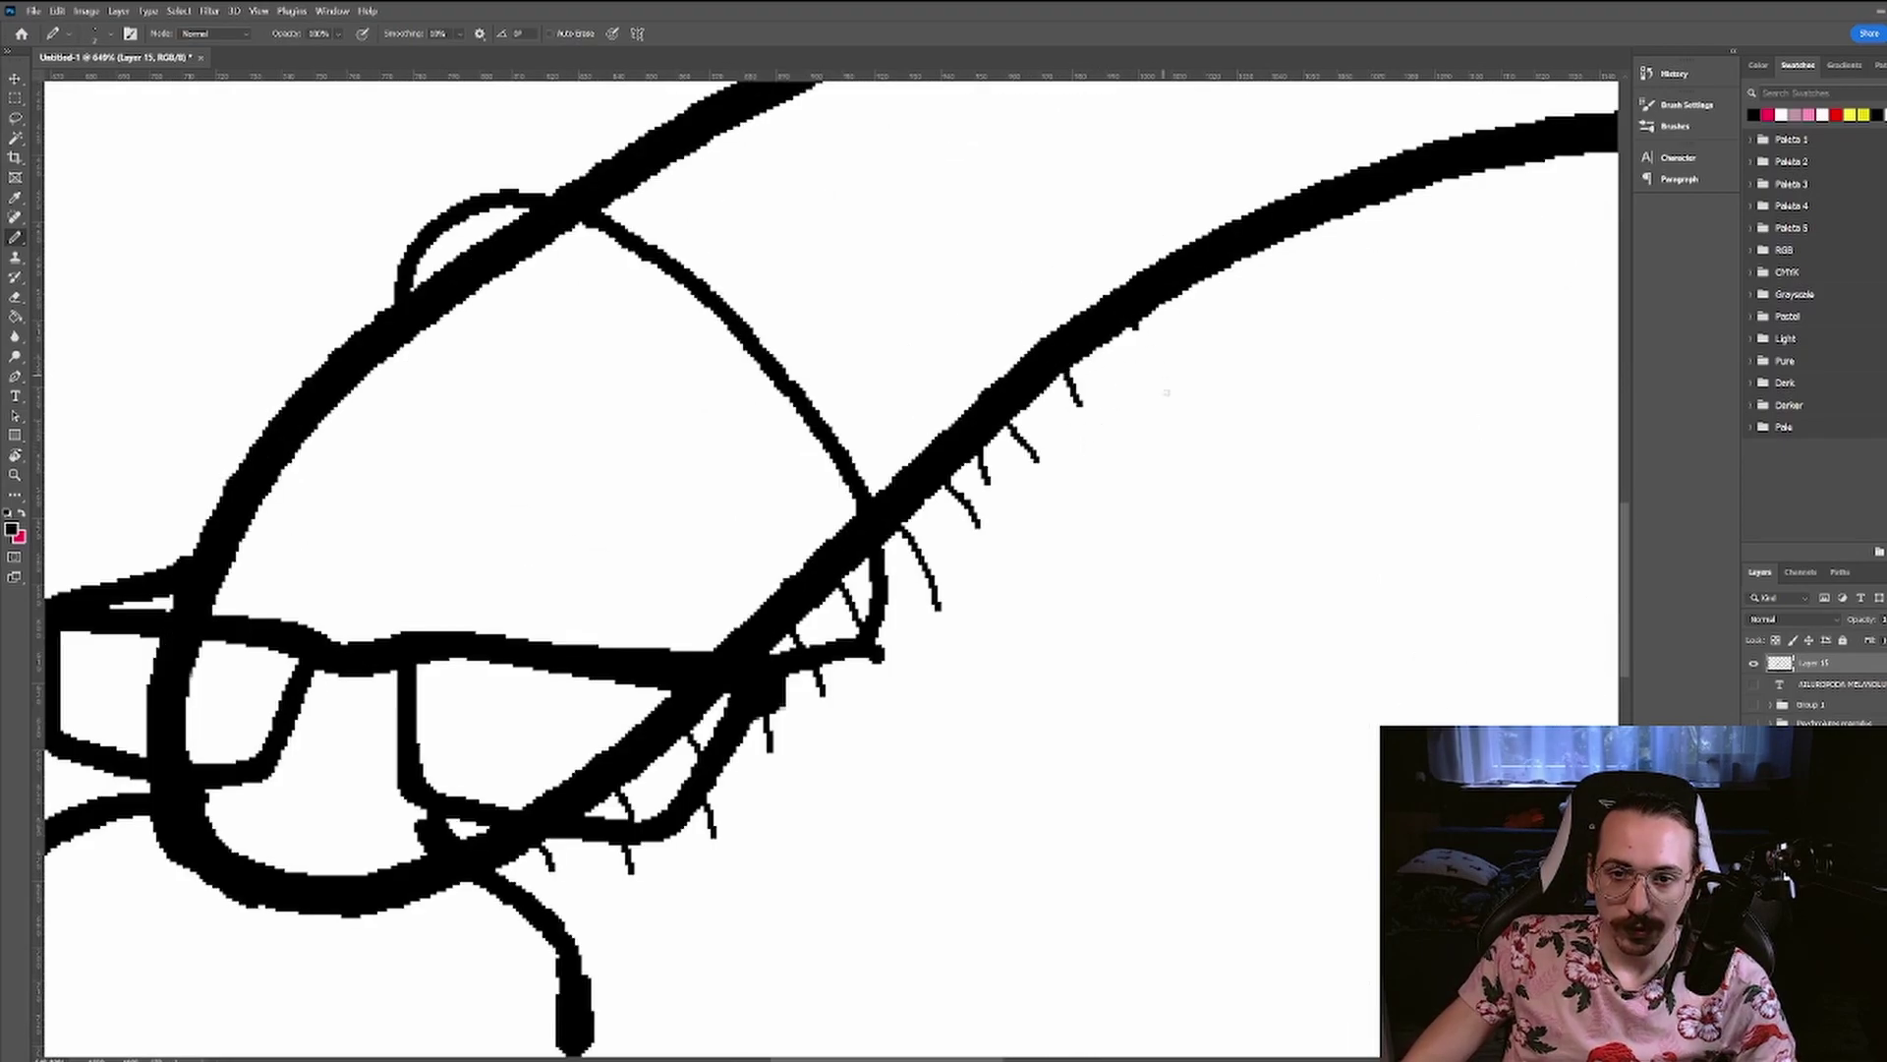
- Draw a row of short, thin bristle-like legs along the underside of the worm's arching body
{"action": "left_click_drag", "start_coordinate": [1142, 327], "coordinate": [1156, 364]}
{"action": "scroll", "coordinate": [825, 565], "scroll_direction": "down", "scroll_amount": 5}
{"action": "scroll", "coordinate": [825, 565], "scroll_direction": "up", "scroll_amount": 3}
{"action": "left_click_drag", "start_coordinate": [934, 376], "coordinate": [922, 412]}
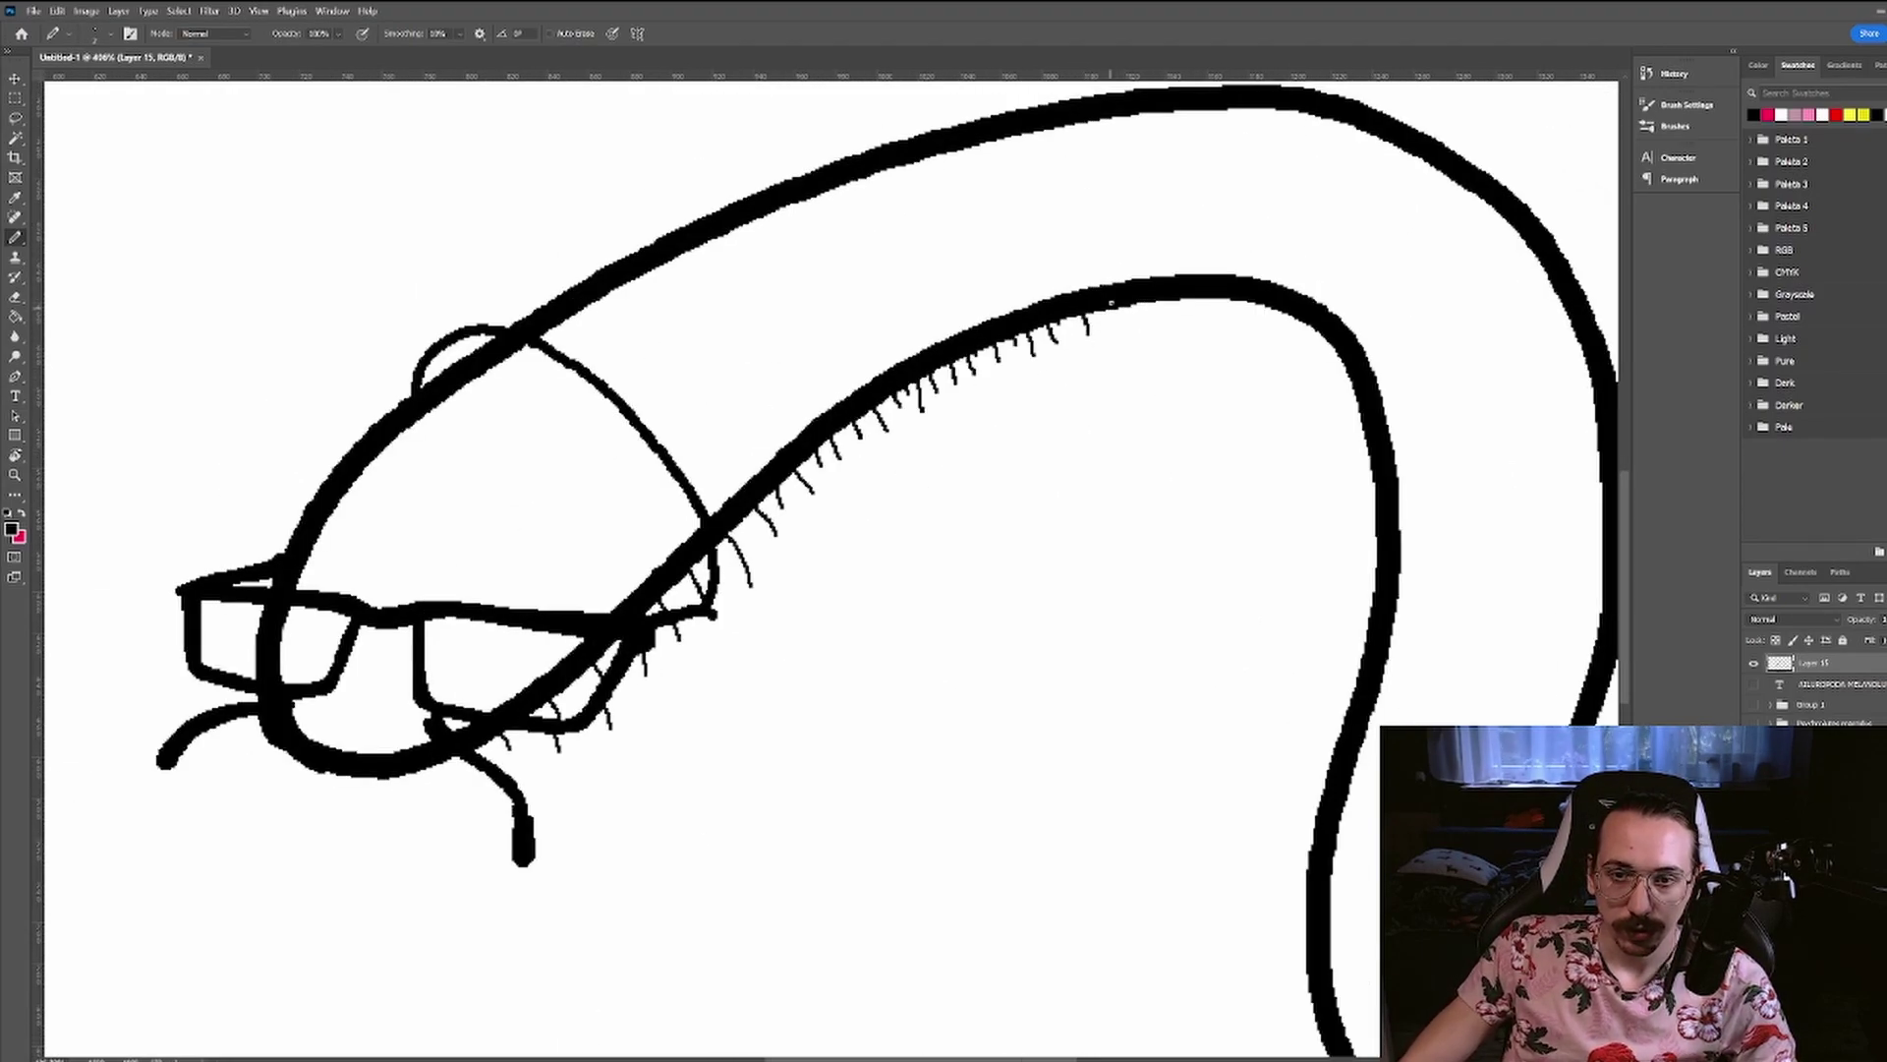
{"action": "scroll", "coordinate": [825, 565], "scroll_direction": "down", "scroll_amount": 3}
{"action": "scroll", "coordinate": [826, 565], "scroll_direction": "up", "scroll_amount": 3}
{"action": "left_click_drag", "start_coordinate": [1177, 380], "coordinate": [1189, 407]}
{"action": "left_click_drag", "start_coordinate": [1245, 430], "coordinate": [1256, 463]}
{"action": "scroll", "coordinate": [826, 565], "scroll_direction": "down", "scroll_amount": 3}
{"action": "left_click_drag", "start_coordinate": [1004, 422], "coordinate": [1014, 438]}
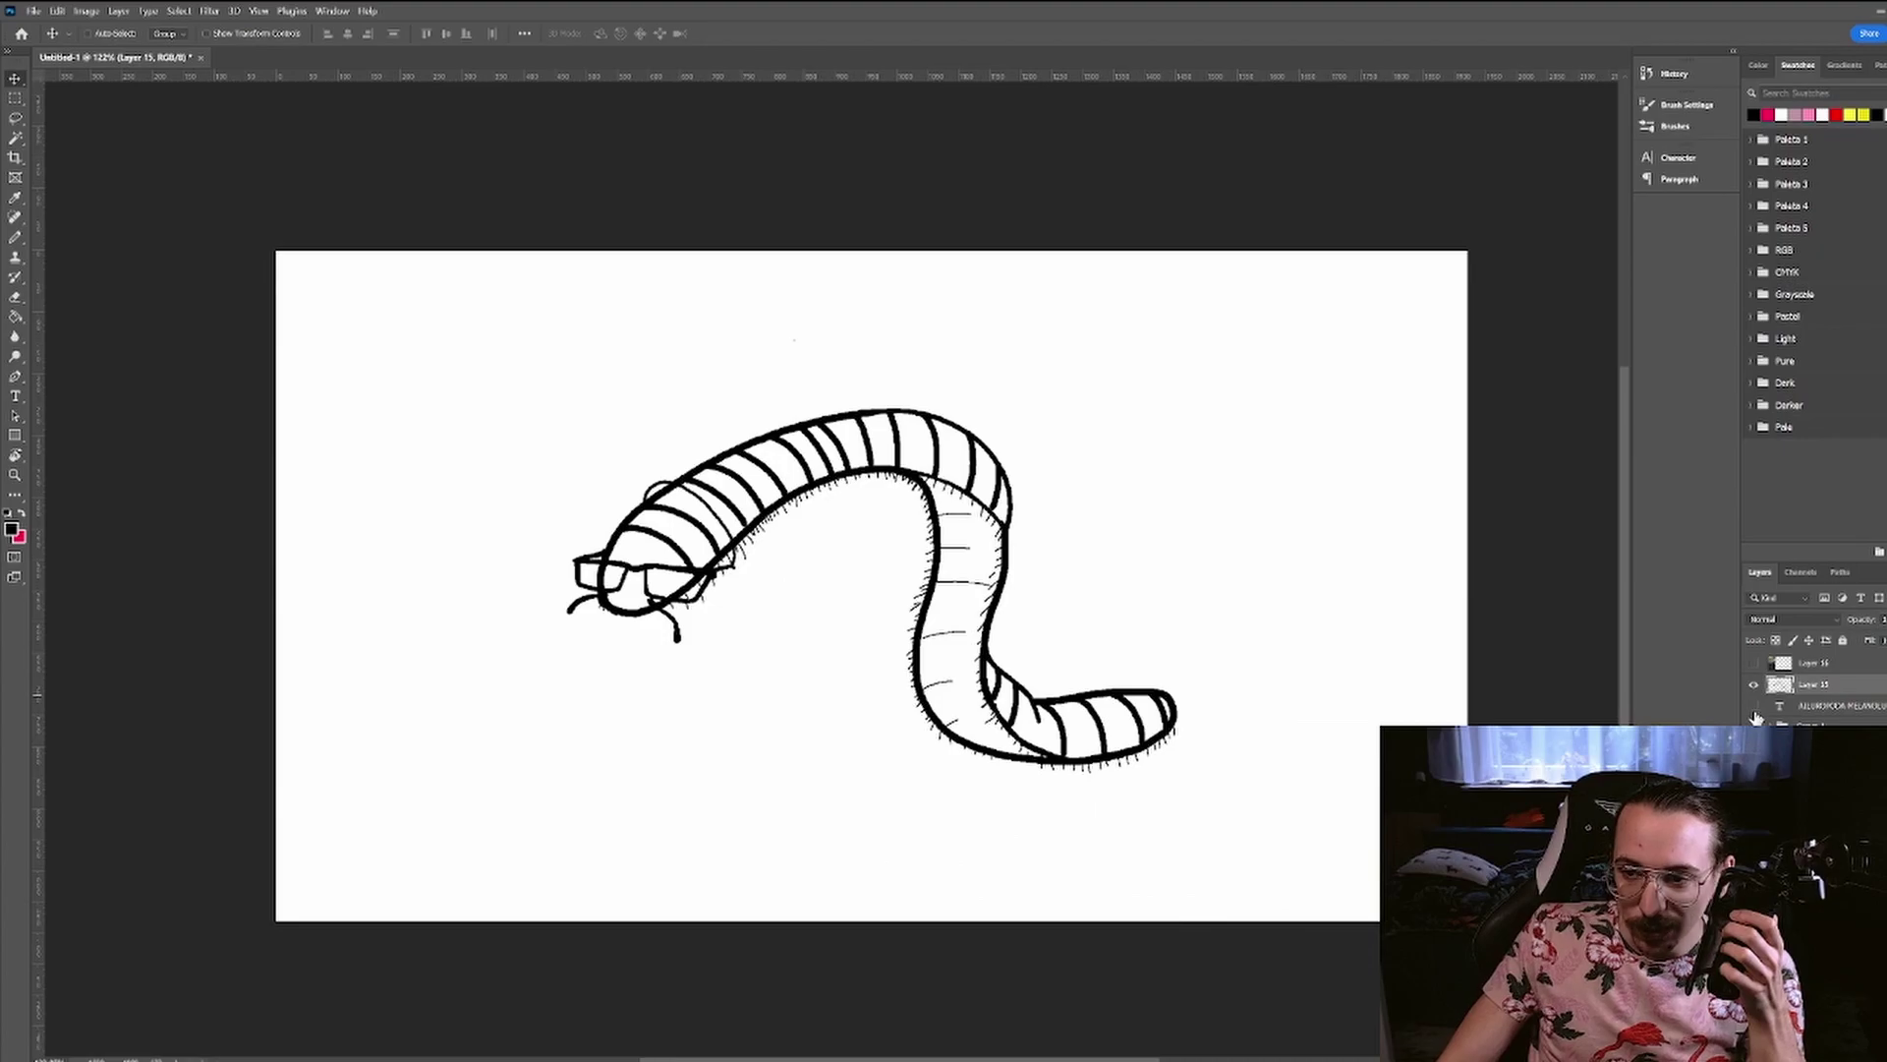
- Add the title "Silurus glanis" in large black text near the upper edge of the blank page
{"action": "left_click", "coordinate": [1754, 706]}
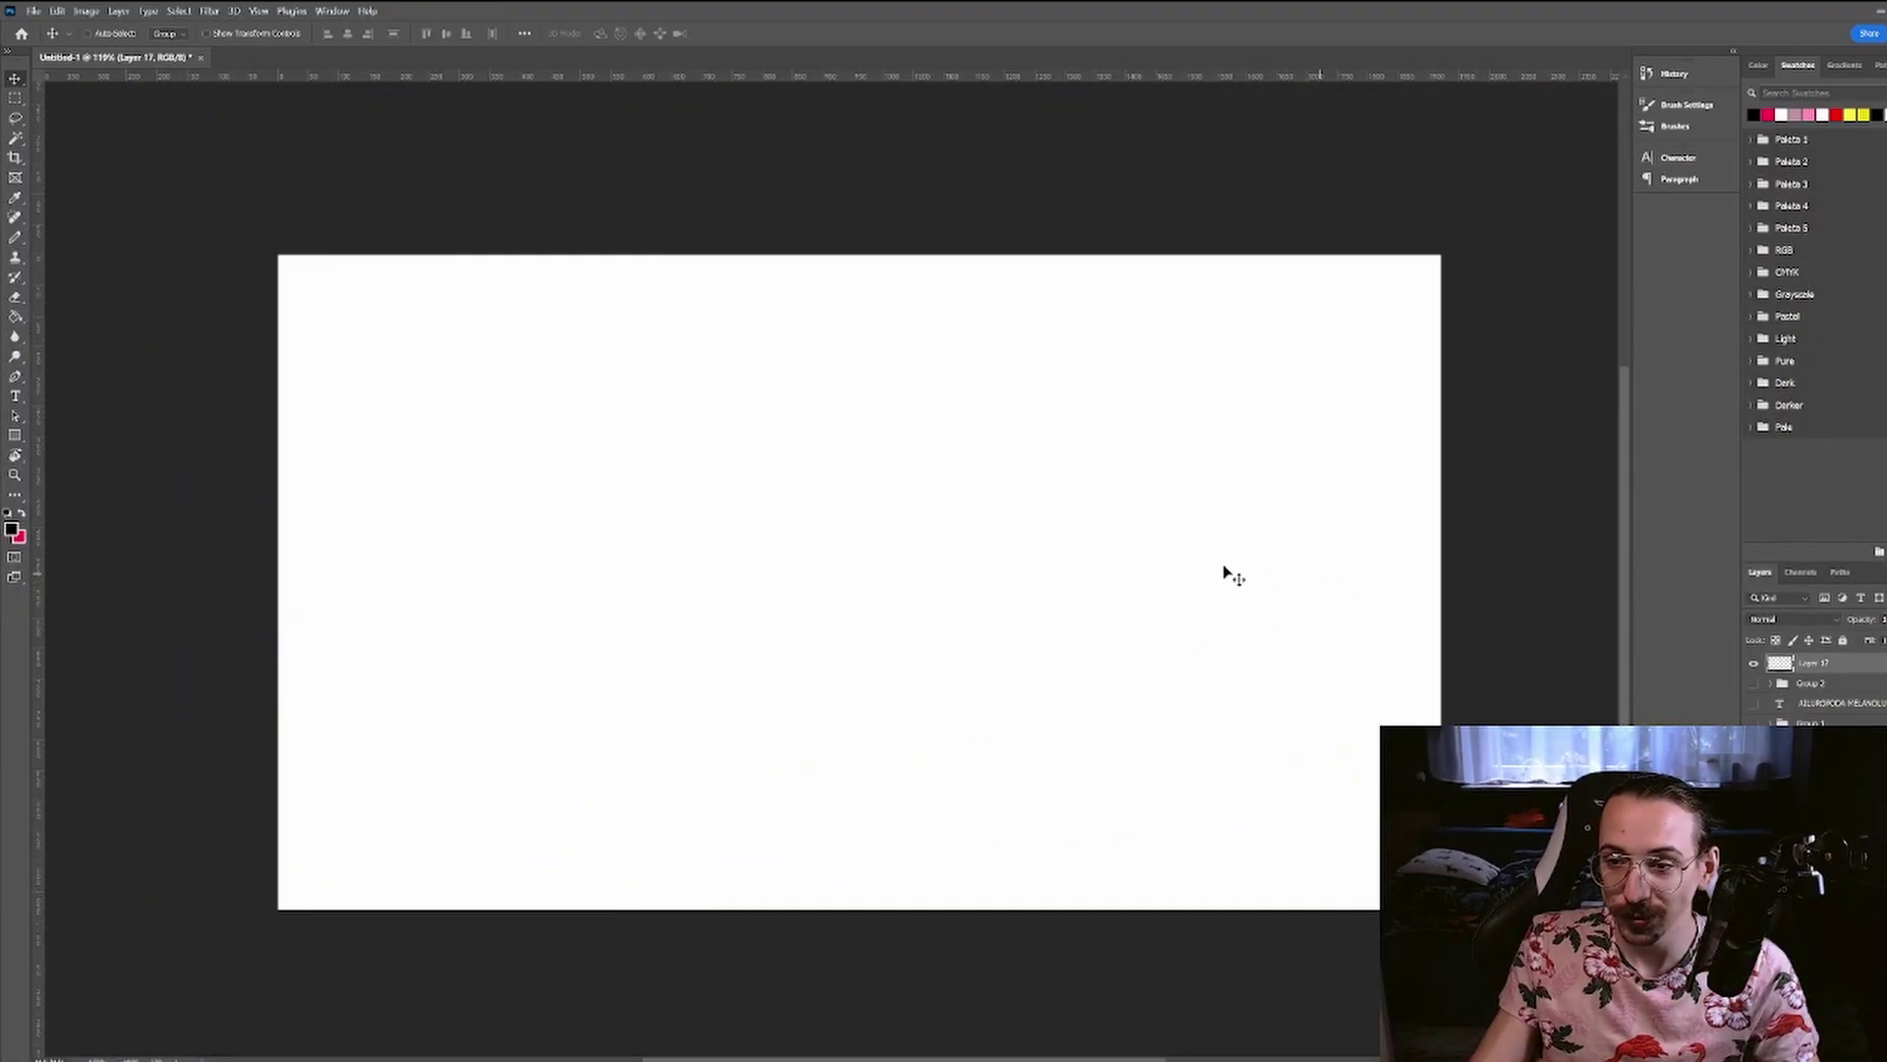
{"action": "key", "text": "t"}
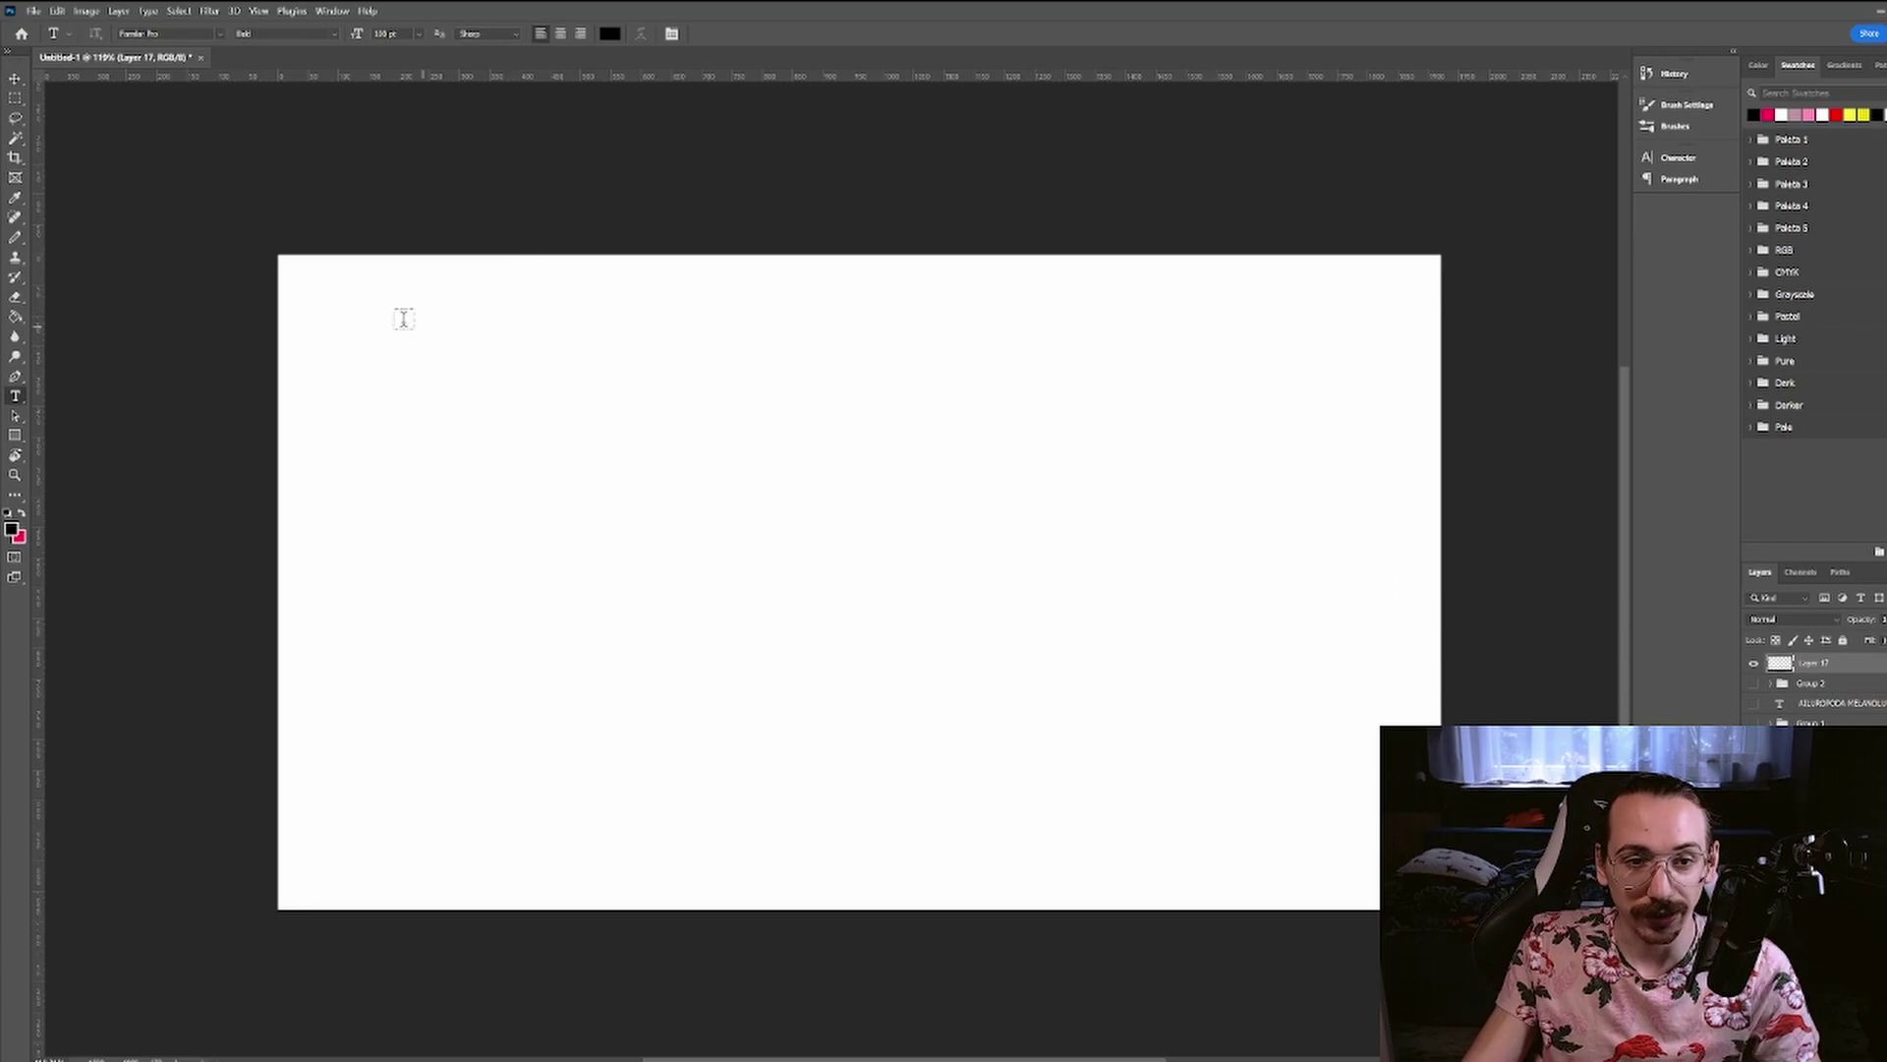
{"action": "left_click_drag", "start_coordinate": [386, 309], "coordinate": [1284, 439]}
{"action": "type", "text": "Silurus glanis"}
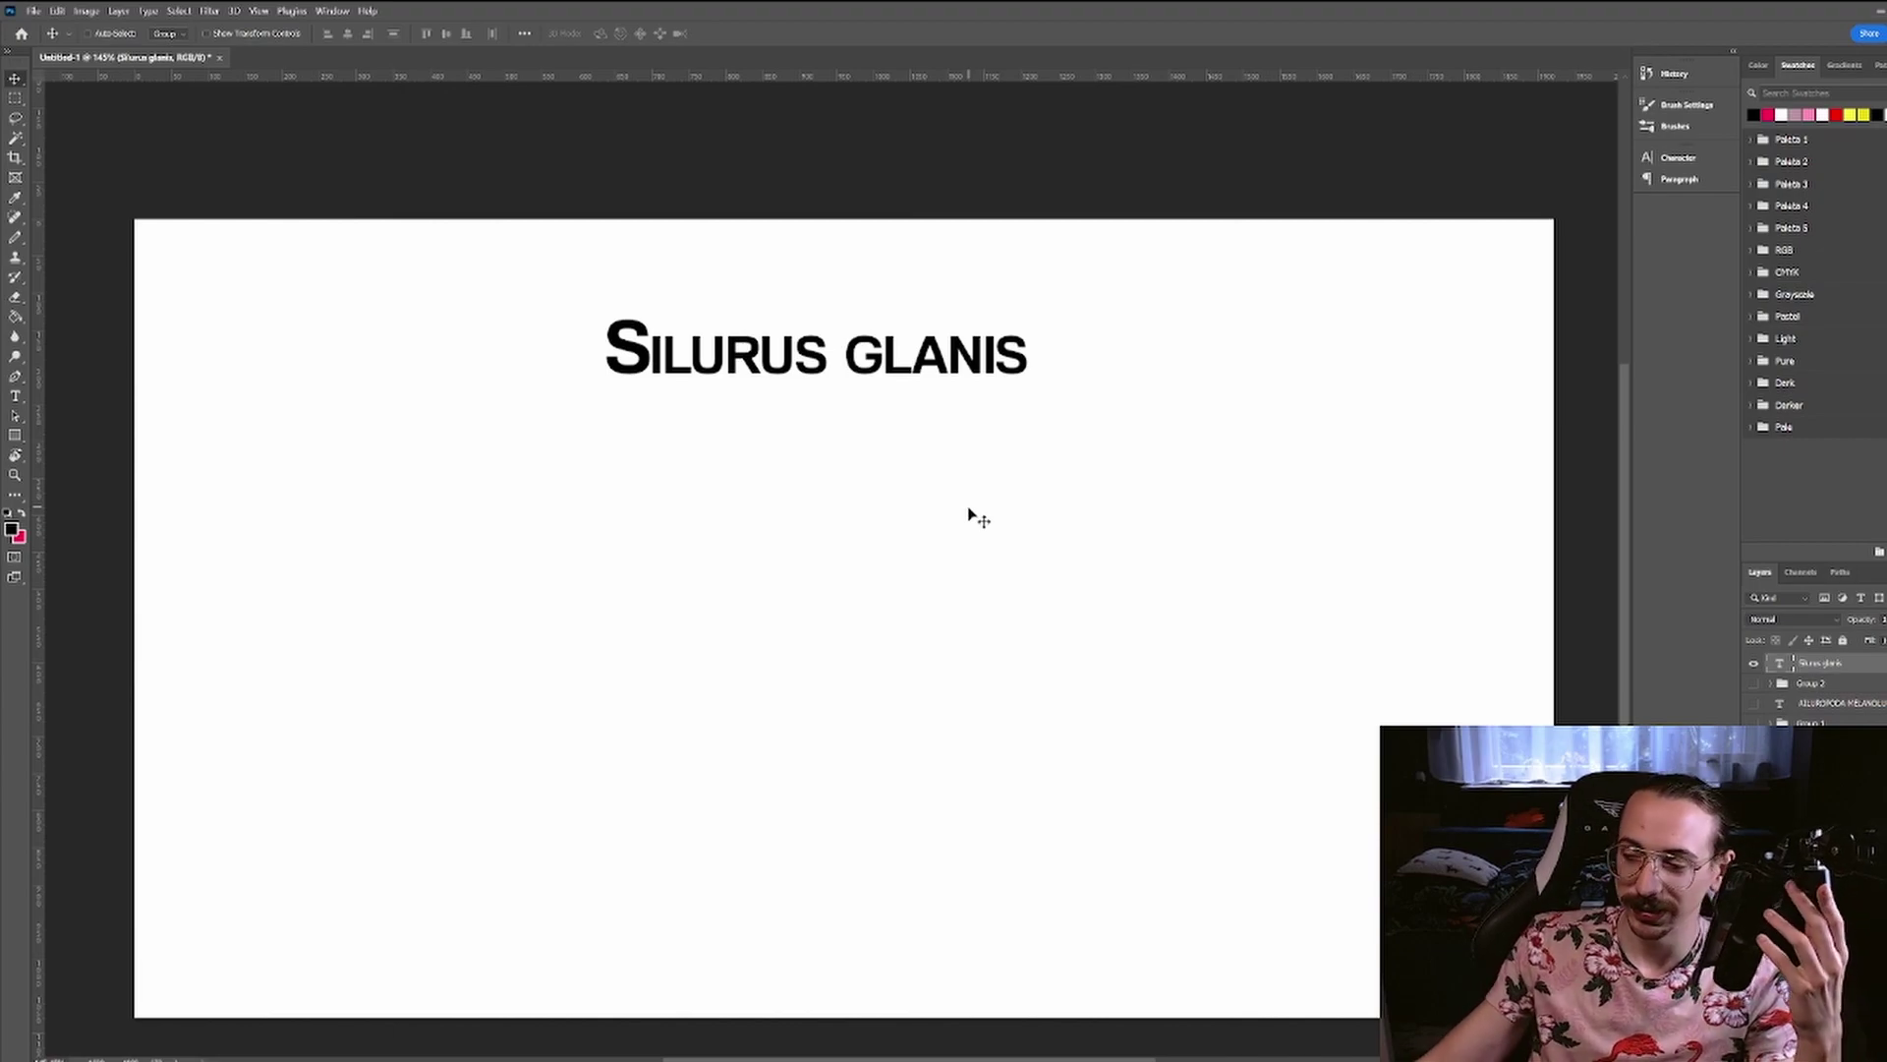
{"action": "scroll", "coordinate": [1256, 792], "scroll_direction": "down", "scroll_amount": 1}
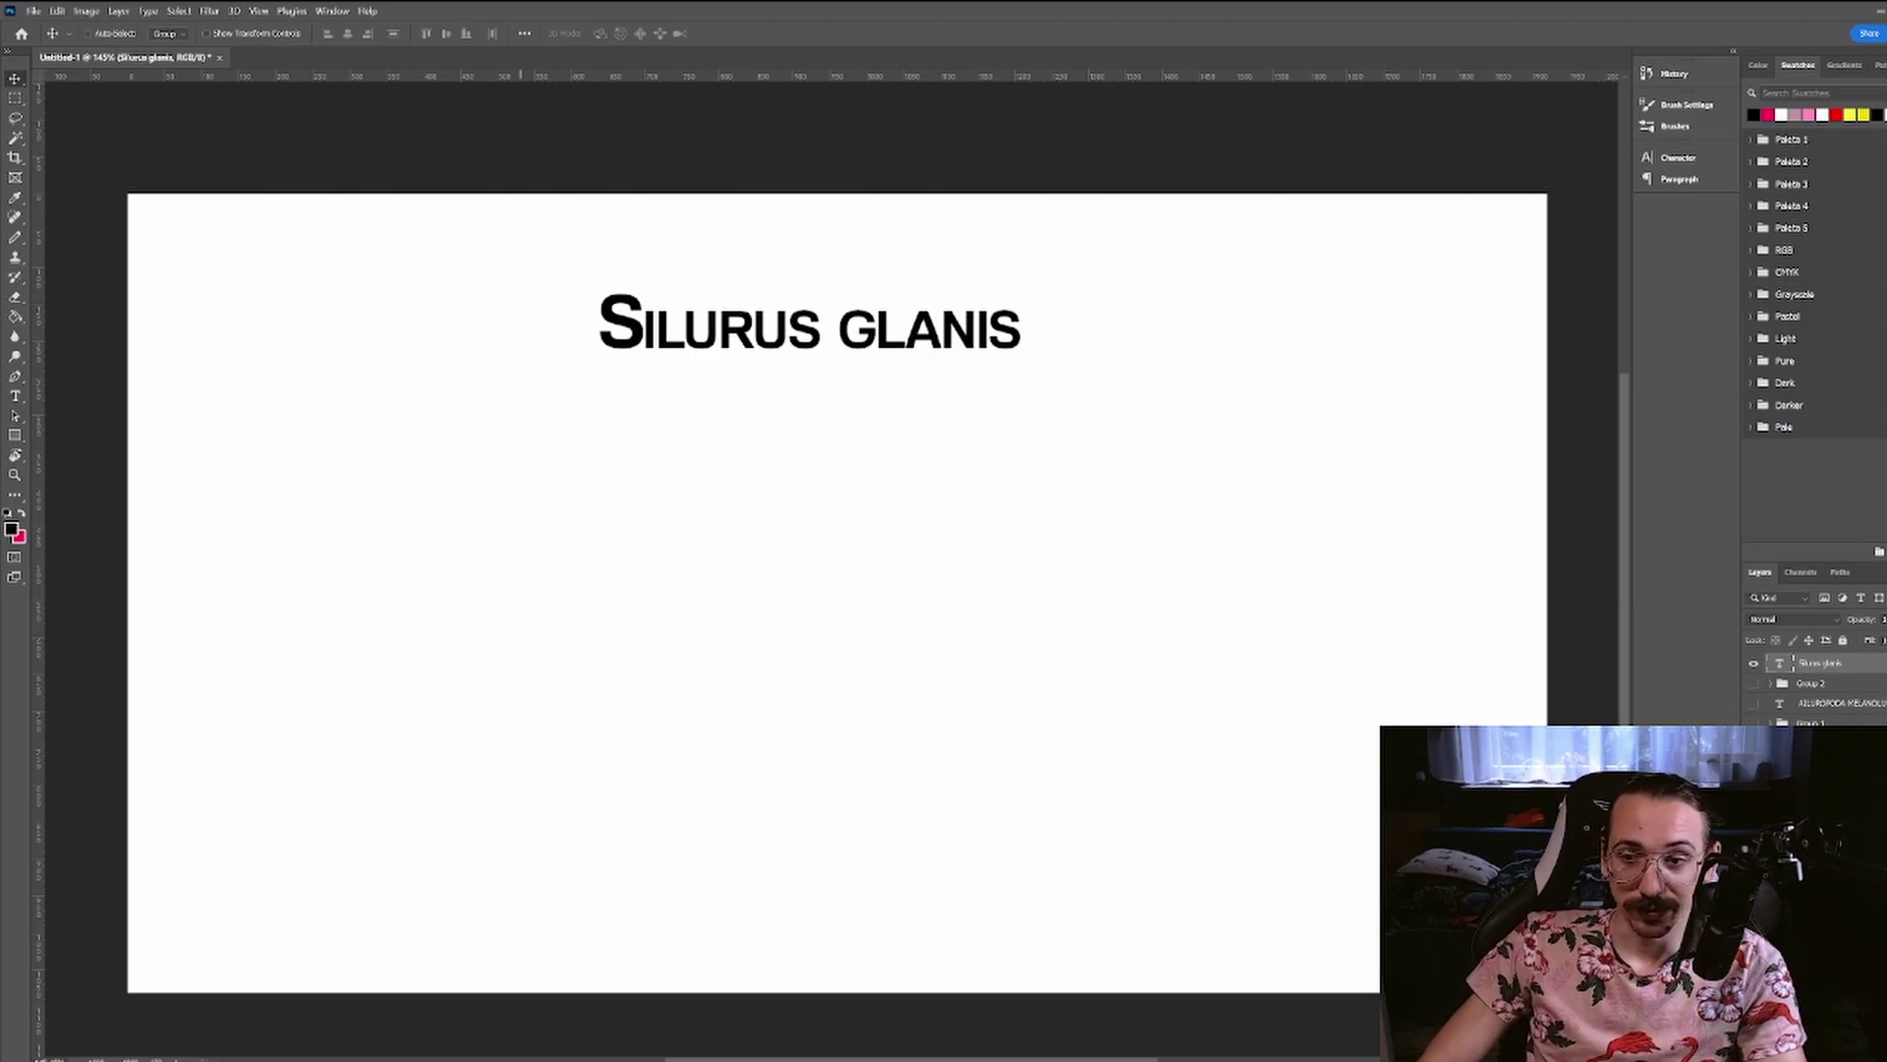
{"action": "scroll", "coordinate": [1294, 691], "scroll_direction": "down", "scroll_amount": 1}
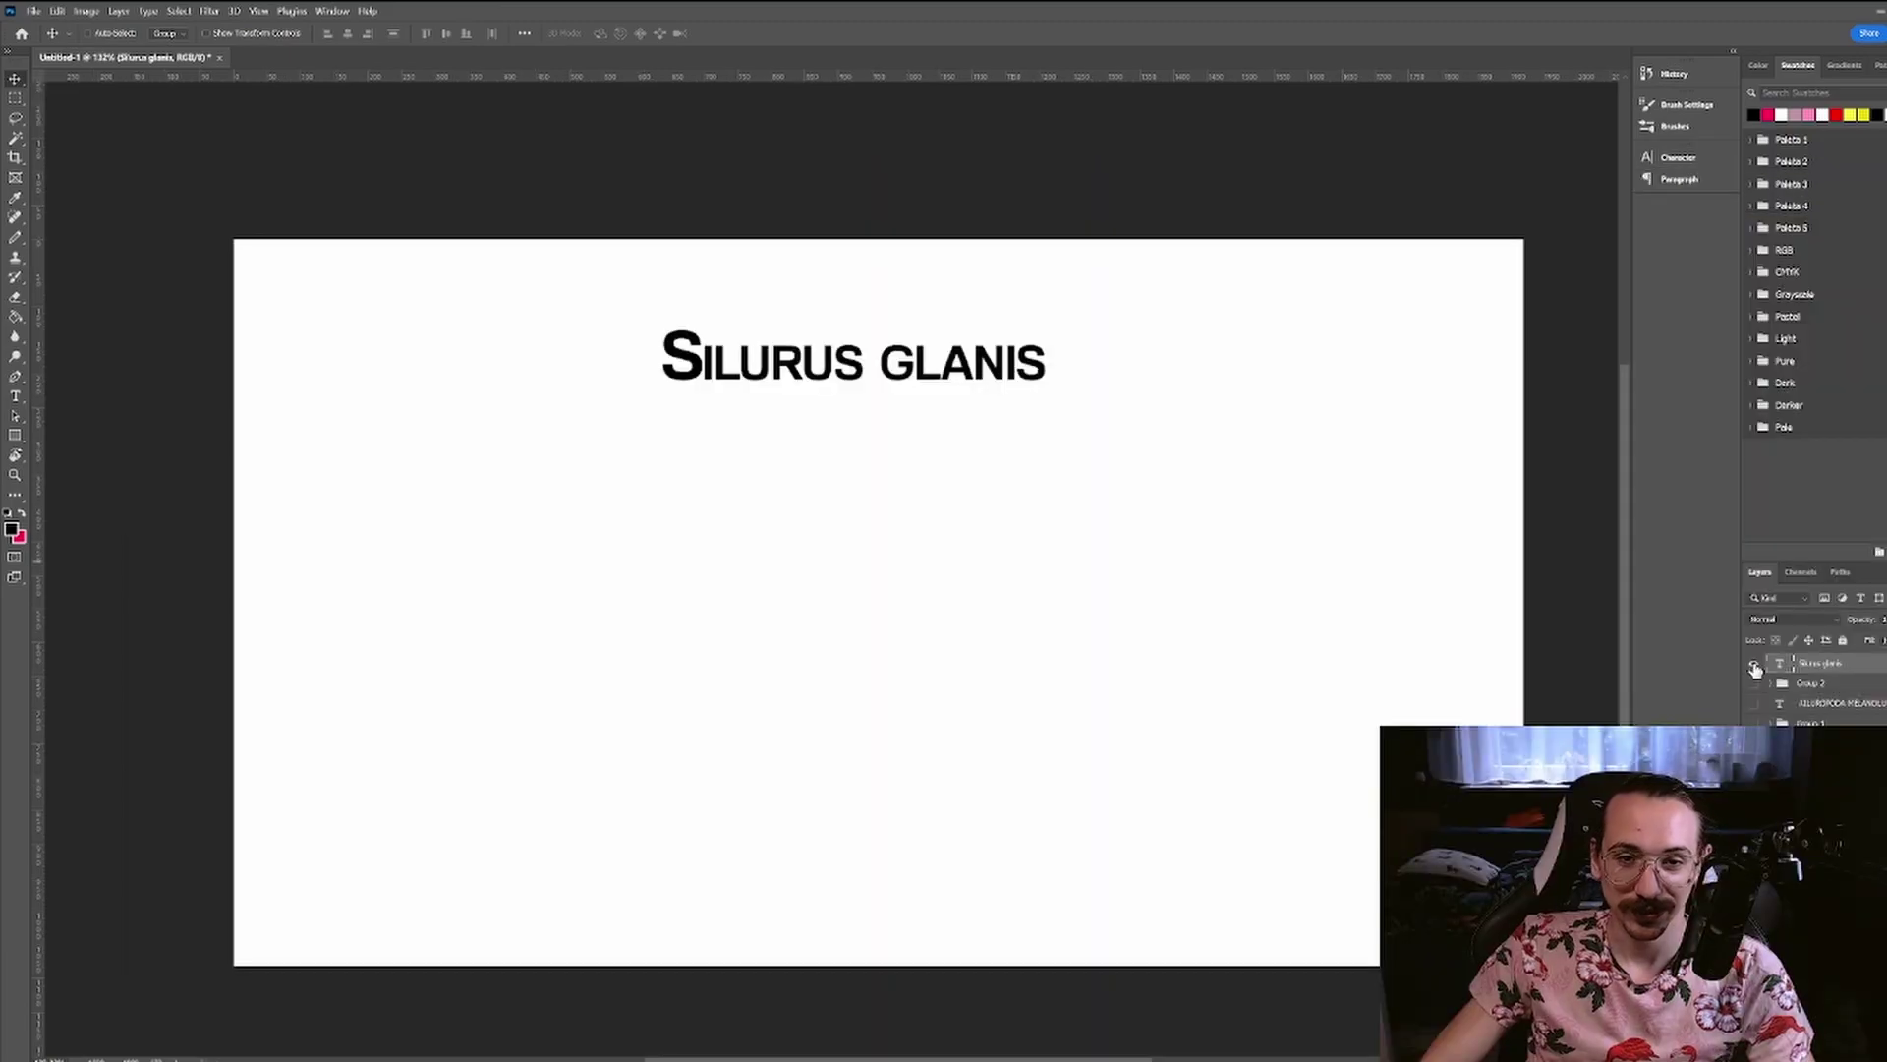
- Hide the "Silurus glanis" title and draw a domed silo outline with thin curved ribs running down the dome
{"action": "left_click", "coordinate": [1753, 669]}
{"action": "key", "text": "ctrl+plus"}
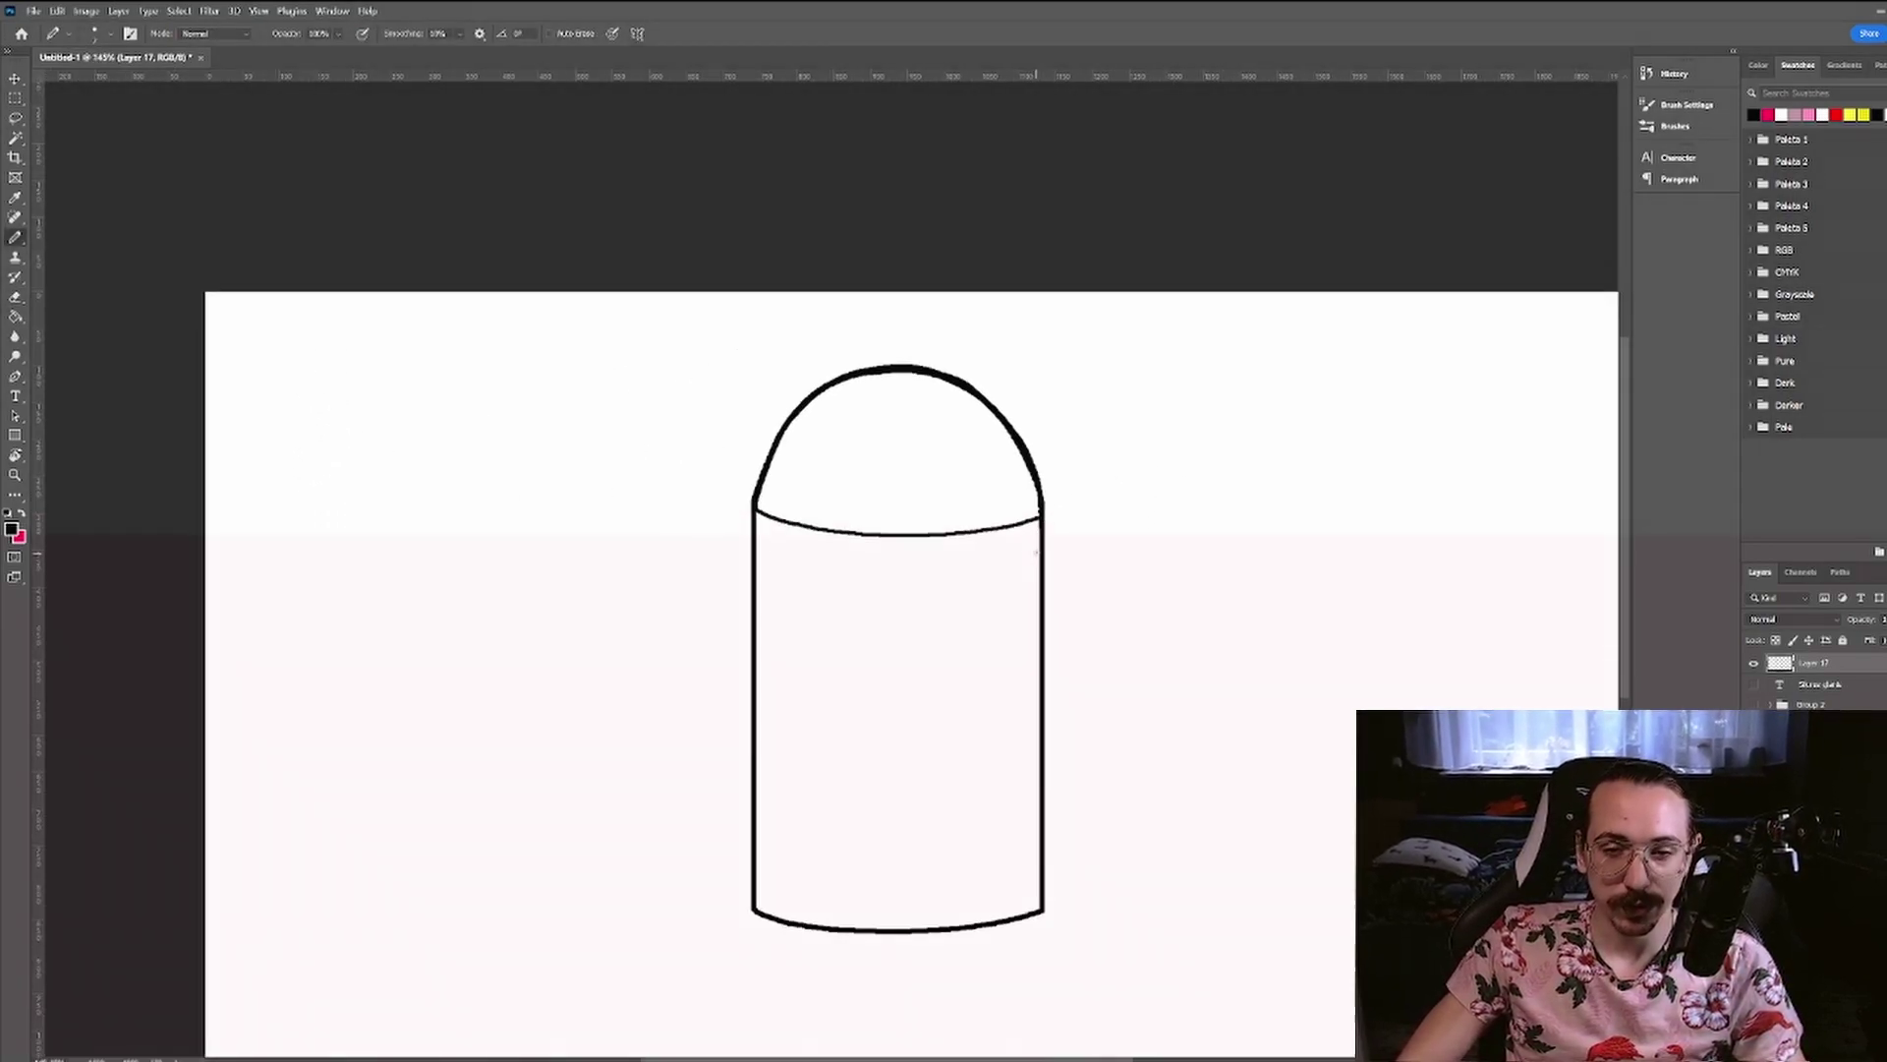
{"action": "scroll", "coordinate": [952, 494], "scroll_direction": "up", "scroll_amount": 5}
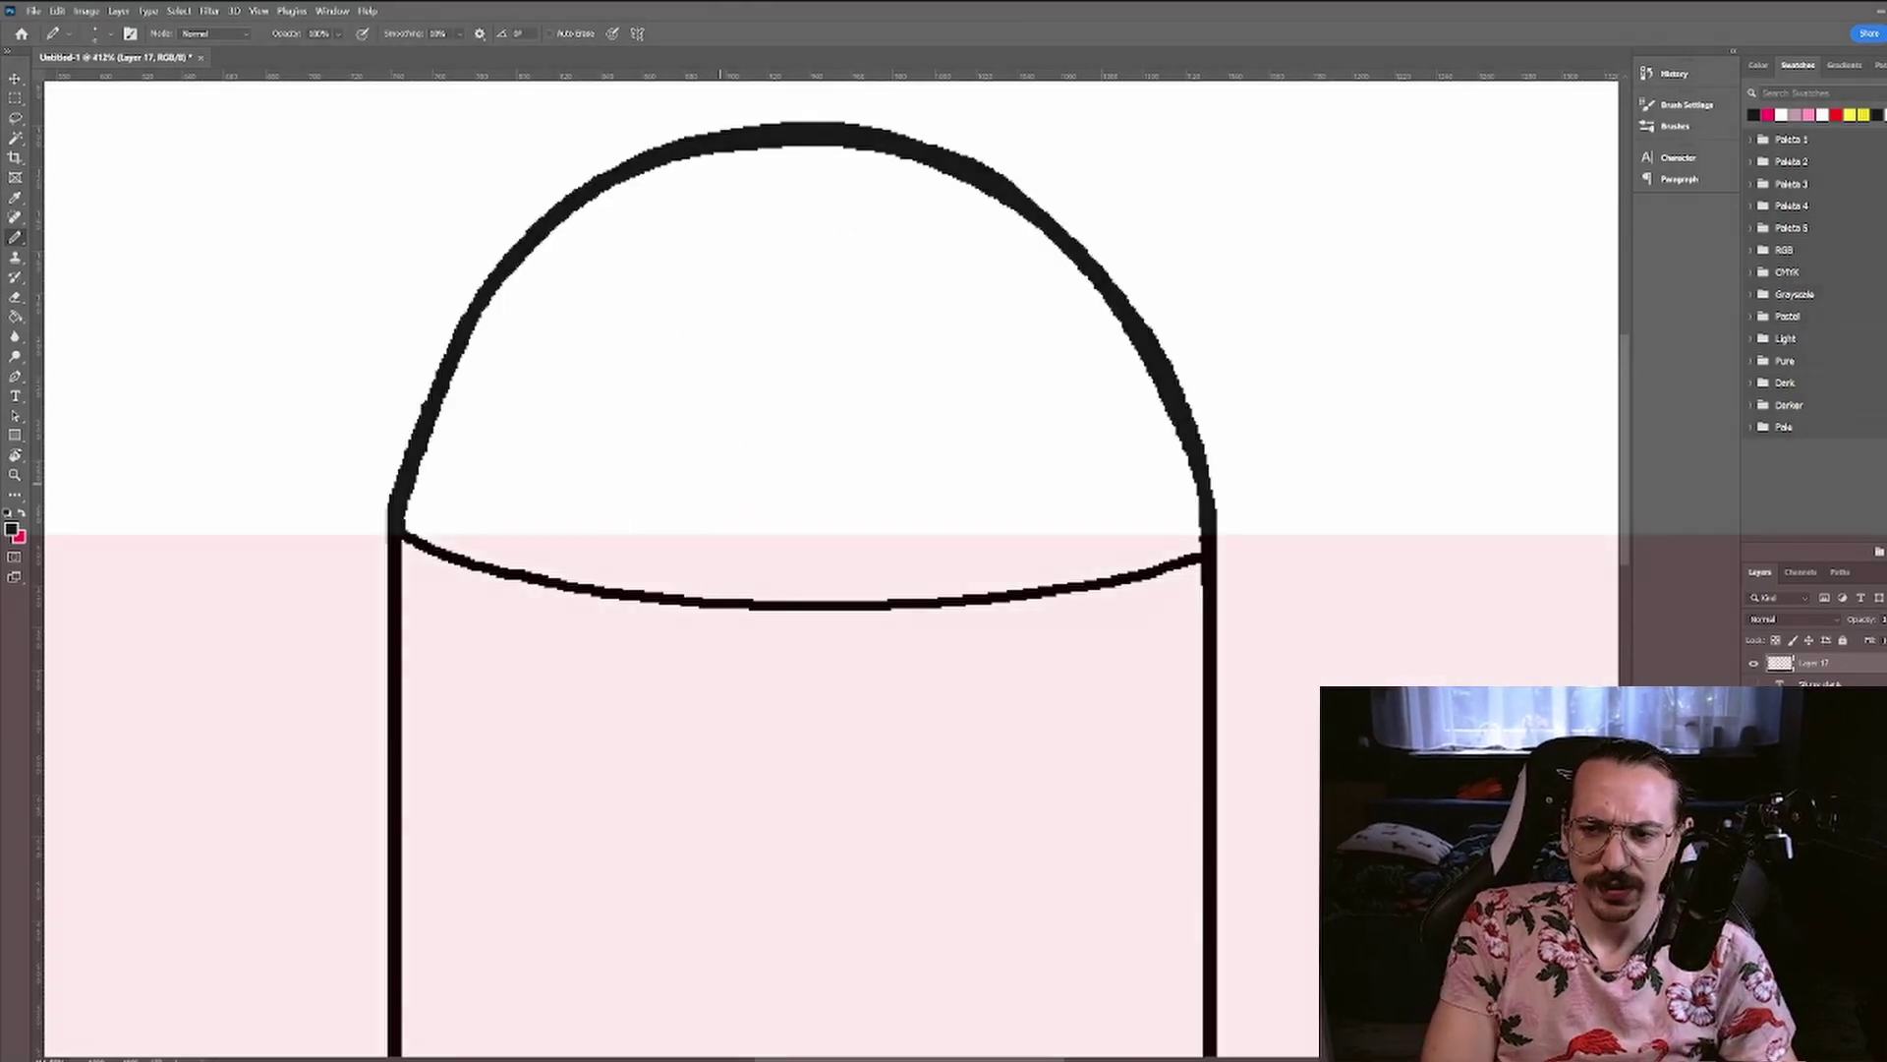
{"action": "scroll", "coordinate": [784, 416], "scroll_direction": "down", "scroll_amount": 2}
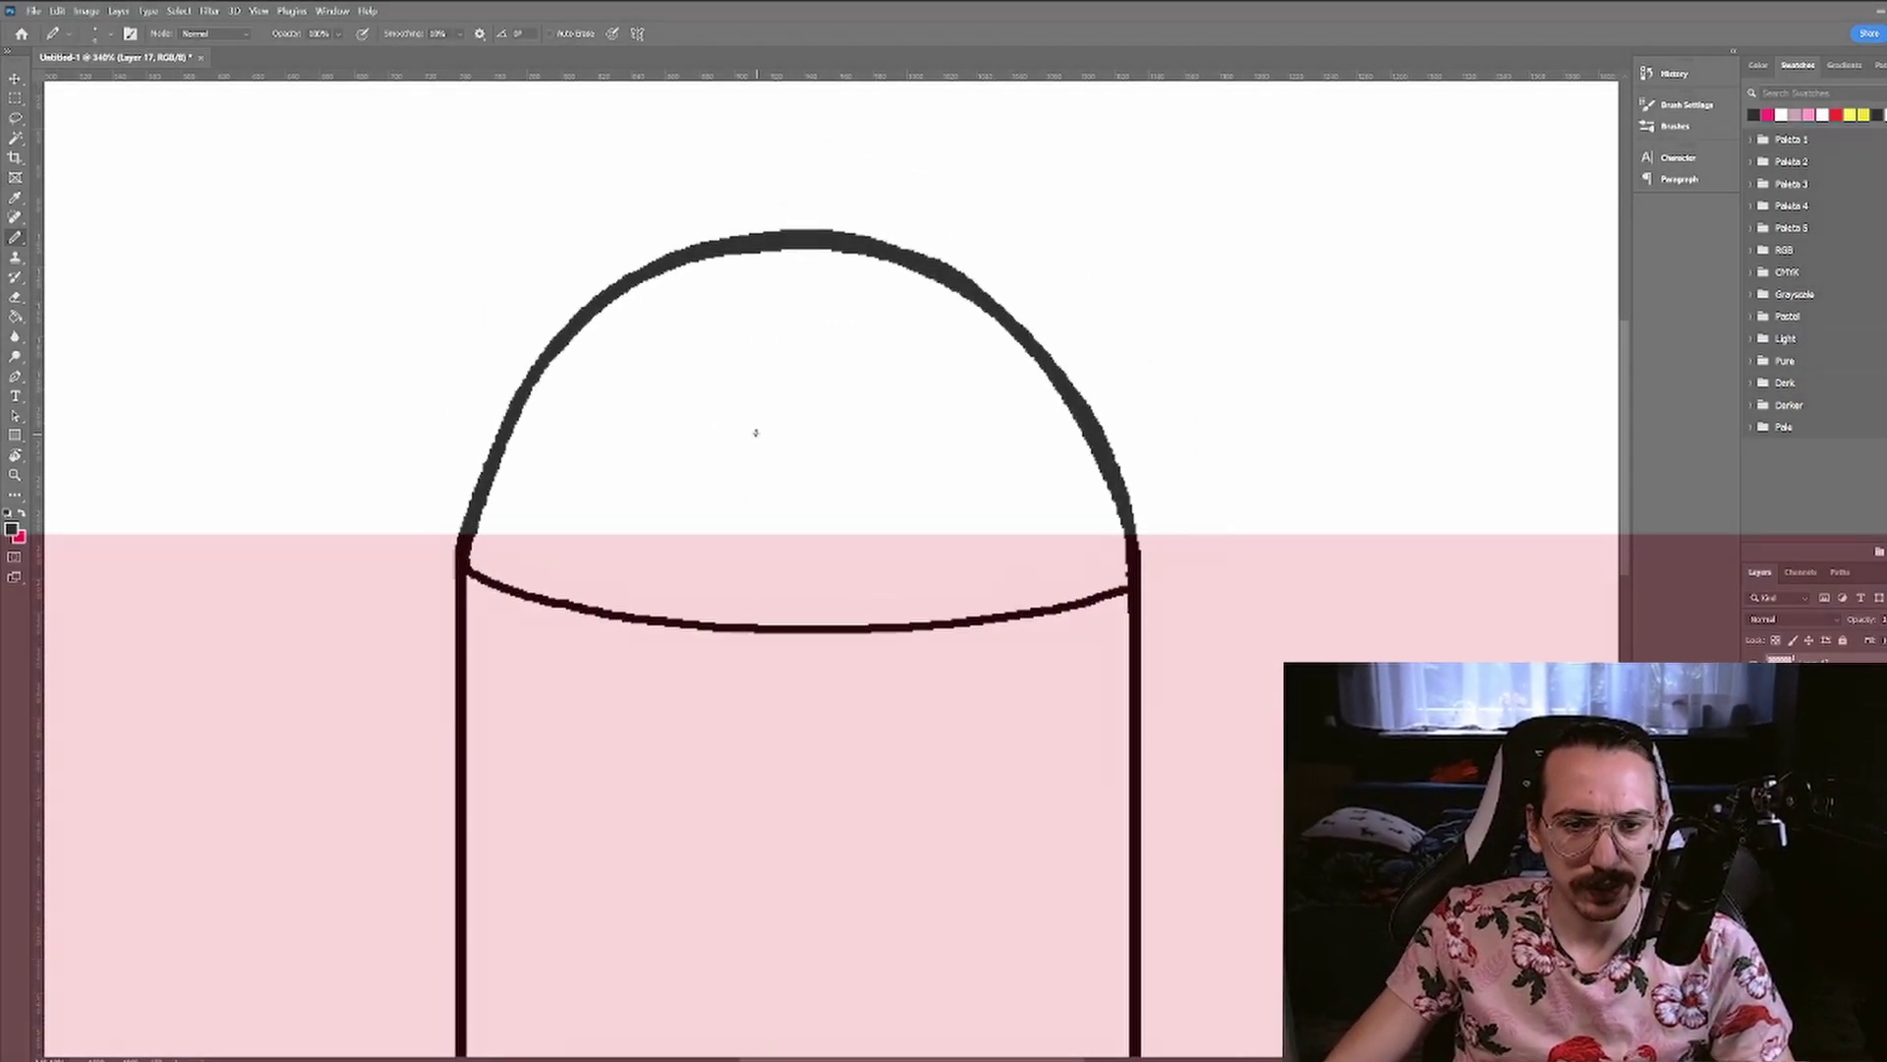
{"action": "scroll", "coordinate": [493, 691], "scroll_direction": "up", "scroll_amount": 4}
{"action": "mouse_move", "coordinate": [432, 661]}
{"action": "left_mouse_down"}
{"action": "mouse_move", "coordinate": [454, 555]}
{"action": "mouse_move", "coordinate": [550, 363]}
{"action": "mouse_move", "coordinate": [650, 229]}
{"action": "mouse_move", "coordinate": [751, 157]}
{"action": "left_mouse_up"}
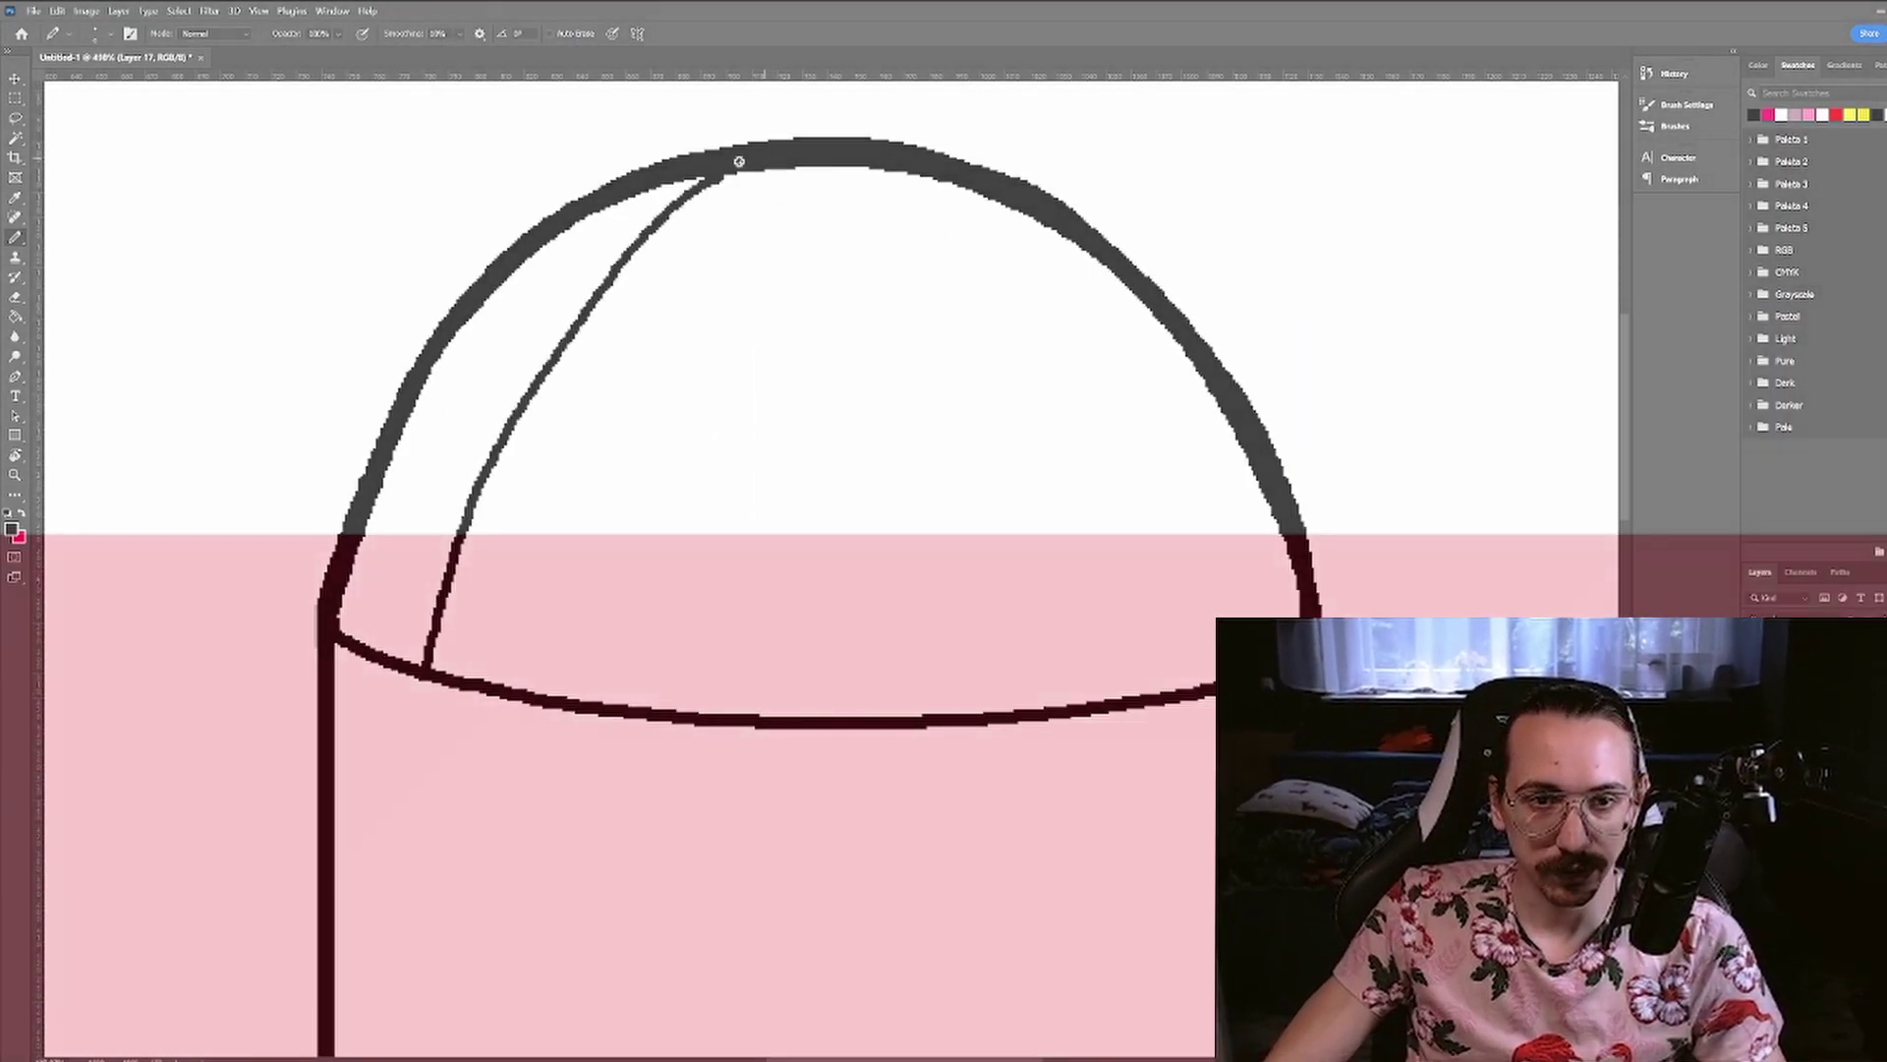
{"action": "key", "text": "ctrl+z"}
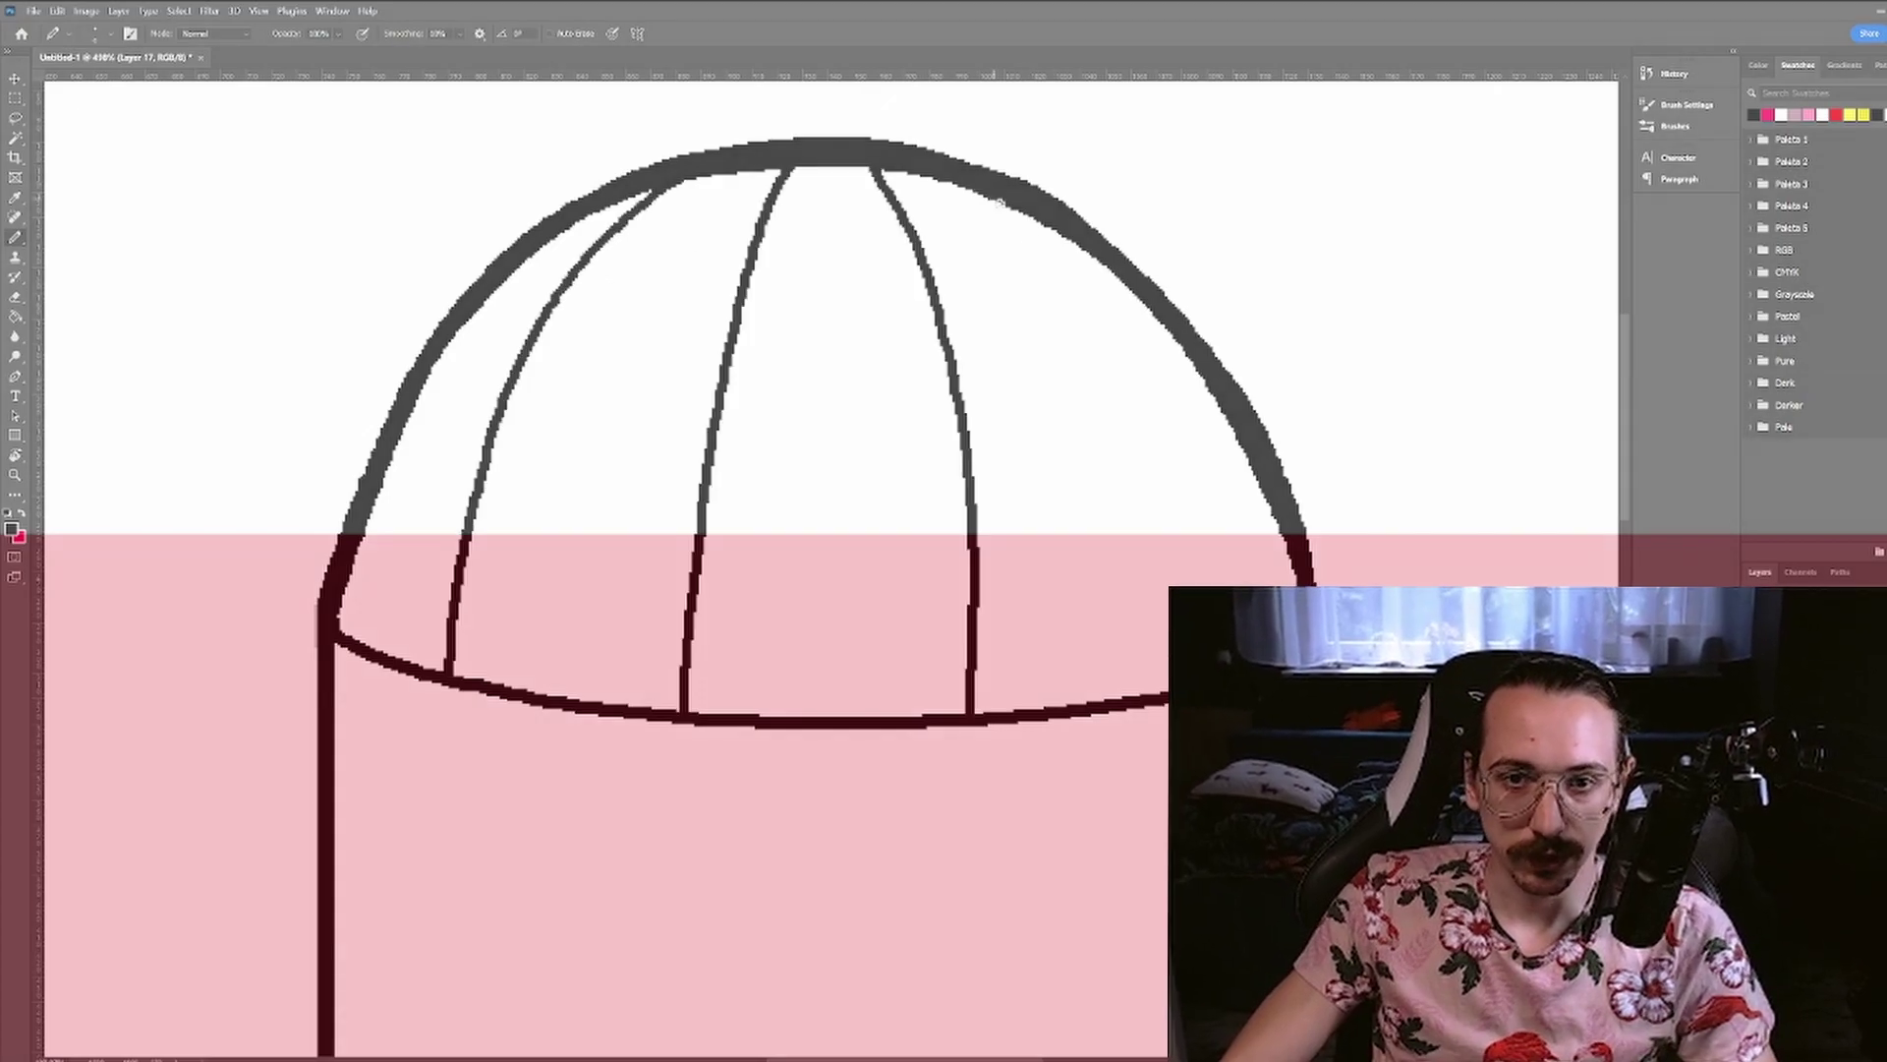
{"action": "mouse_move", "coordinate": [1012, 212]}
{"action": "left_mouse_down"}
{"action": "mouse_move", "coordinate": [1097, 361]}
{"action": "mouse_move", "coordinate": [1150, 539]}
{"action": "left_mouse_up"}
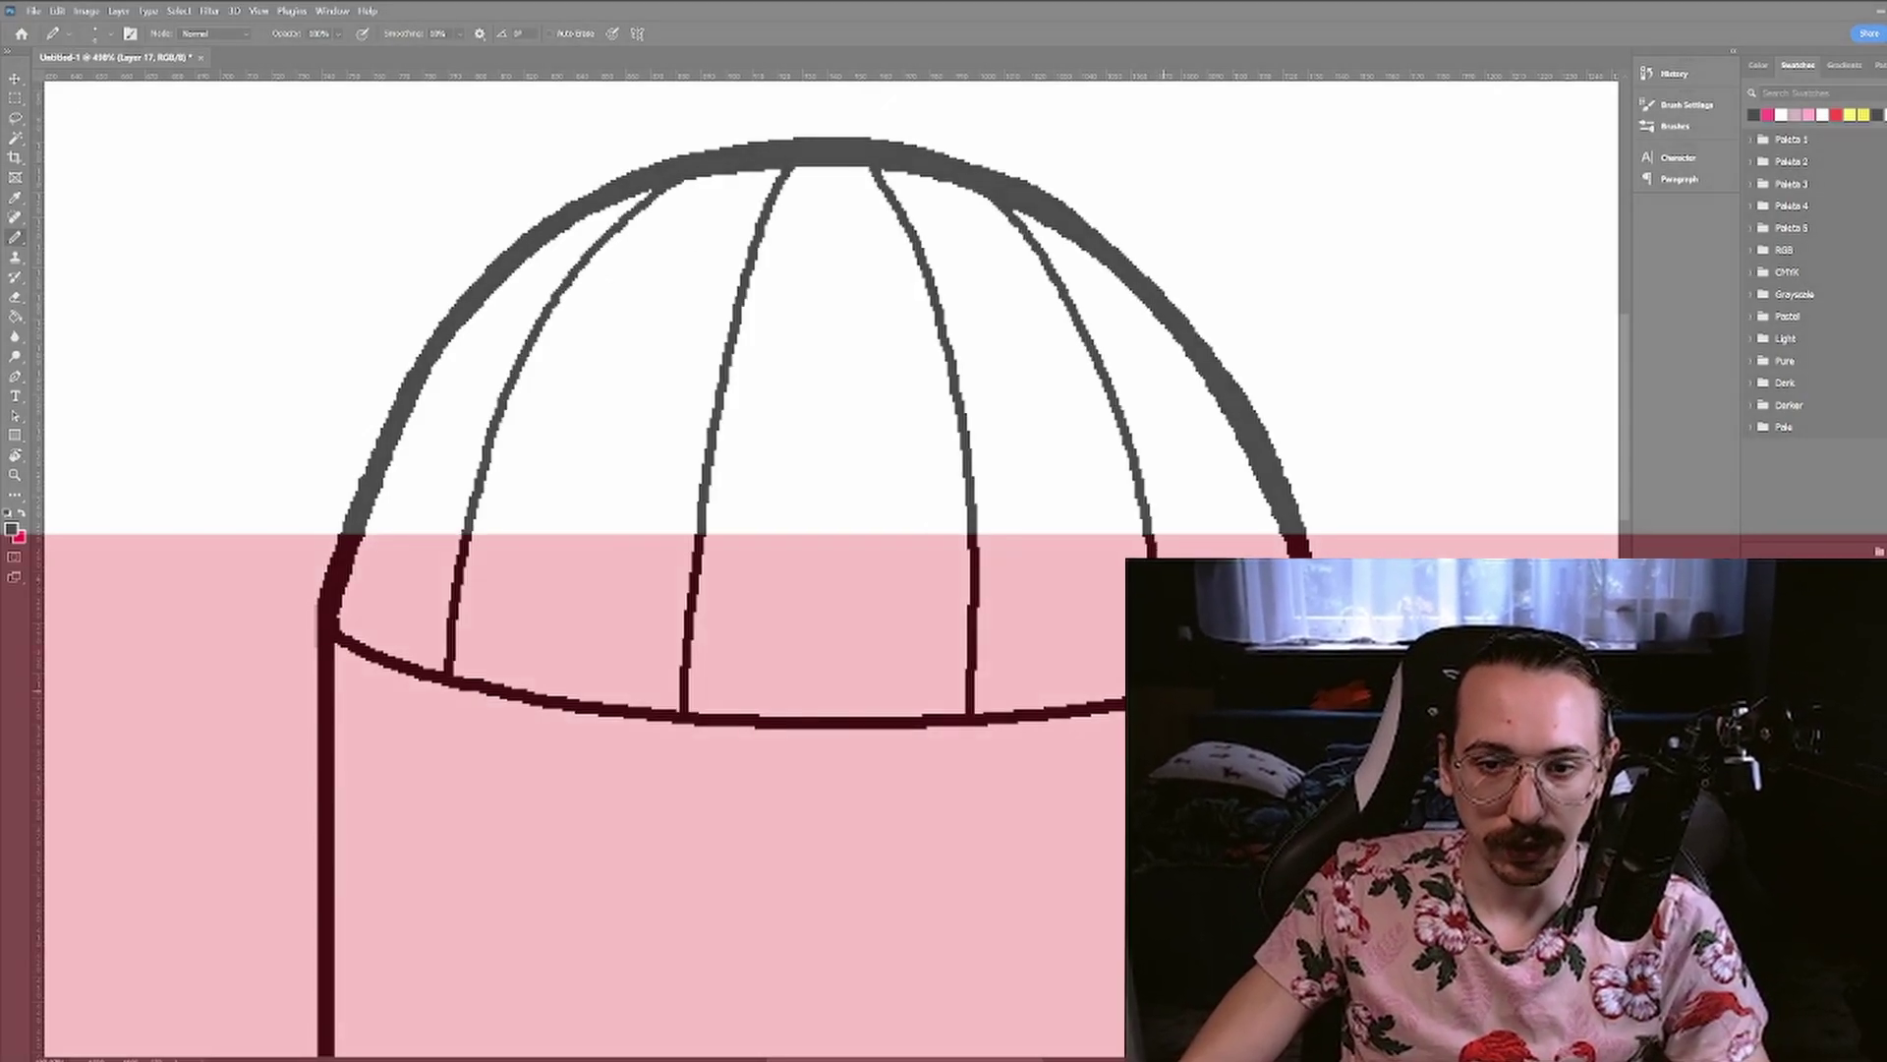
{"action": "left_click_drag", "start_coordinate": [1216, 362], "coordinate": [1278, 590]}
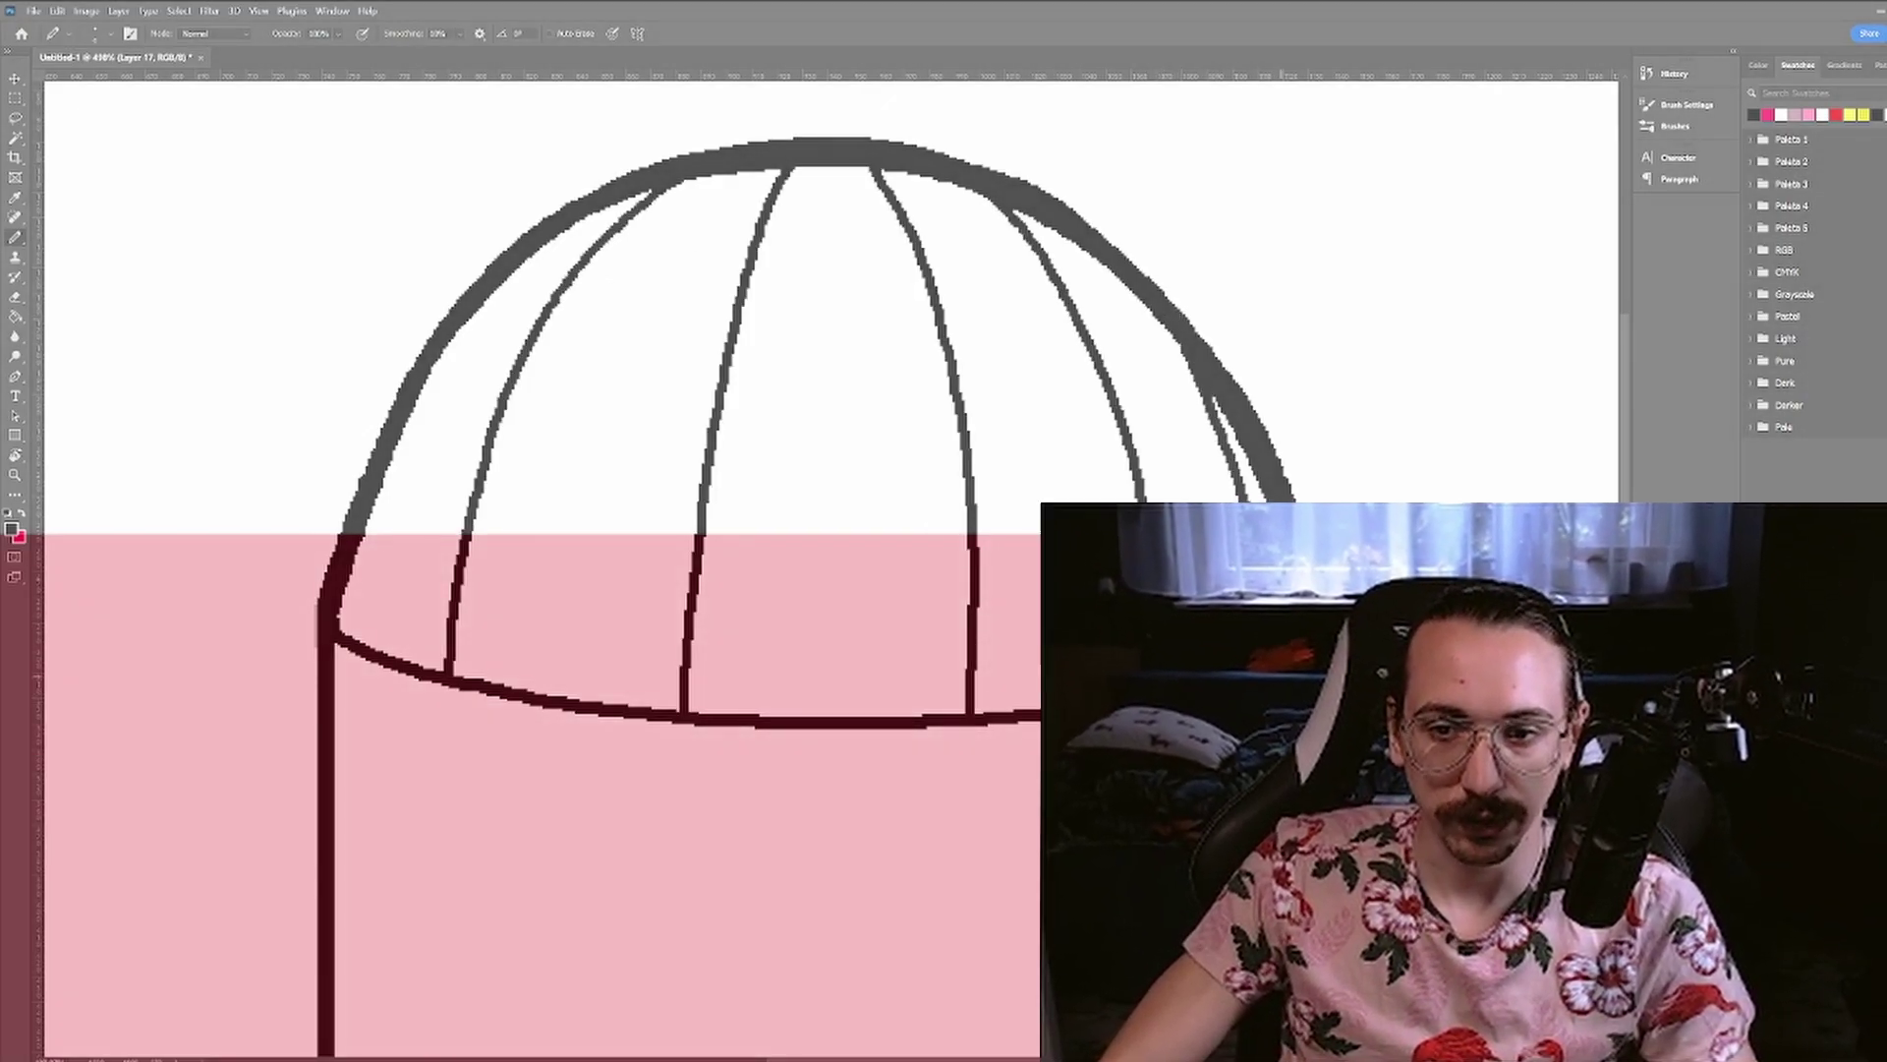
- Draw a small door at the silo's base and short curved lines scattered across its wall
{"action": "scroll", "coordinate": [675, 688], "scroll_direction": "down", "scroll_amount": 3}
{"action": "scroll", "coordinate": [675, 688], "scroll_direction": "down", "scroll_amount": 10}
{"action": "scroll", "coordinate": [674, 817], "scroll_direction": "up", "scroll_amount": 4}
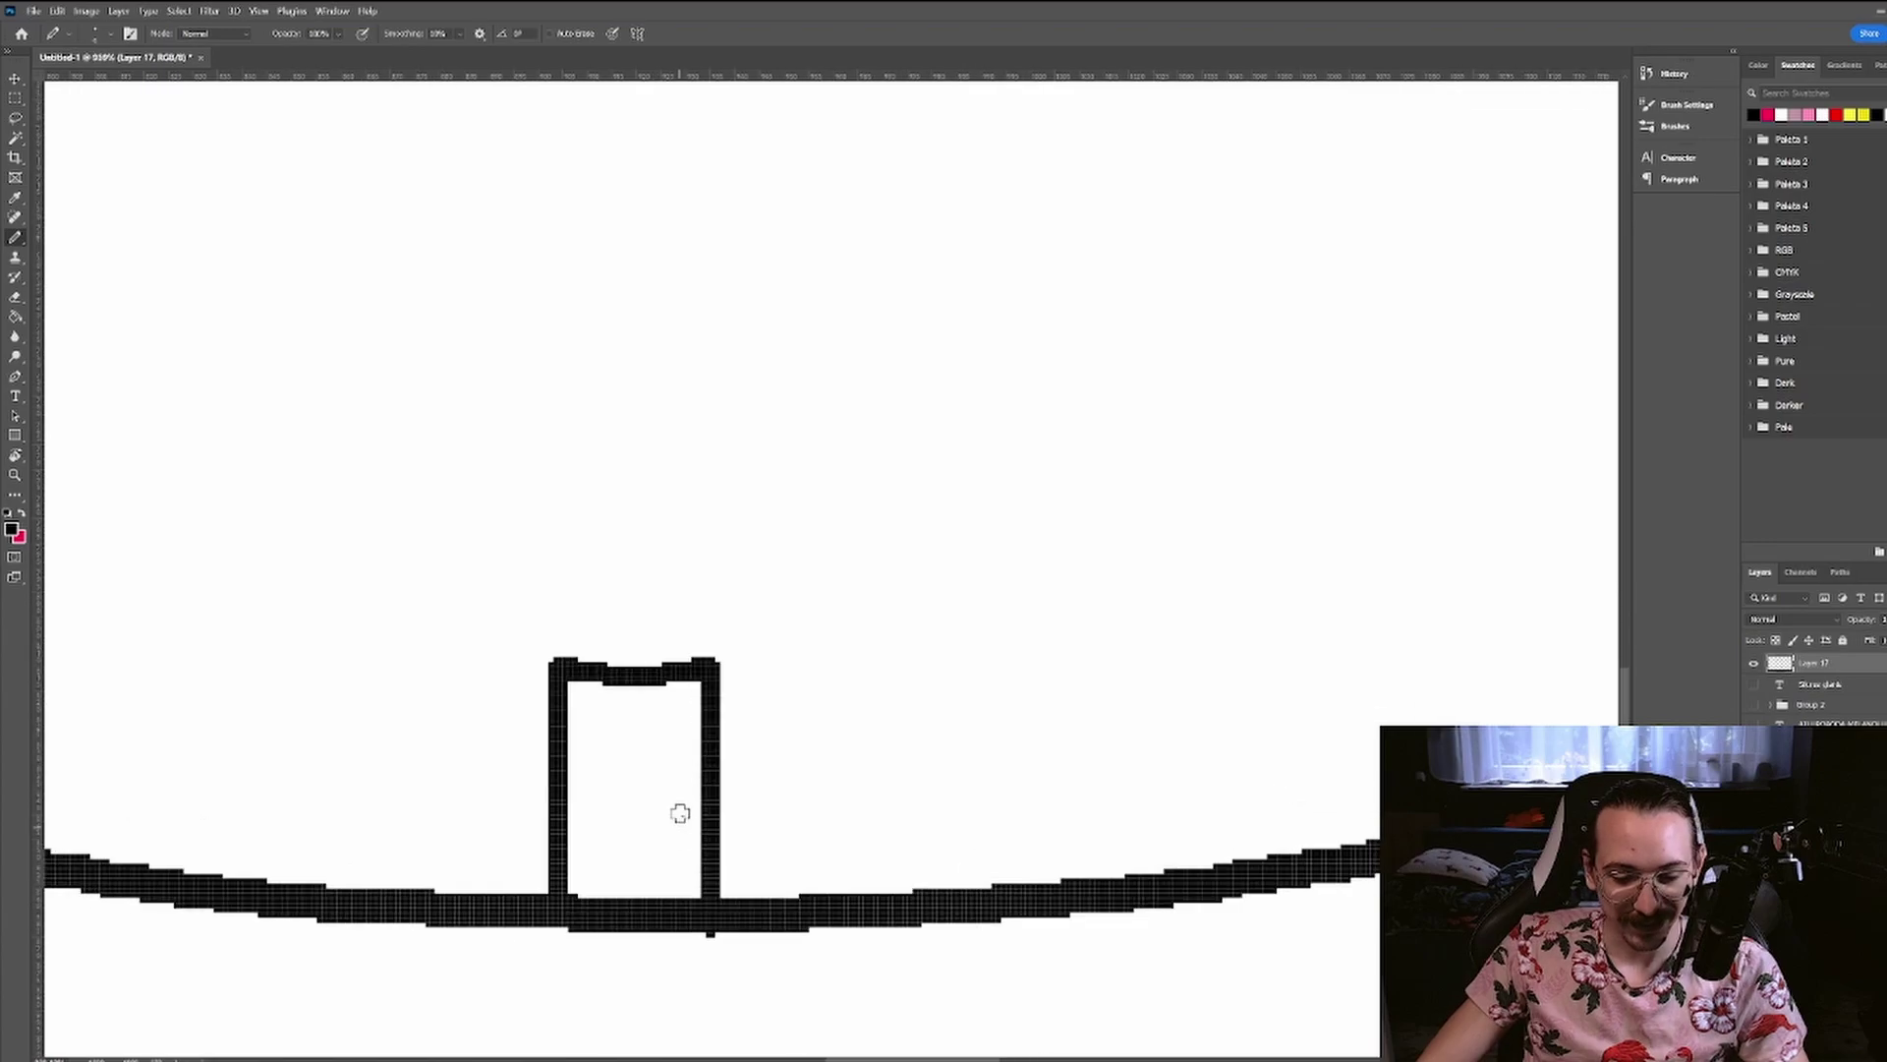
{"action": "scroll", "coordinate": [670, 771], "scroll_direction": "up", "scroll_amount": 2}
{"action": "scroll", "coordinate": [653, 699], "scroll_direction": "down", "scroll_amount": 8}
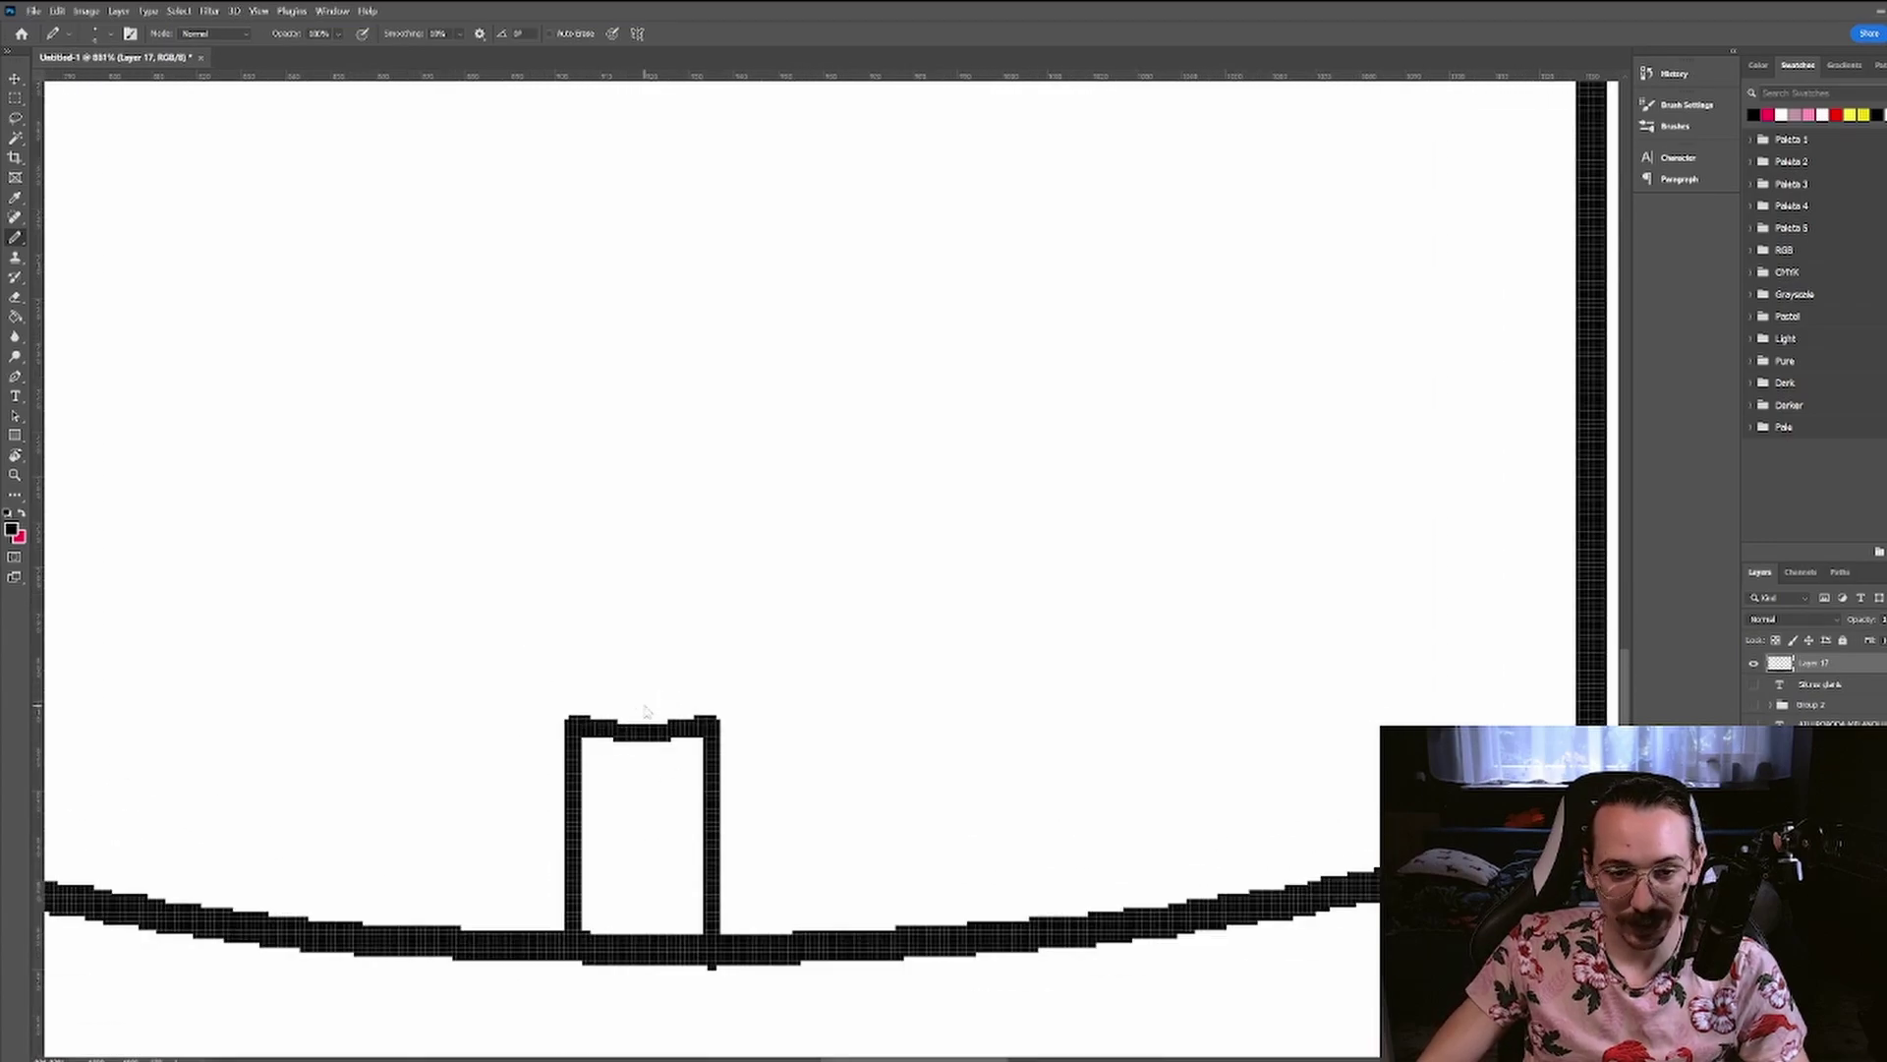
{"action": "scroll", "coordinate": [881, 364], "scroll_direction": "up", "scroll_amount": 6}
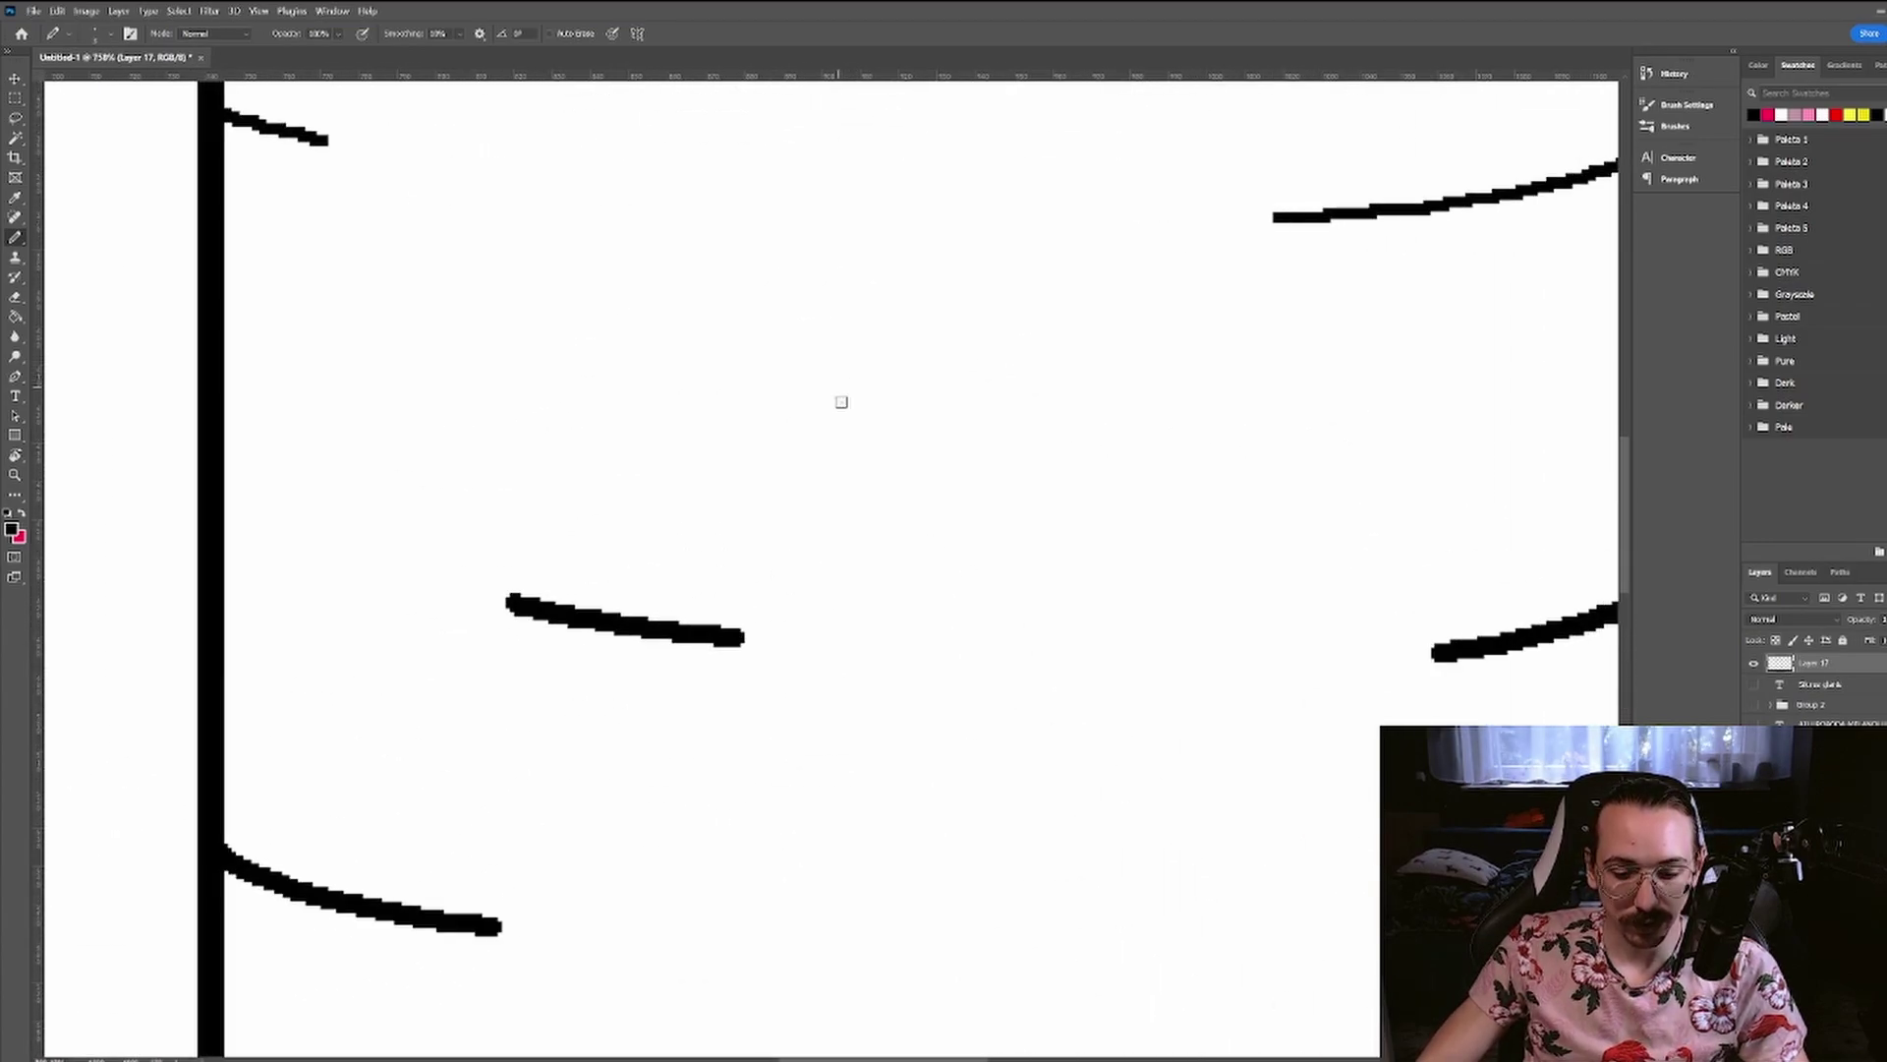
{"action": "scroll", "coordinate": [834, 404], "scroll_direction": "up", "scroll_amount": 3}
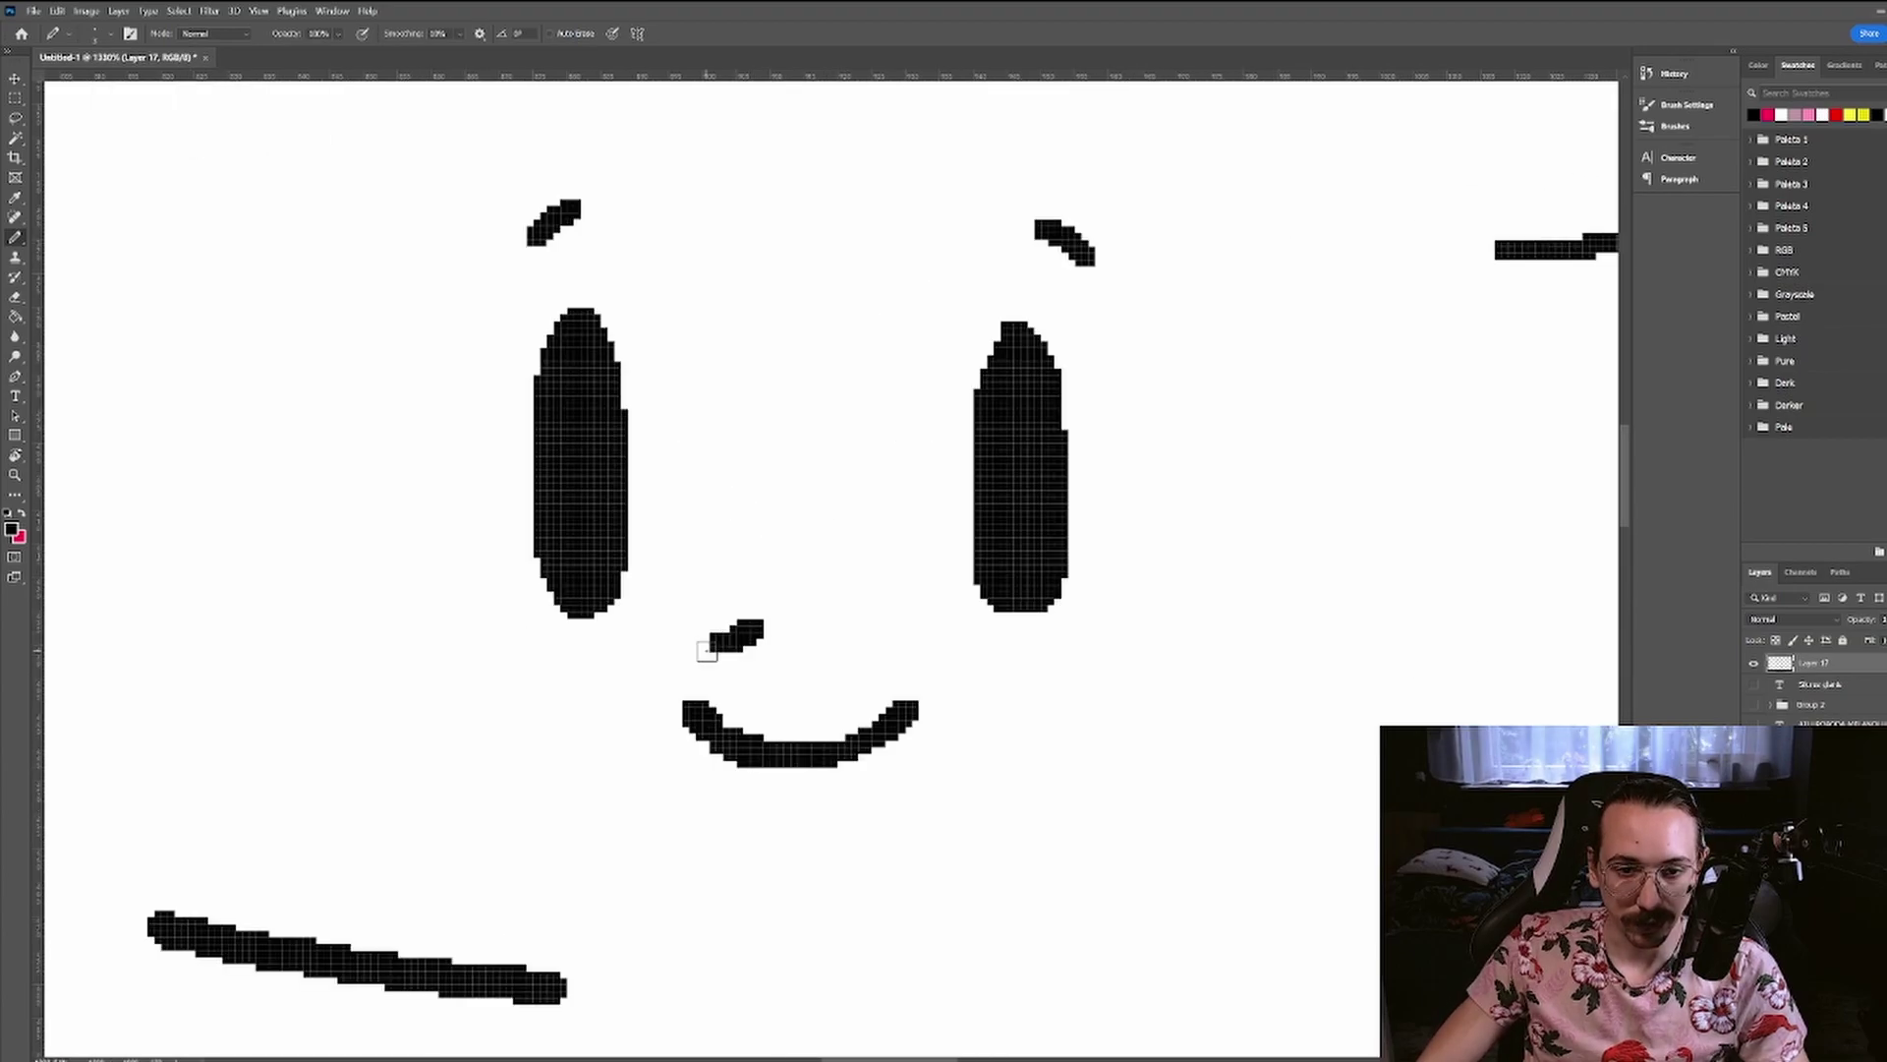
- Finish the silo's smiling face with a moustache and tie, and draw a tiny tractor beside its base
{"action": "mouse_move", "coordinate": [820, 621]}
{"action": "left_mouse_down"}
{"action": "mouse_move", "coordinate": [876, 575]}
{"action": "mouse_move", "coordinate": [846, 847]}
{"action": "left_mouse_up"}
{"action": "scroll", "coordinate": [855, 629], "scroll_direction": "down", "scroll_amount": 5}
{"action": "scroll", "coordinate": [1107, 812], "scroll_direction": "down", "scroll_amount": 5}
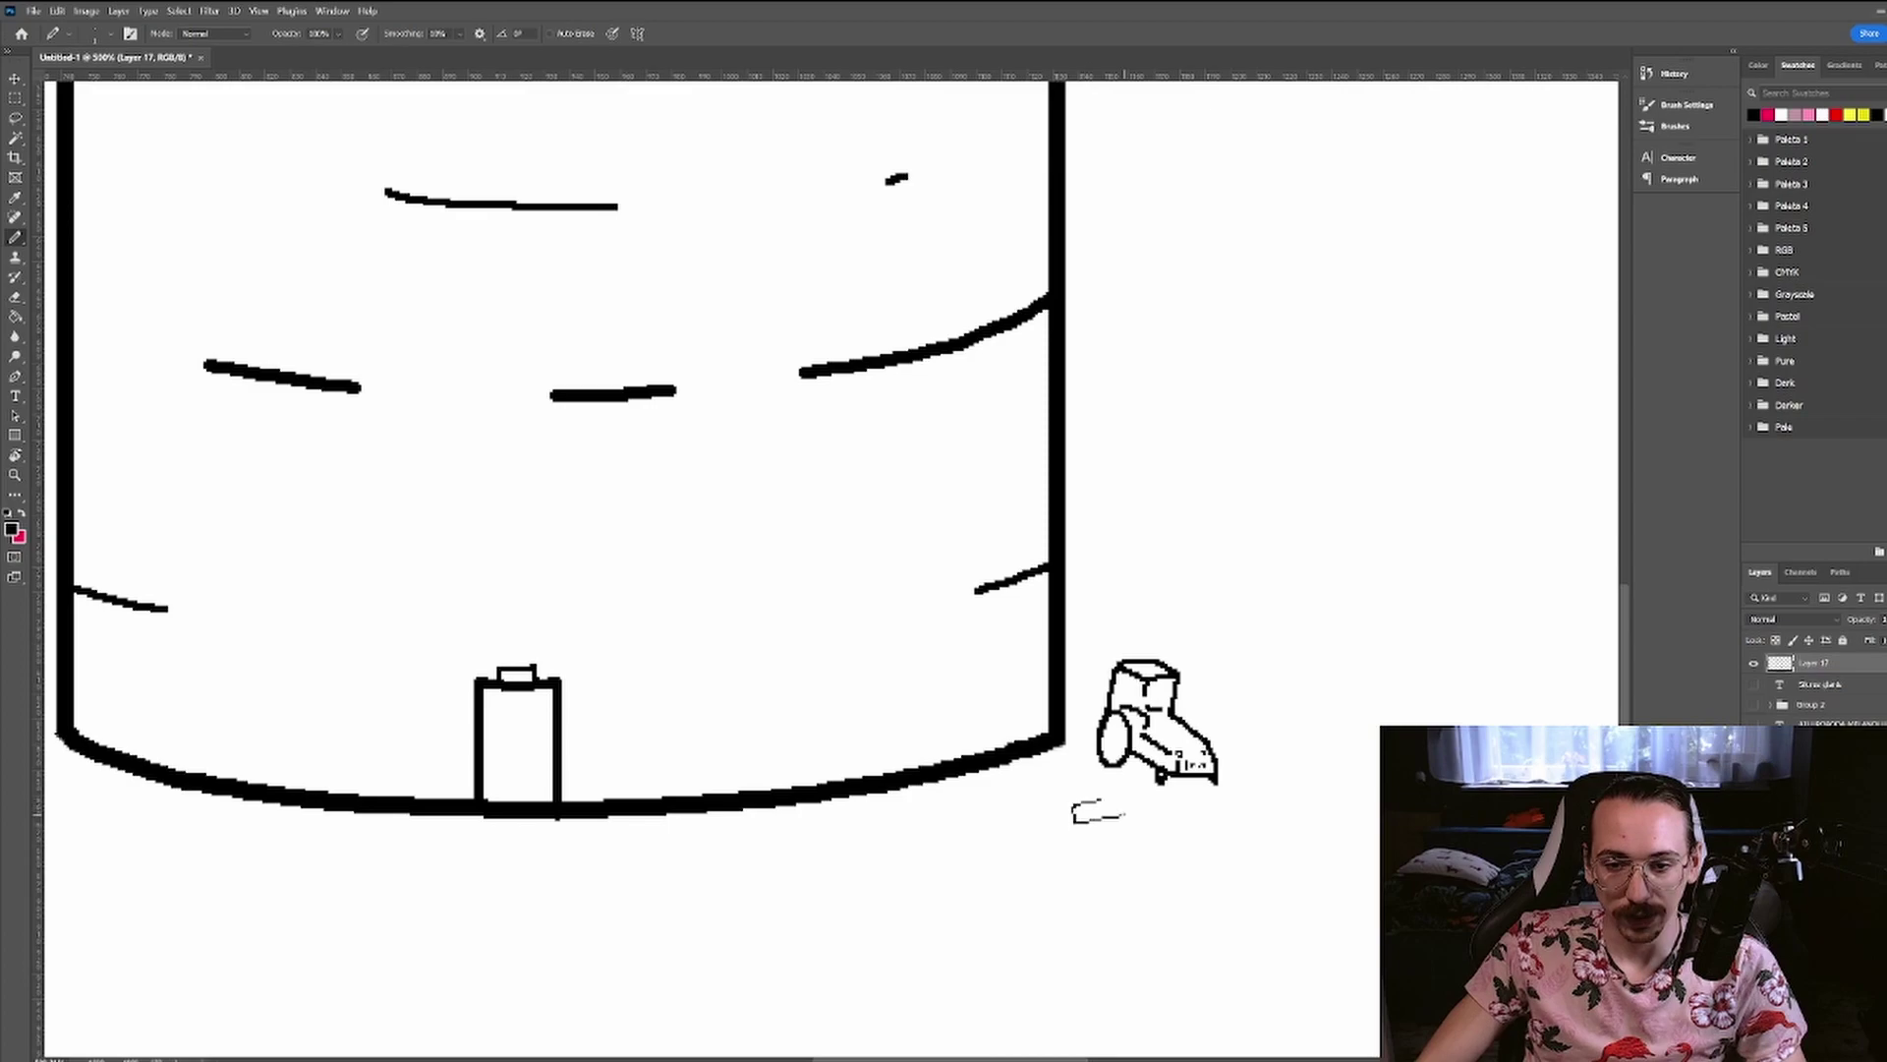
{"action": "scroll", "coordinate": [1422, 841], "scroll_direction": "down", "scroll_amount": 4}
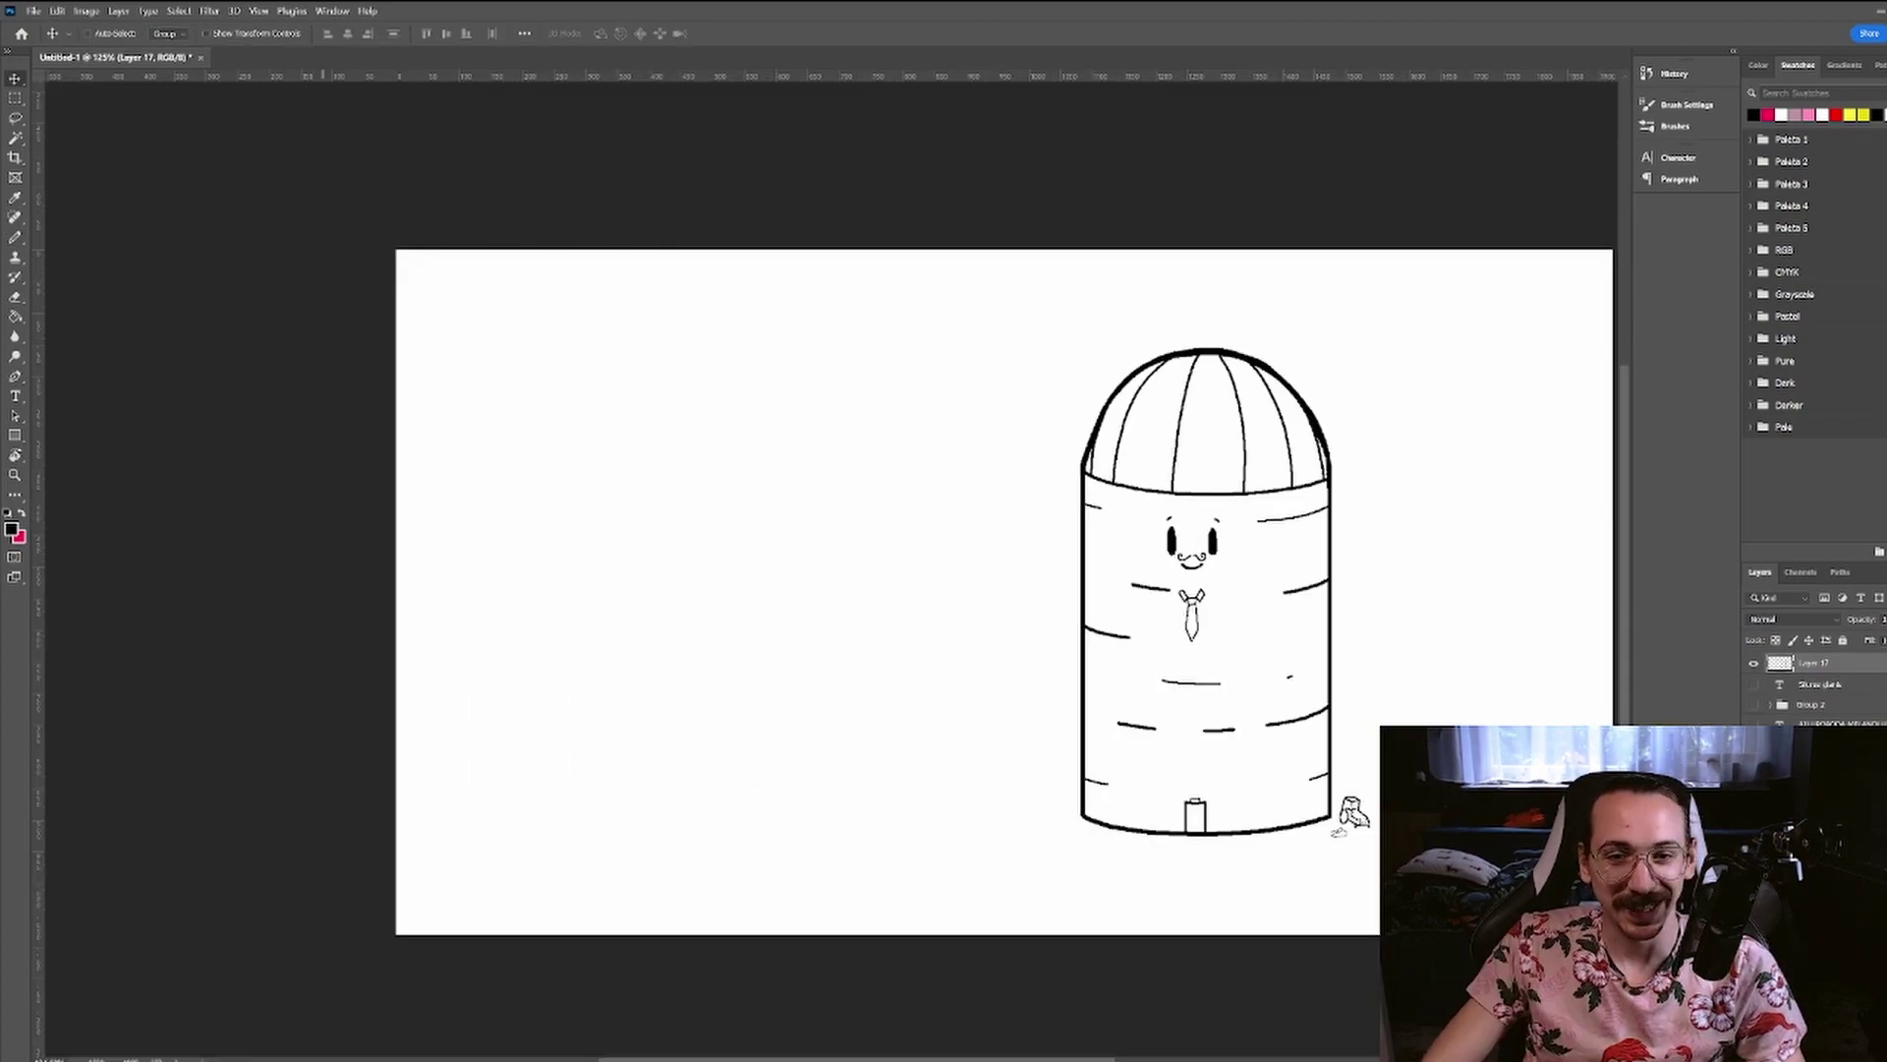
{"action": "key", "text": "ctrl+v"}
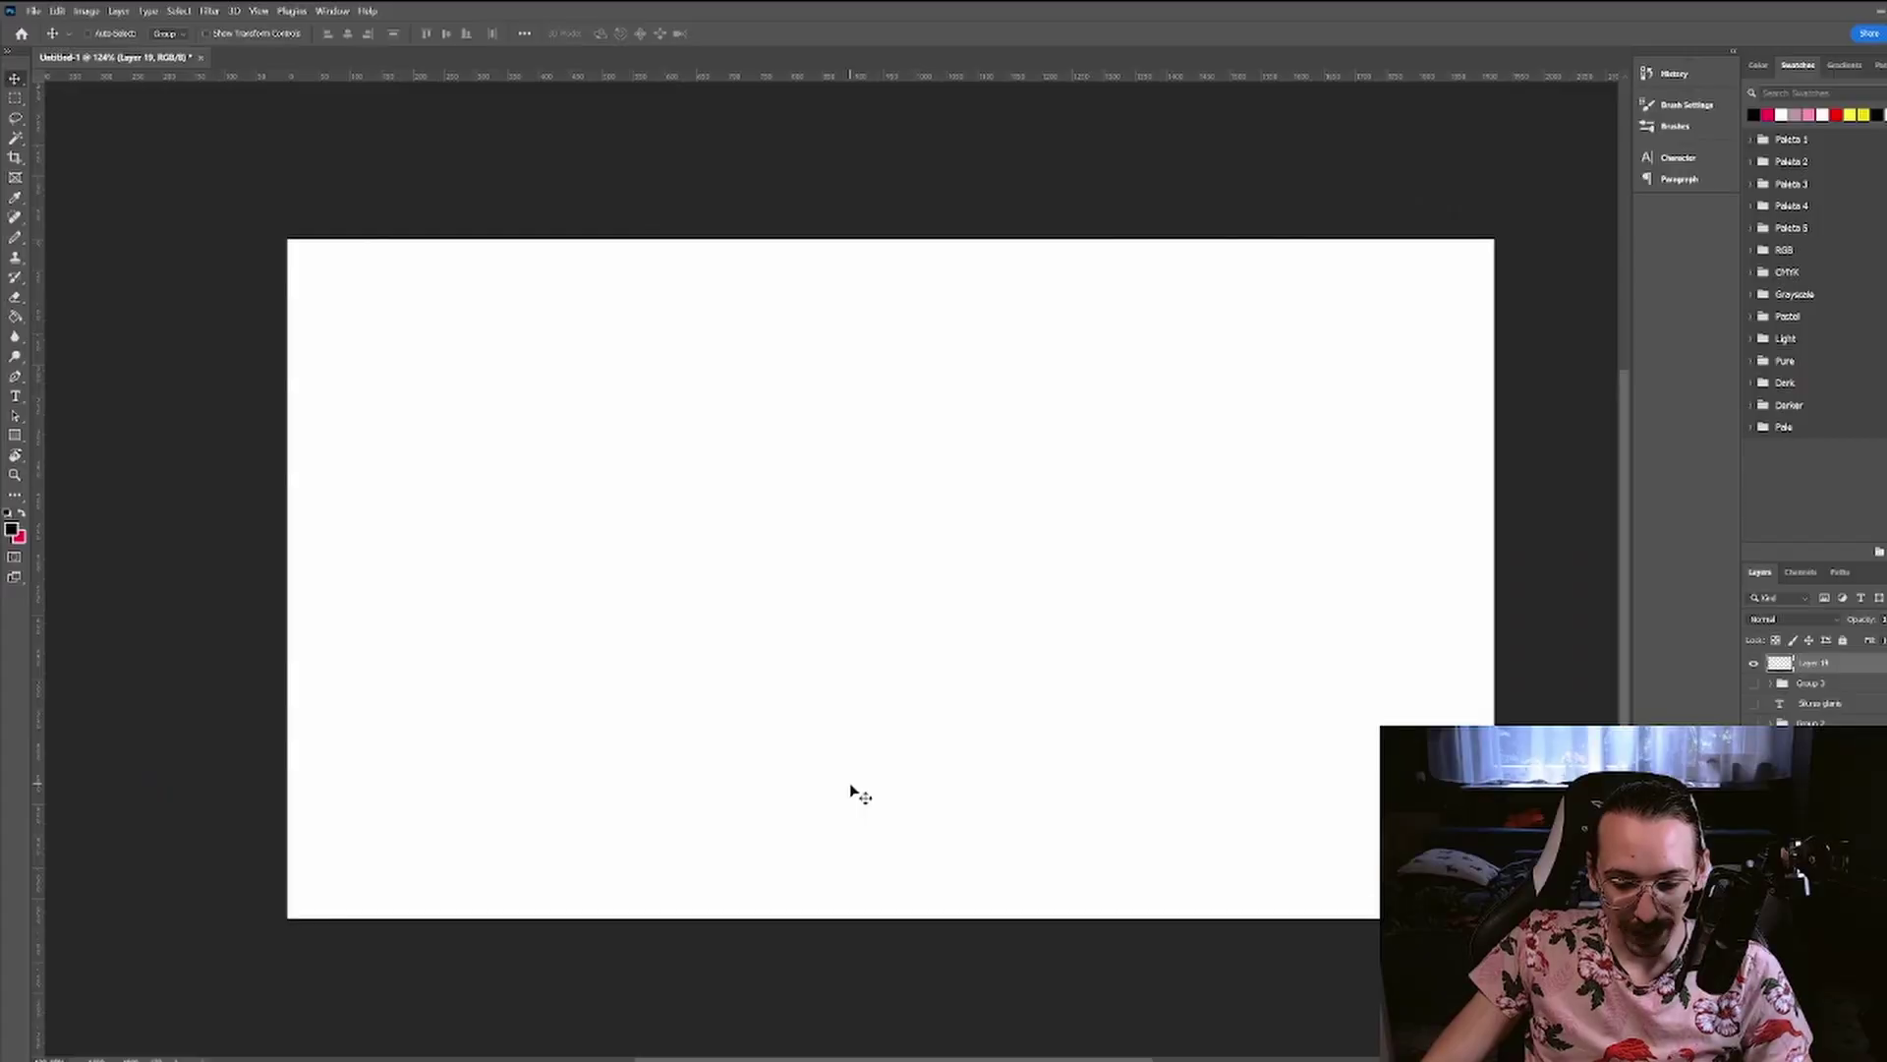
- Add the title "UPUPA EPOPA" and draw the thick outline of a rounded backside in trousers on a new layer
{"action": "scroll", "coordinate": [851, 792], "scroll_direction": "up", "scroll_amount": 1}
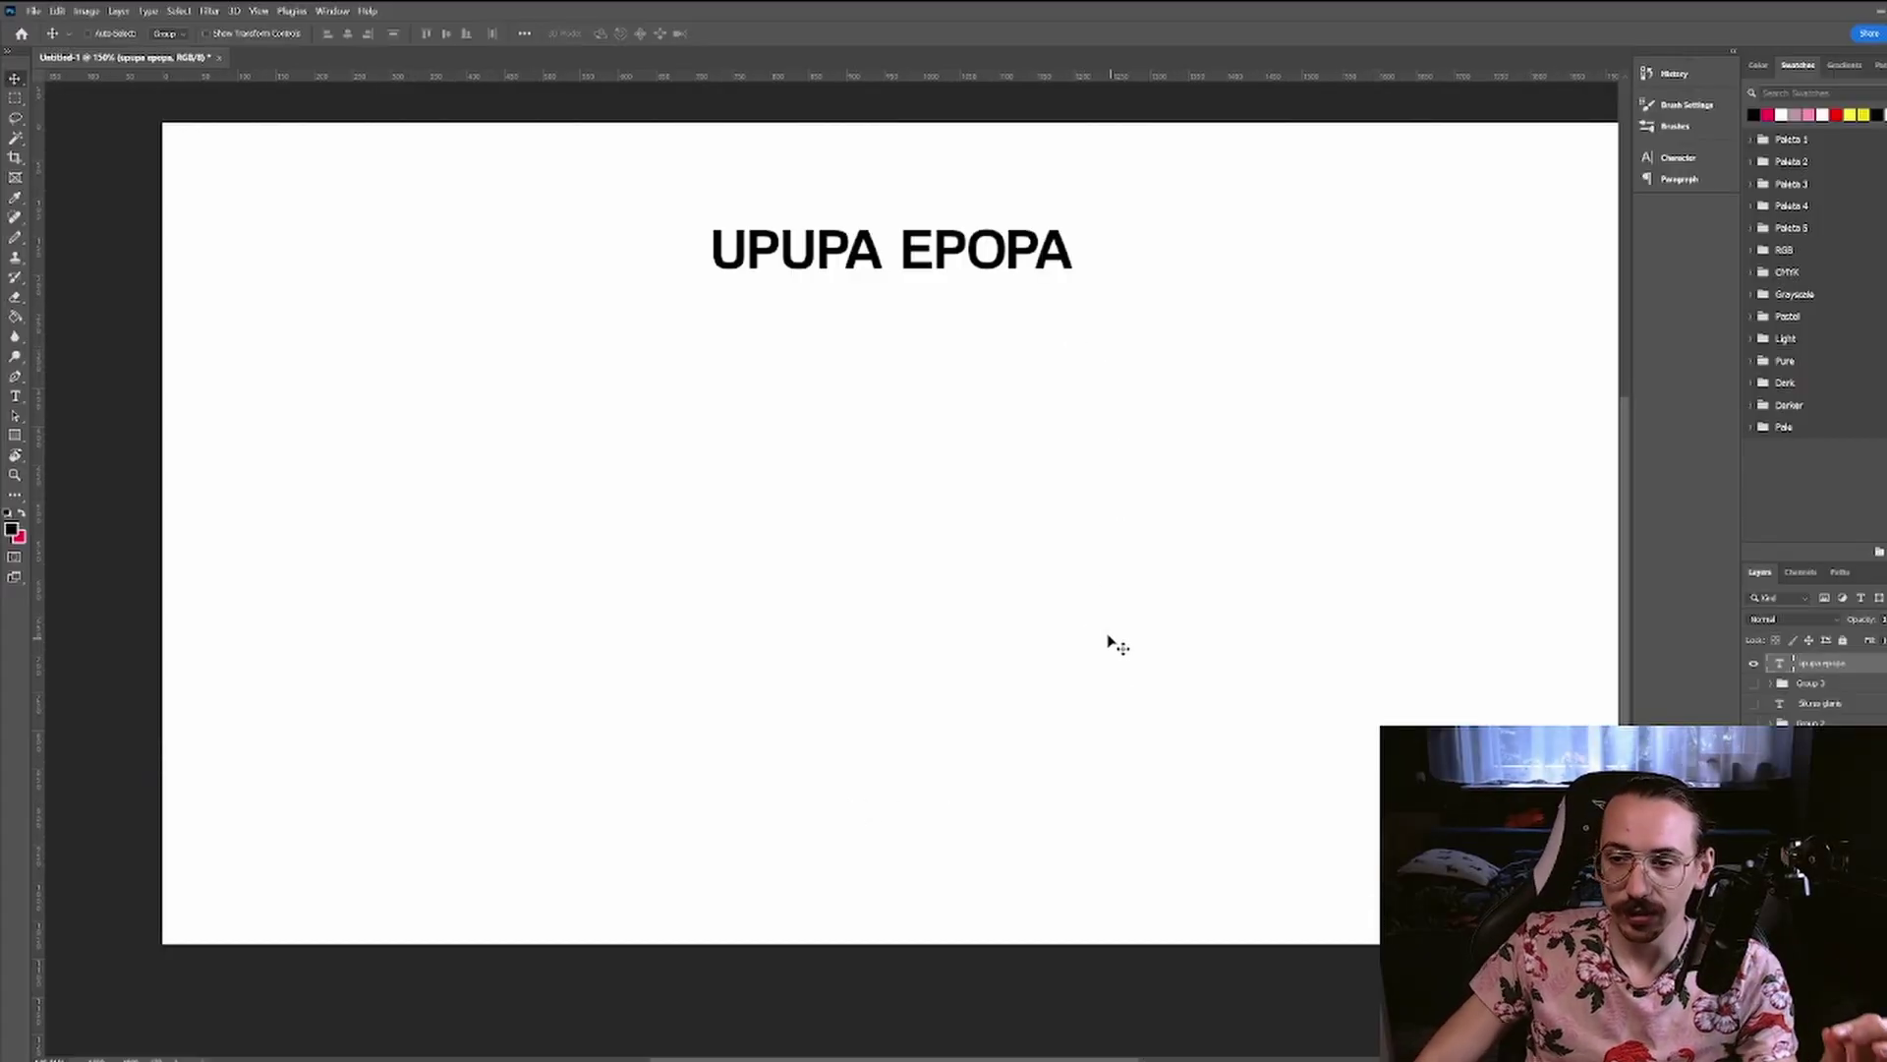
{"action": "scroll", "coordinate": [1118, 646], "scroll_direction": "up", "scroll_amount": 1}
{"action": "left_click_drag", "start_coordinate": [984, 1056], "coordinate": [995, 973]}
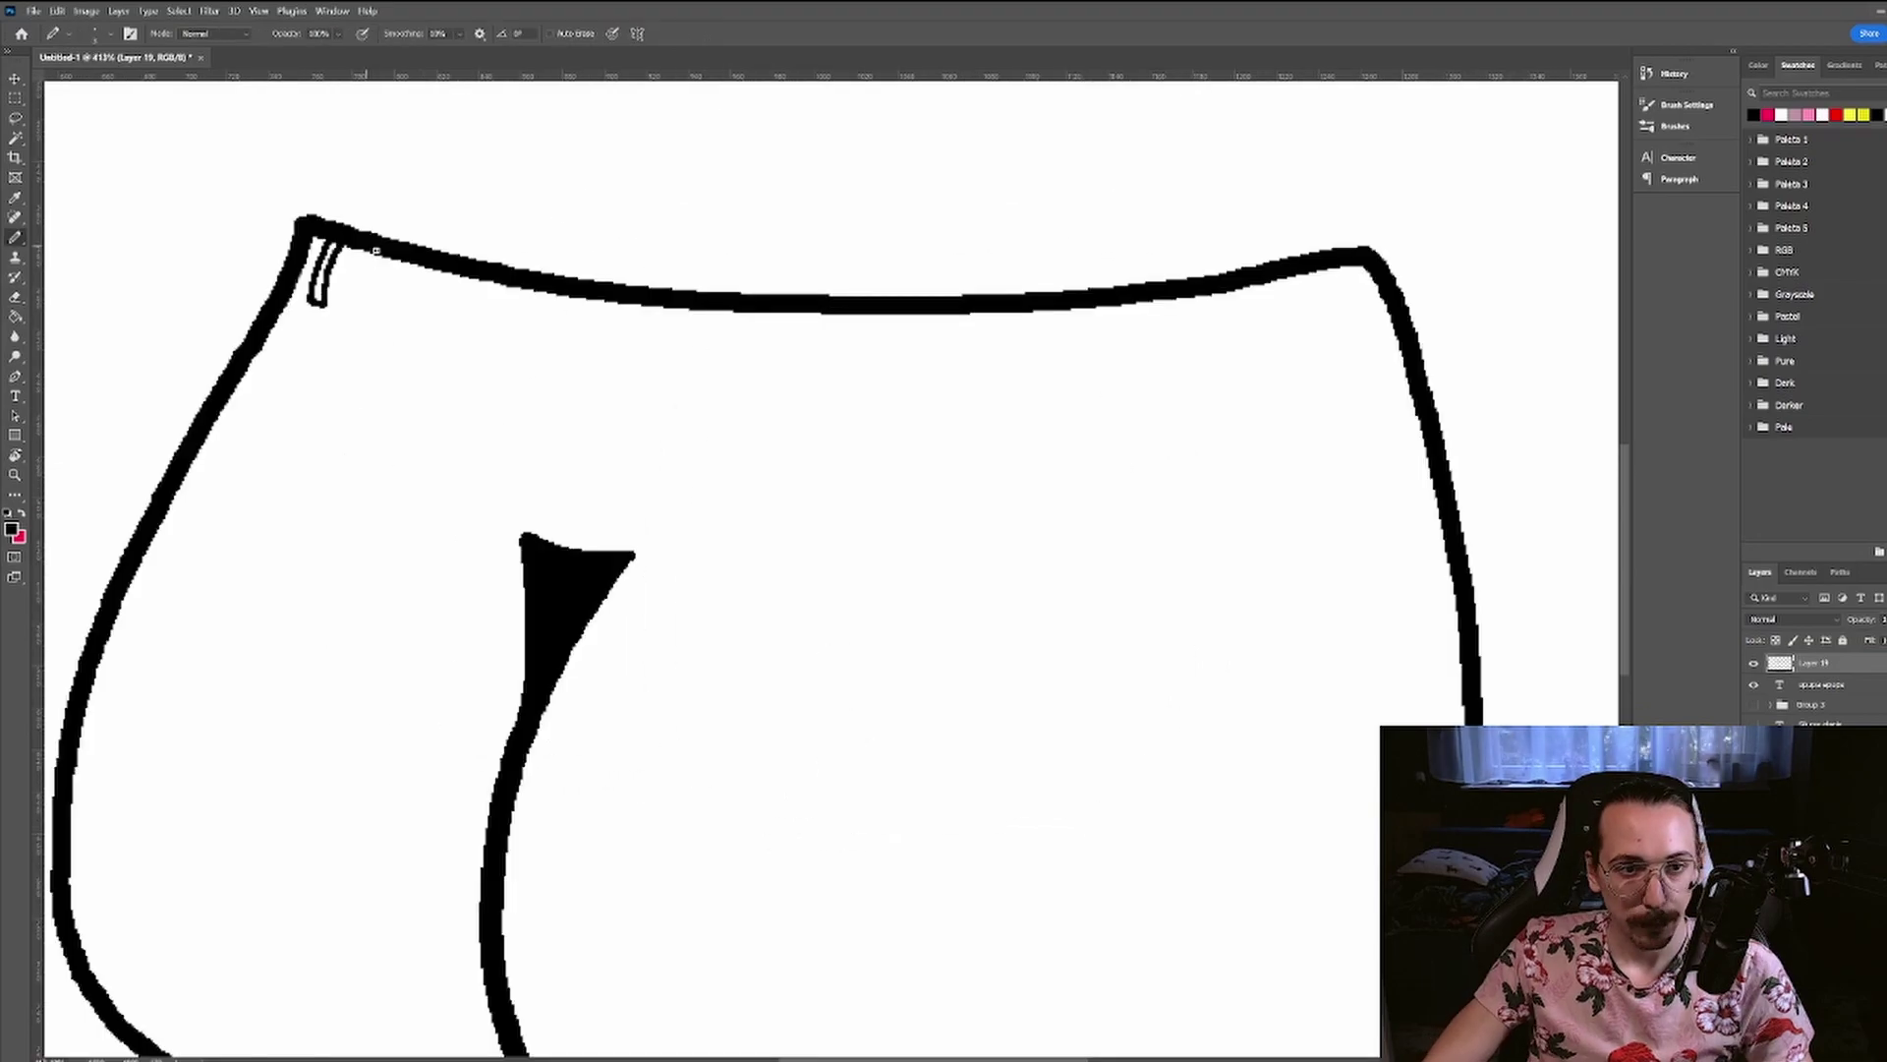
- Draw a row of small belt loops along the curved waistband of the trousers
{"action": "left_click_drag", "start_coordinate": [413, 271], "coordinate": [427, 267]}
{"action": "mouse_move", "coordinate": [532, 292]}
{"action": "left_mouse_down"}
{"action": "mouse_move", "coordinate": [519, 344]}
{"action": "mouse_move", "coordinate": [539, 293]}
{"action": "left_mouse_up"}
{"action": "left_click_drag", "start_coordinate": [649, 307], "coordinate": [659, 306]}
{"action": "left_click_drag", "start_coordinate": [814, 314], "coordinate": [828, 314]}
{"action": "mouse_move", "coordinate": [952, 315]}
{"action": "left_mouse_down"}
{"action": "mouse_move", "coordinate": [948, 344]}
{"action": "mouse_move", "coordinate": [963, 315]}
{"action": "left_mouse_up"}
{"action": "left_click_drag", "start_coordinate": [1059, 306], "coordinate": [1175, 291]}
{"action": "left_click_drag", "start_coordinate": [1240, 287], "coordinate": [1258, 285]}
- Draw a thin stitch line inside the edge of the back pocket on the trousers' nearer cheek
{"action": "left_click_drag", "start_coordinate": [1010, 580], "coordinate": [1004, 619]}
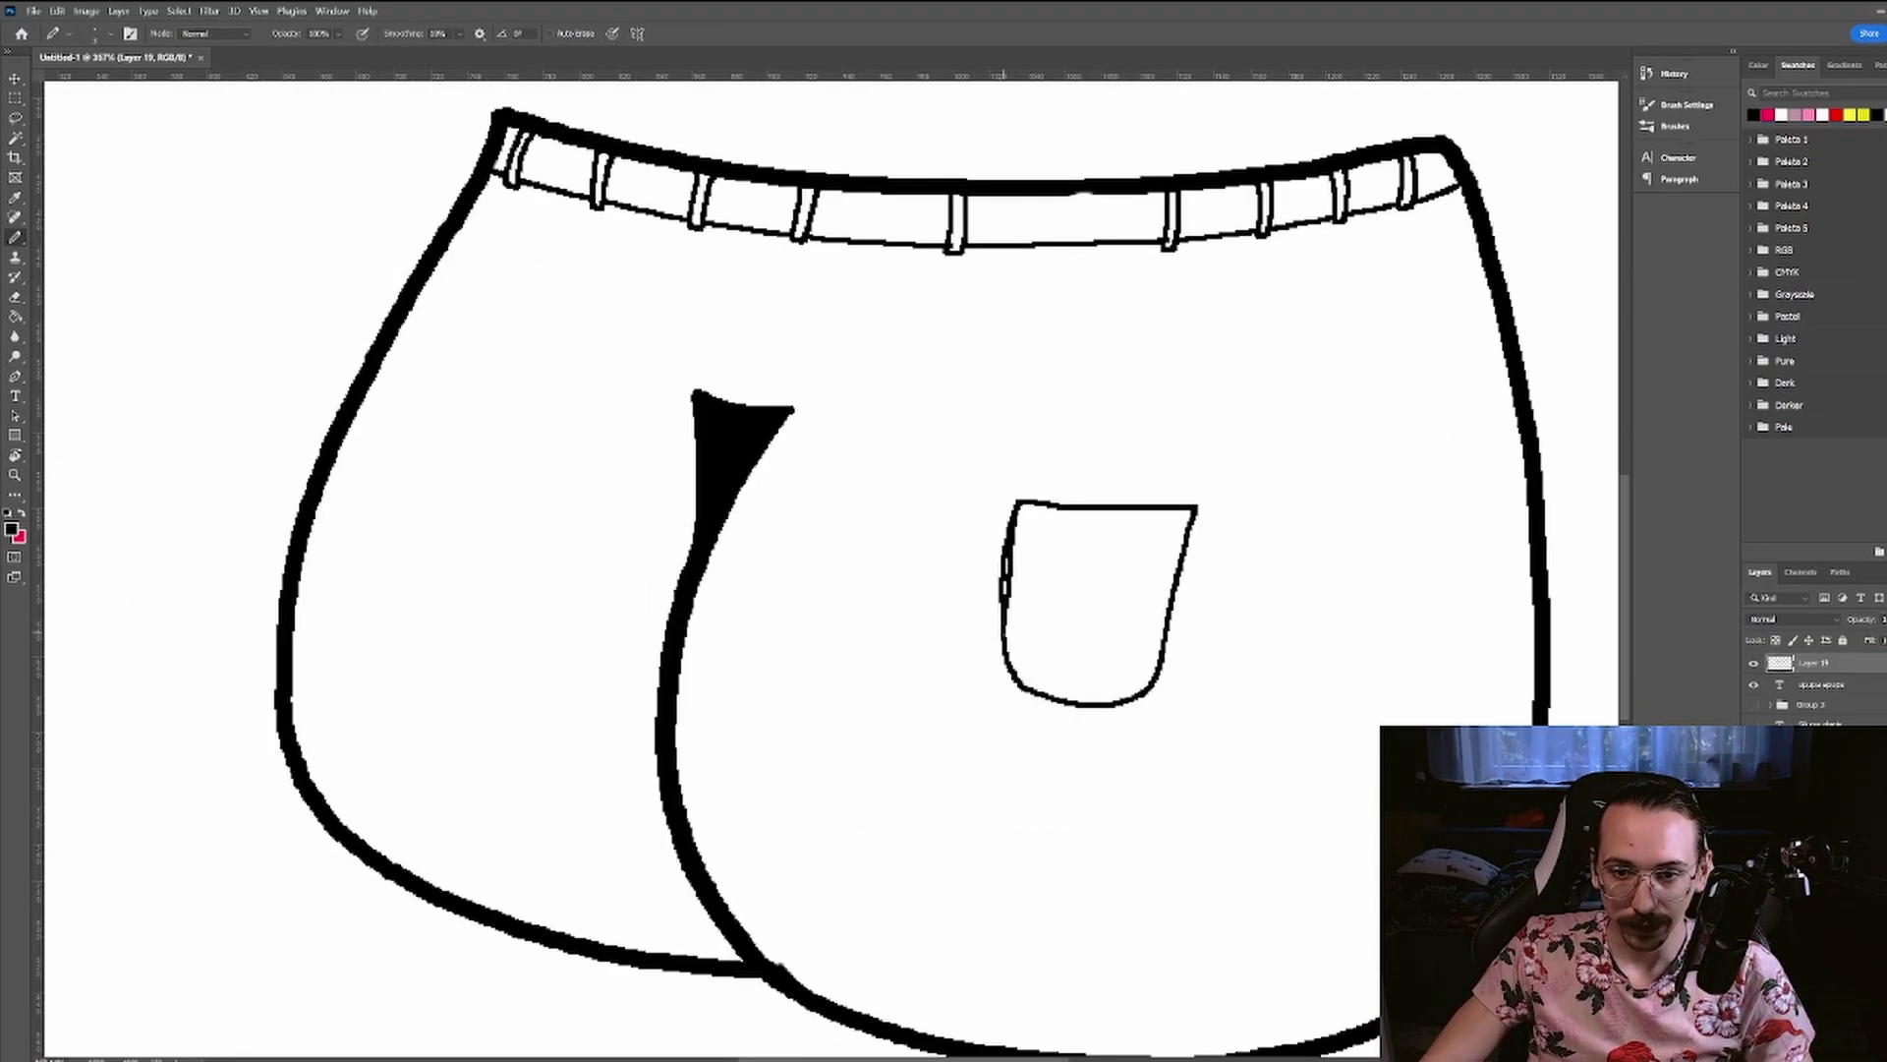
{"action": "scroll", "coordinate": [1160, 477], "scroll_direction": "up", "scroll_amount": 2}
{"action": "left_click_drag", "start_coordinate": [1018, 526], "coordinate": [1004, 447]}
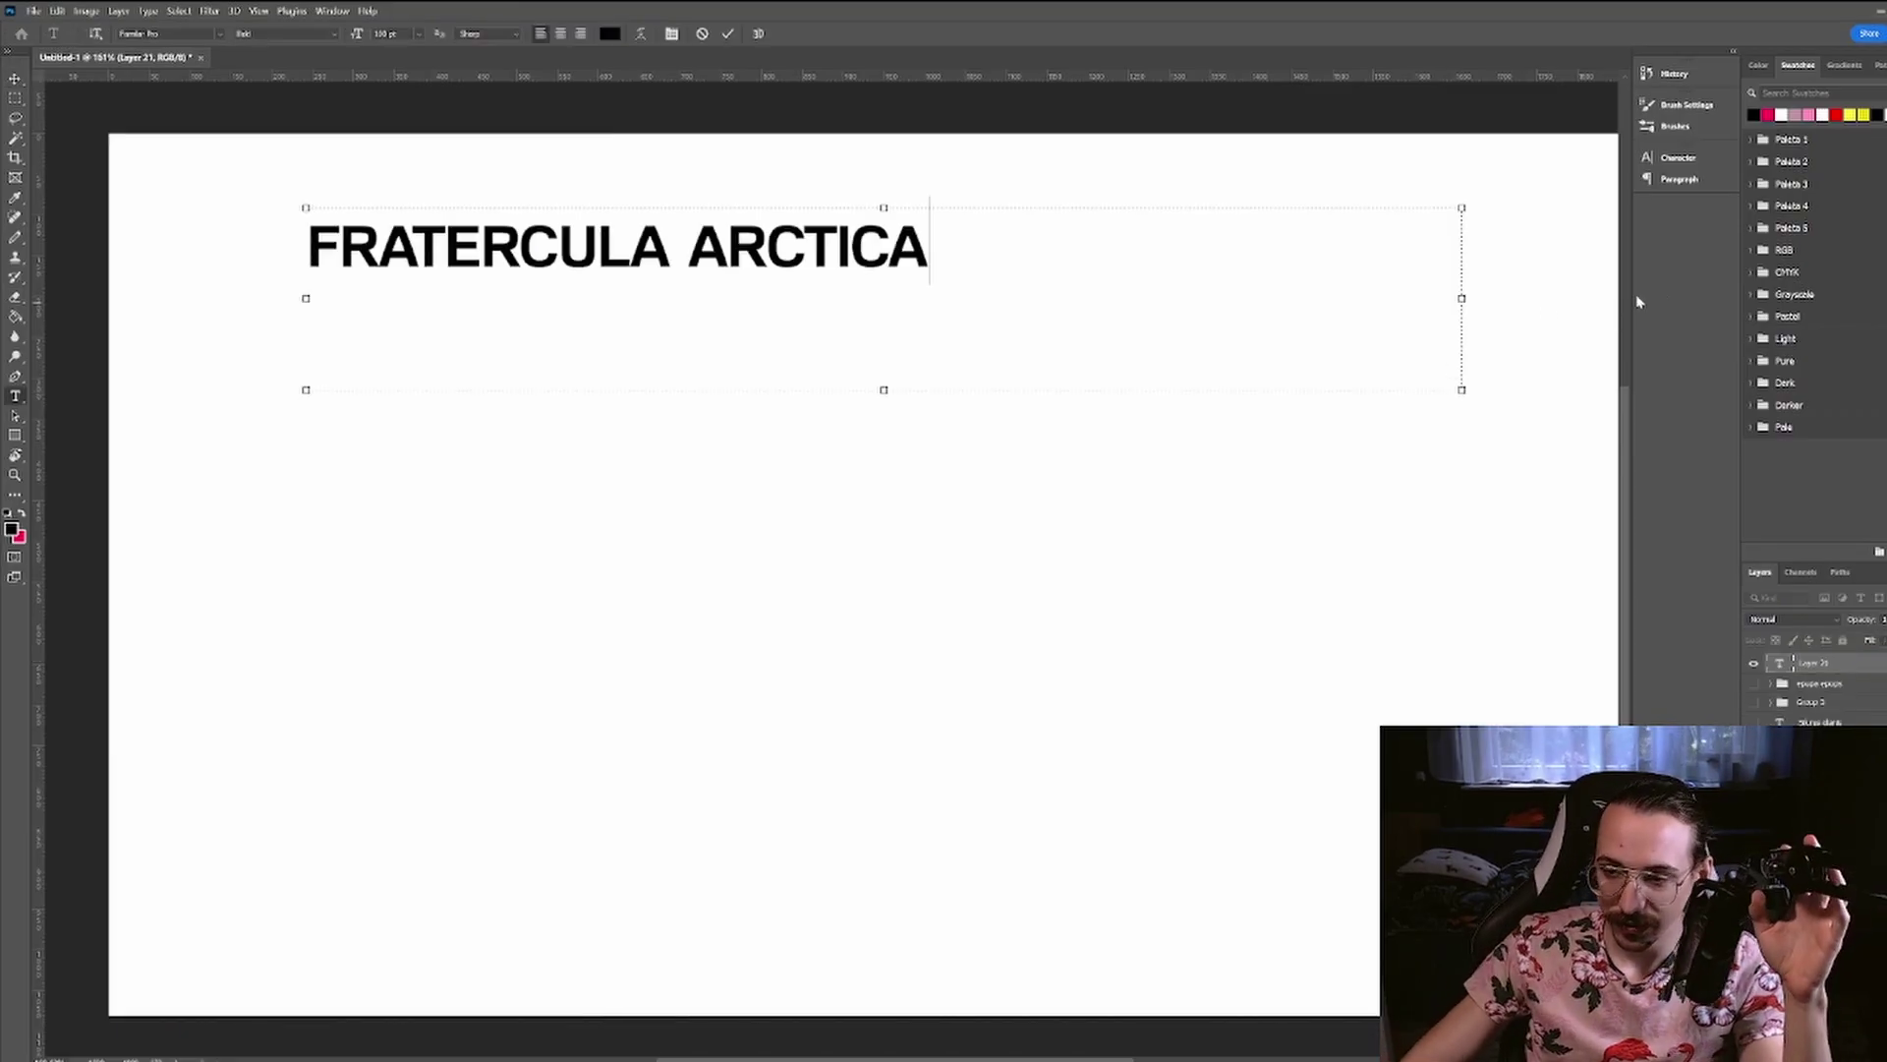
- Centre the title "FRATERCULA ARCTICA" near the page's upper edge and box the word "ARCTICA" in red
{"action": "key", "text": "ctrl+Return"}
{"action": "key", "text": "v"}
{"action": "left_click_drag", "start_coordinate": [835, 312], "coordinate": [1017, 302]}
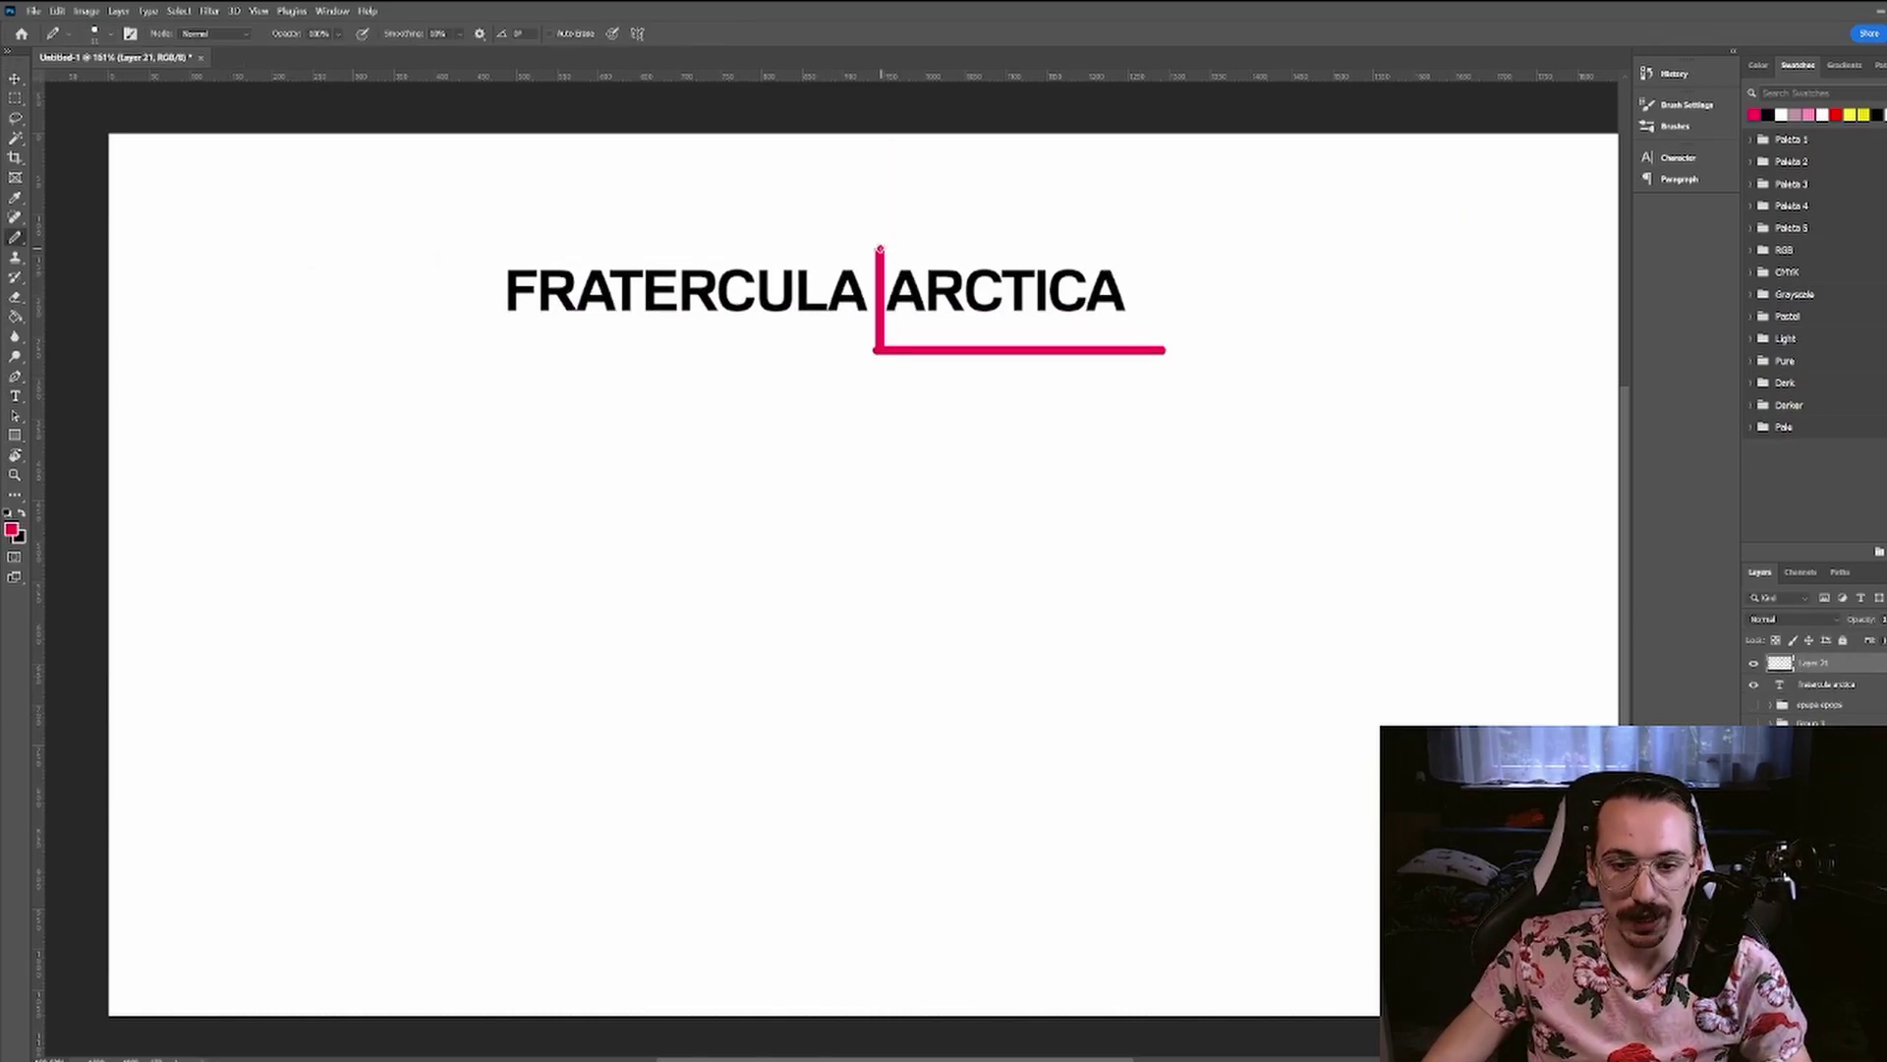
{"action": "left_click_drag", "start_coordinate": [879, 248], "coordinate": [1106, 247]}
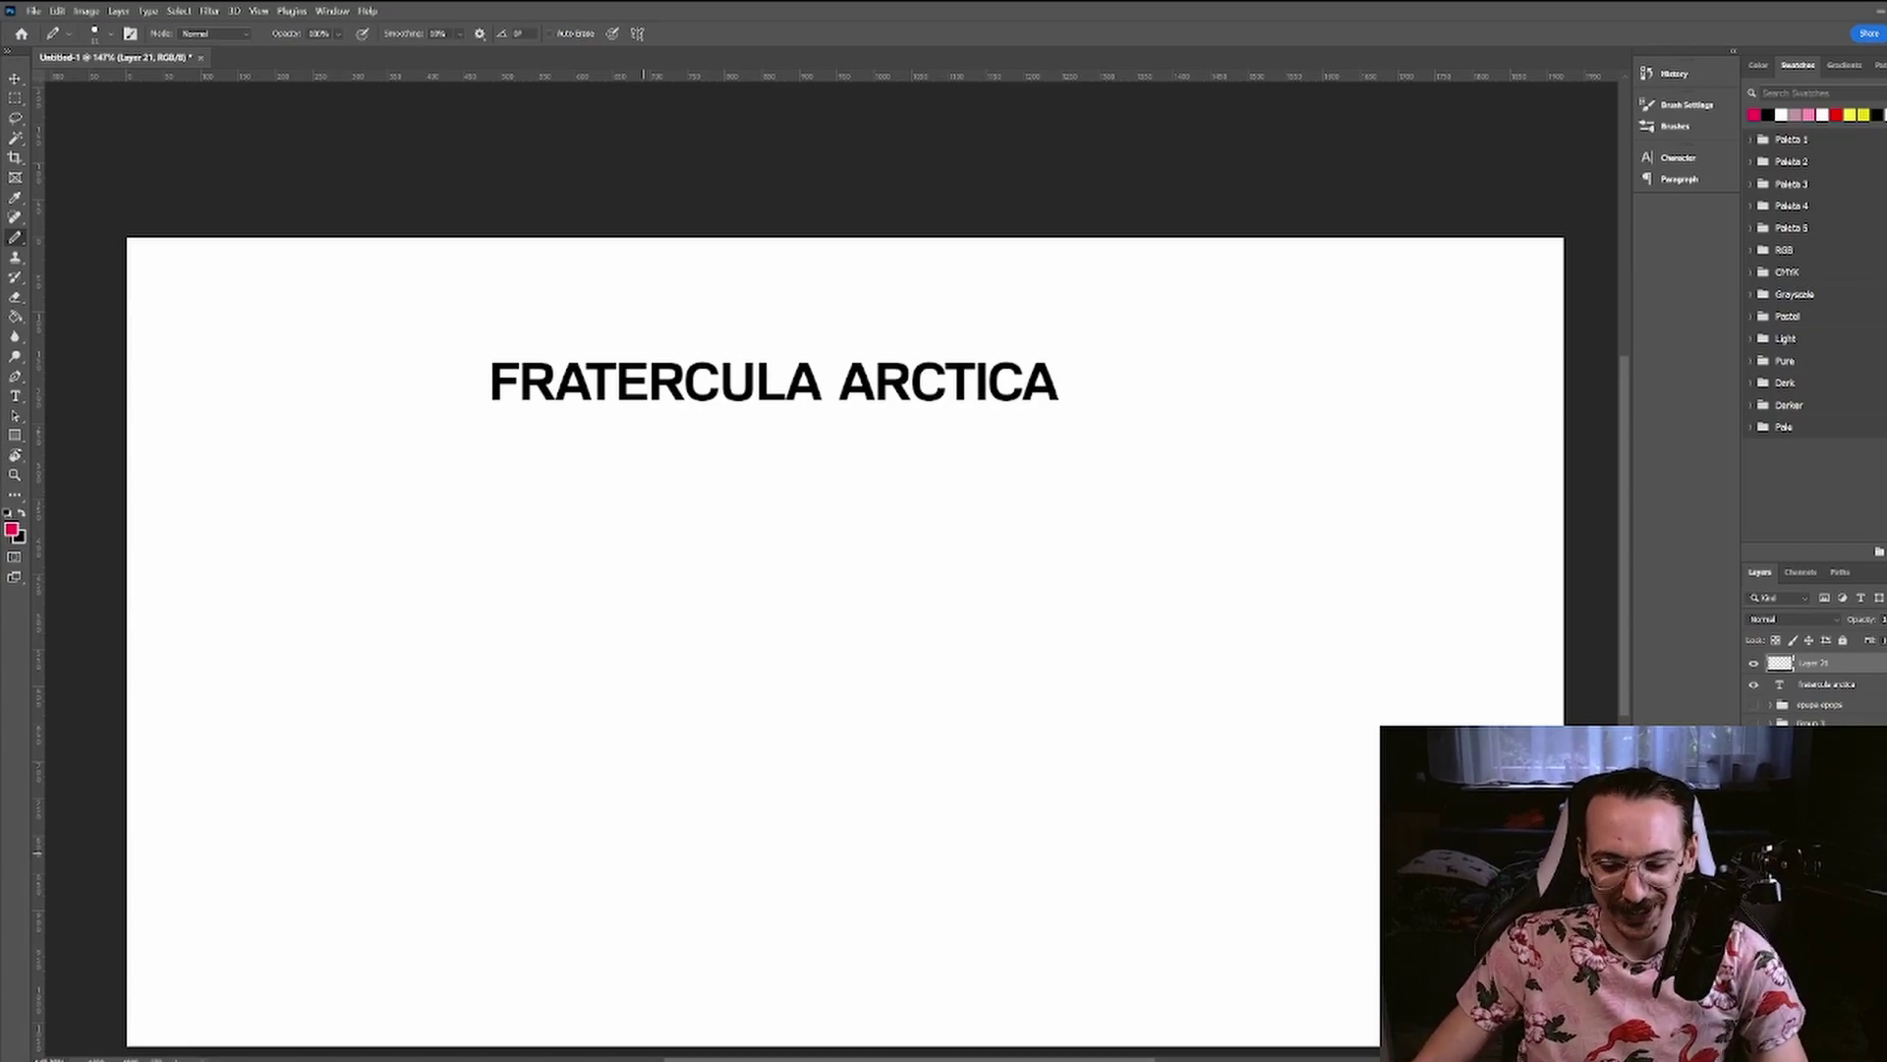
- Clear the red box, hide the title and draw a round seal with a dotted muzzle, small tongue and flippers
{"action": "mouse_move", "coordinate": [695, 392]}
{"action": "left_mouse_down"}
{"action": "mouse_move", "coordinate": [568, 783]}
{"action": "mouse_move", "coordinate": [885, 917]}
{"action": "mouse_move", "coordinate": [1152, 769]}
{"action": "mouse_move", "coordinate": [1121, 525]}
{"action": "left_mouse_up"}
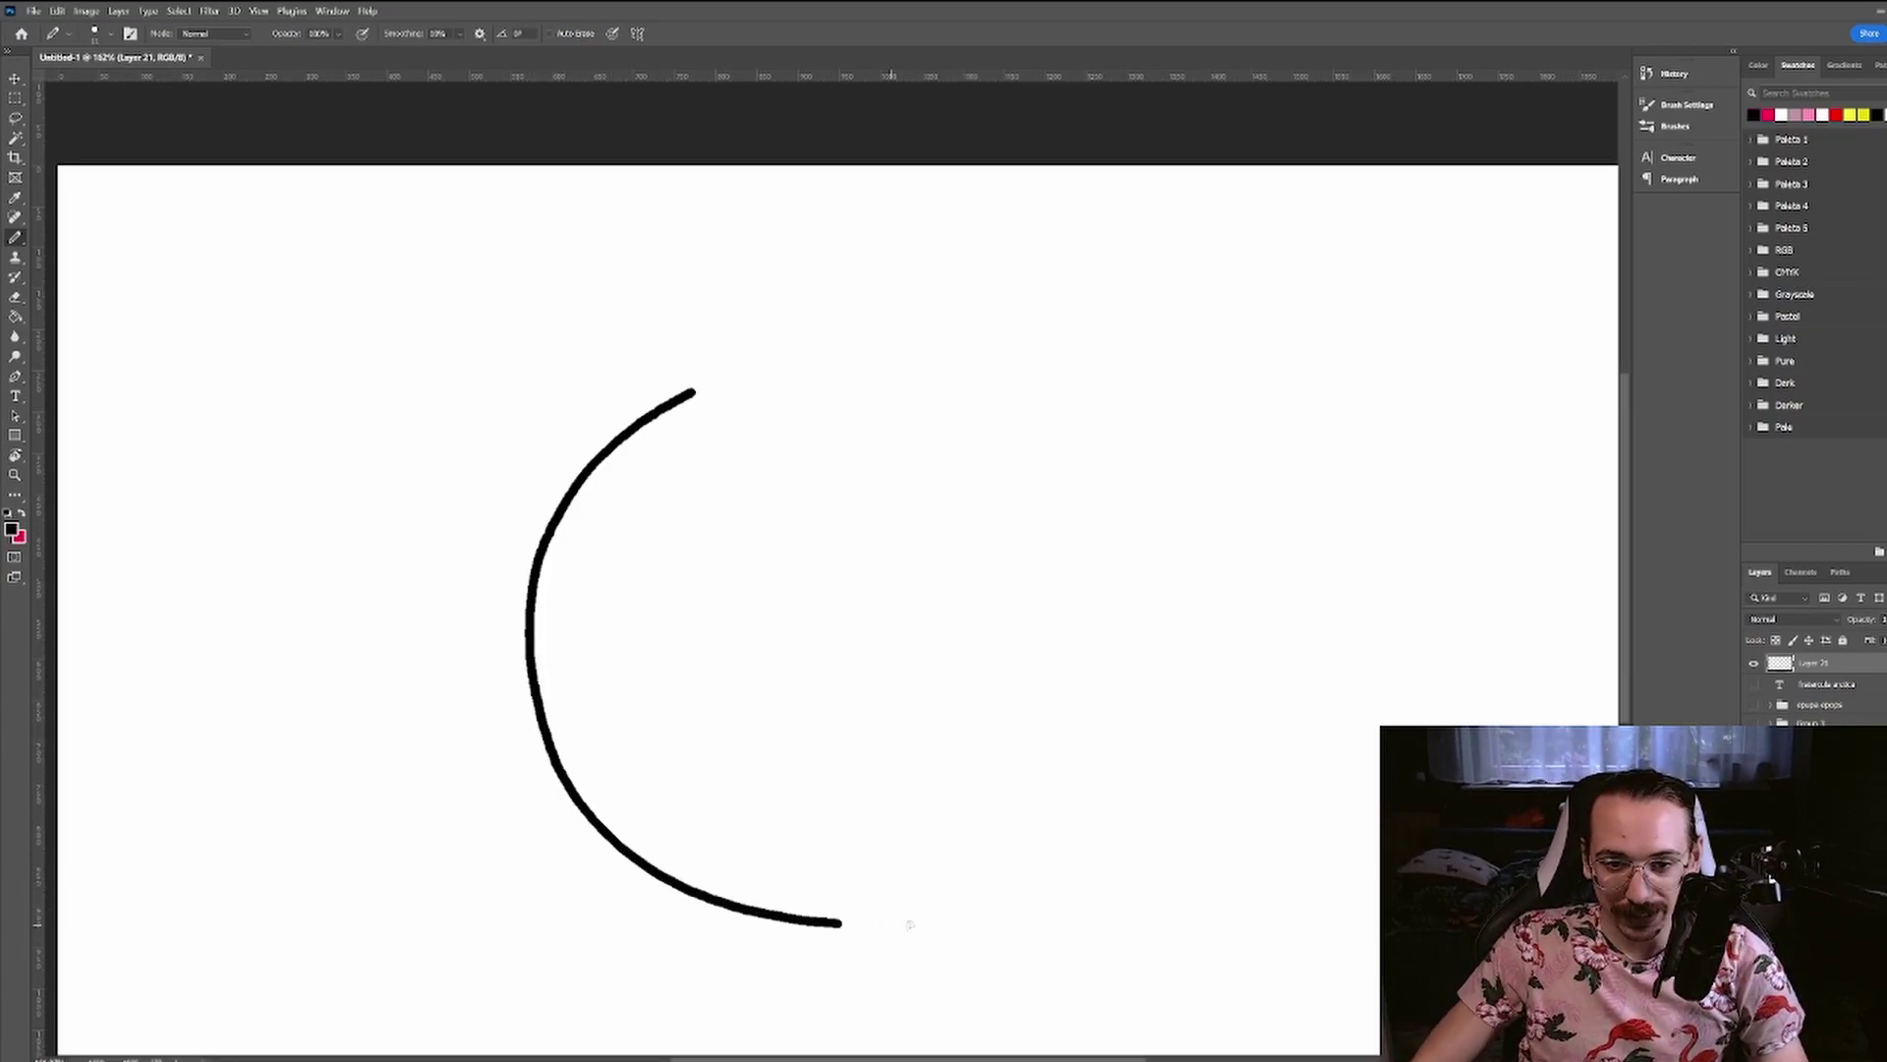
{"action": "key", "text": "ctrl+z"}
{"action": "mouse_move", "coordinate": [758, 474]}
{"action": "left_mouse_down"}
{"action": "mouse_move", "coordinate": [634, 657]}
{"action": "mouse_move", "coordinate": [772, 814]}
{"action": "mouse_move", "coordinate": [1018, 757]}
{"action": "mouse_move", "coordinate": [1046, 533]}
{"action": "left_mouse_up"}
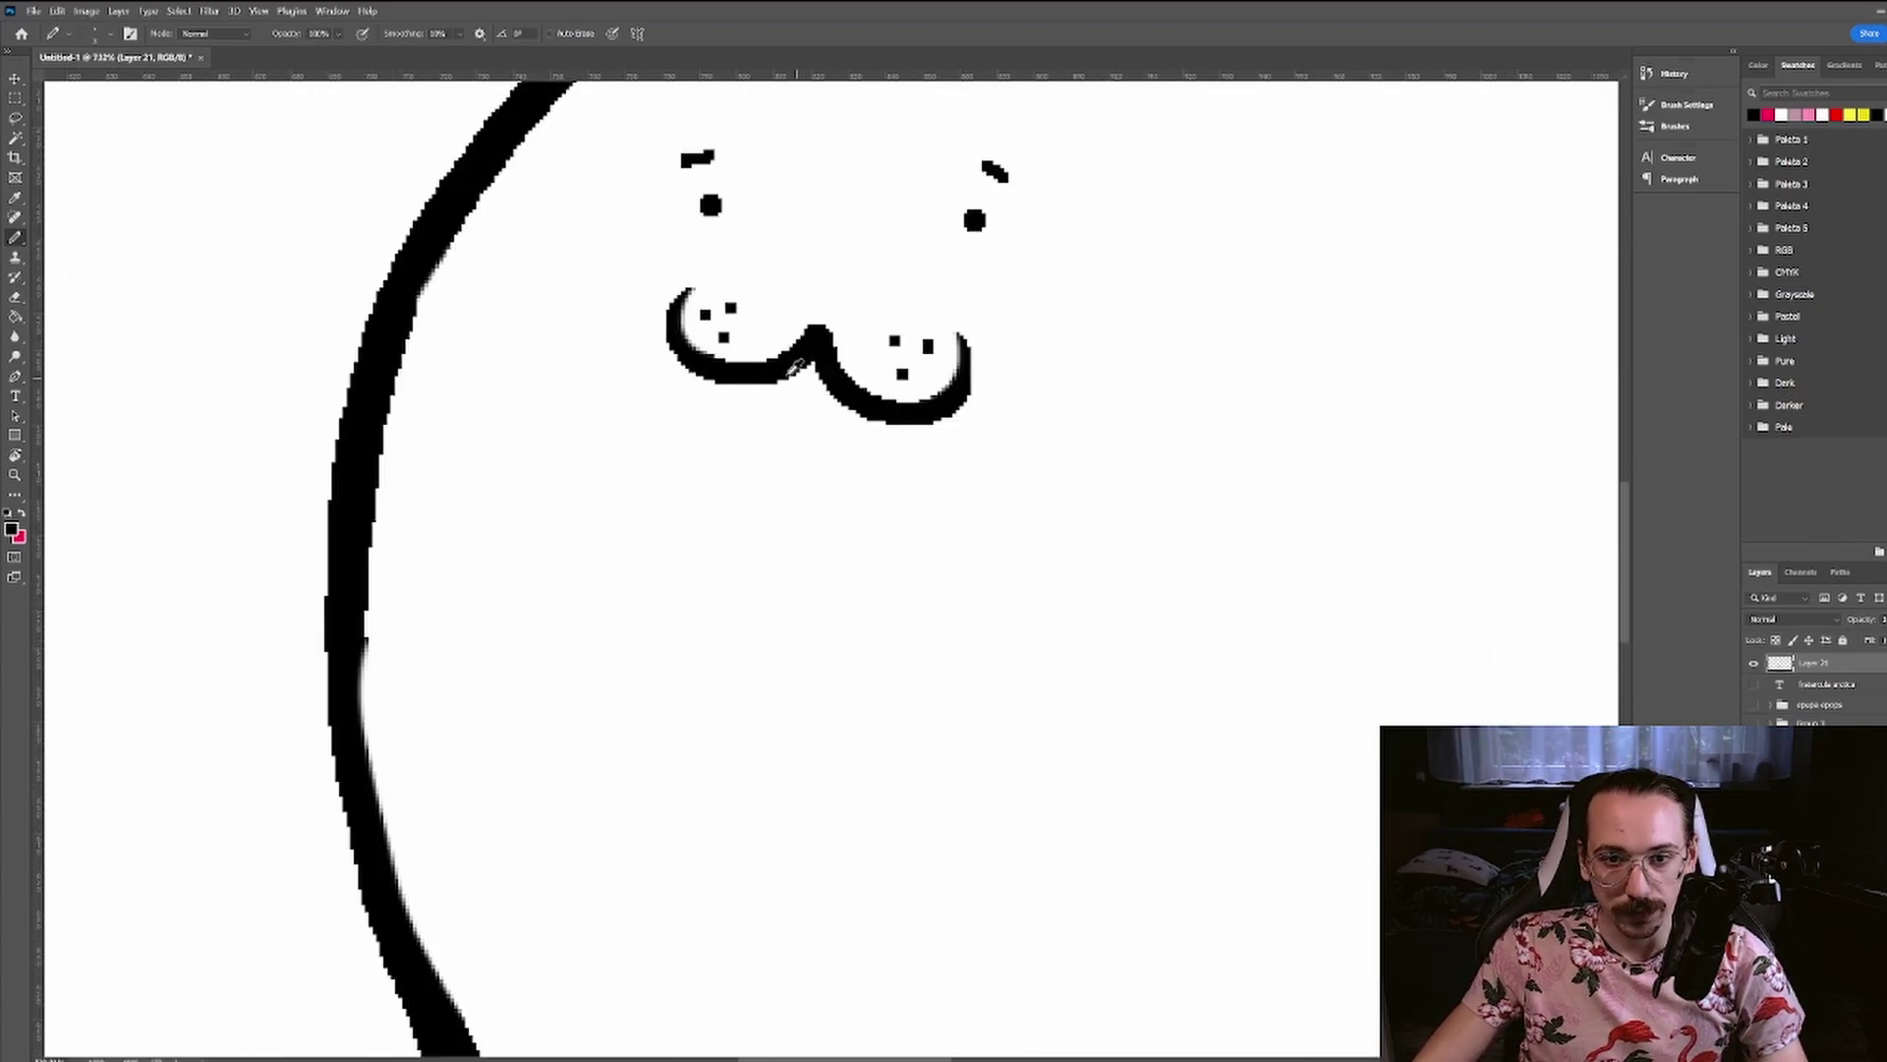
{"action": "left_click_drag", "start_coordinate": [787, 369], "coordinate": [785, 444]}
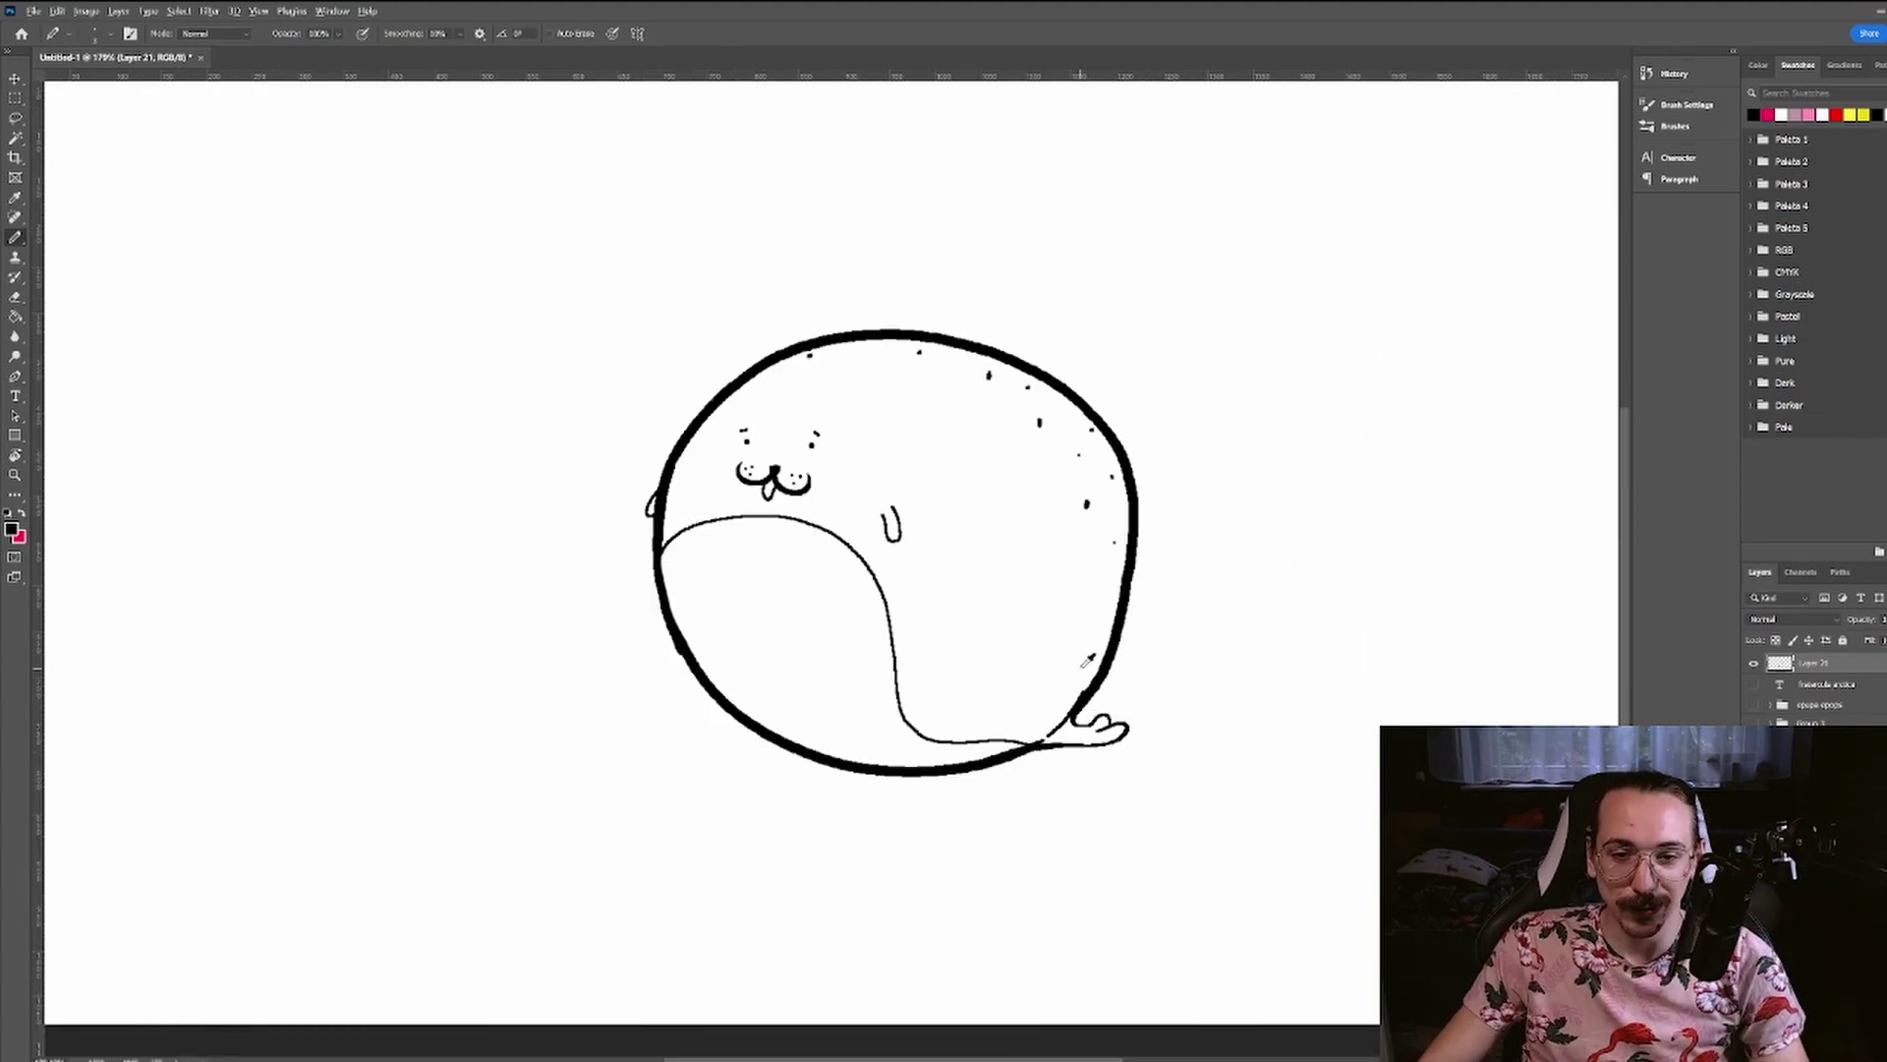
{"action": "scroll", "coordinate": [1089, 661], "scroll_direction": "down", "scroll_amount": 2}
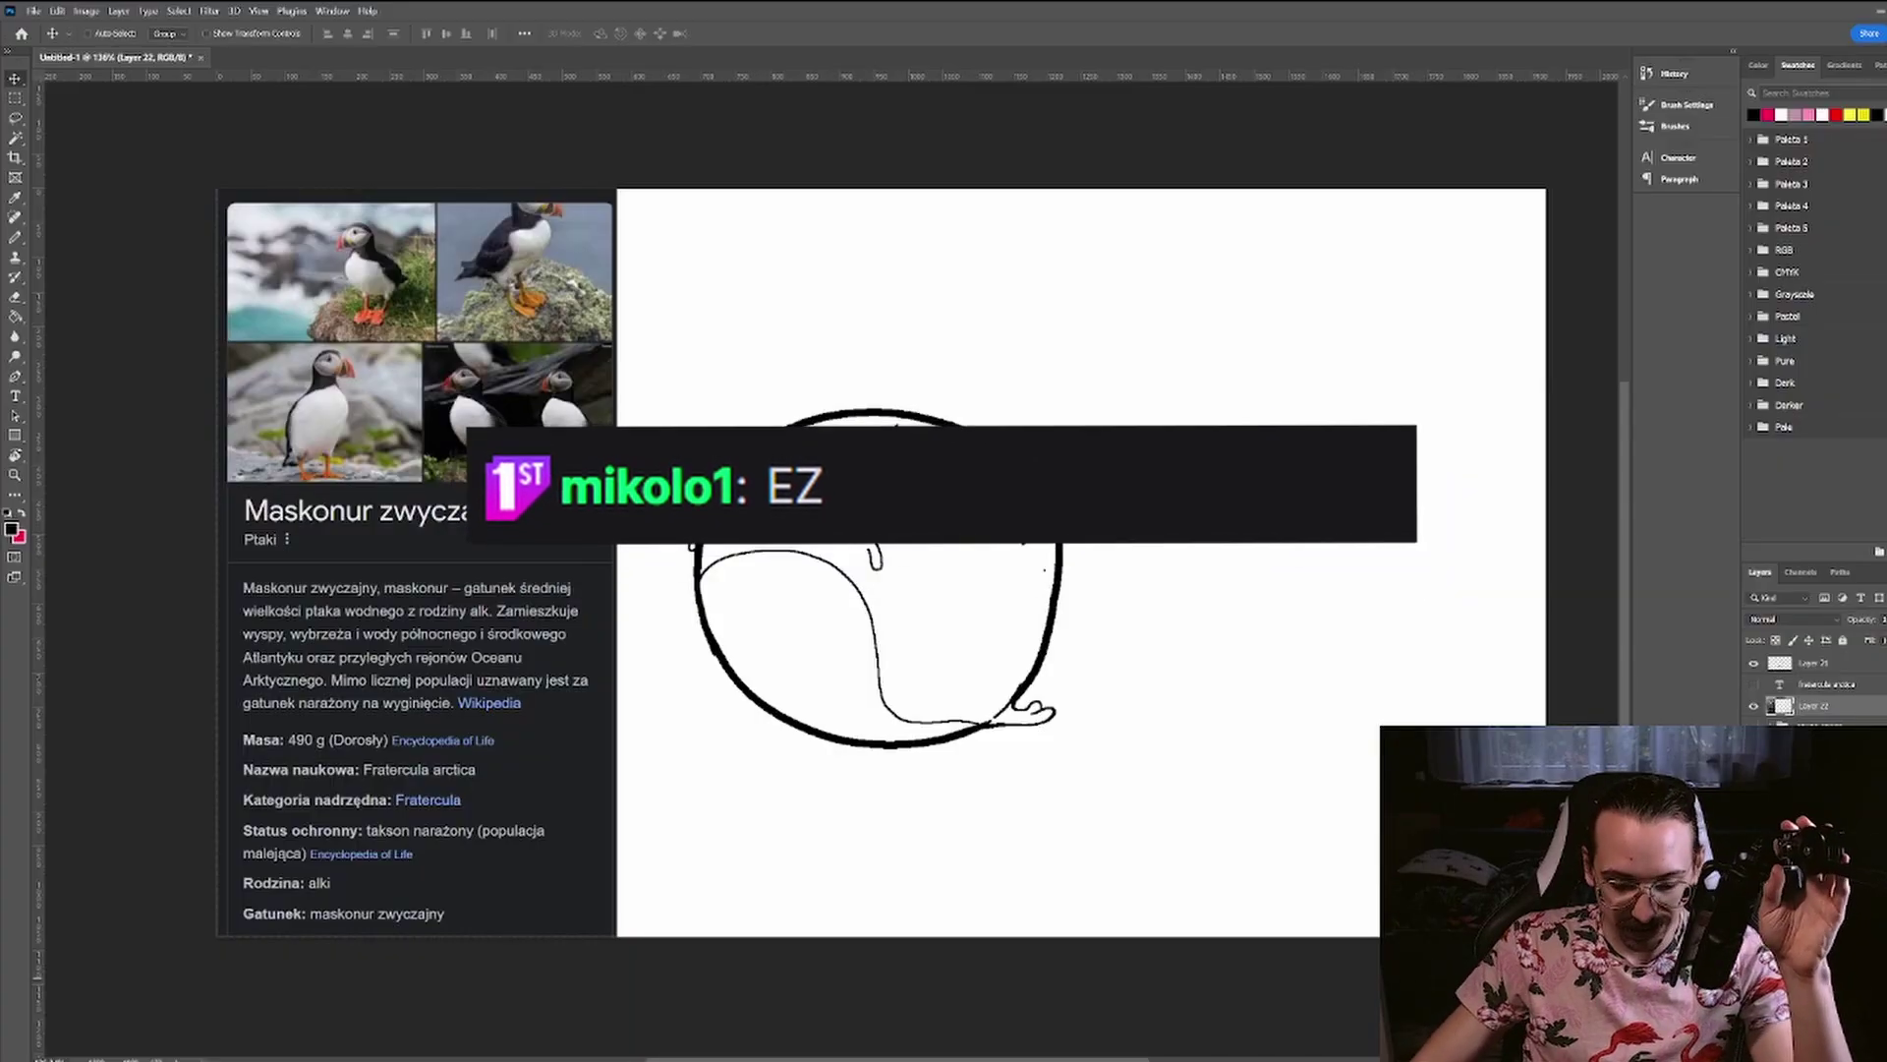
- Move the seal drawing clear of the puffin reference, hide the reference and re-centre the seal on the page
{"action": "left_click", "coordinate": [1873, 664]}
{"action": "left_click_drag", "start_coordinate": [1032, 594], "coordinate": [1169, 595]}
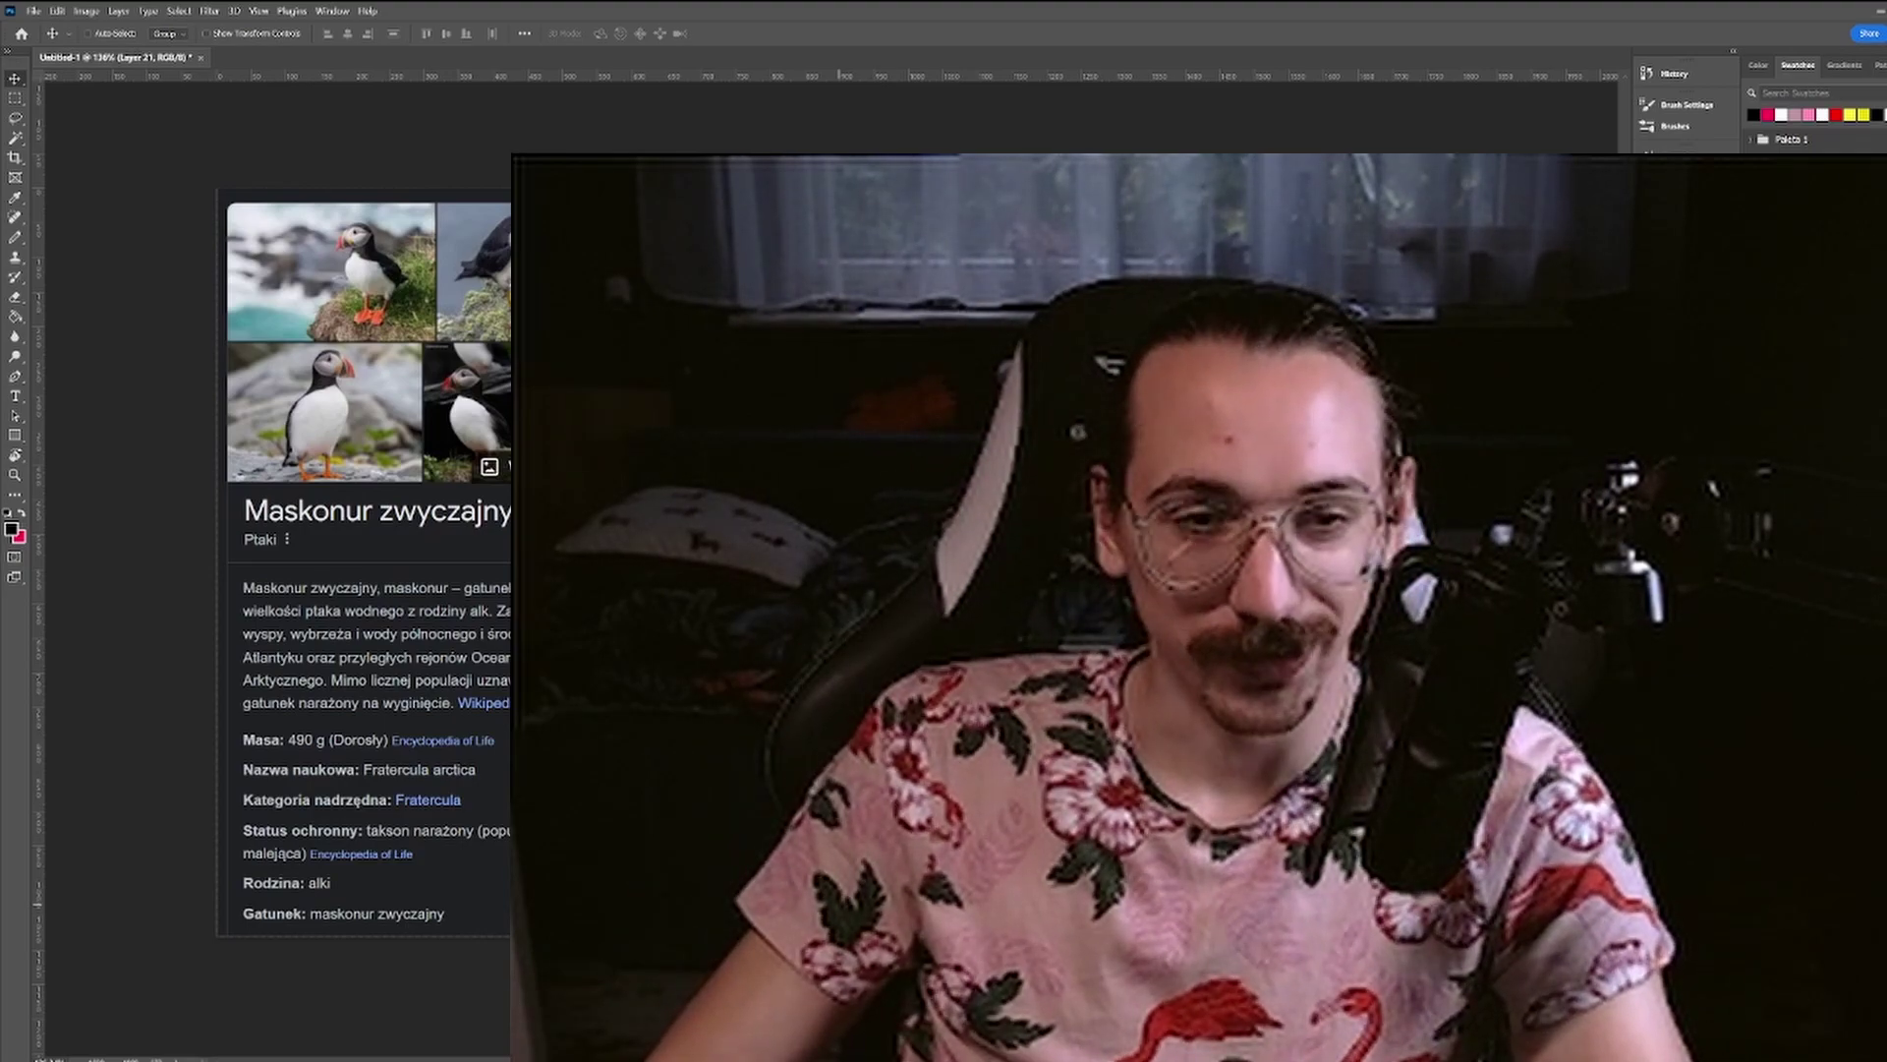
{"action": "scroll", "coordinate": [531, 916], "scroll_direction": "down", "scroll_amount": 1}
{"action": "scroll", "coordinate": [983, 998], "scroll_direction": "up", "scroll_amount": 1}
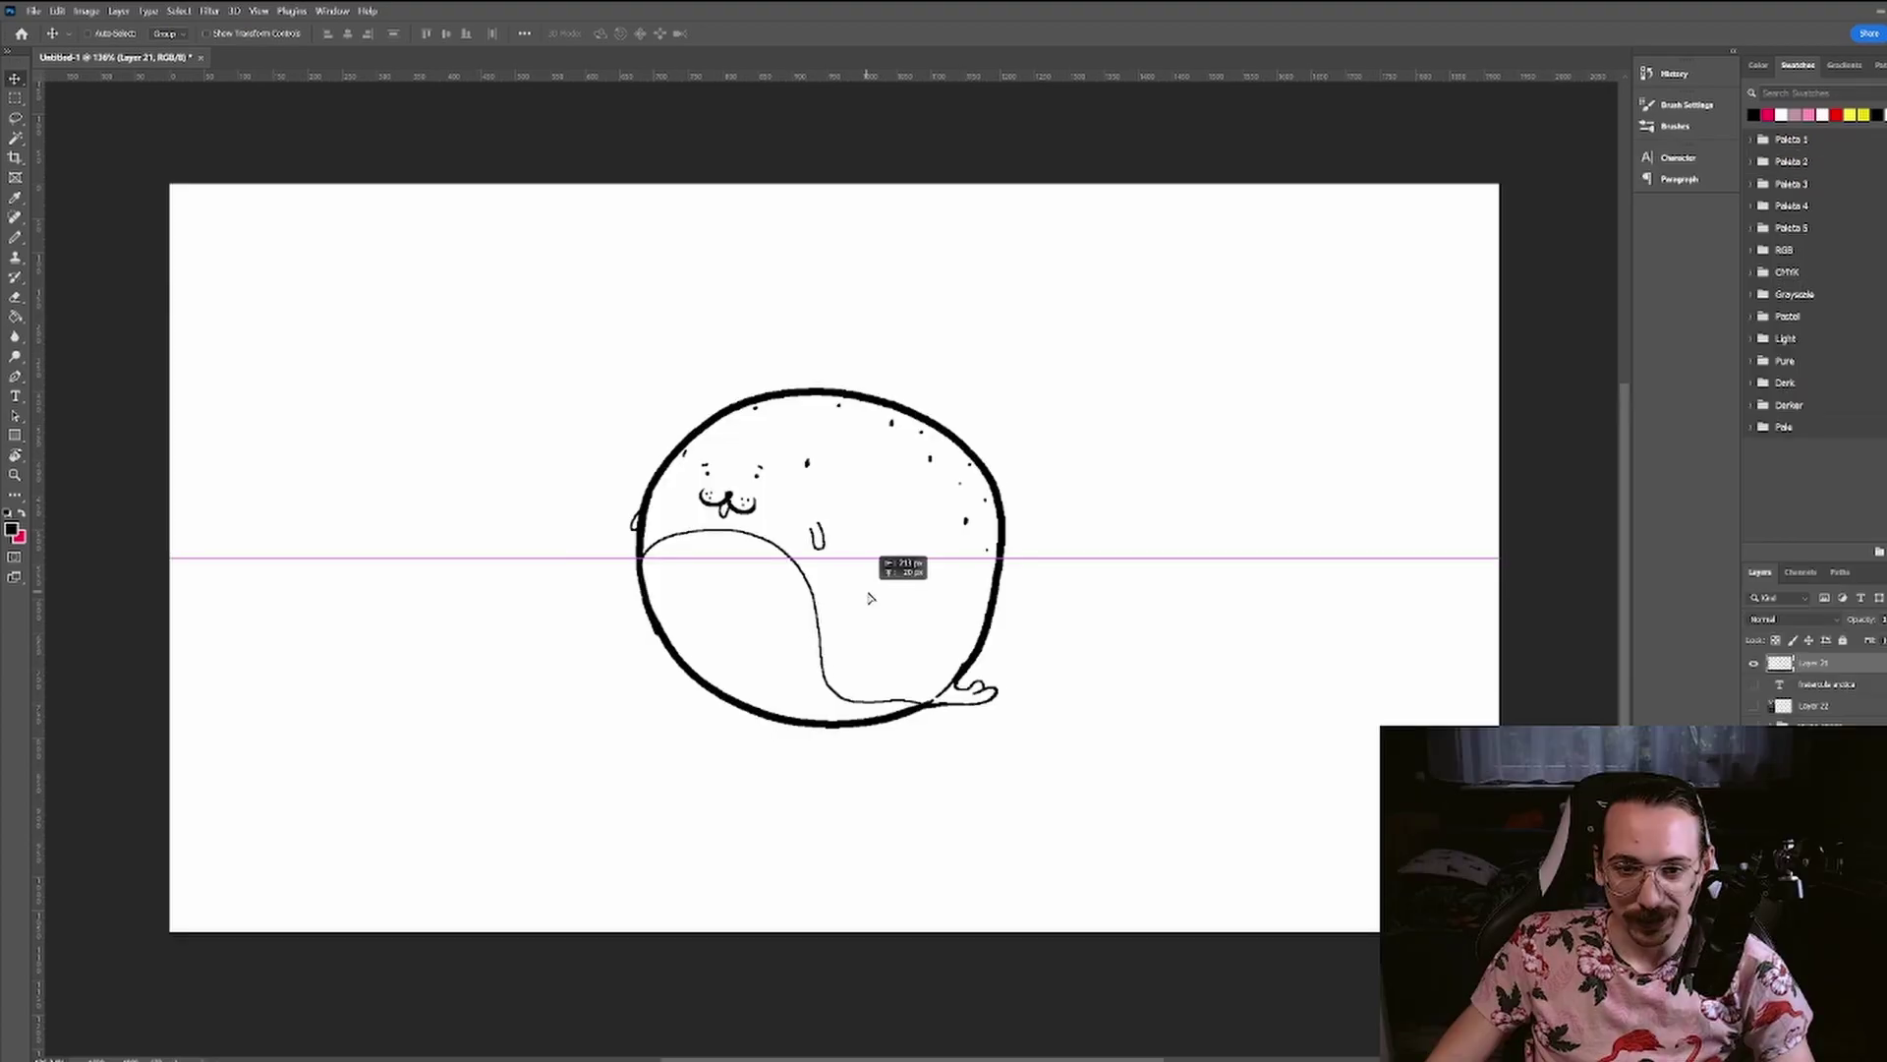
{"action": "left_click_drag", "start_coordinate": [864, 591], "coordinate": [880, 601]}
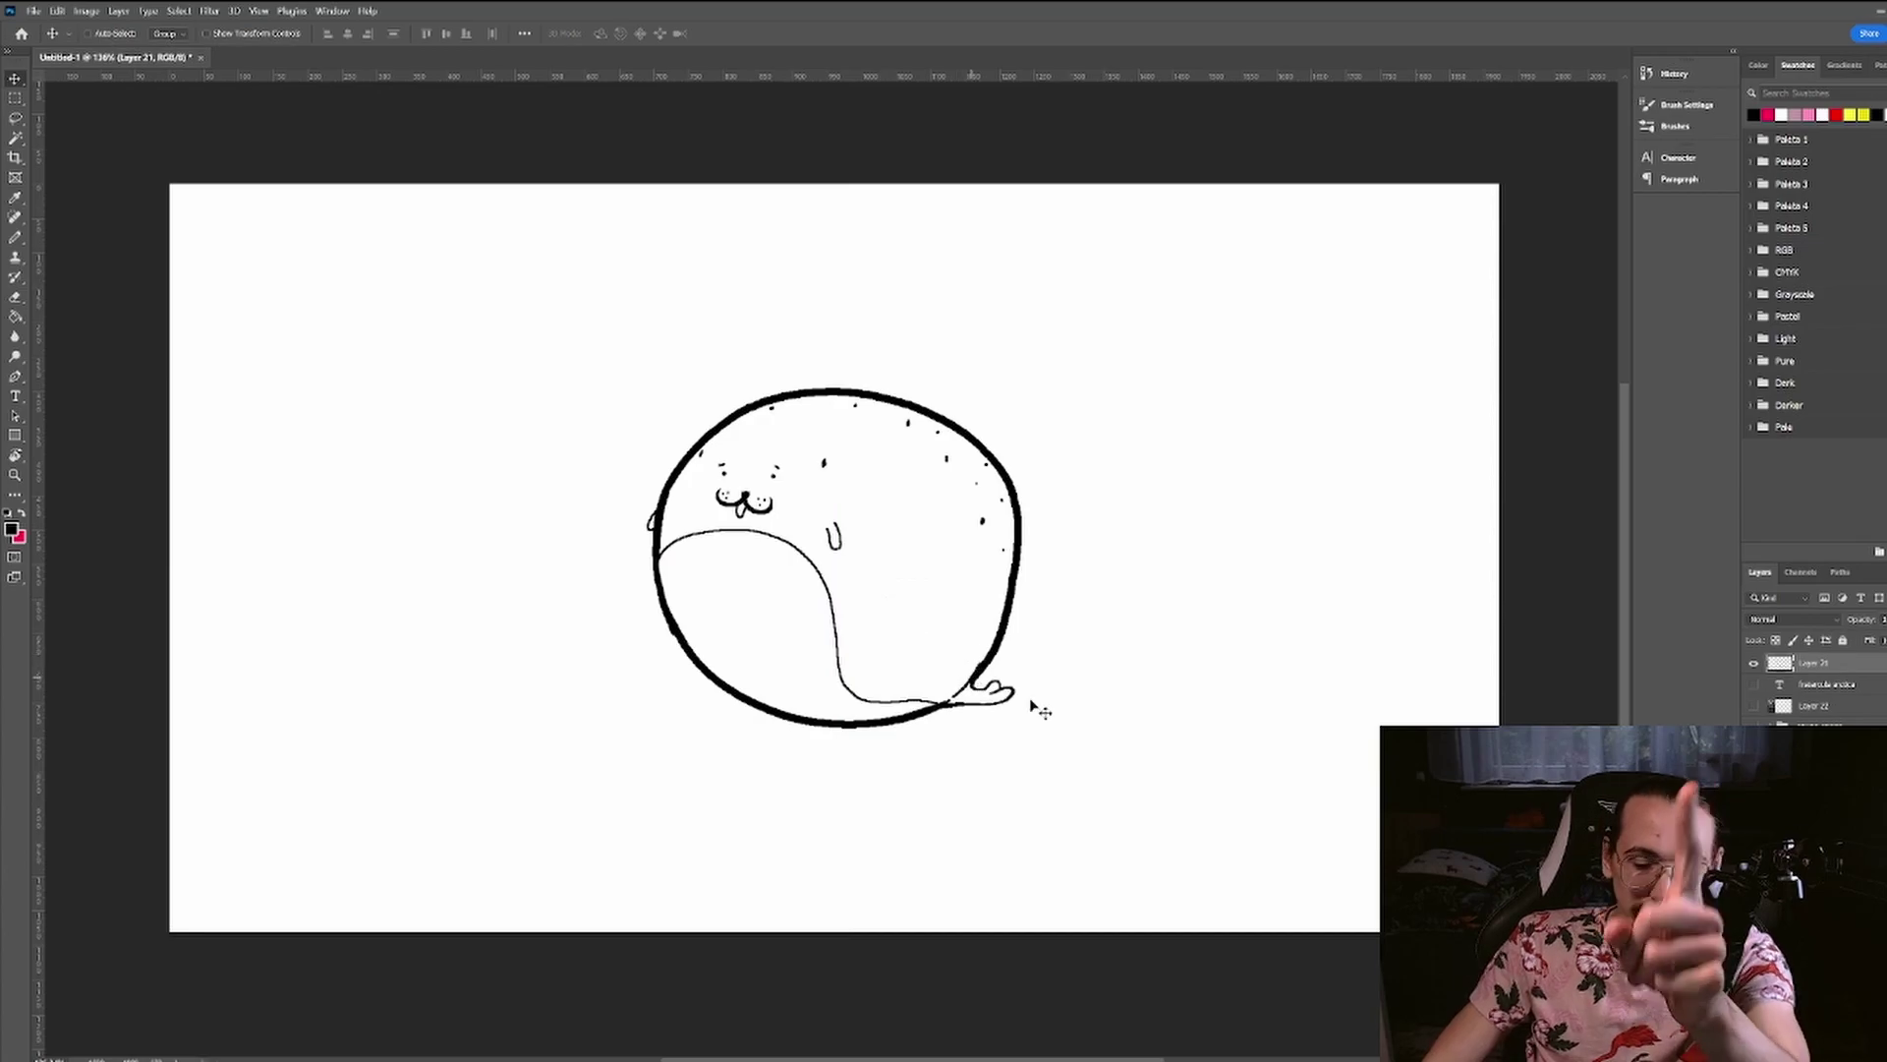
- Add the title "BOLETUS EDULIS" on a blank page and box the letters "BOLE" and "DULIS" in red
{"action": "left_click", "coordinate": [1829, 664]}
{"action": "scroll", "coordinate": [845, 589], "scroll_direction": "down", "scroll_amount": 2}
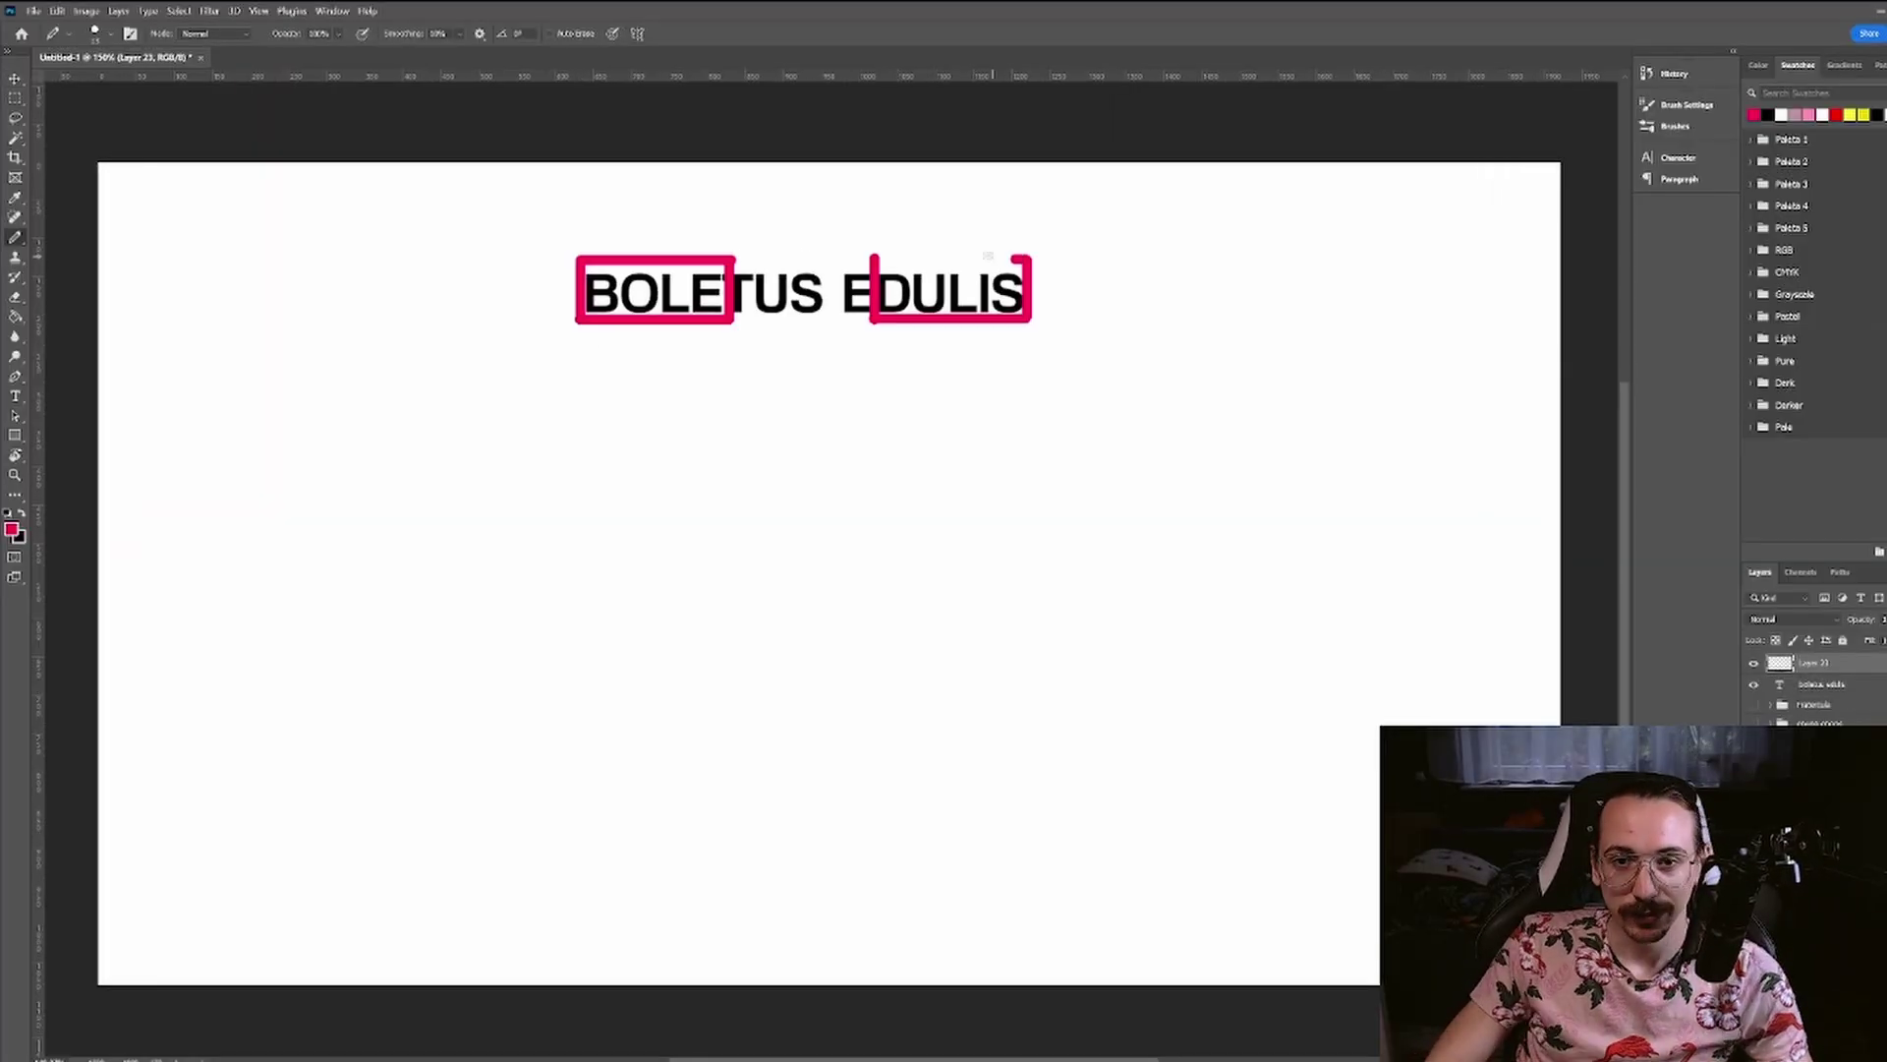
{"action": "left_click_drag", "start_coordinate": [1018, 258], "coordinate": [878, 254]}
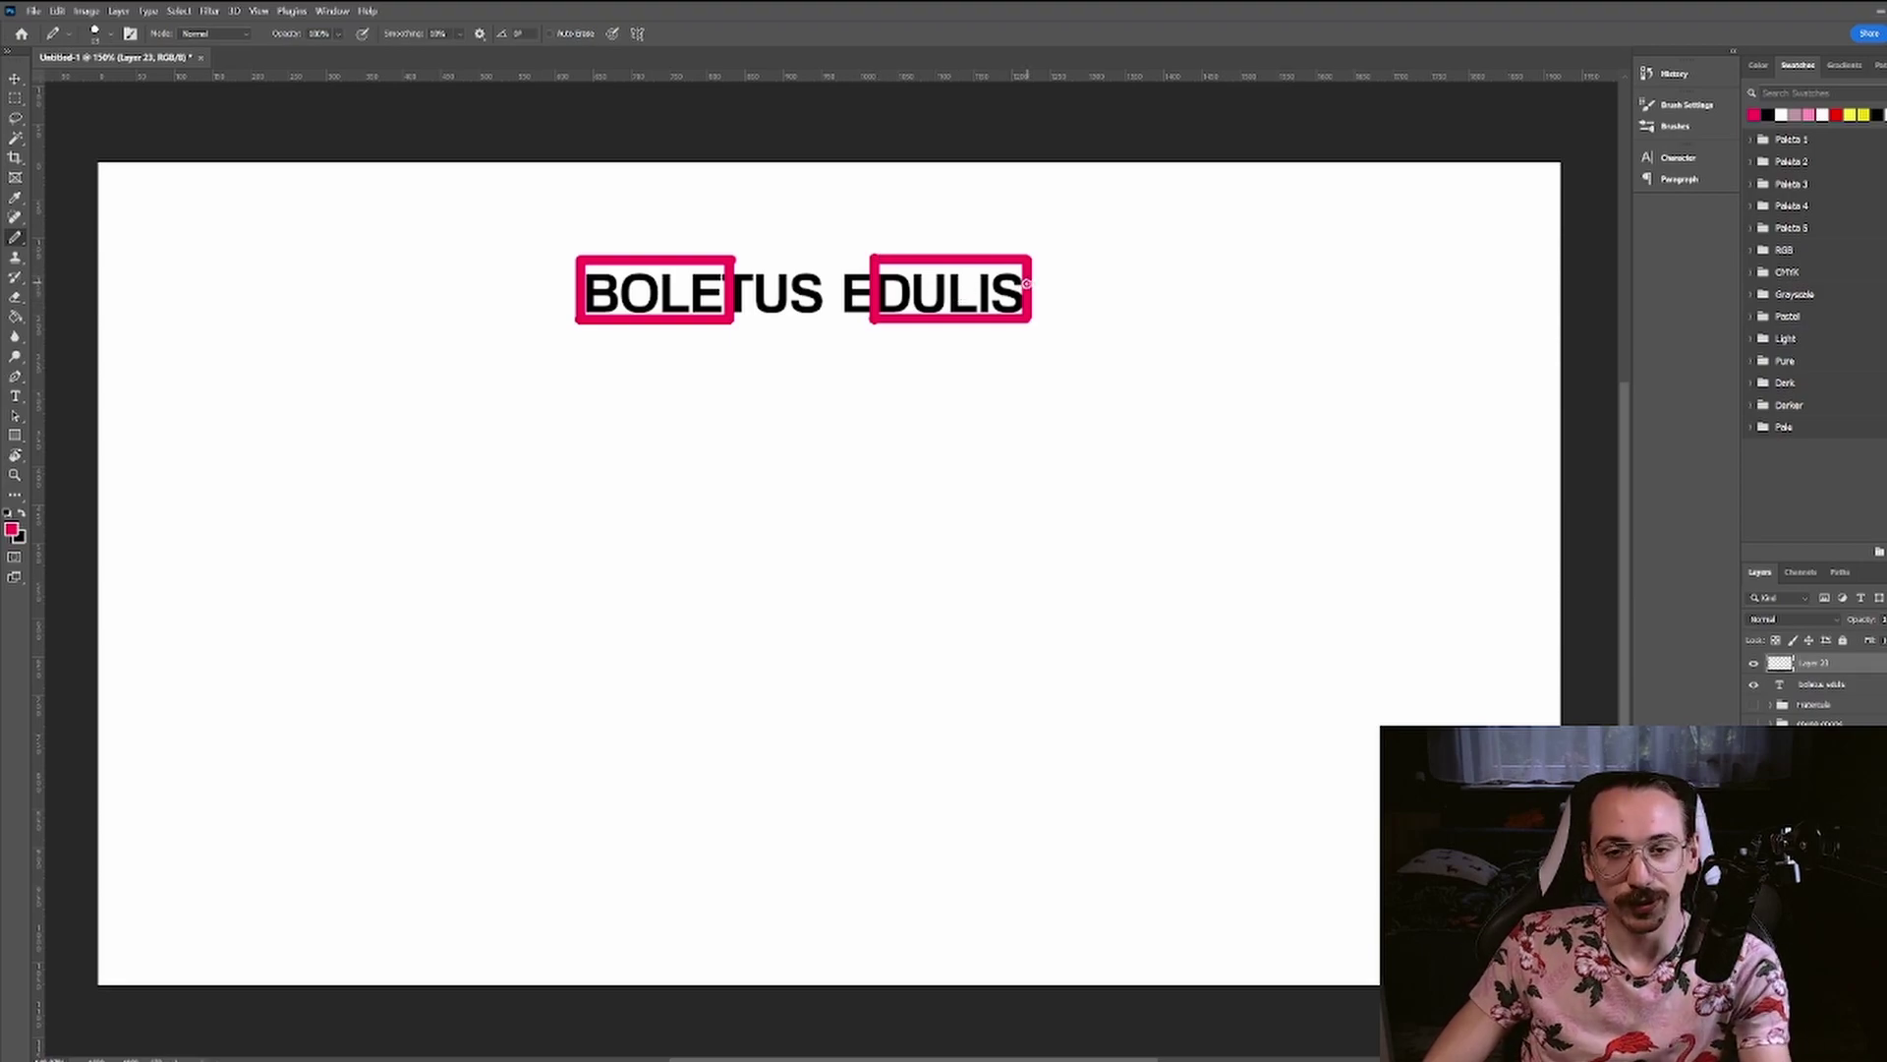
- Hide the title and red boxes and draw a thick black bullet outline with a pointed nose and curved base
{"action": "key", "text": "v"}
{"action": "key", "text": "Left"}
{"action": "key", "text": "Left"}
{"action": "key", "text": "Down"}
{"action": "key", "text": "Down"}
{"action": "key", "text": "Down"}
{"action": "left_click_drag", "start_coordinate": [1044, 588], "coordinate": [1117, 578]}
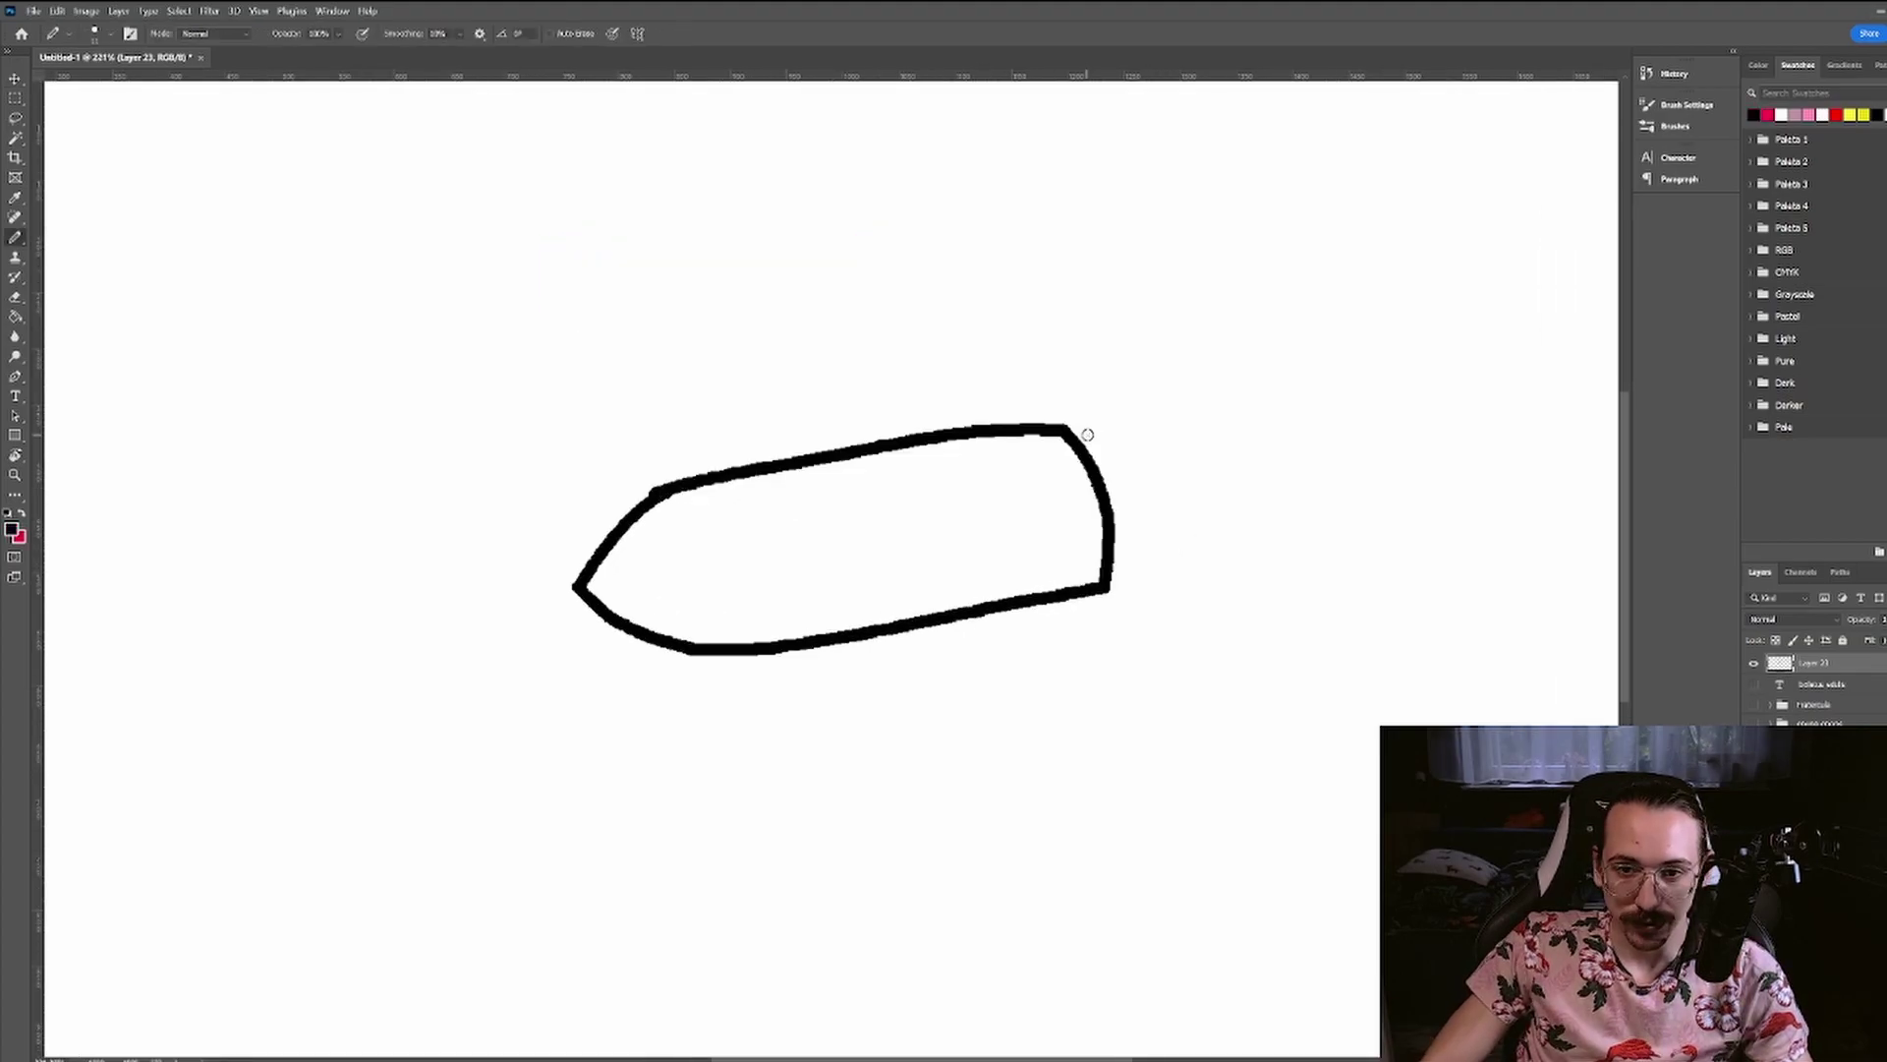
{"action": "key", "text": "ctrl+z"}
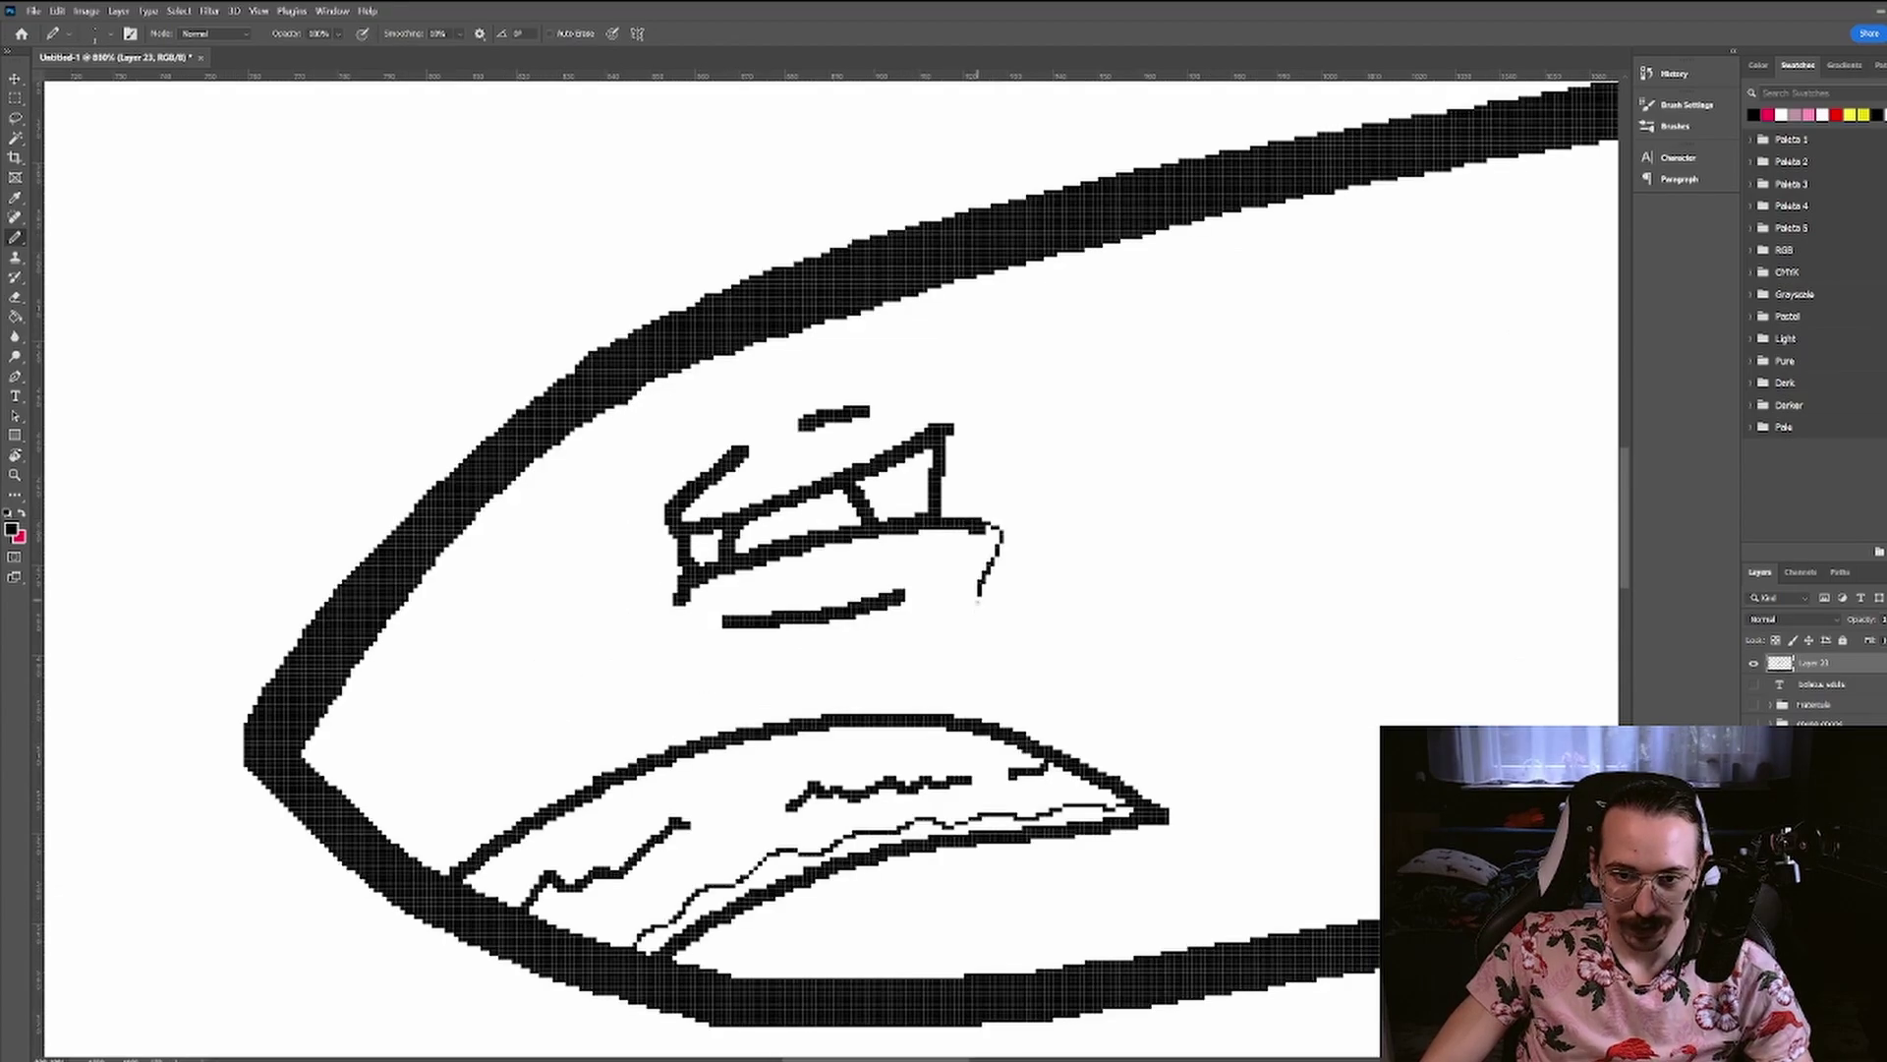
- Add a half-closed eye, wrinkled mouth, small tongue and thin curved body lines to the bullet drawing
{"action": "scroll", "coordinate": [1023, 513], "scroll_direction": "up", "scroll_amount": 1}
{"action": "mouse_move", "coordinate": [1010, 619]}
{"action": "left_mouse_down"}
{"action": "mouse_move", "coordinate": [1023, 513]}
{"action": "mouse_move", "coordinate": [918, 521]}
{"action": "mouse_move", "coordinate": [1061, 560]}
{"action": "left_mouse_up"}
{"action": "scroll", "coordinate": [1062, 560], "scroll_direction": "up", "scroll_amount": 2}
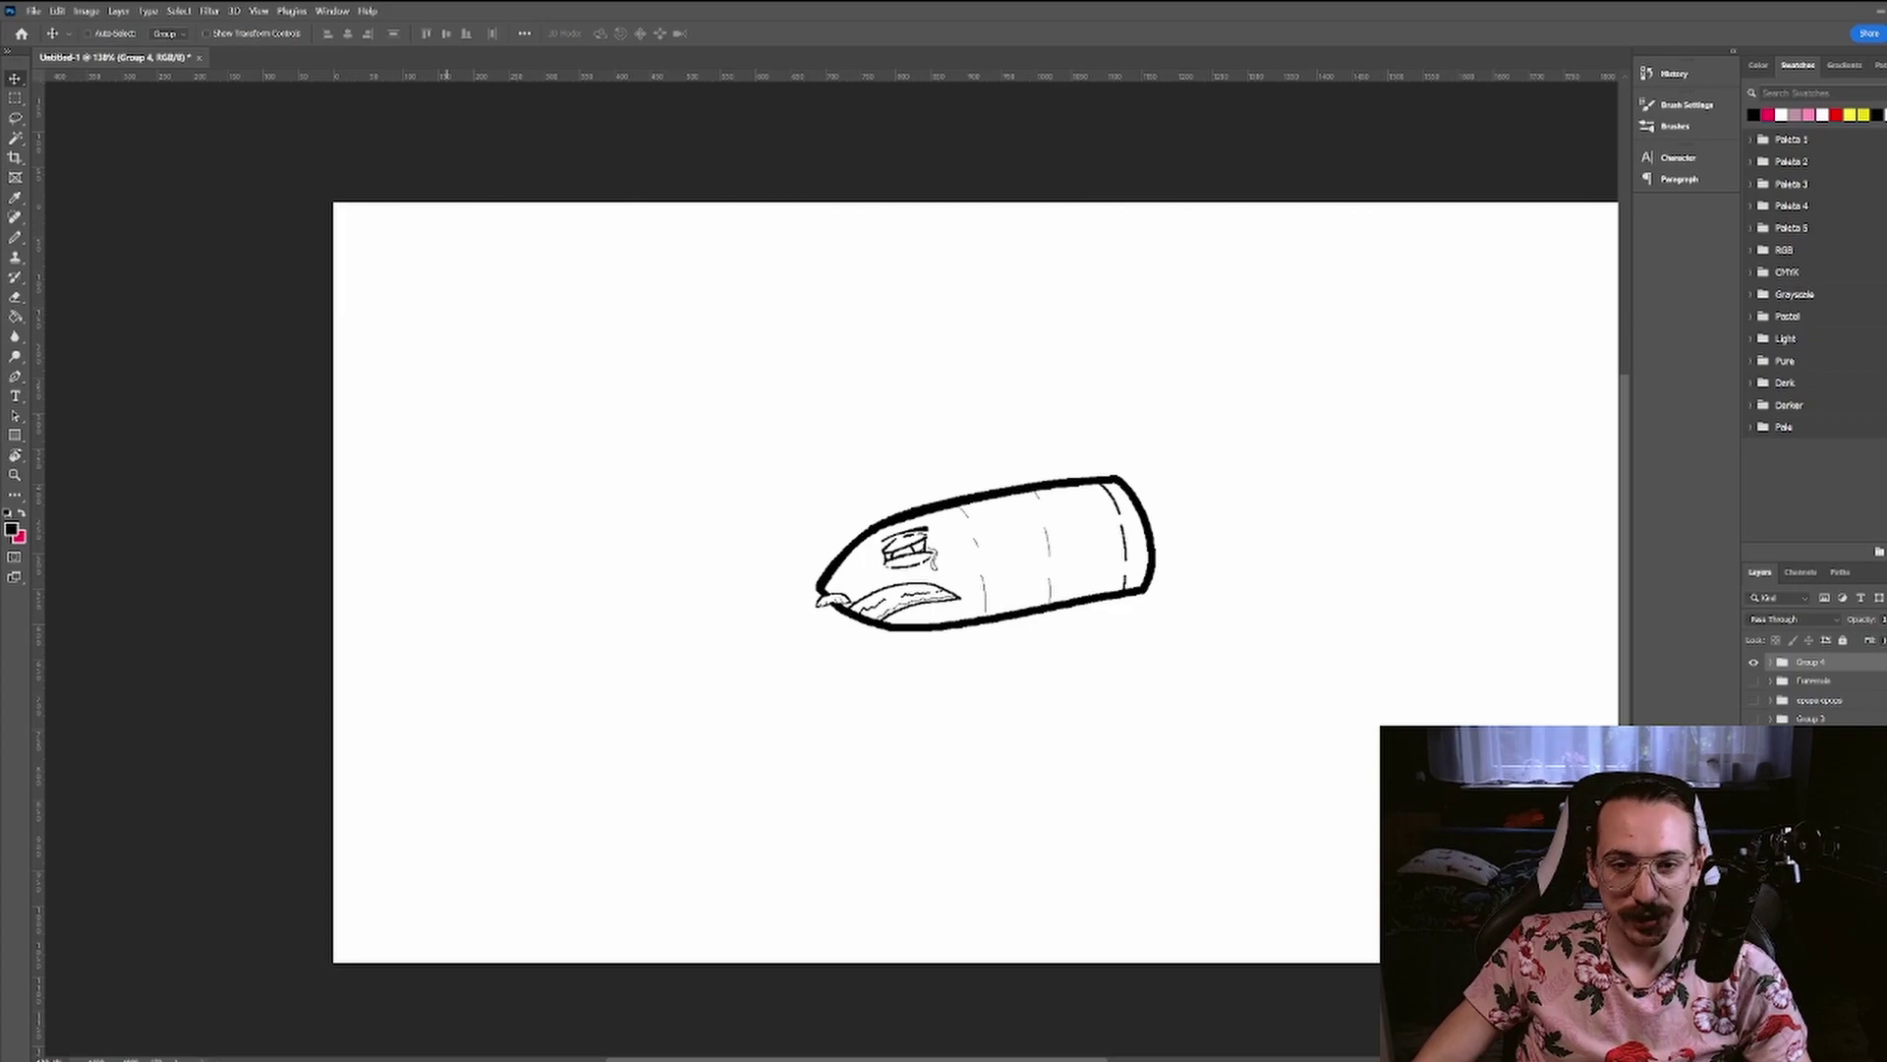
- Hide the bullet drawing and add the title "Nasikabatrachus sahyadrensis Darthvaderum" in two lines near the page's upper edge
{"action": "key", "text": "ctrl+v"}
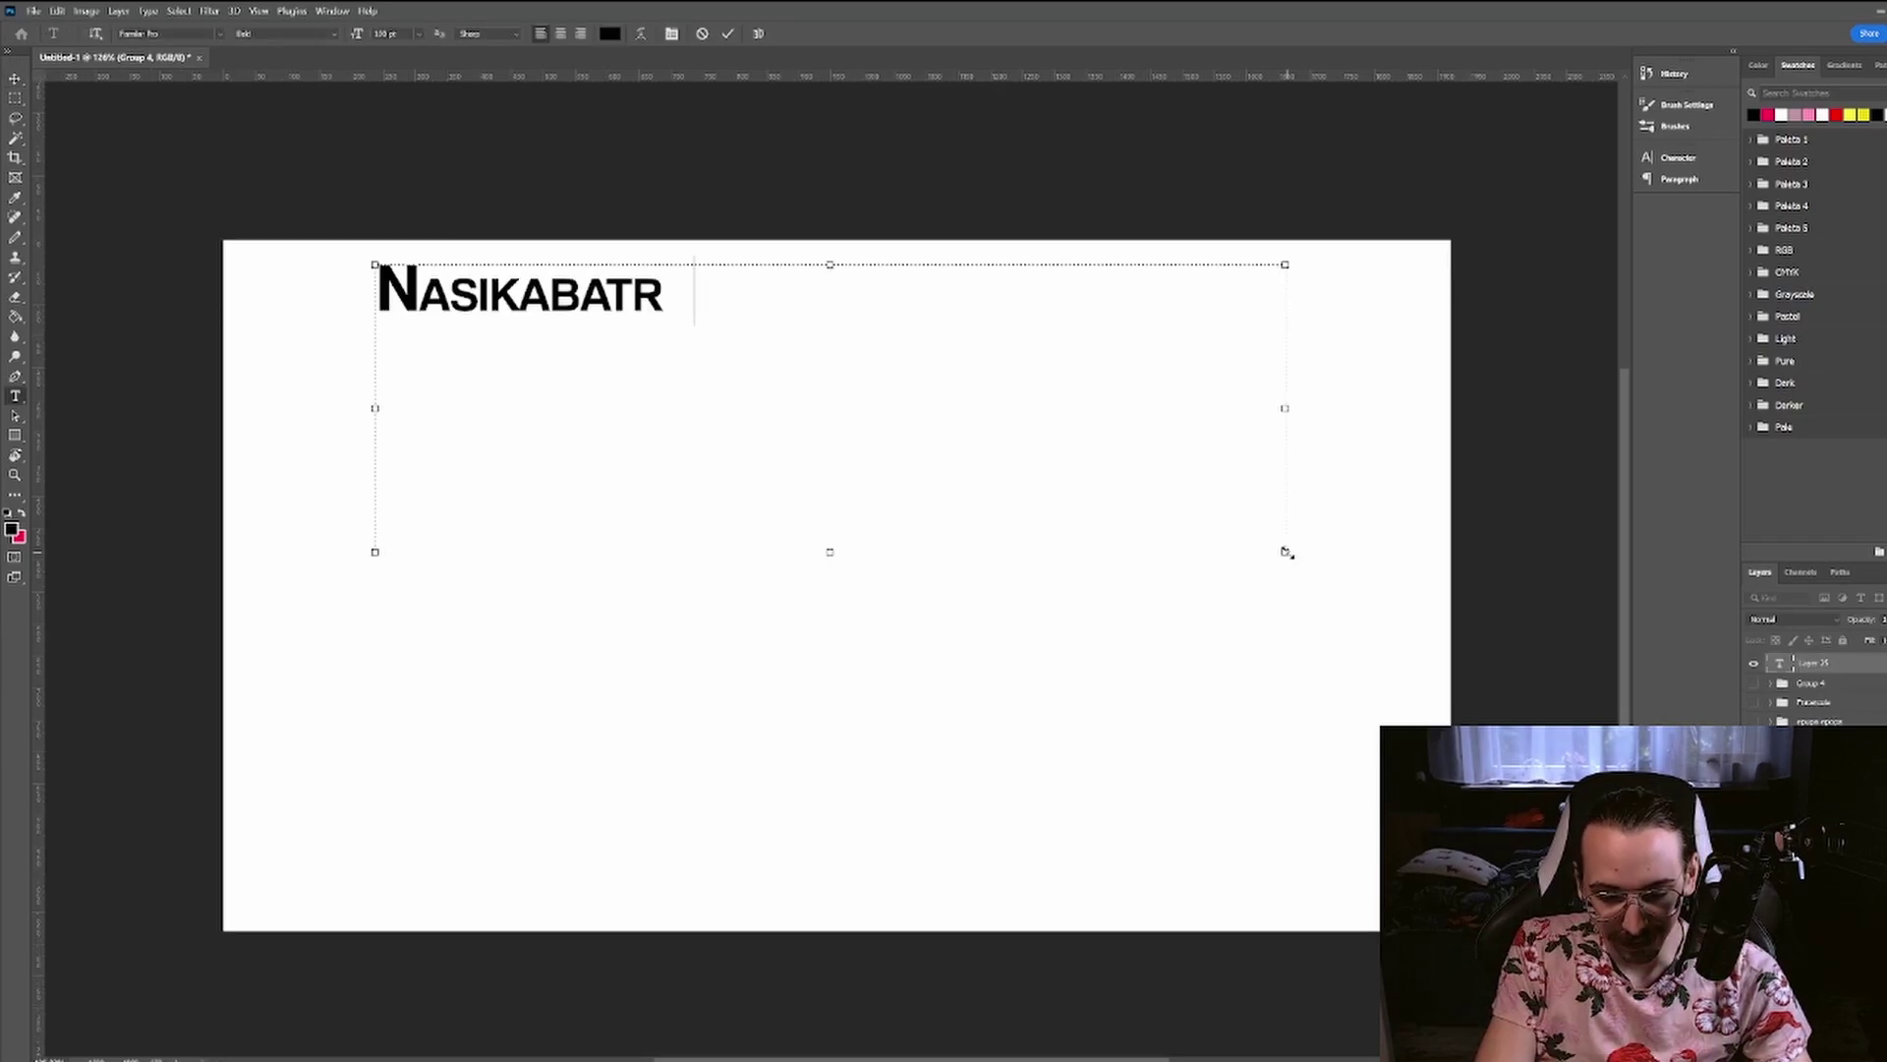
{"action": "type", "text": "achus sahyadrensis Dart"}
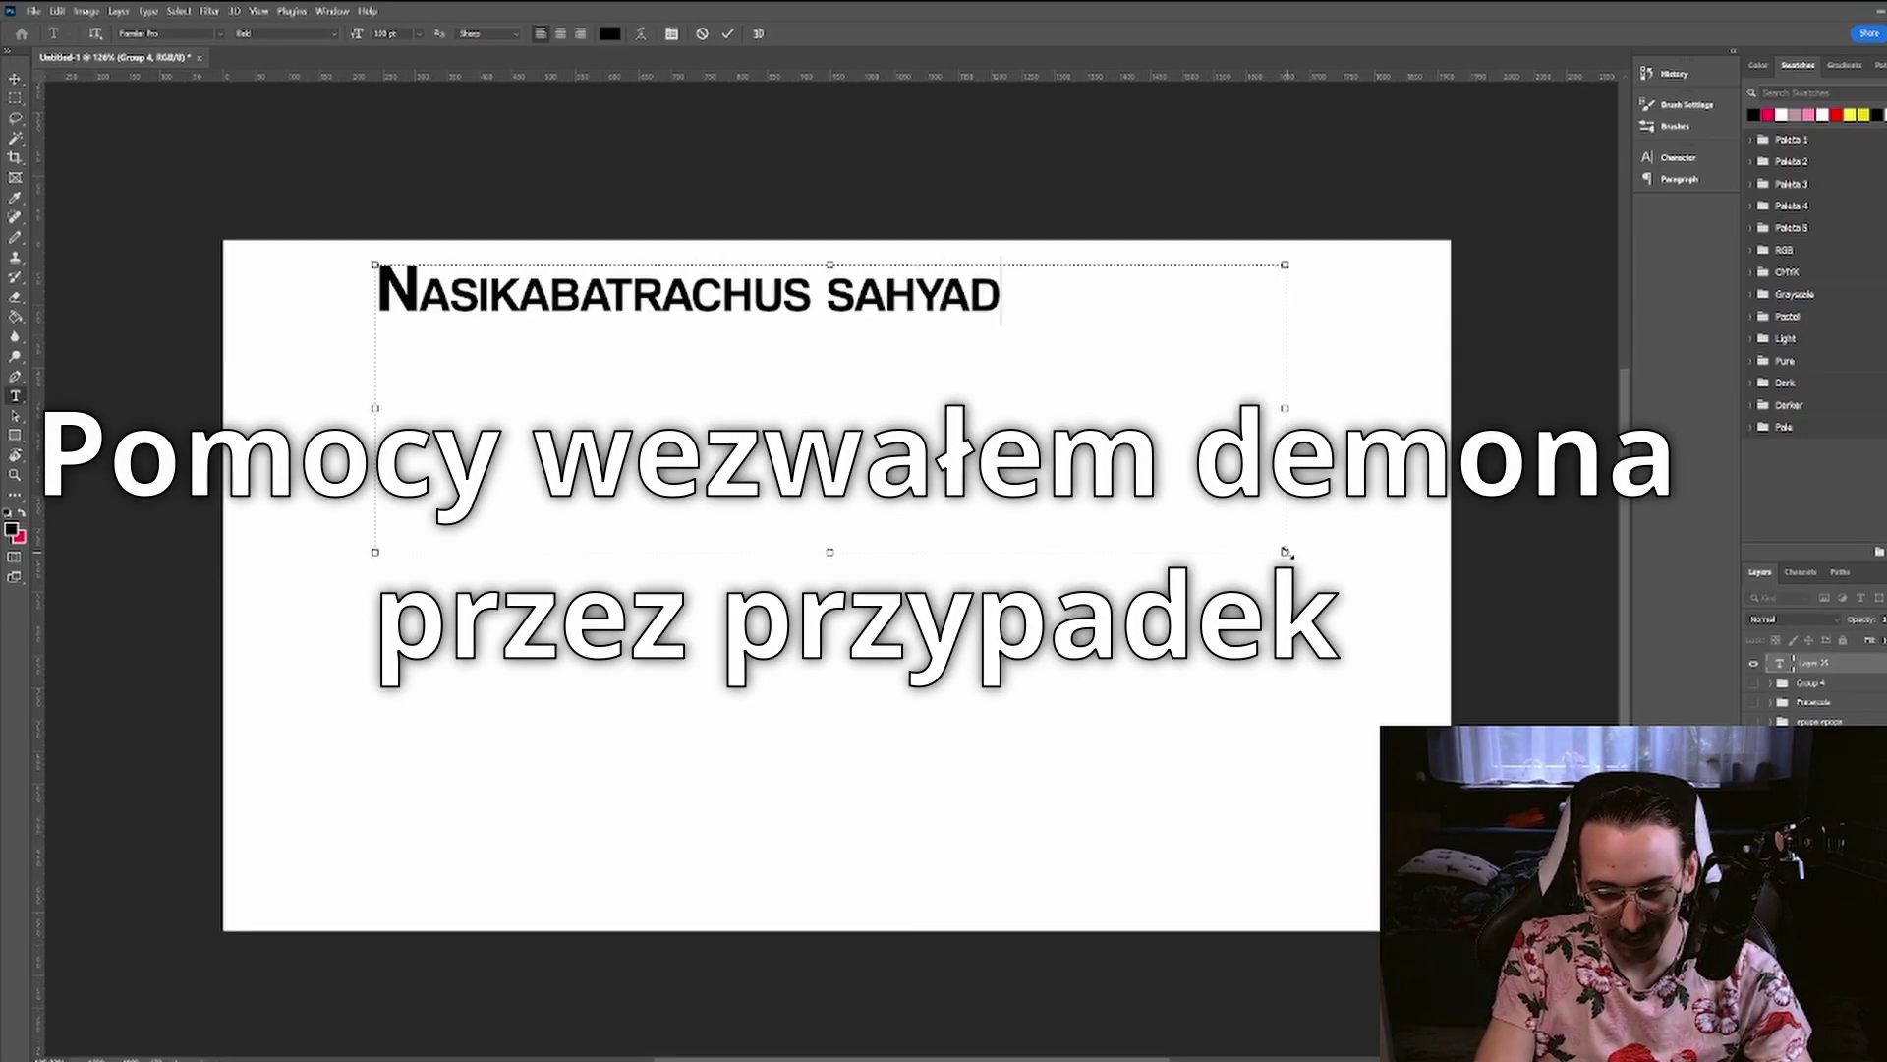
{"action": "type", "text": "hvaderum"}
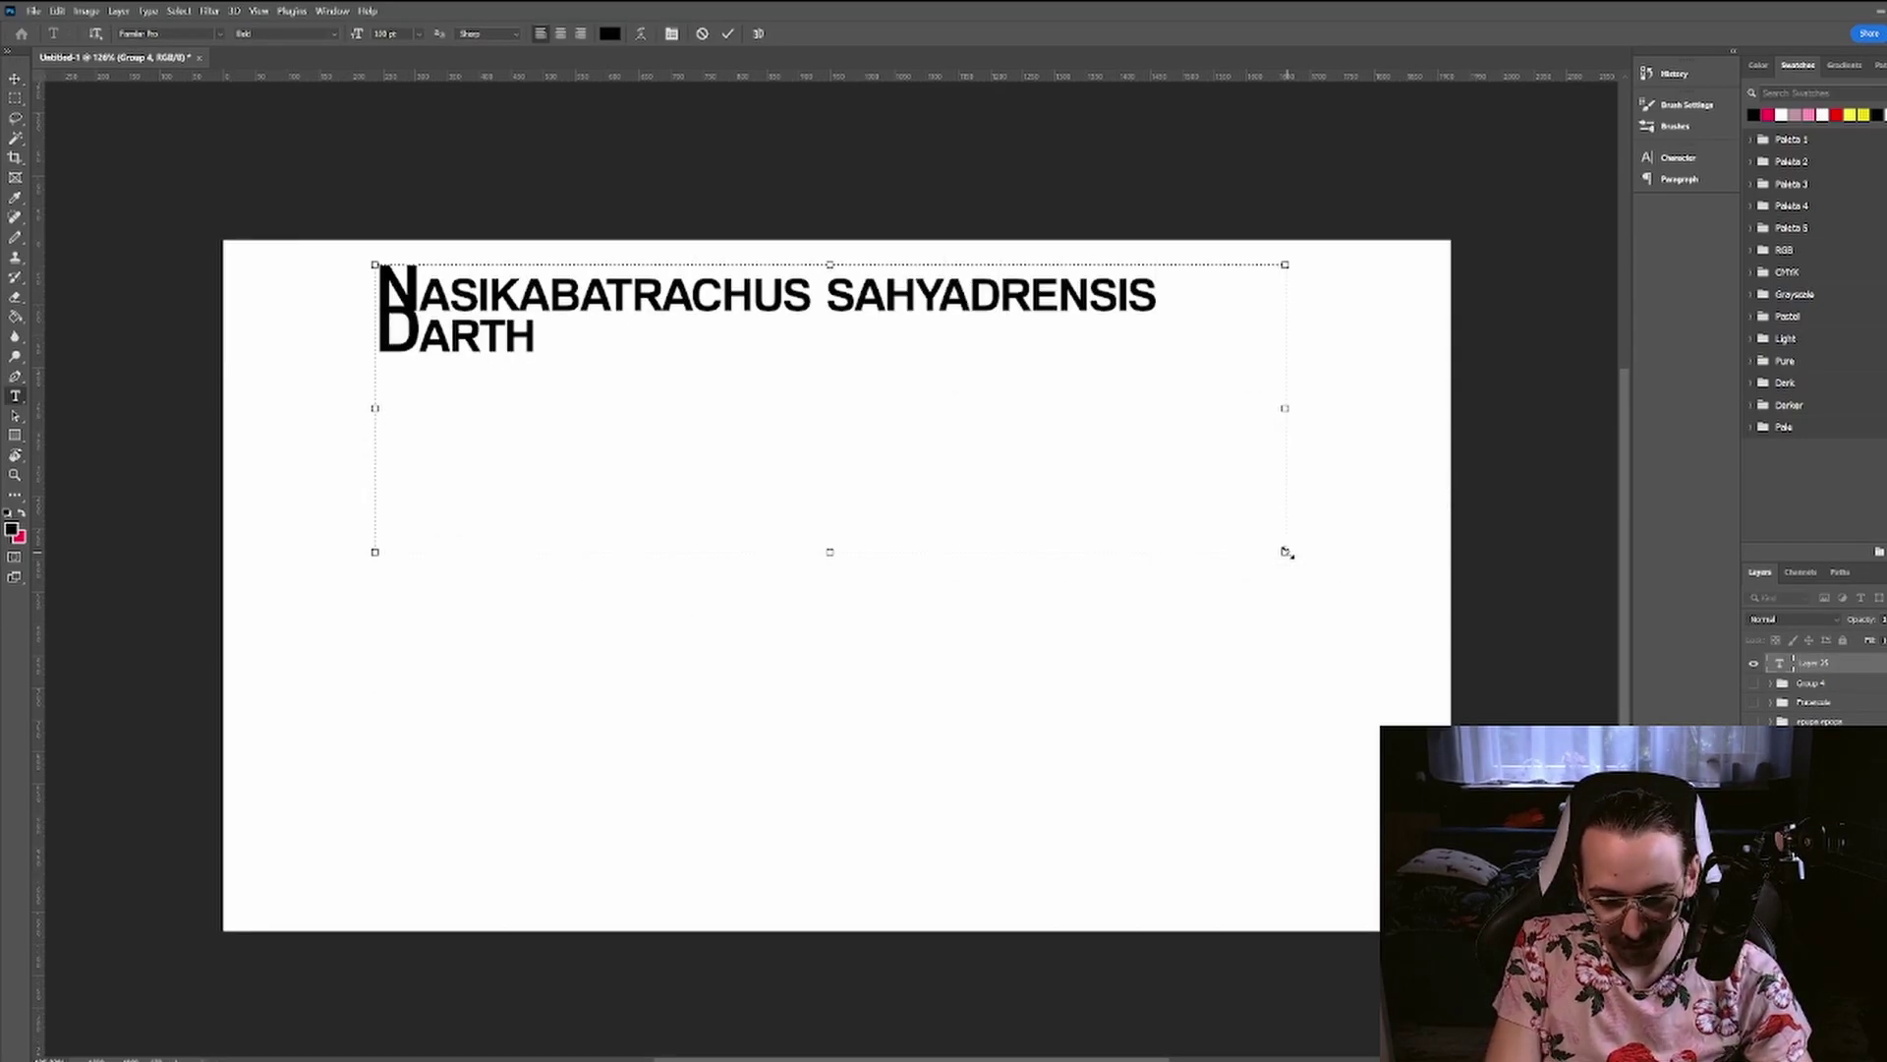
{"action": "key", "text": "ctrl+Return"}
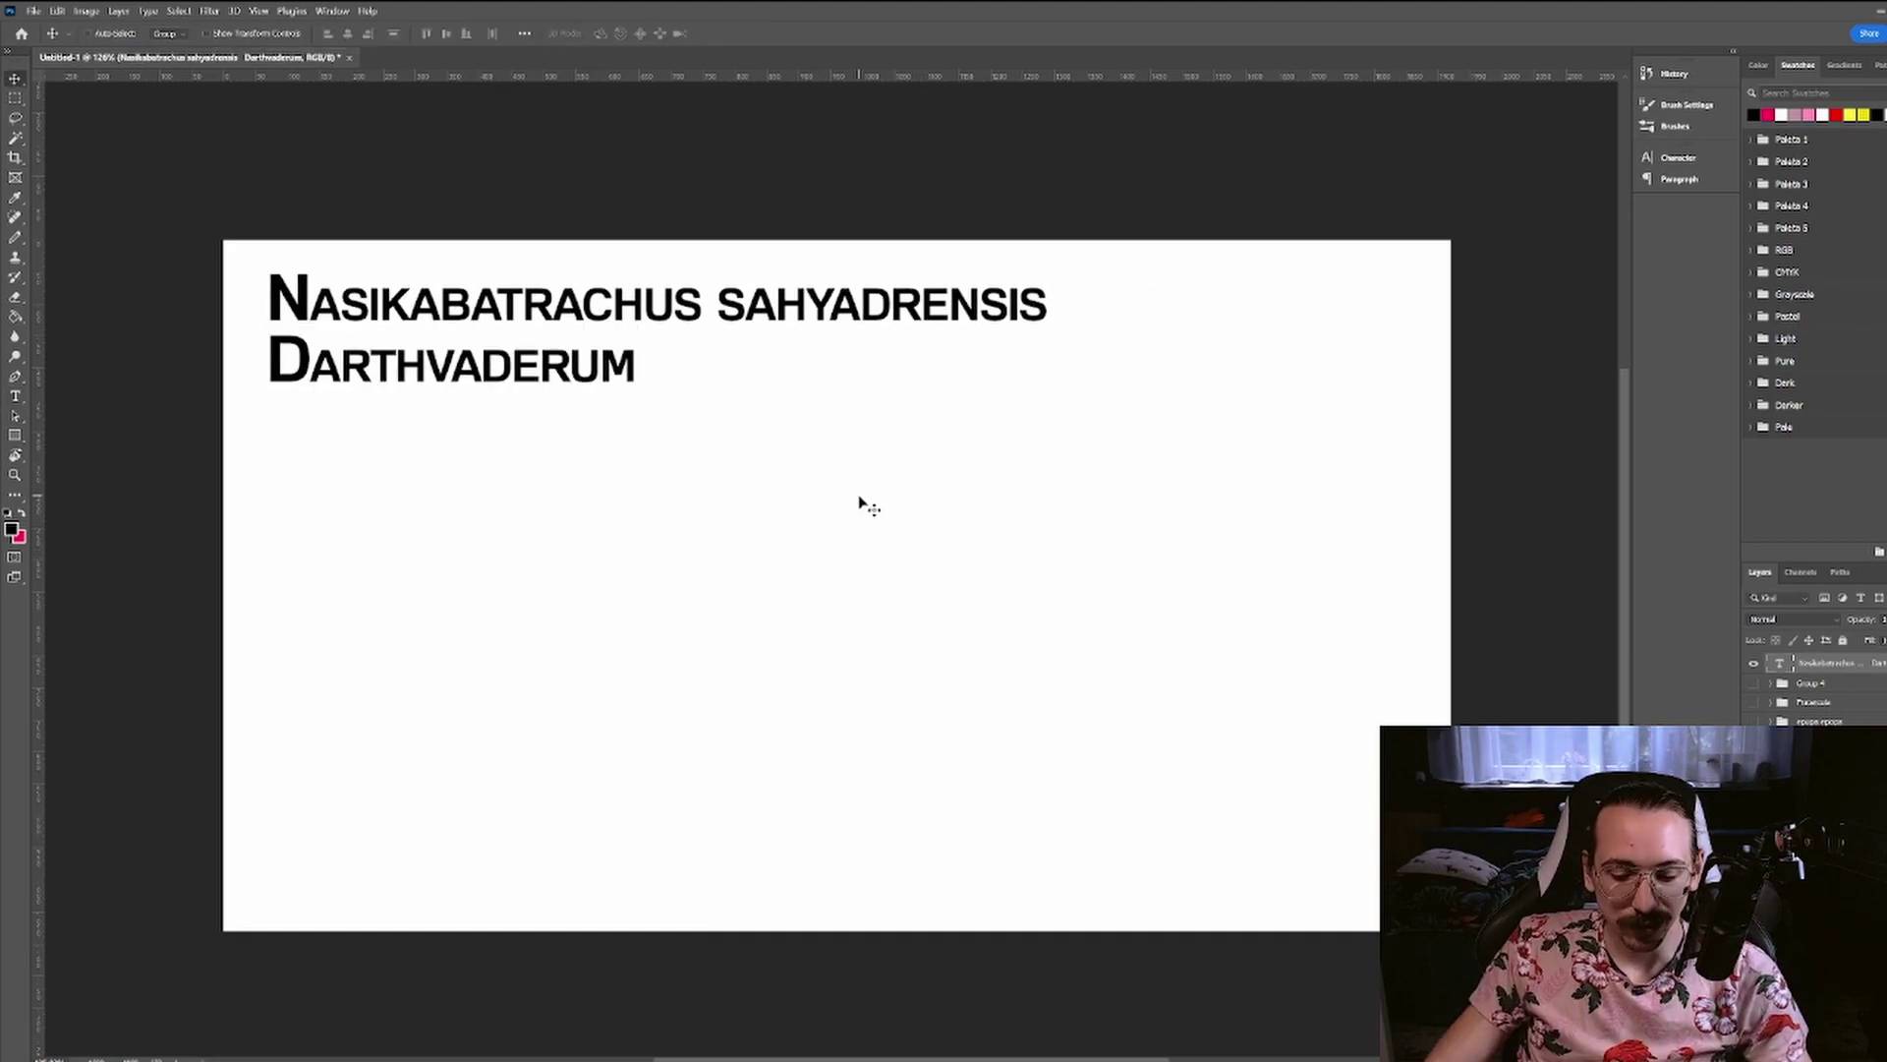
- Hide the title, draw Darth Vader's helmeted head with black eyes and a striped mouth grille, and move it slightly lower
{"action": "scroll", "coordinate": [825, 502], "scroll_direction": "up", "scroll_amount": 1}
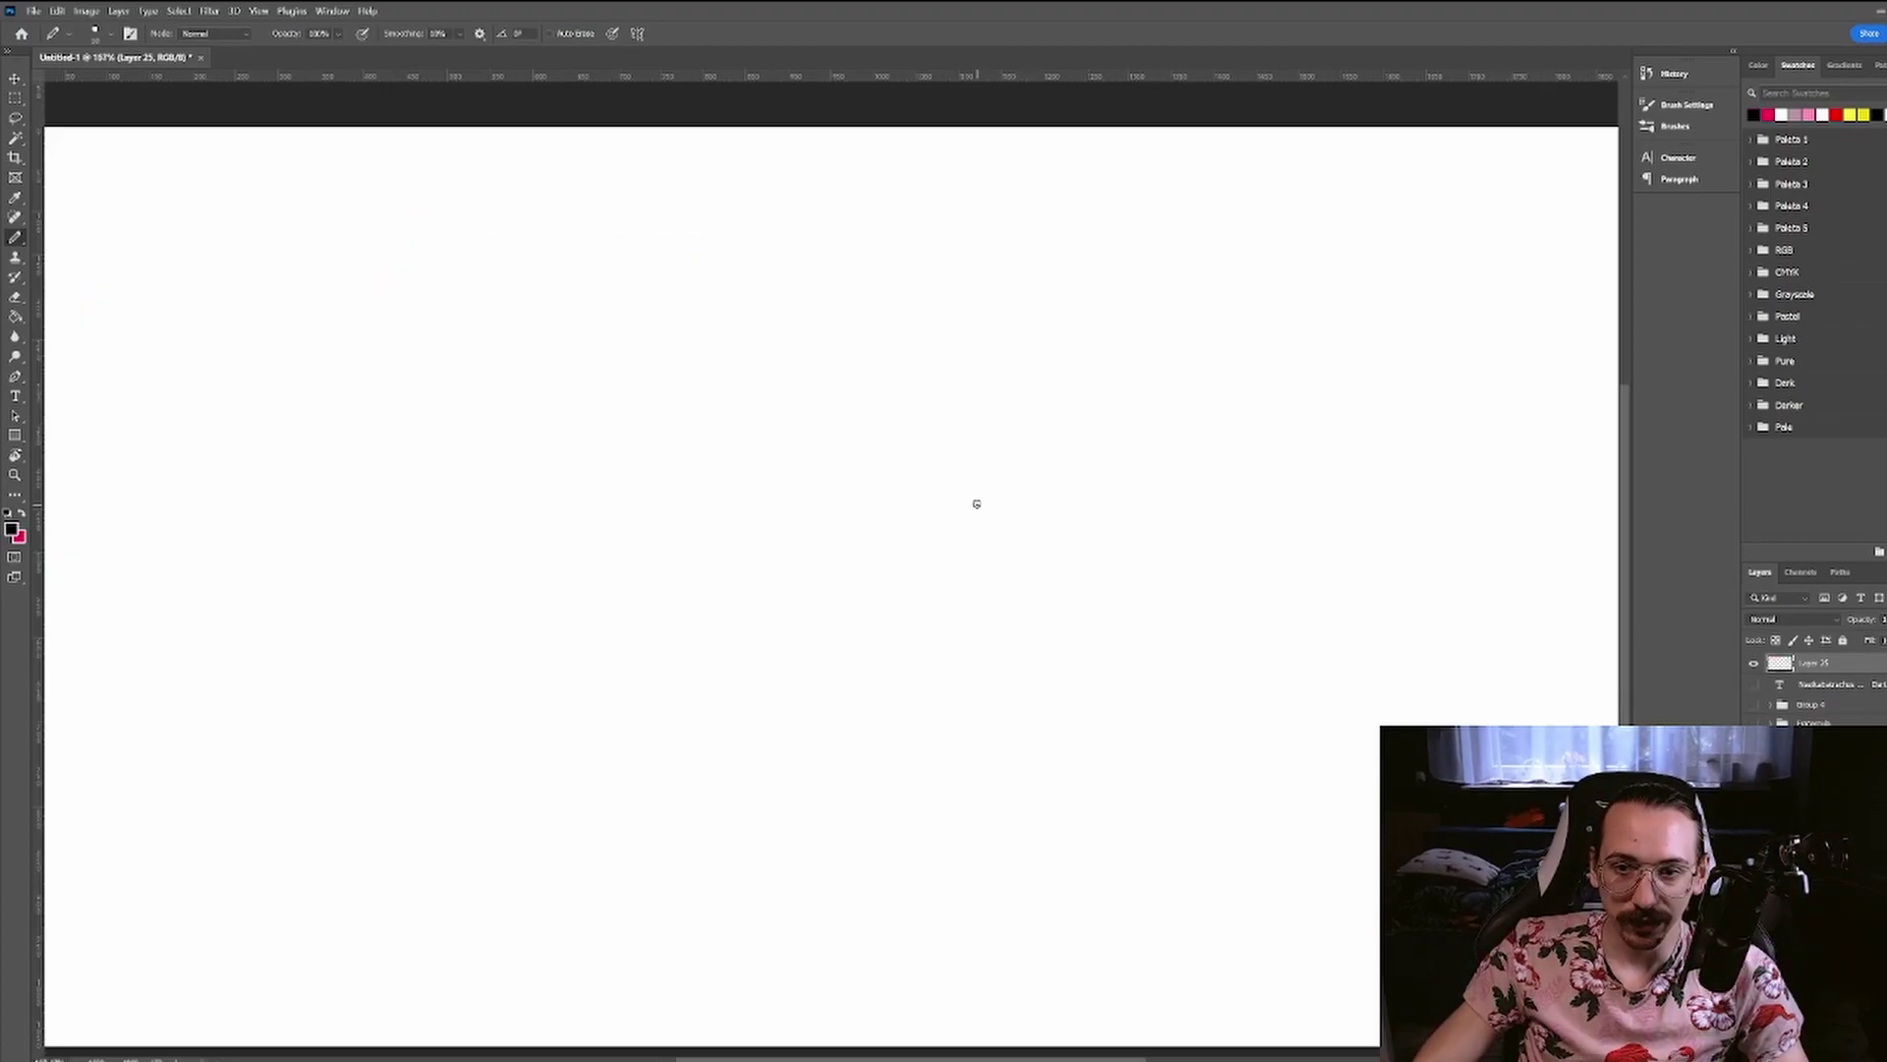
{"action": "left_click_drag", "start_coordinate": [865, 437], "coordinate": [517, 710]}
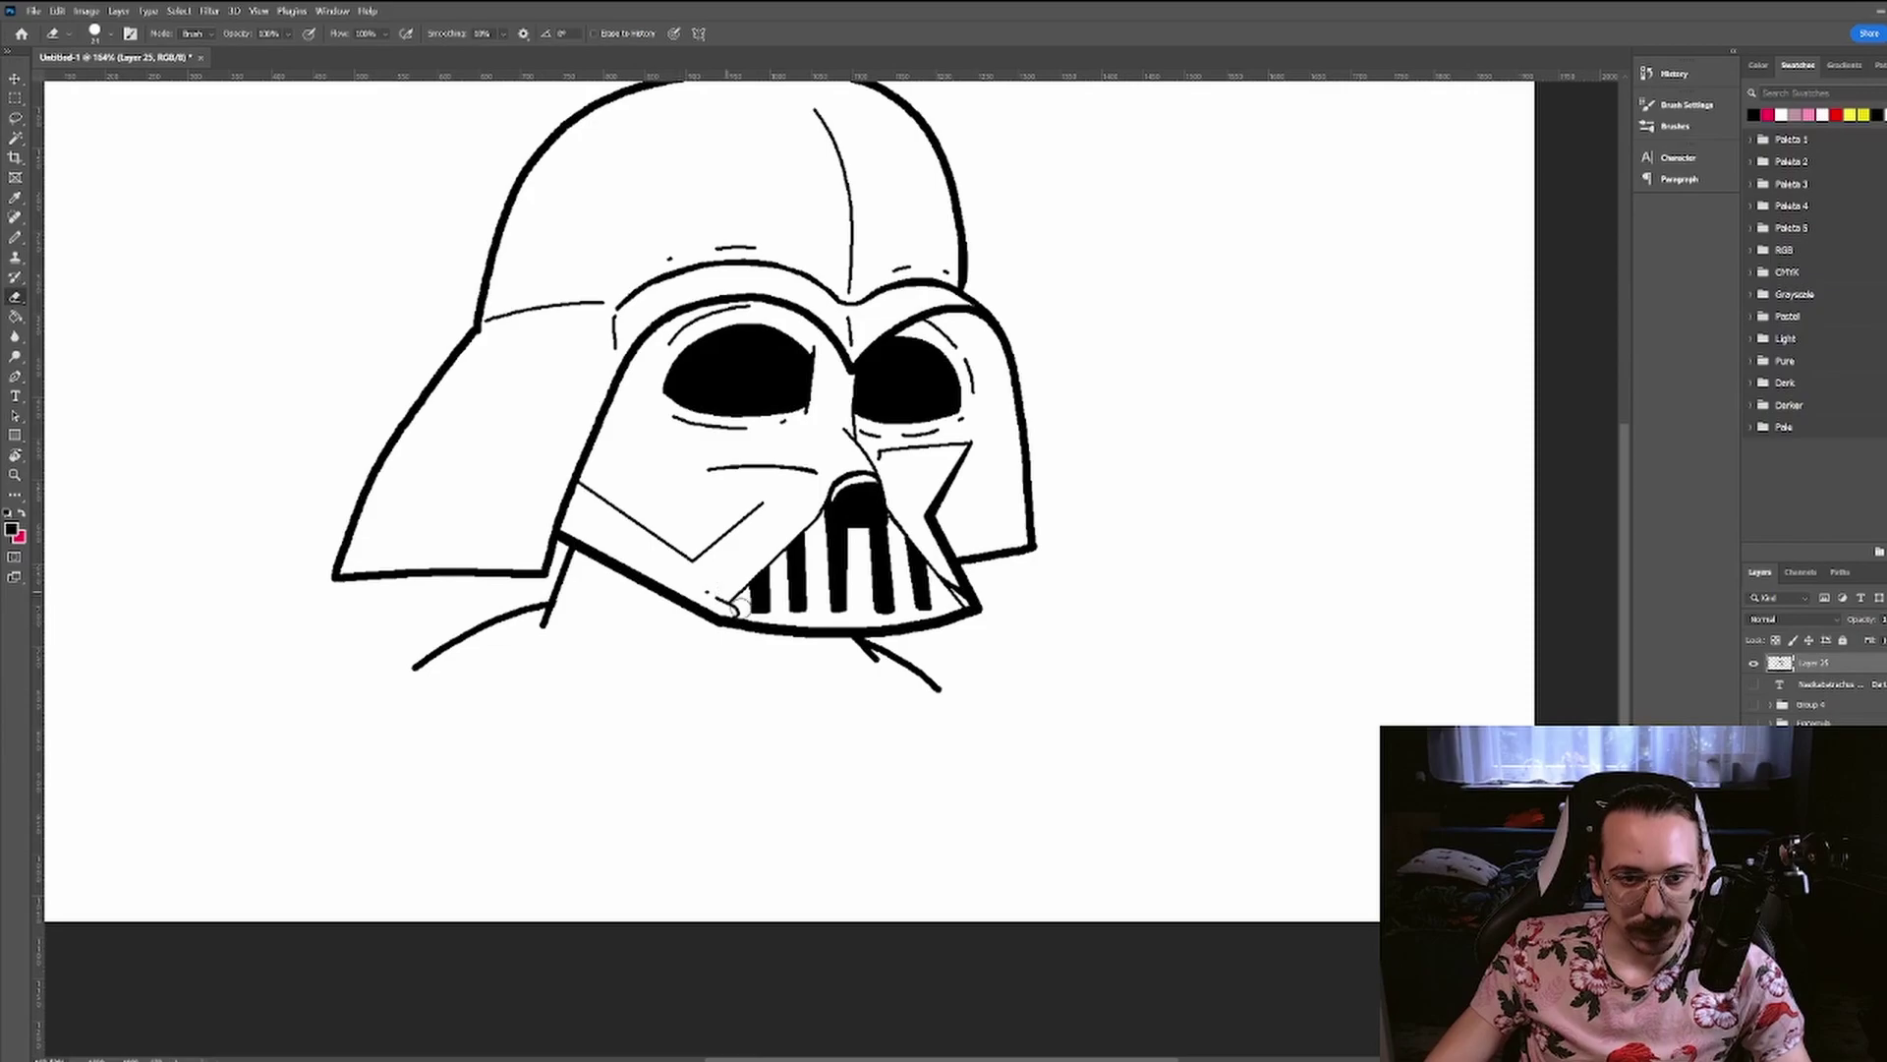
{"action": "key", "text": "v"}
{"action": "scroll", "coordinate": [706, 589], "scroll_direction": "down", "scroll_amount": 2, "text": "alt"}
{"action": "left_click_drag", "start_coordinate": [706, 580], "coordinate": [706, 615]}
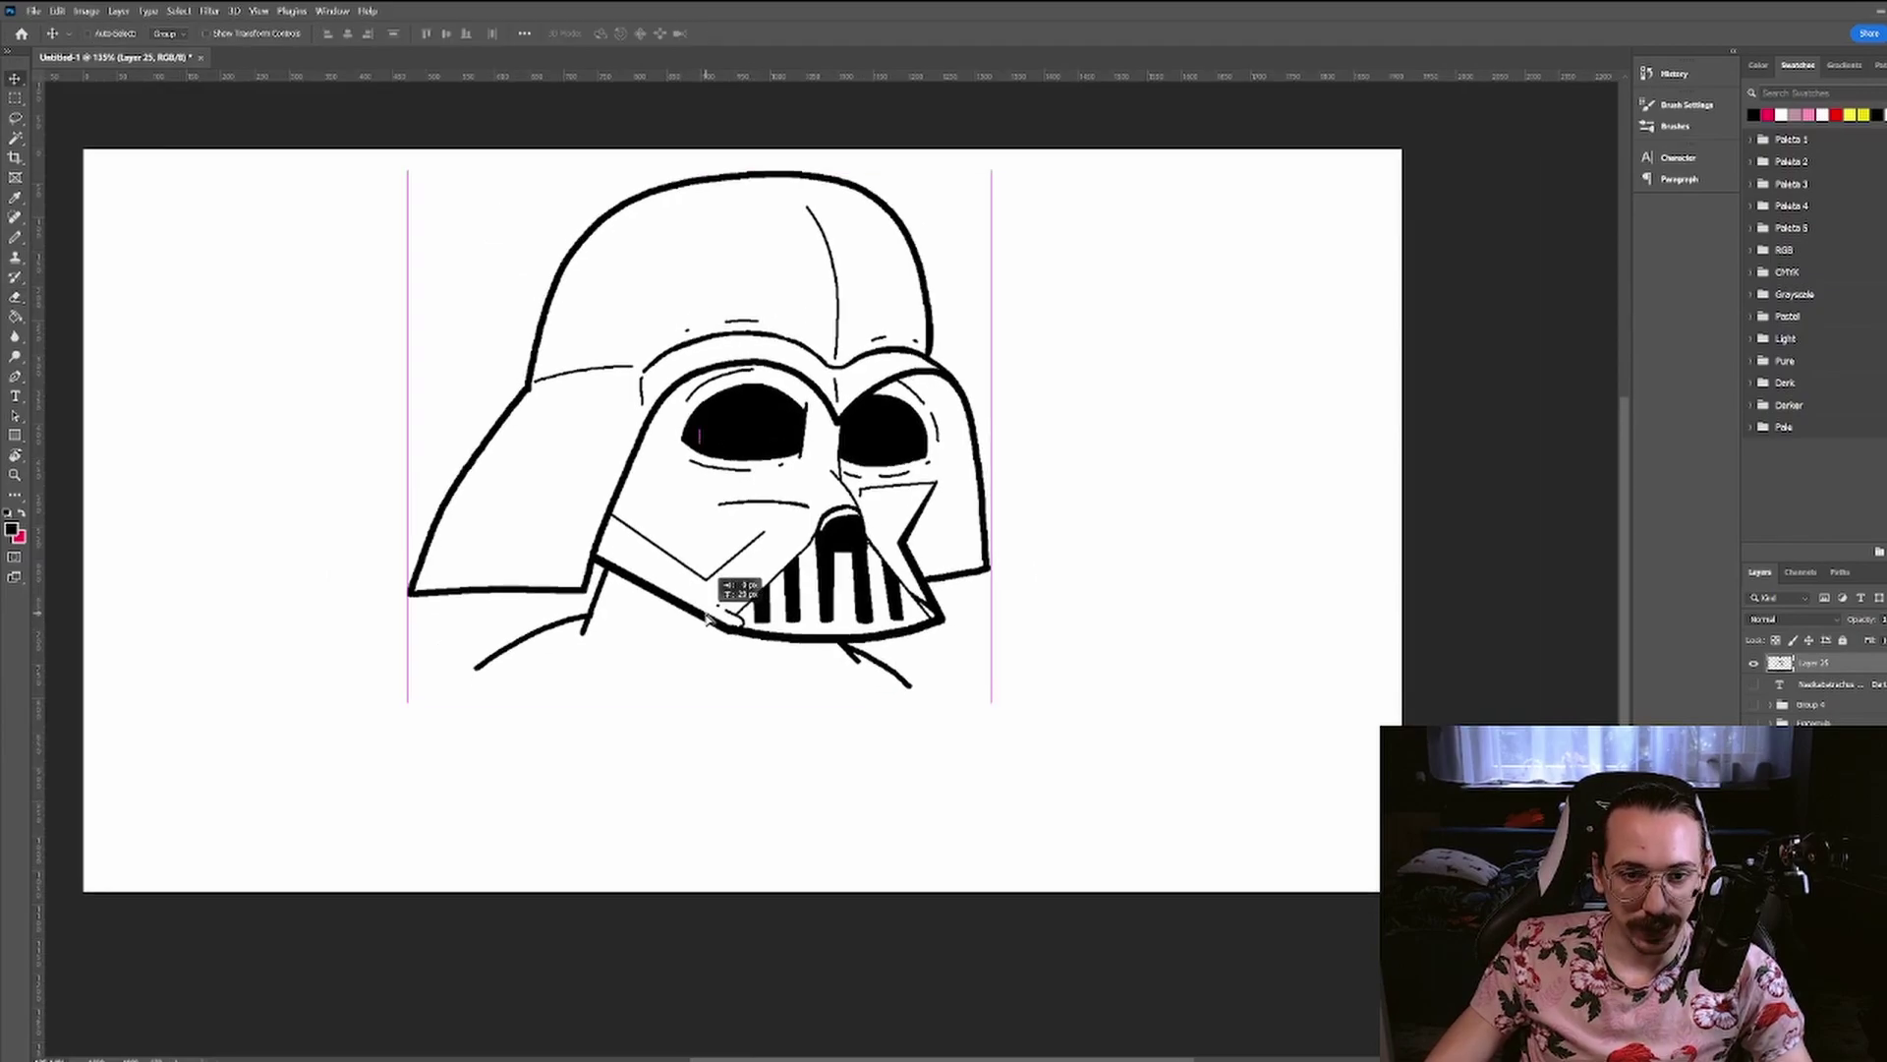
- Draw Darth Vader's bare shoulders, collarbones and arms with a toga-like cloth draped diagonally over the chest
{"action": "scroll", "coordinate": [611, 758], "scroll_direction": "up", "scroll_amount": 2, "text": "alt"}
{"action": "key", "text": "b"}
{"action": "scroll", "coordinate": [502, 670], "scroll_direction": "down", "scroll_amount": 1}
{"action": "mouse_move", "coordinate": [410, 590]}
{"action": "left_mouse_down"}
{"action": "mouse_move", "coordinate": [552, 682]}
{"action": "mouse_move", "coordinate": [752, 755]}
{"action": "left_mouse_up"}
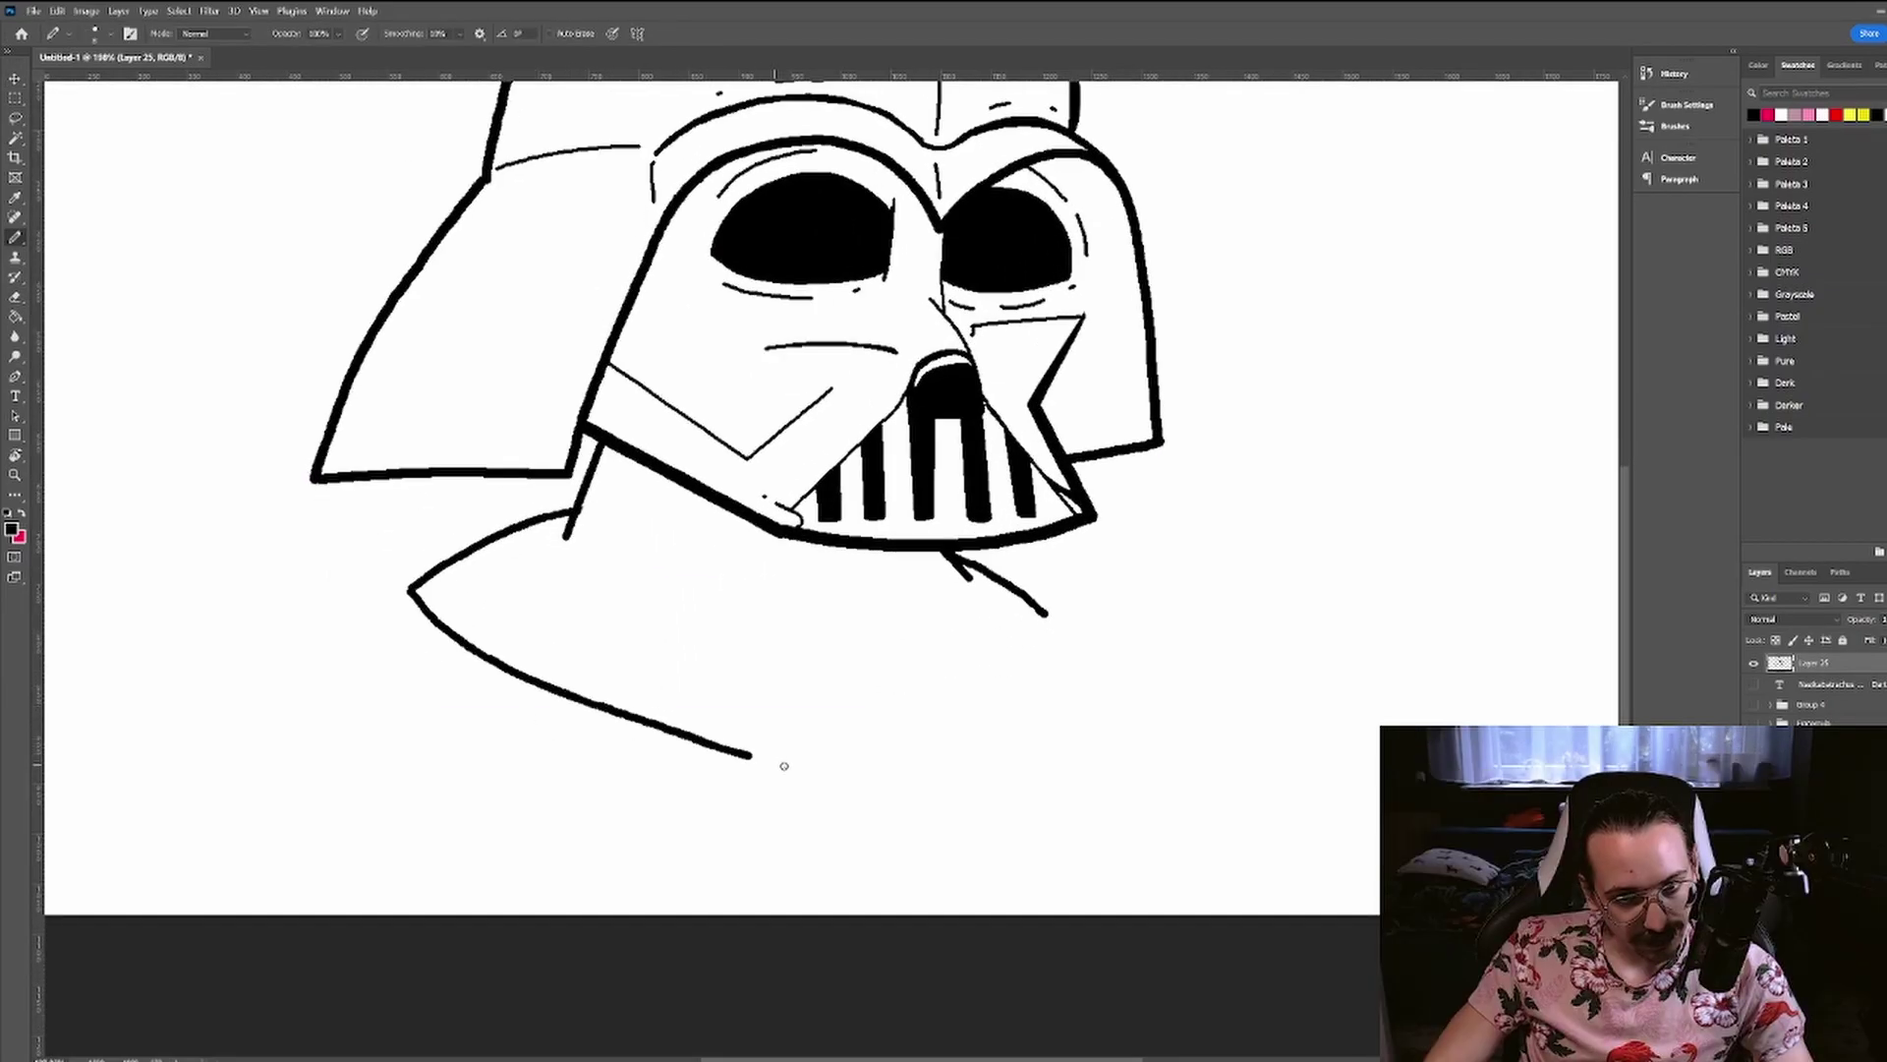
{"action": "left_click_drag", "start_coordinate": [1001, 817], "coordinate": [1202, 857]}
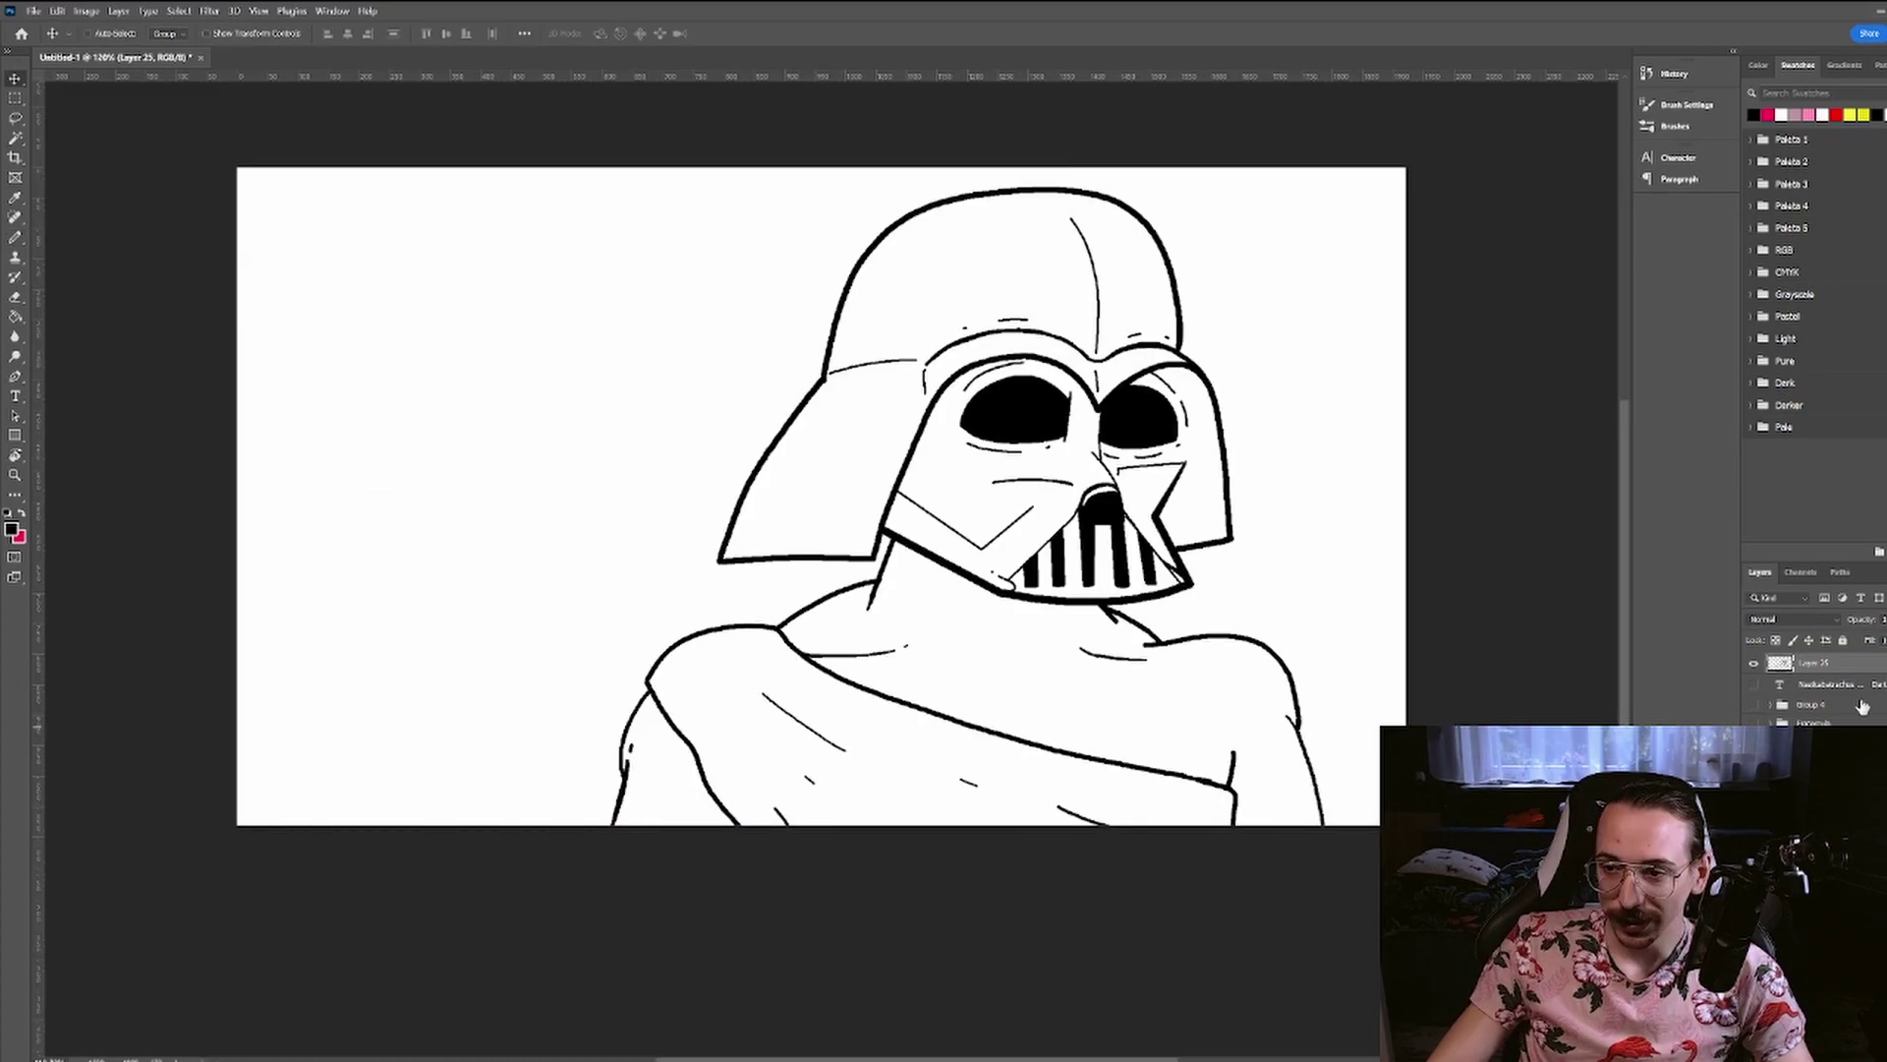
- Show the species title over the Darth Vader drawing for comparison and hide it again
{"action": "left_click", "coordinate": [1754, 687]}
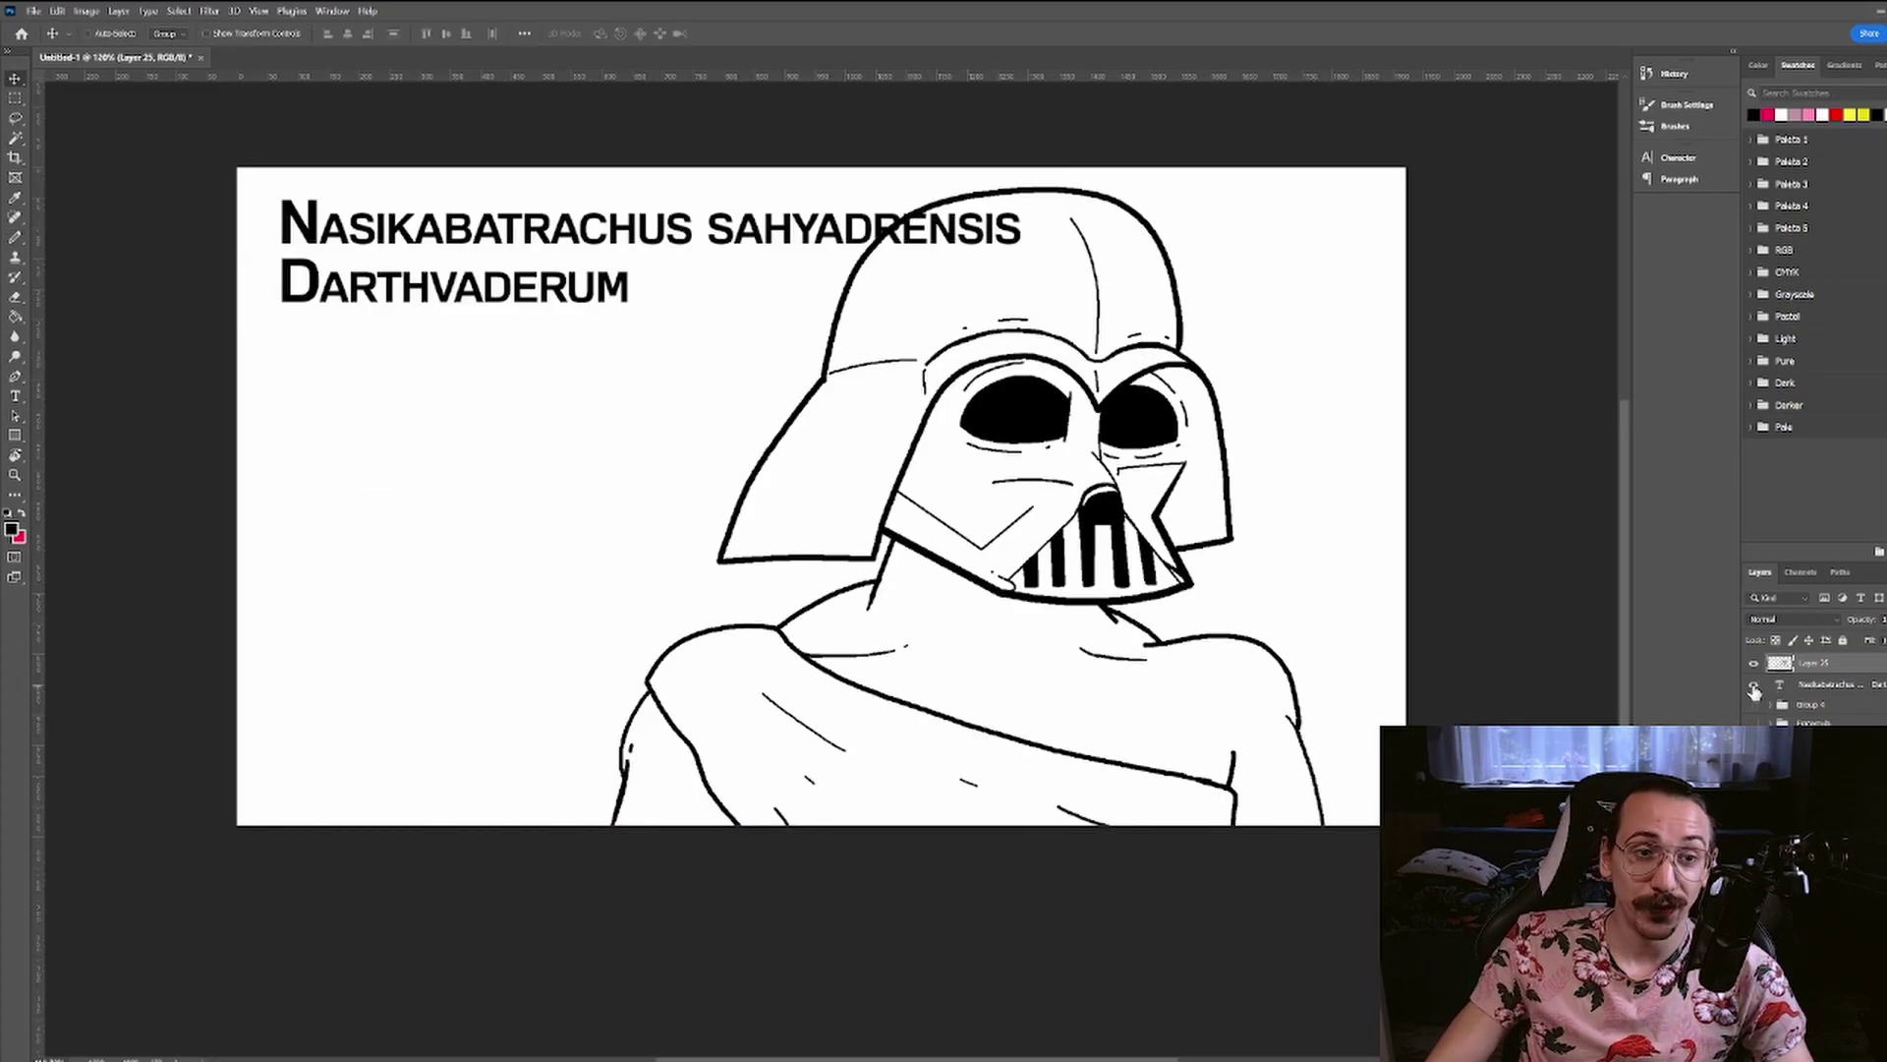
{"action": "left_click", "coordinate": [1755, 686]}
{"action": "scroll", "coordinate": [1137, 865], "scroll_direction": "down", "scroll_amount": 2, "text": "alt"}
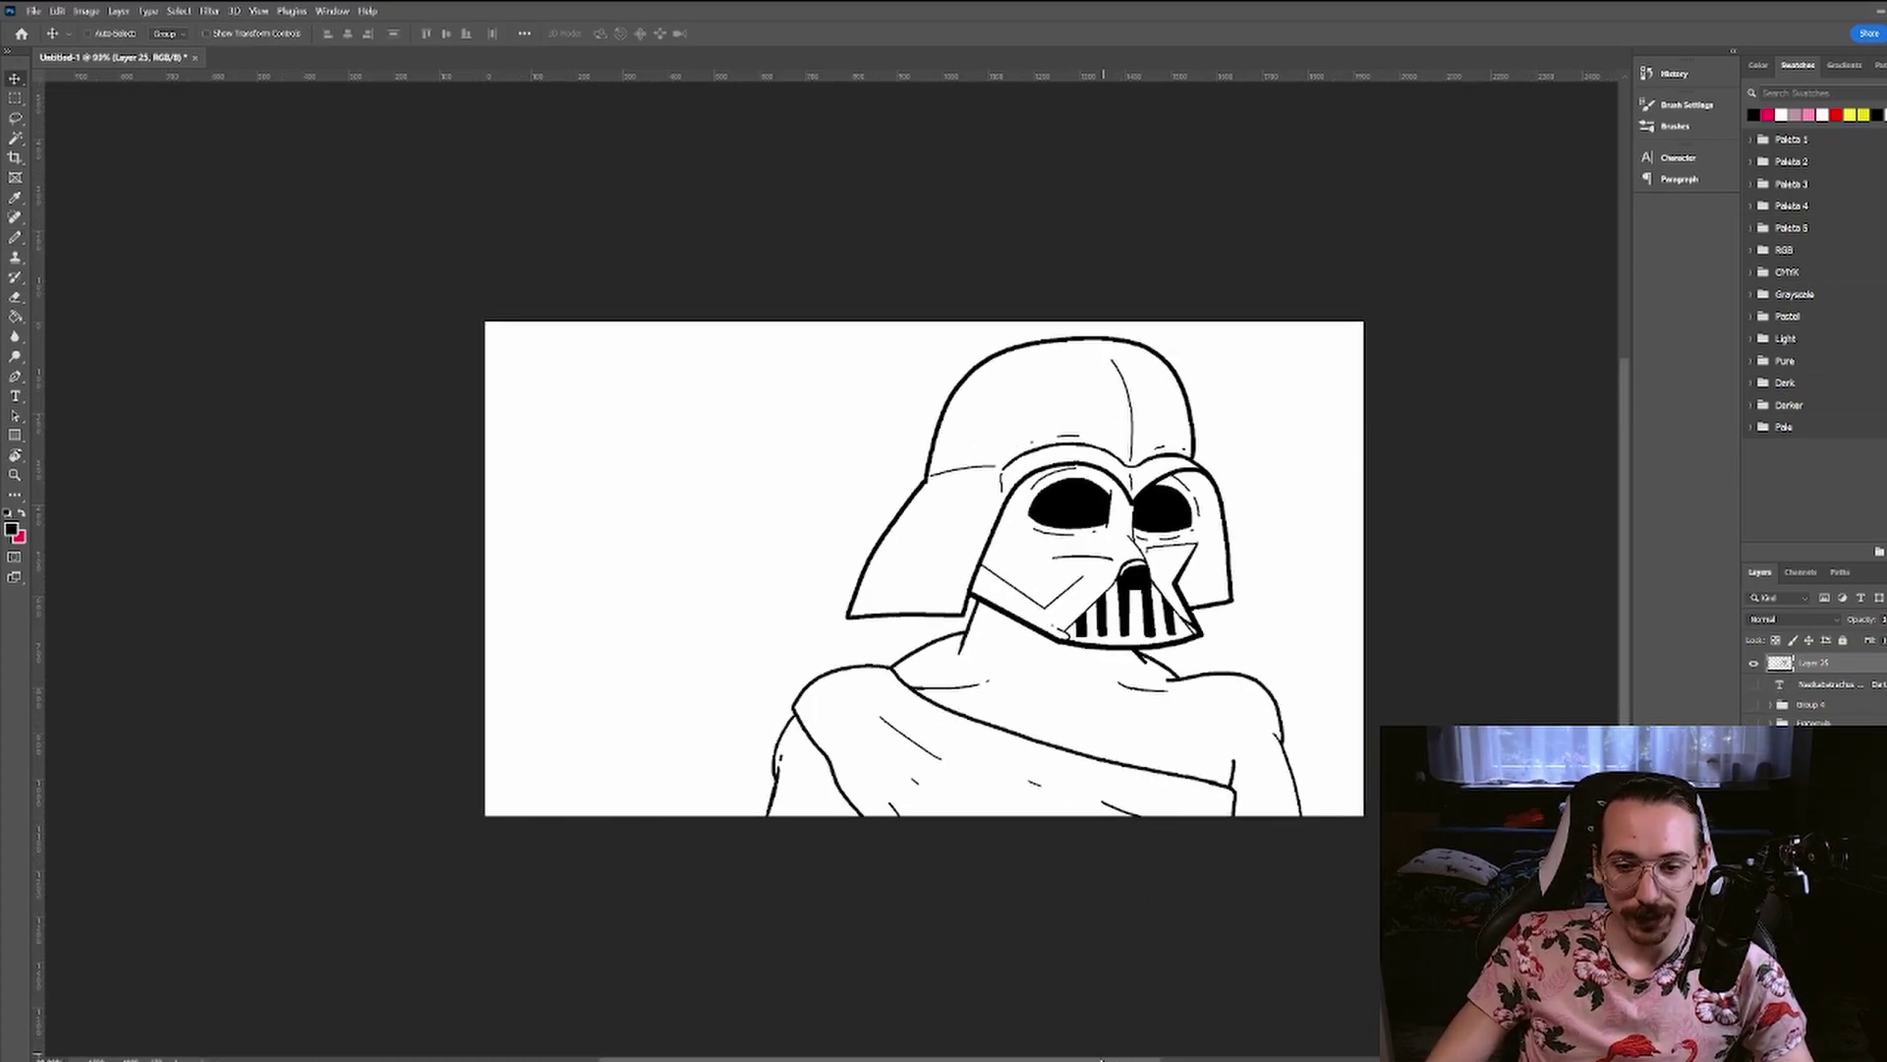
{"action": "scroll", "coordinate": [1167, 1019], "scroll_direction": "up", "scroll_amount": 2, "text": "alt"}
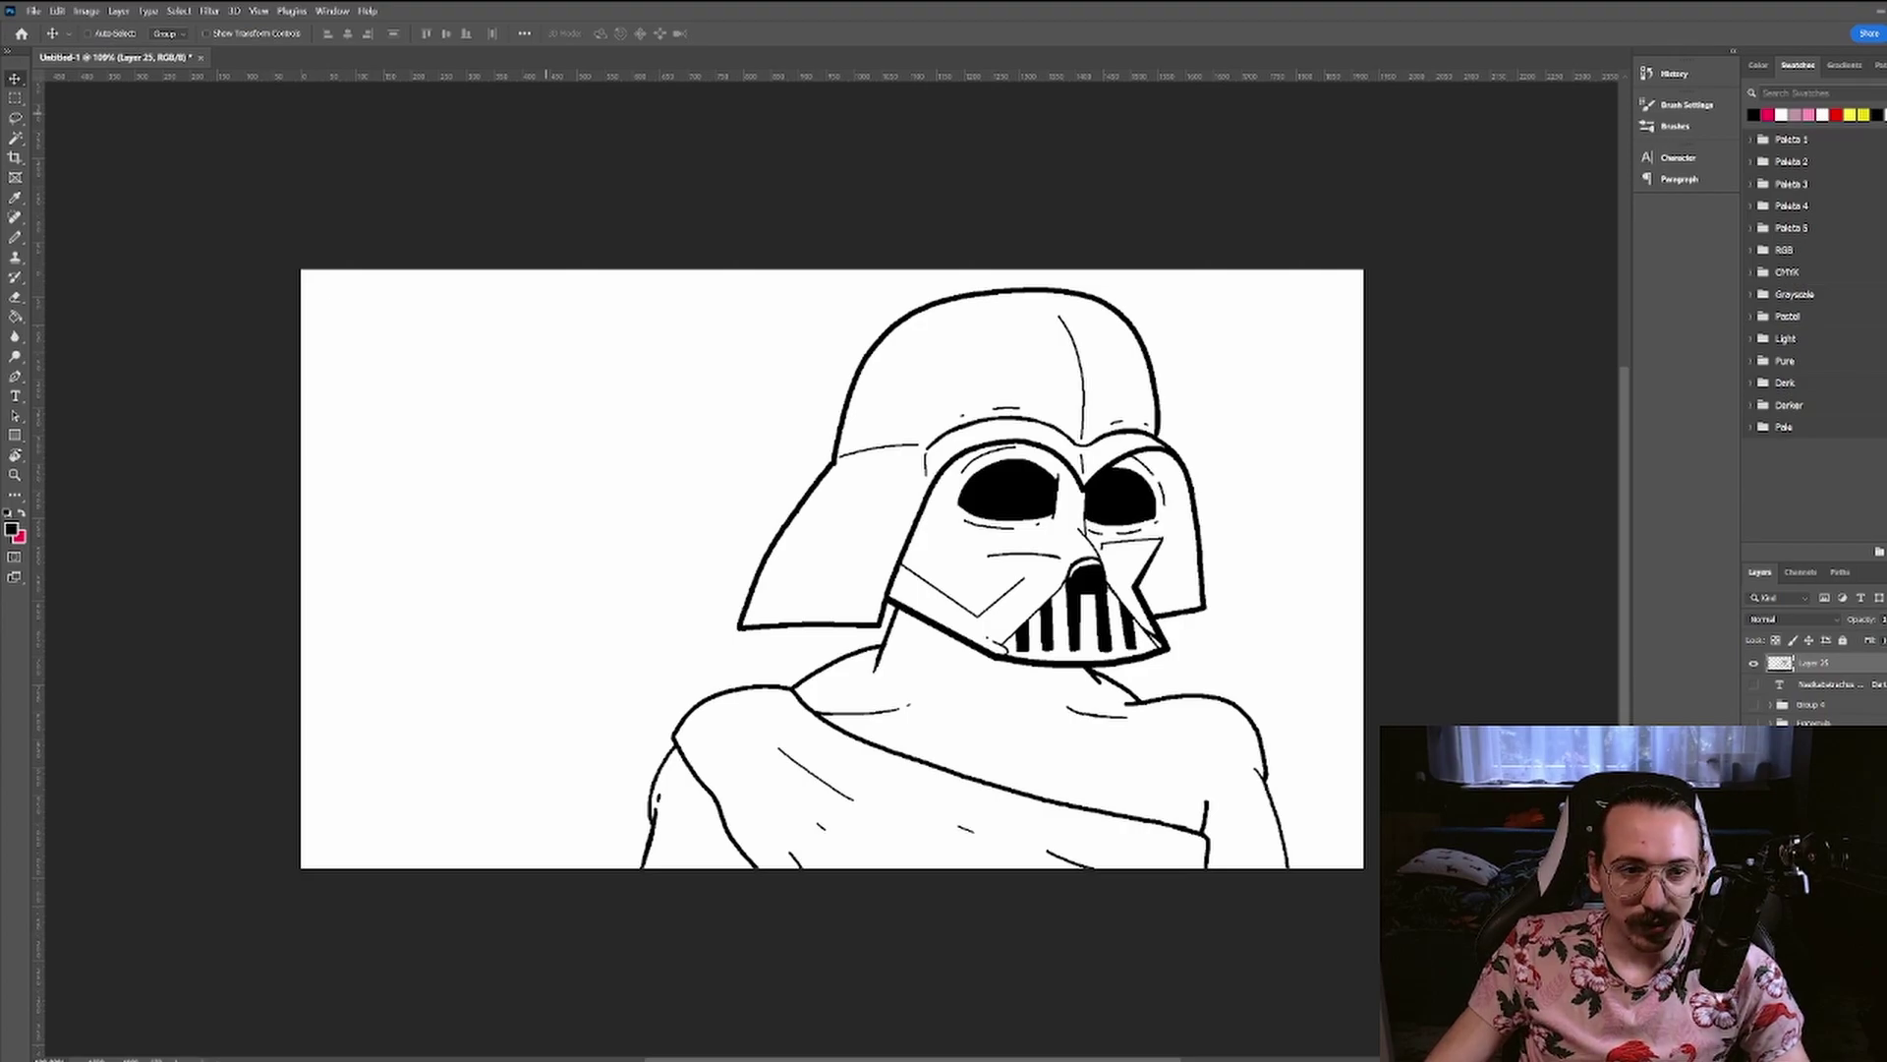
- Paste the mite photo in the page's upper-left corner and the "Żaba purpurowa" search result beside it as references
{"action": "key", "text": "ctrl+v"}
{"action": "scroll", "coordinate": [892, 623], "scroll_direction": "up", "scroll_amount": 1, "text": "alt"}
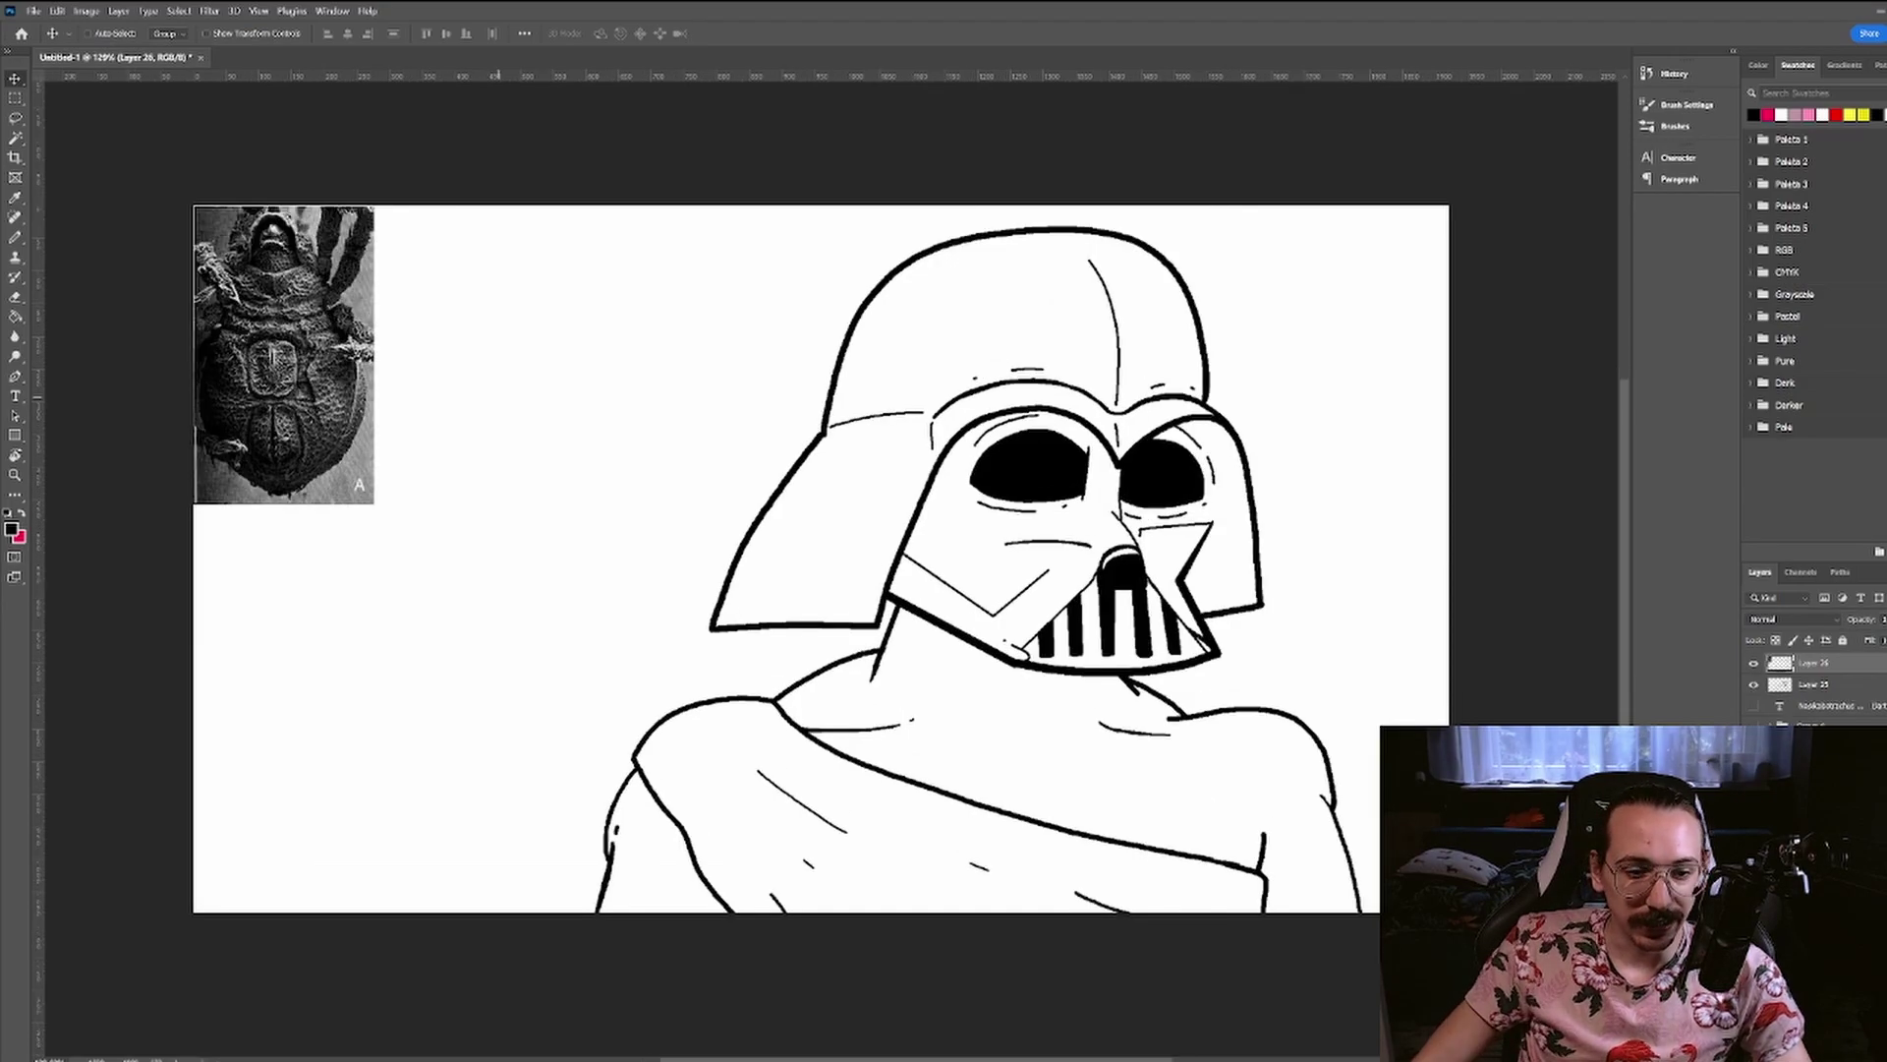
{"action": "left_click", "coordinate": [1756, 706]}
{"action": "key", "text": "t"}
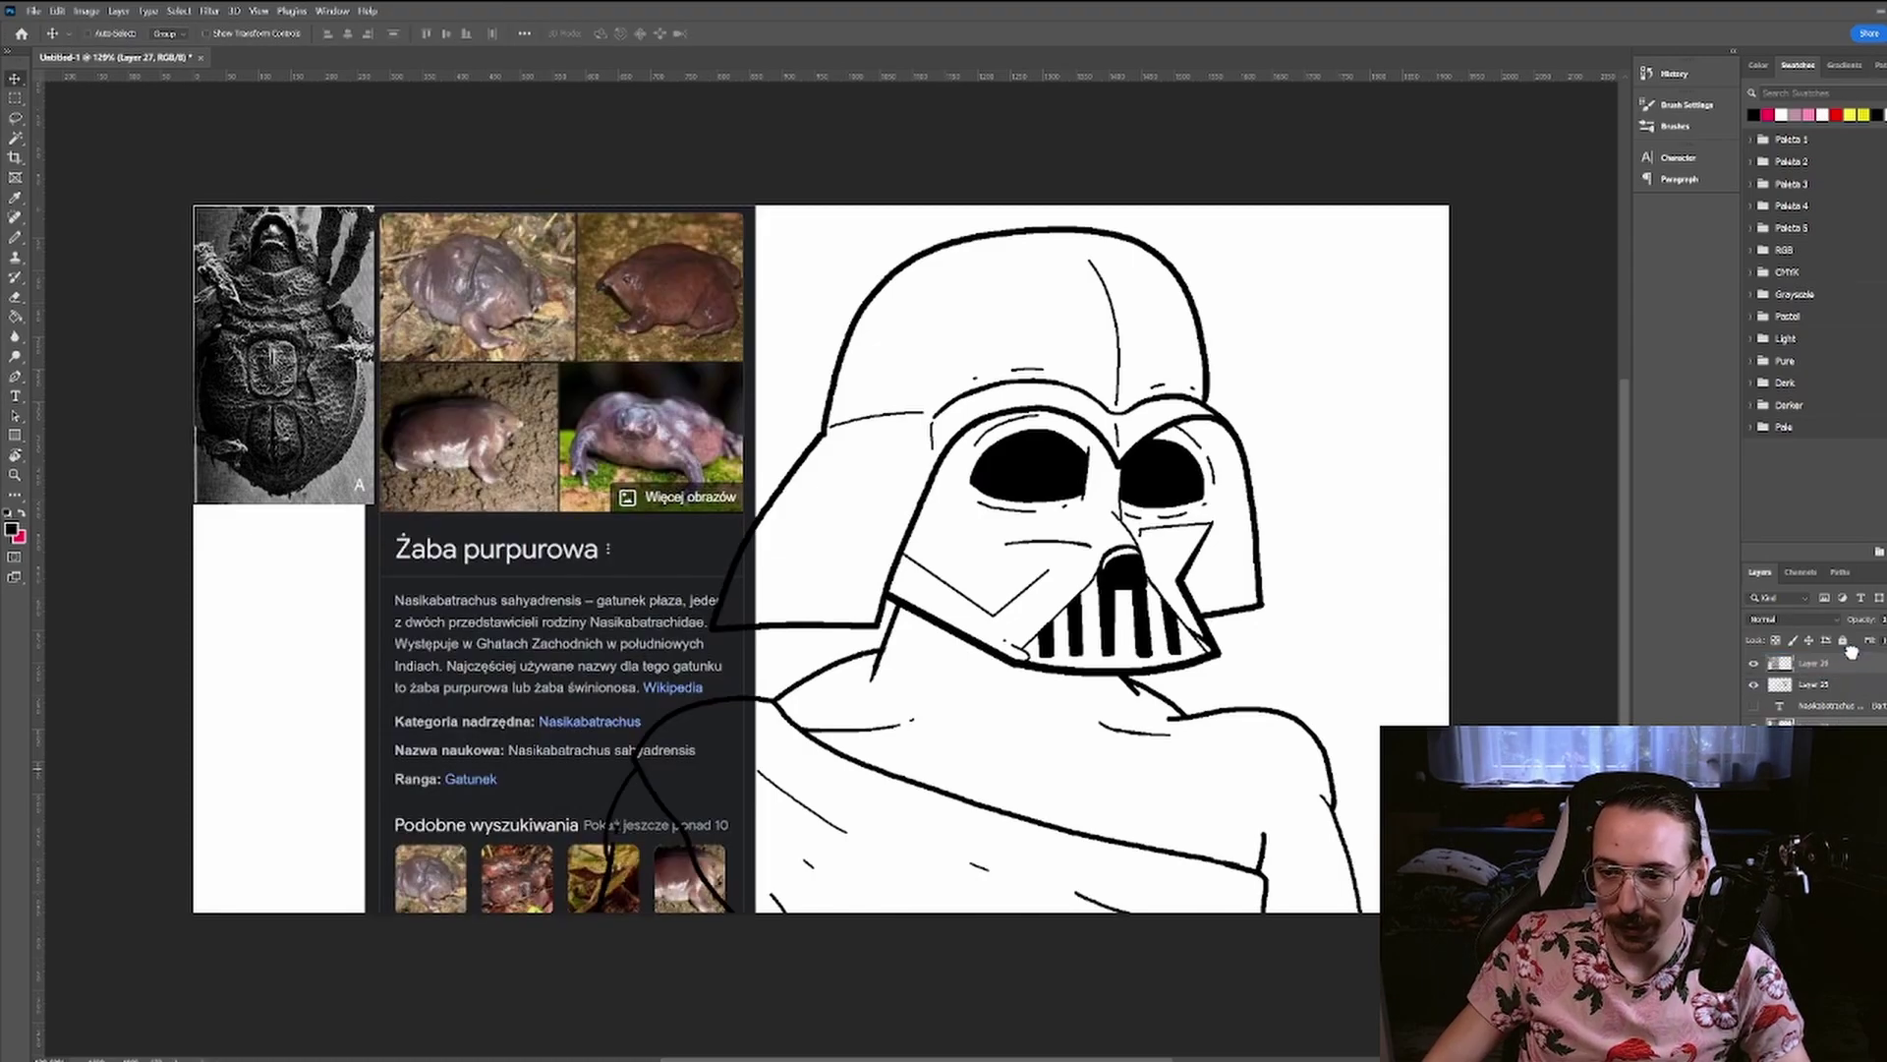